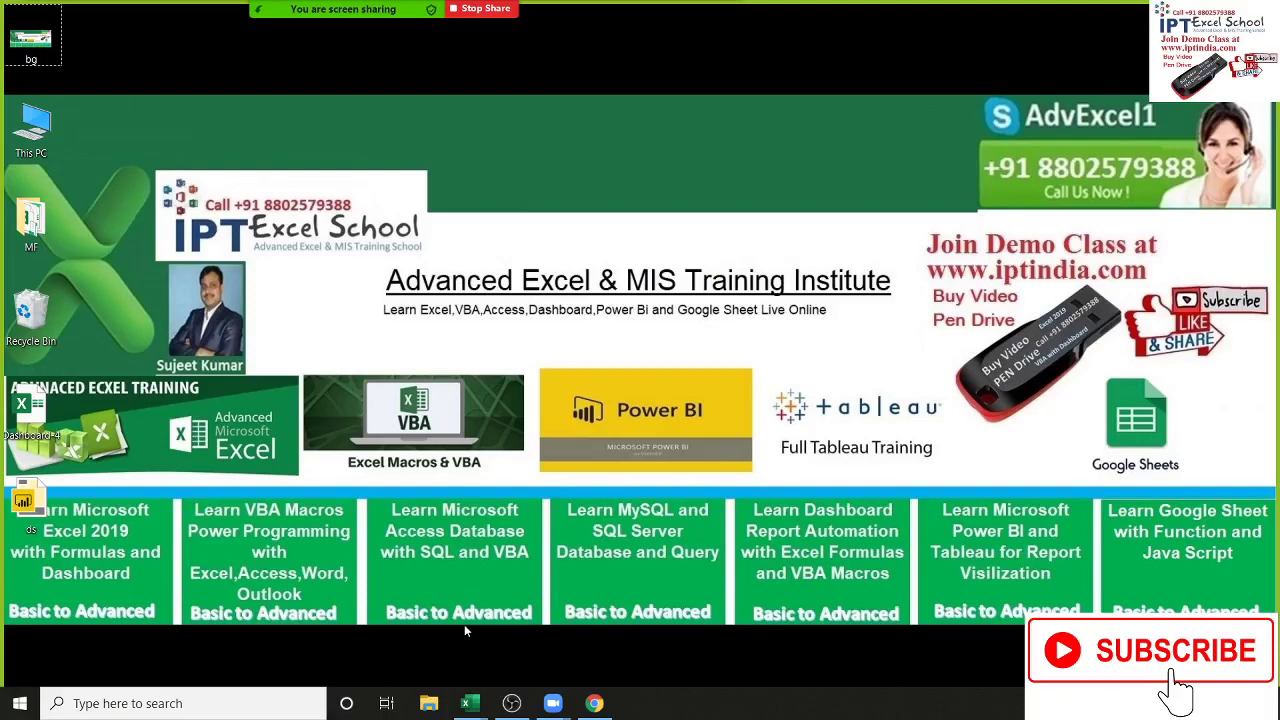
# Start recording the Zoom meeting to this computer and bring the Book1 Excel window forward
pyautogui.click(717, 20)
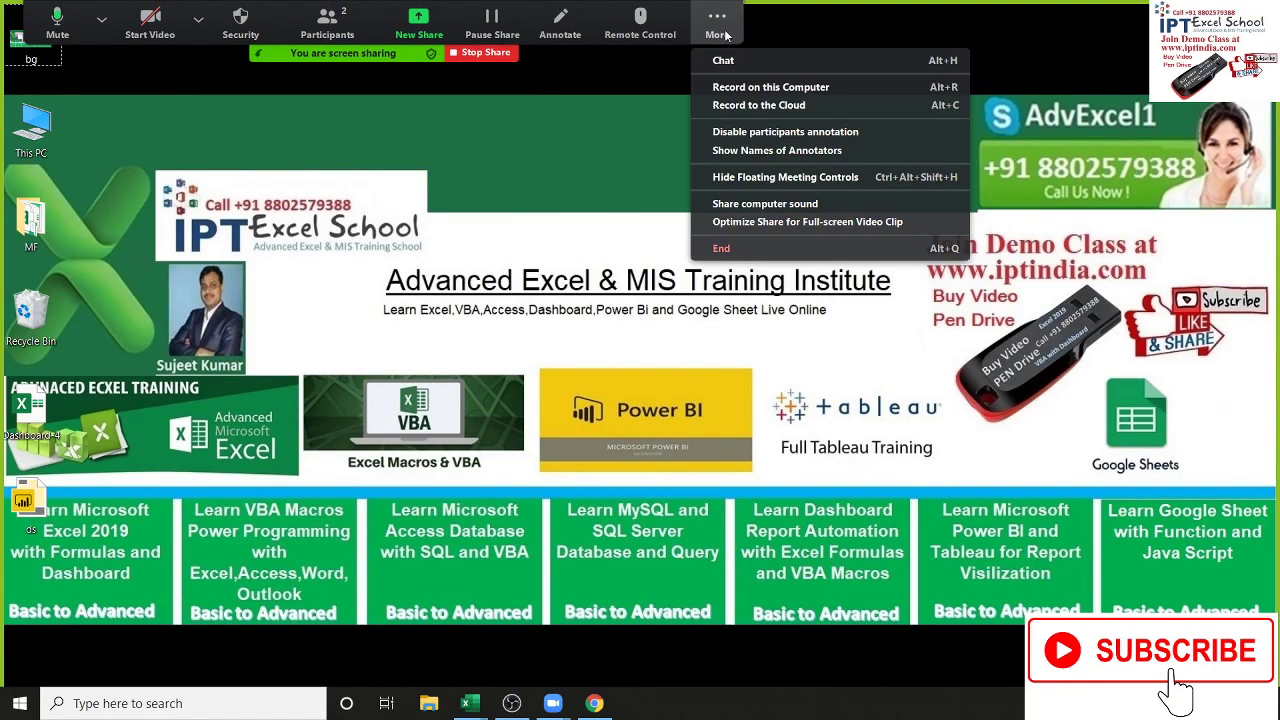
pyautogui.click(751, 87)
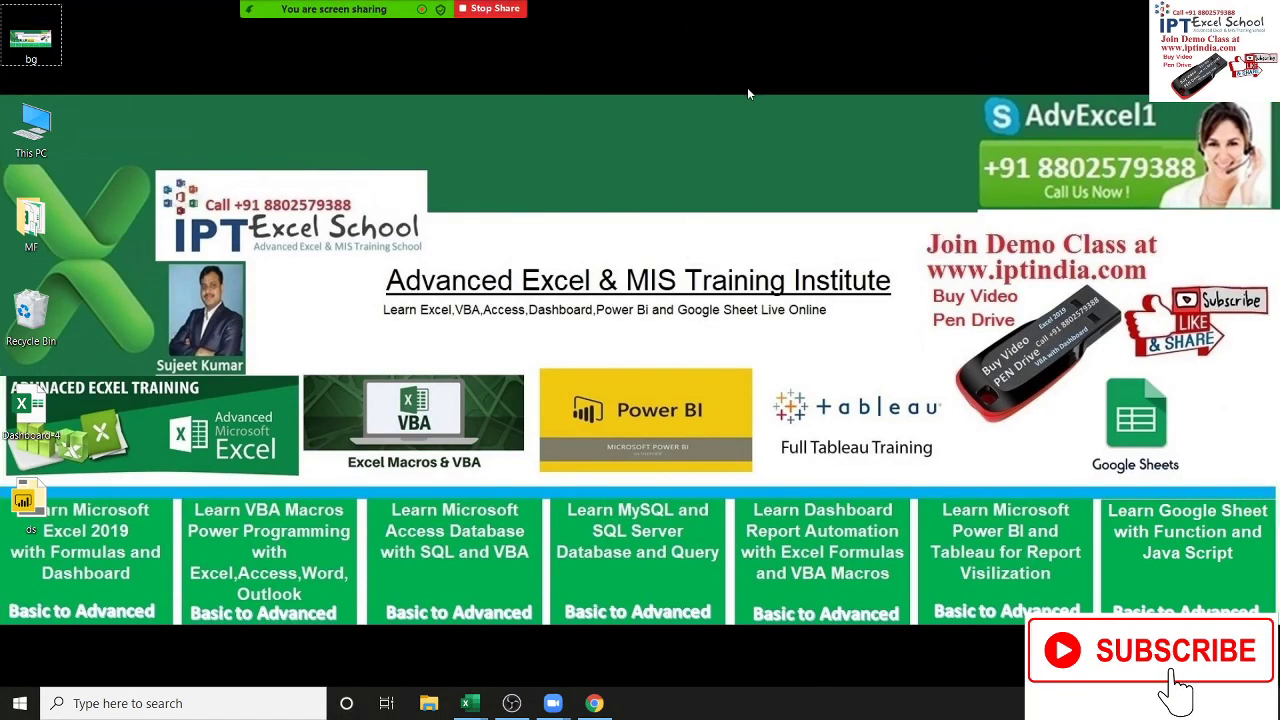
pyautogui.click(468, 703)
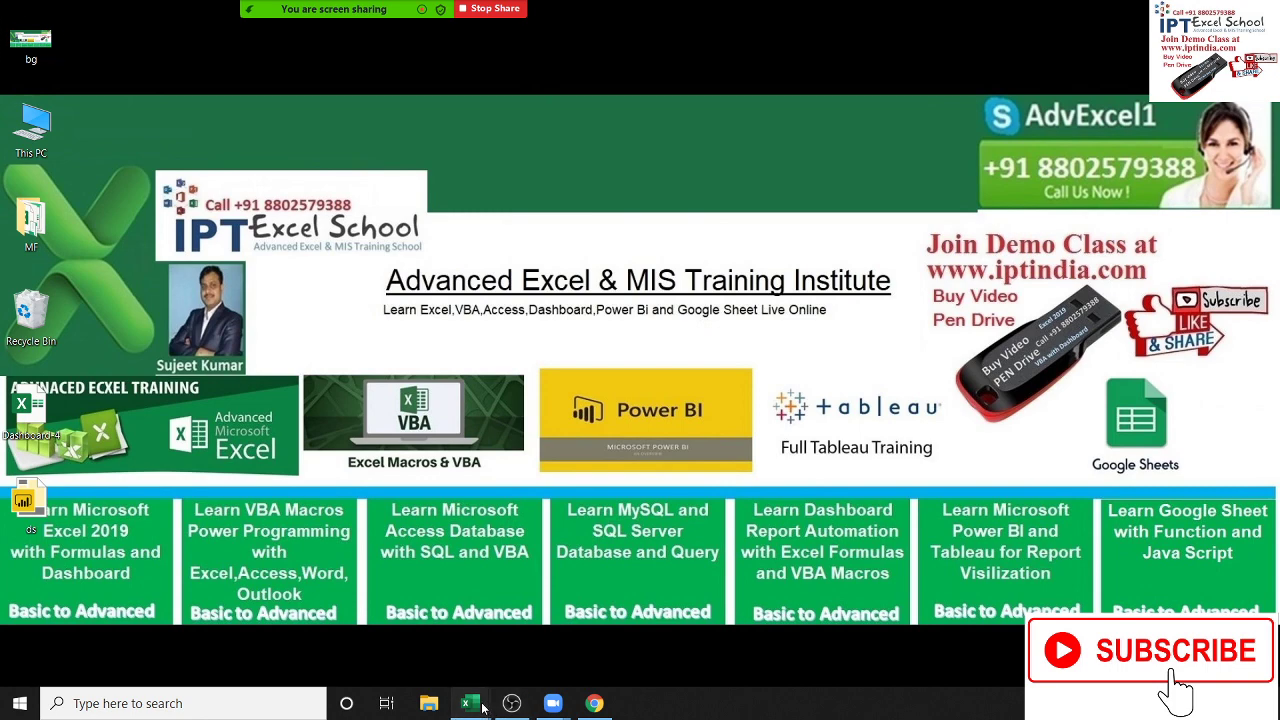
pyautogui.click(241, 648)
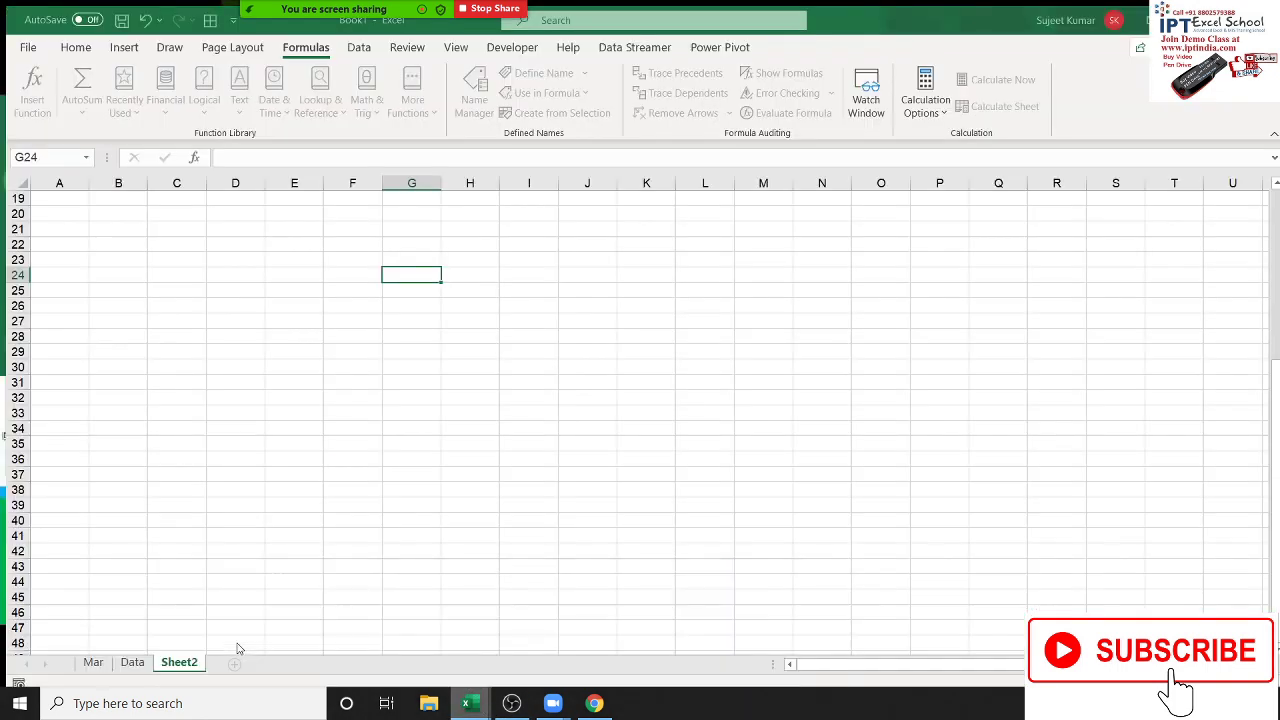
# Enter 1525 in E22 and format it in US-dollar Accounting style as $1,525.00
pyautogui.click(72, 44)
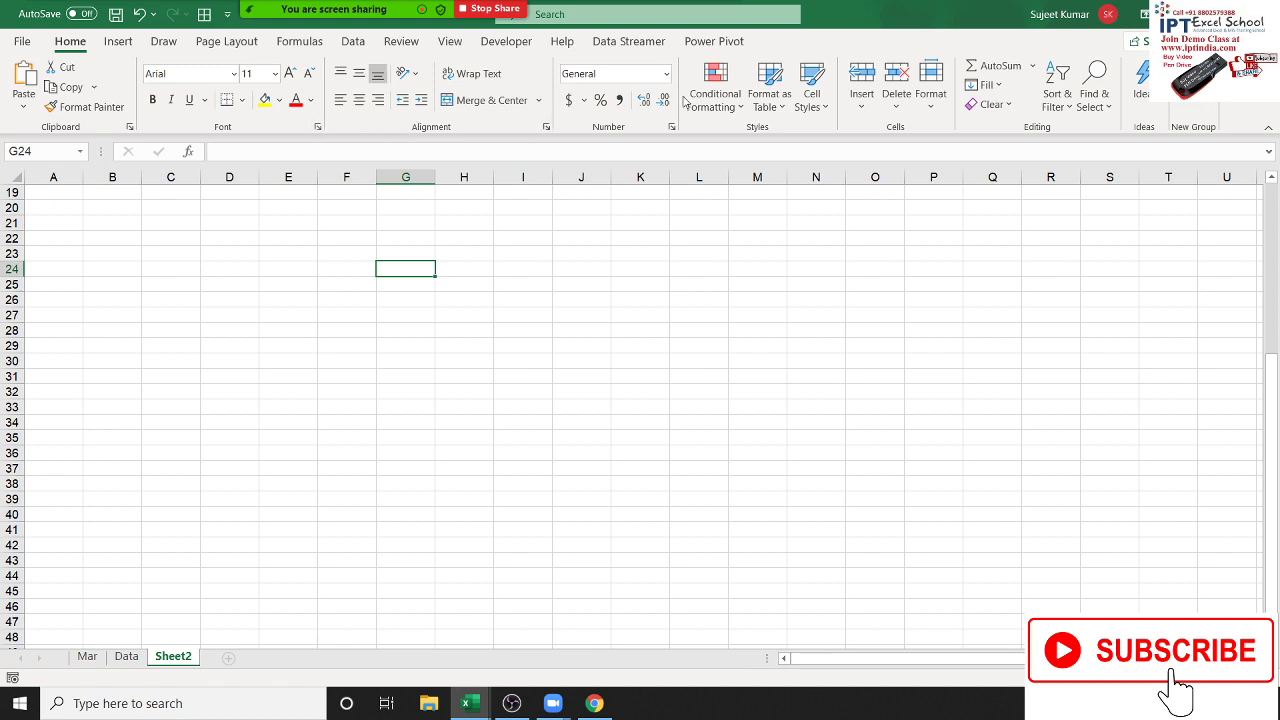
pyautogui.click(263, 234)
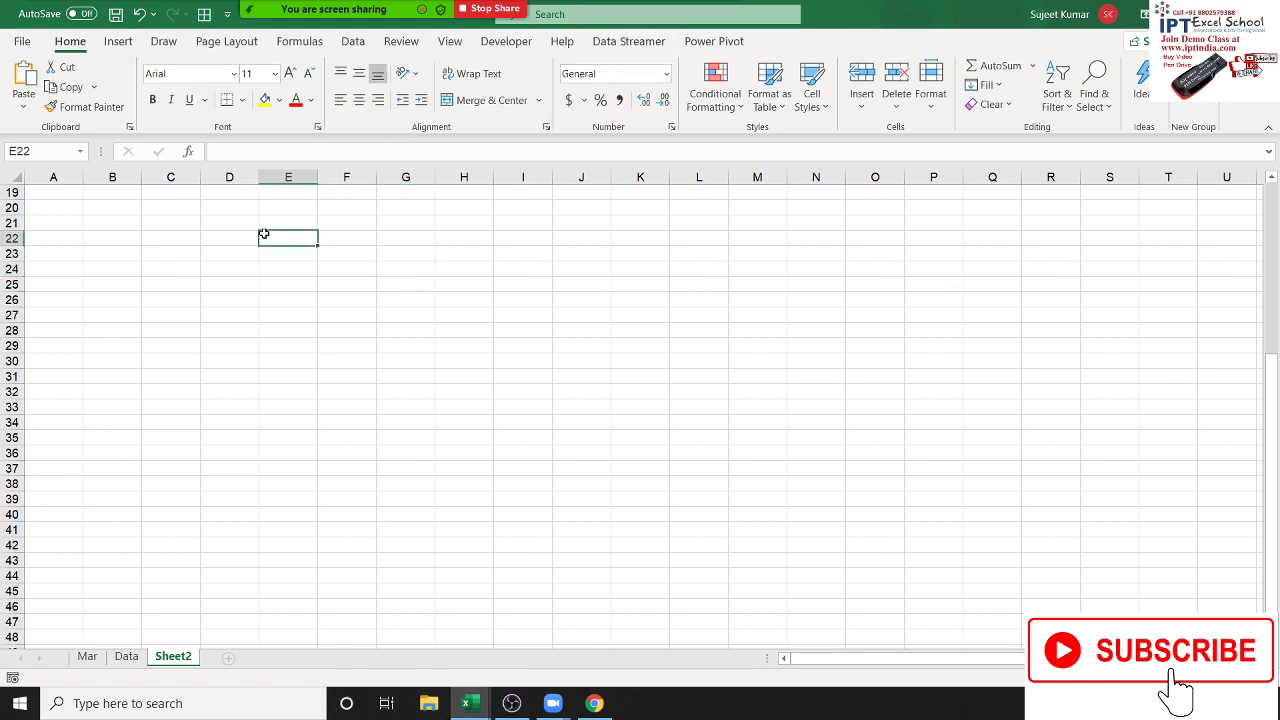
pyautogui.write('1525')
pyautogui.press('Return')
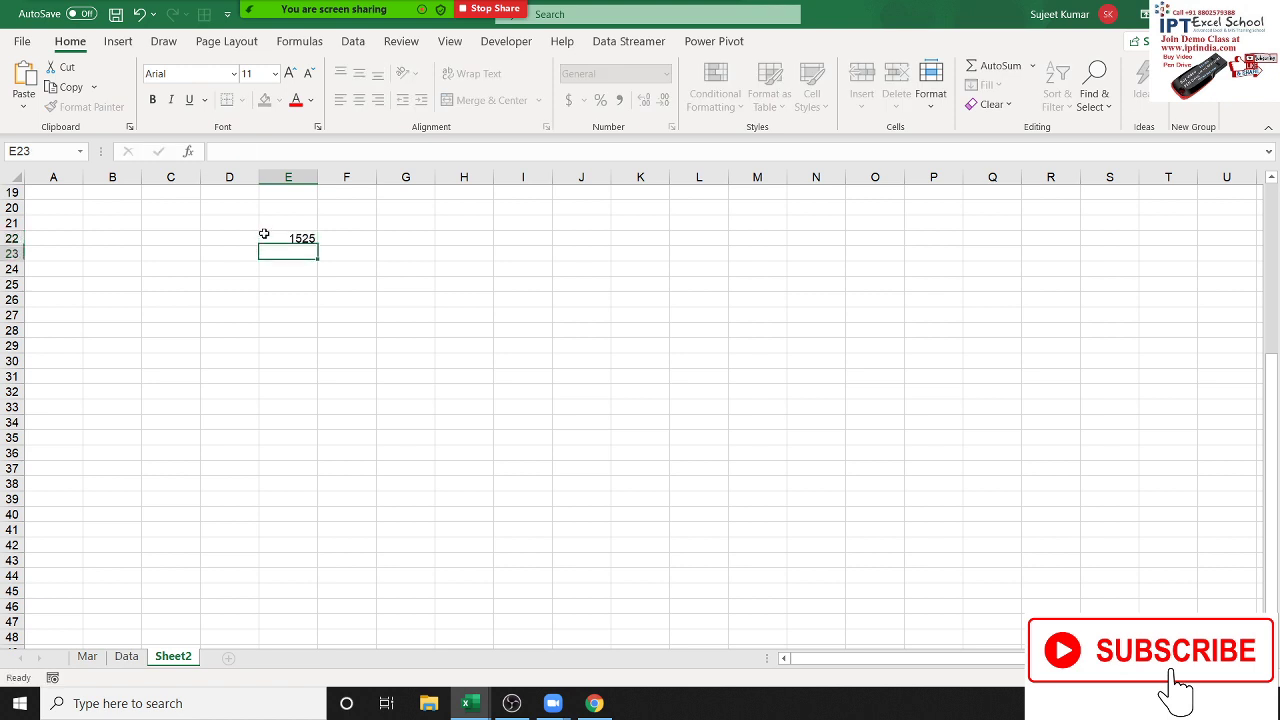
pyautogui.click(277, 237)
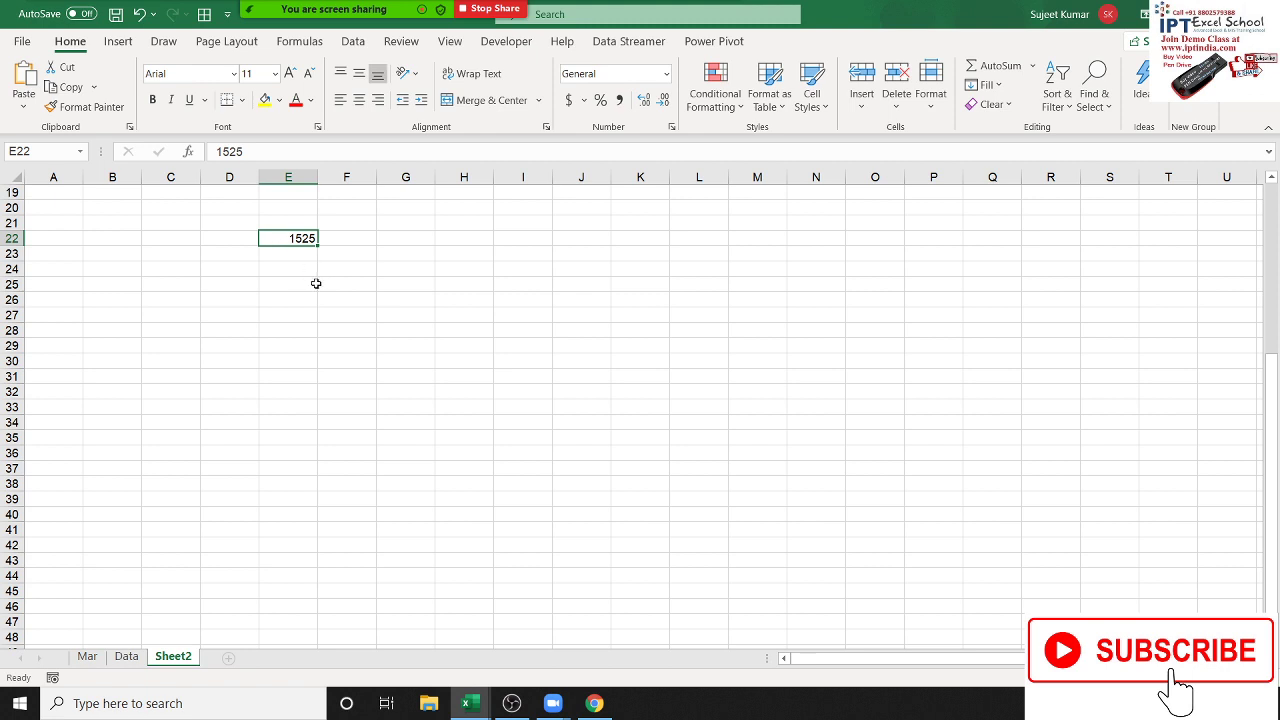
pyautogui.click(619, 99)
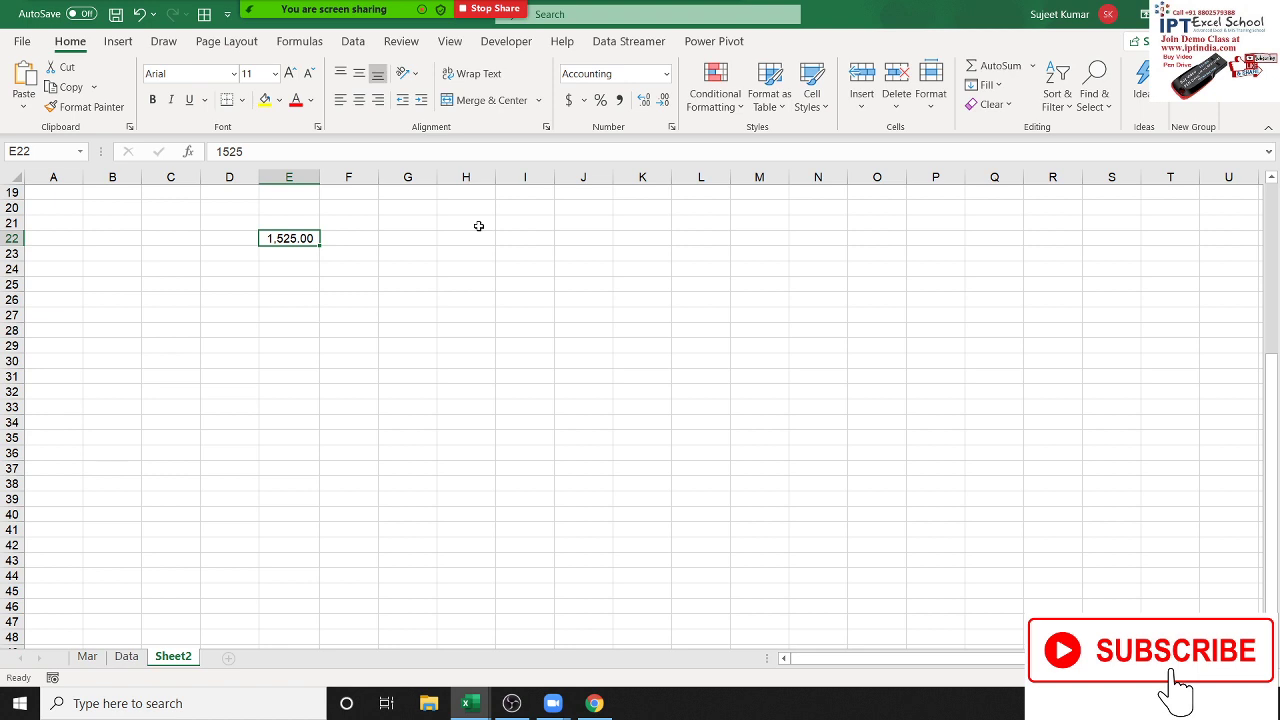
pyautogui.click(660, 100)
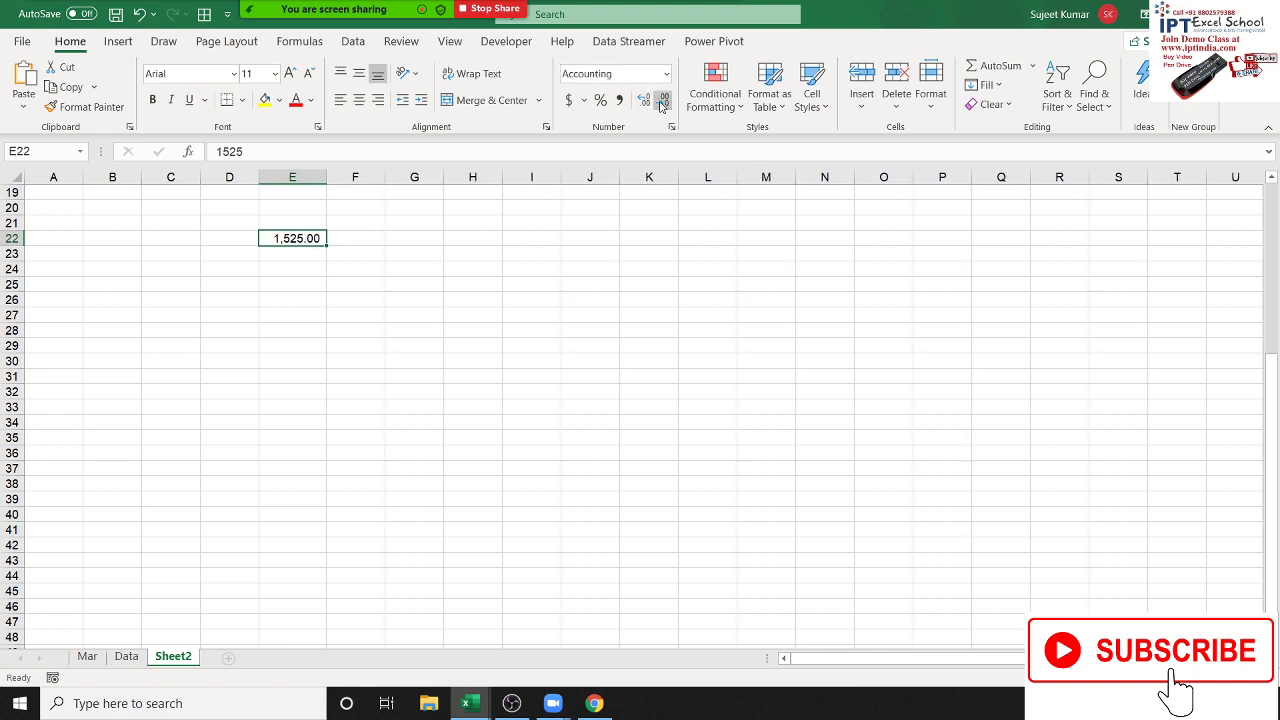
pyautogui.click(568, 100)
pyautogui.click(584, 102)
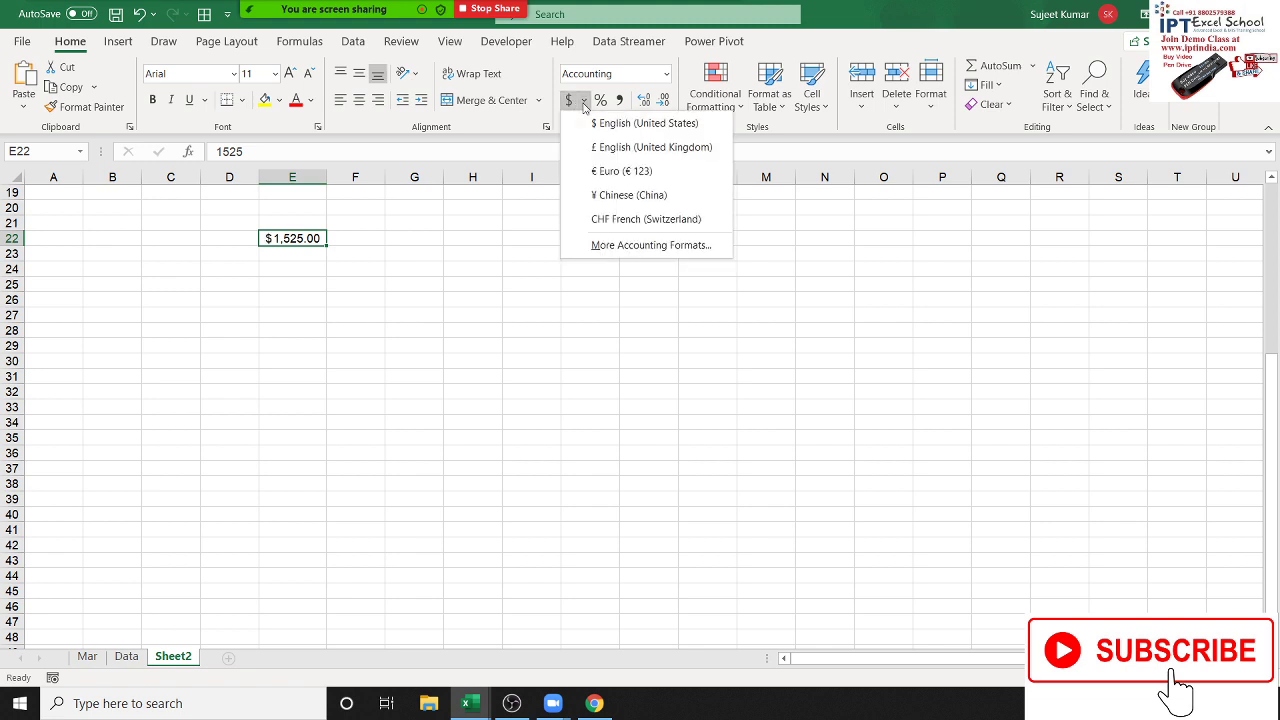
pyautogui.click(530, 290)
pyautogui.click(418, 253)
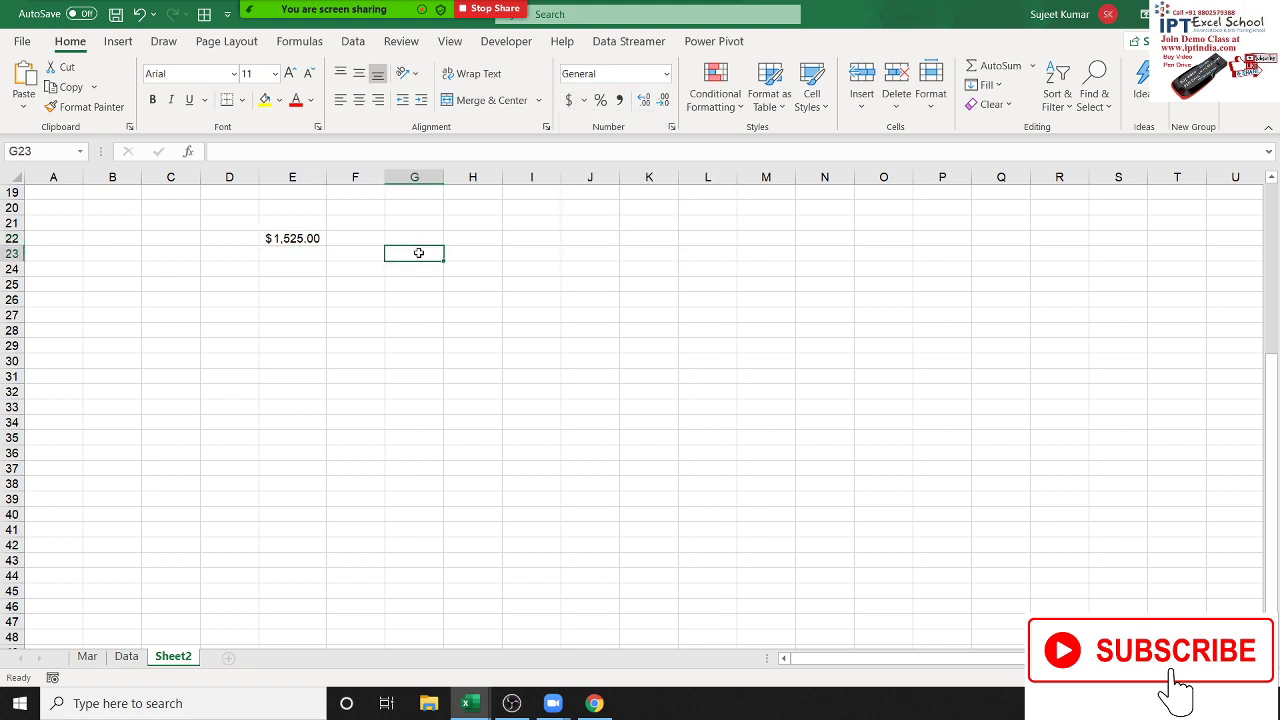
# Enter 0.20 in G23 and show it as 20% with Percent Style
pyautogui.write('0.20')
pyautogui.press('Return')
pyautogui.click(418, 253)
pyautogui.click(600, 100)
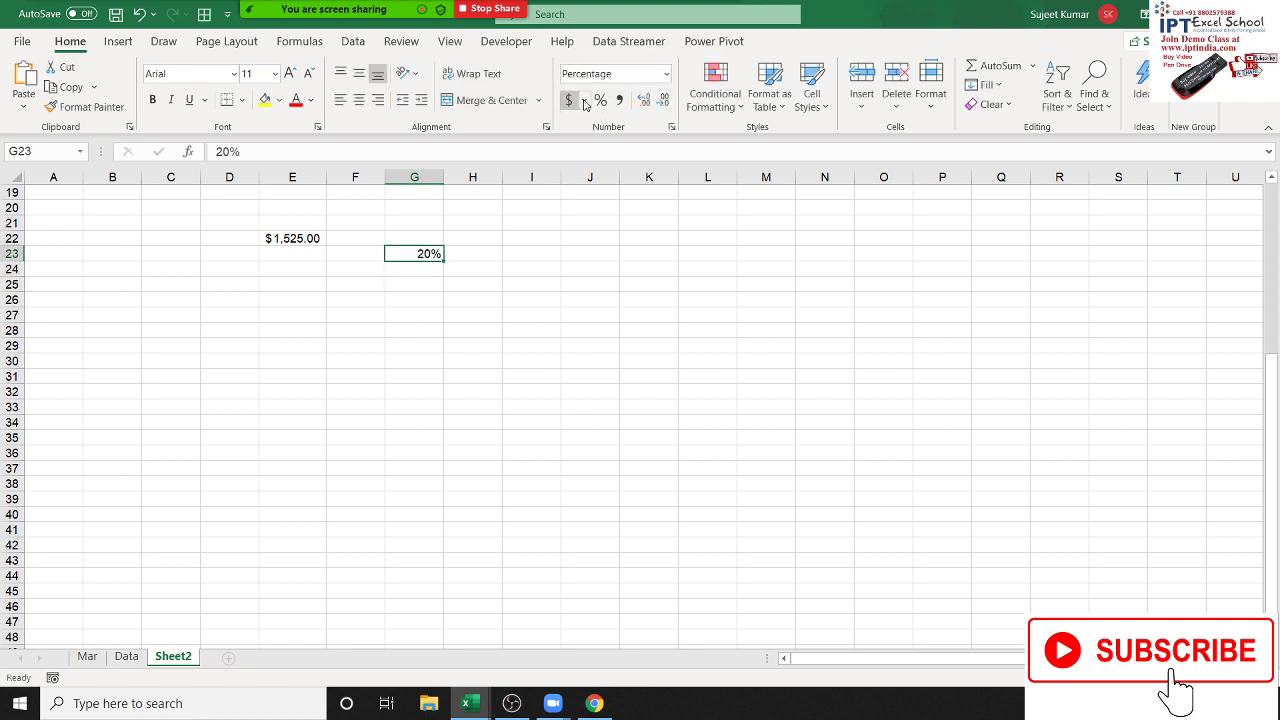
# Type Jan in I19 so it becomes the date 1-Jan
pyautogui.click(537, 194)
pyautogui.write('Jan')
pyautogui.press('Return')
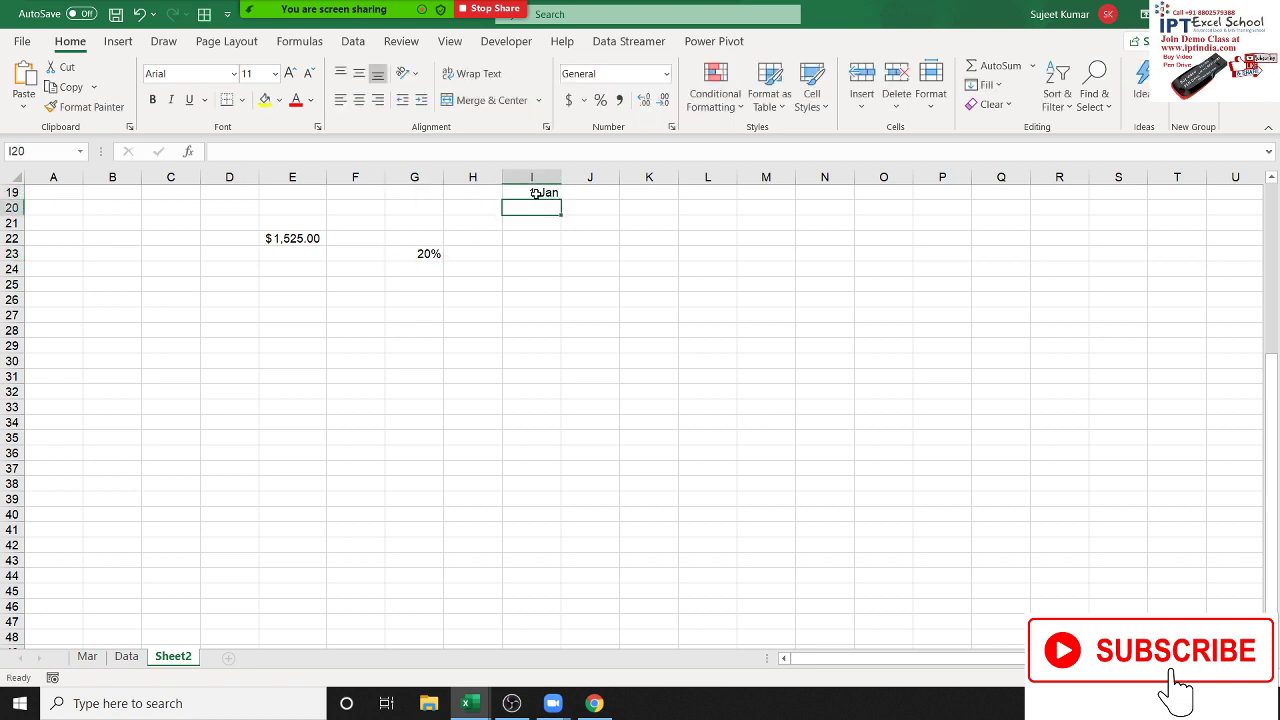
pyautogui.click(536, 194)
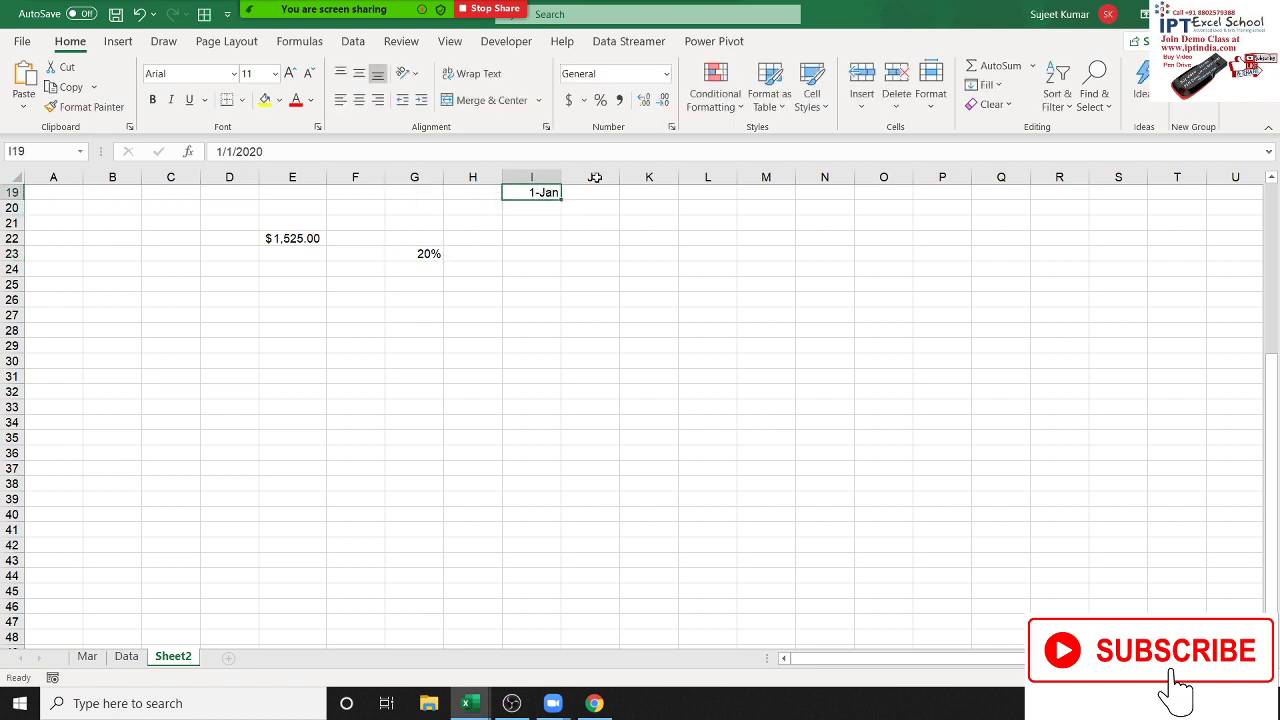
# Browse the Number Format list, then open the Format Cells dialog with Ctrl+1
pyautogui.click(666, 76)
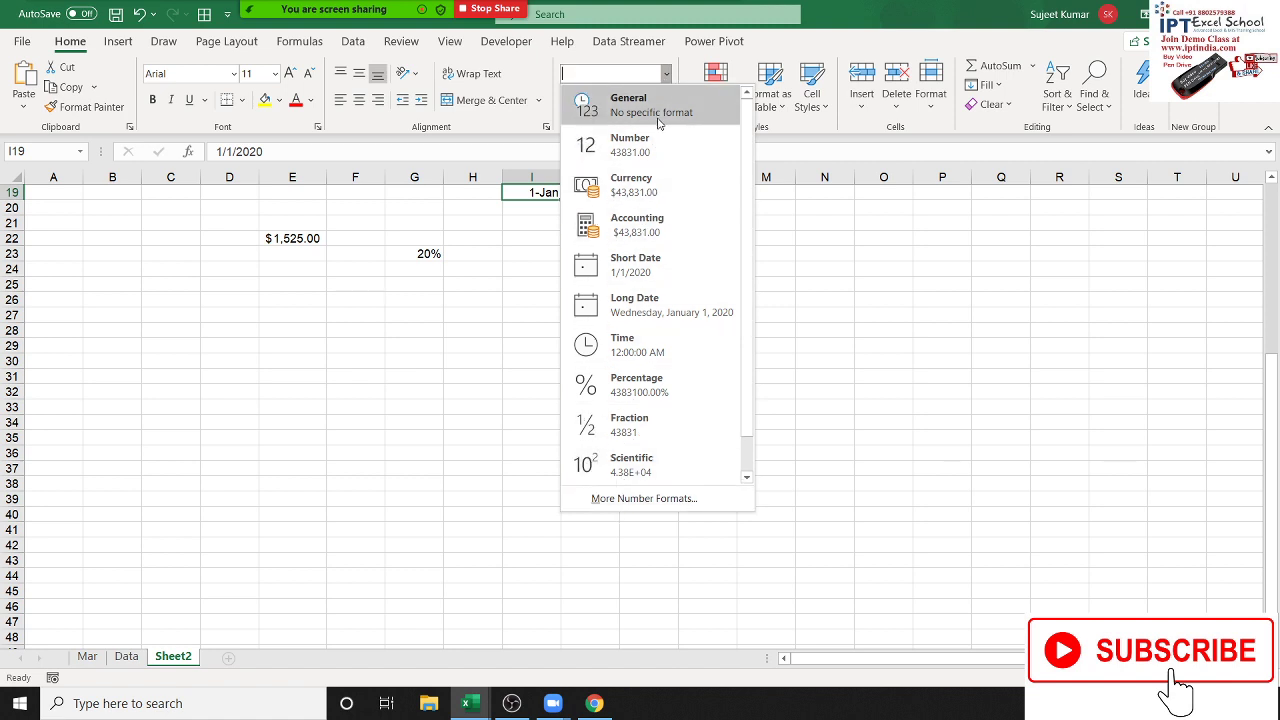
pyautogui.press('Escape')
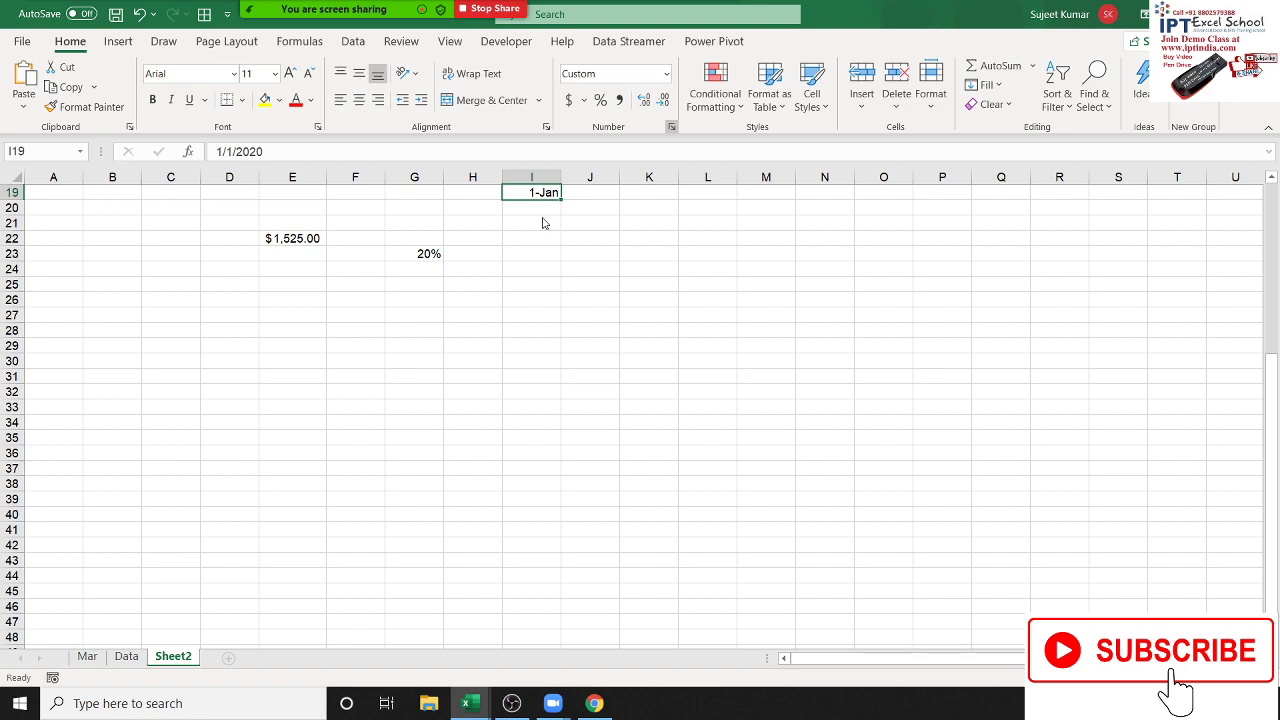
pyautogui.hotkey('ctrl', '1')
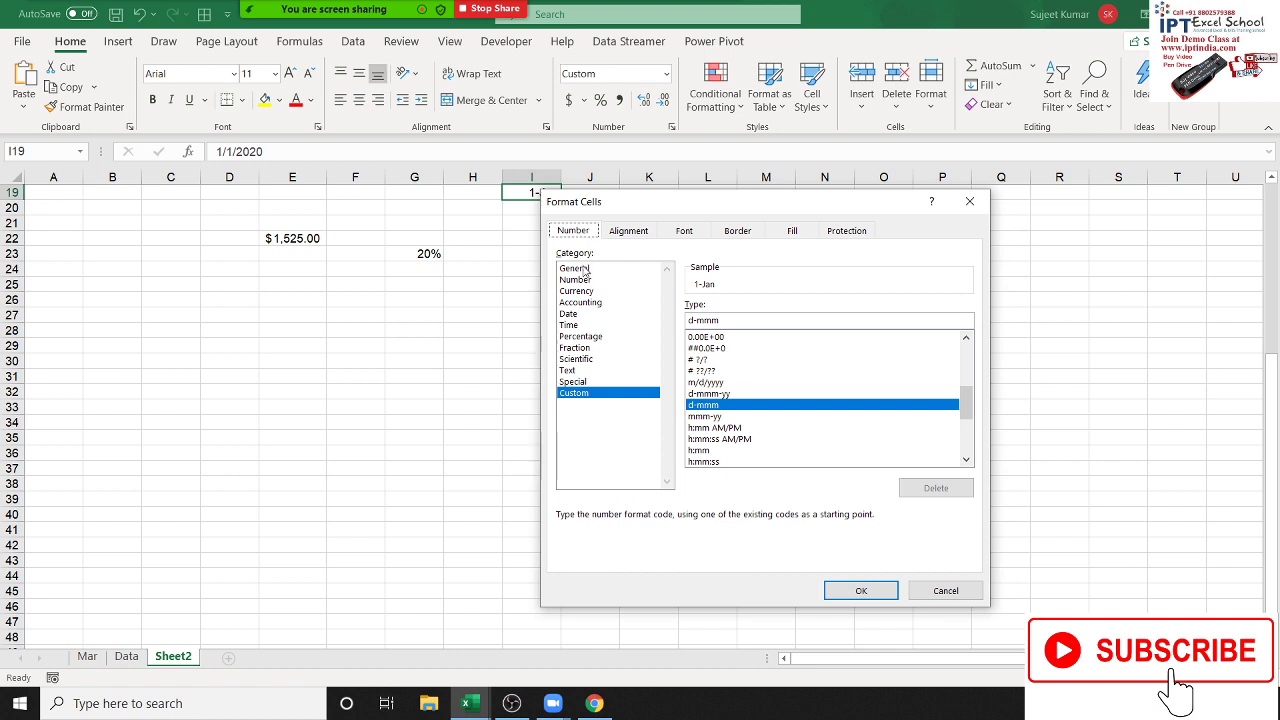
pyautogui.click(583, 270)
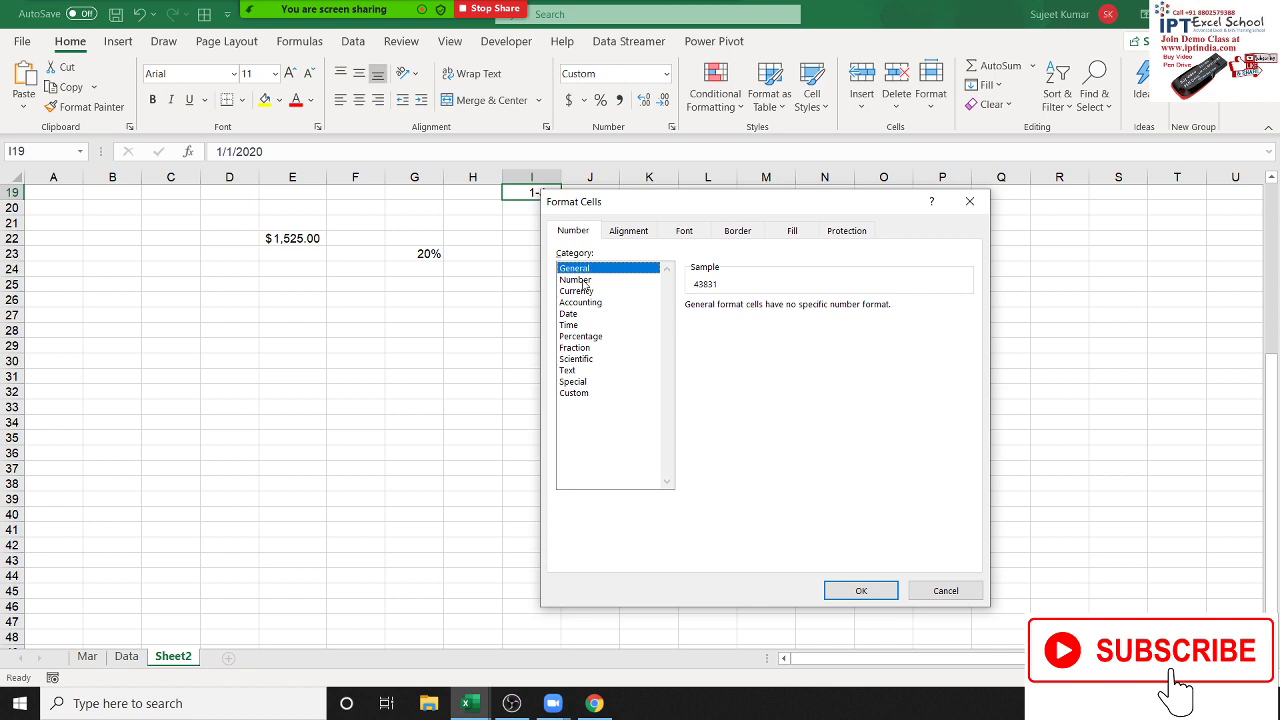
pyautogui.click(580, 280)
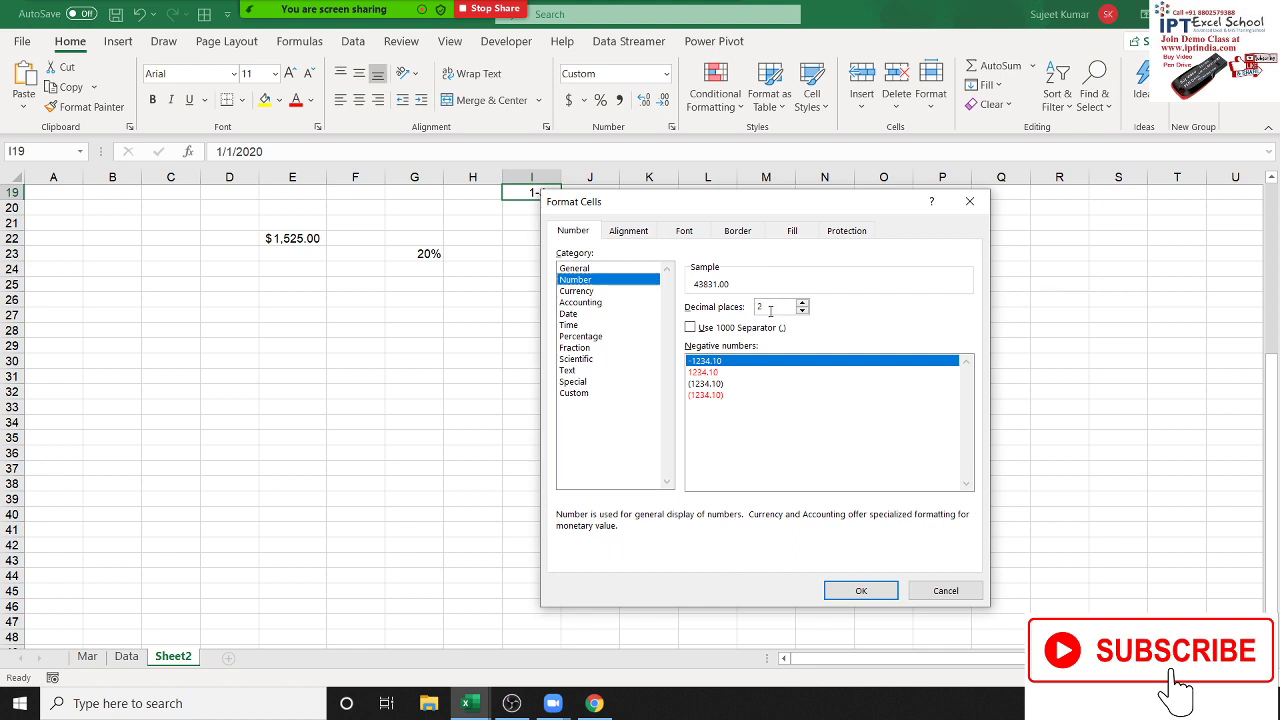
pyautogui.click(690, 328)
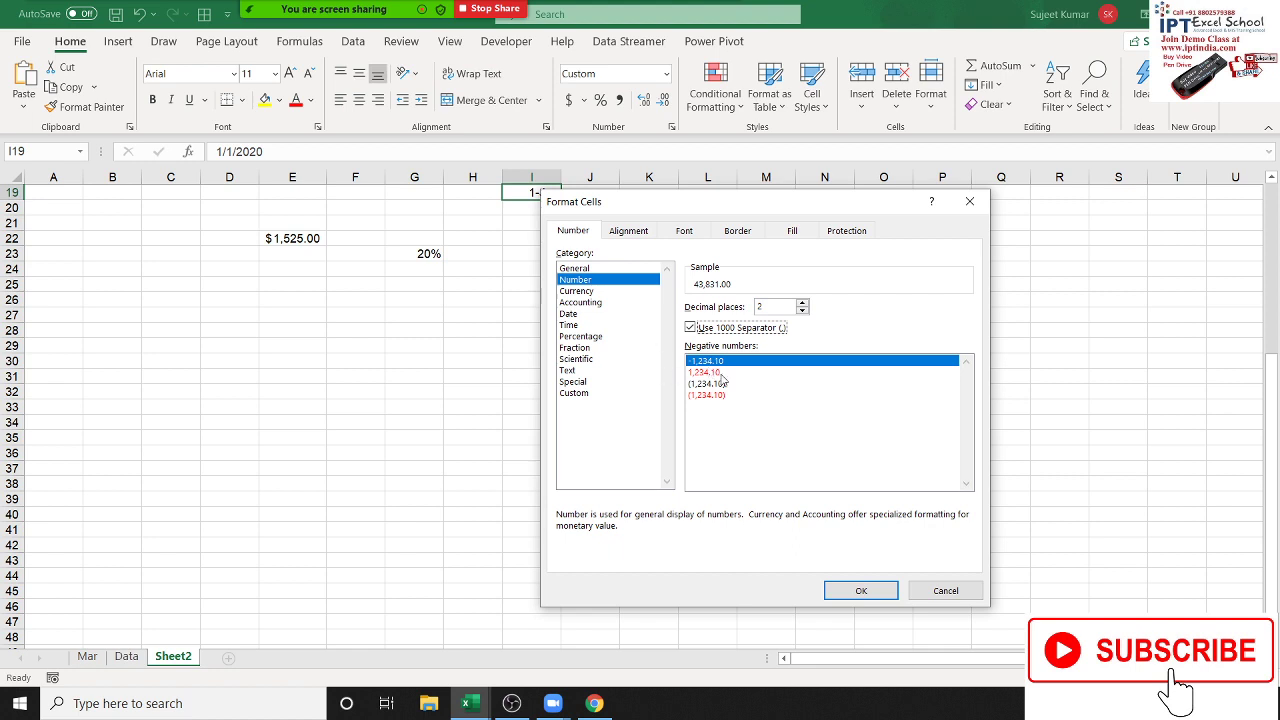
pyautogui.click(722, 373)
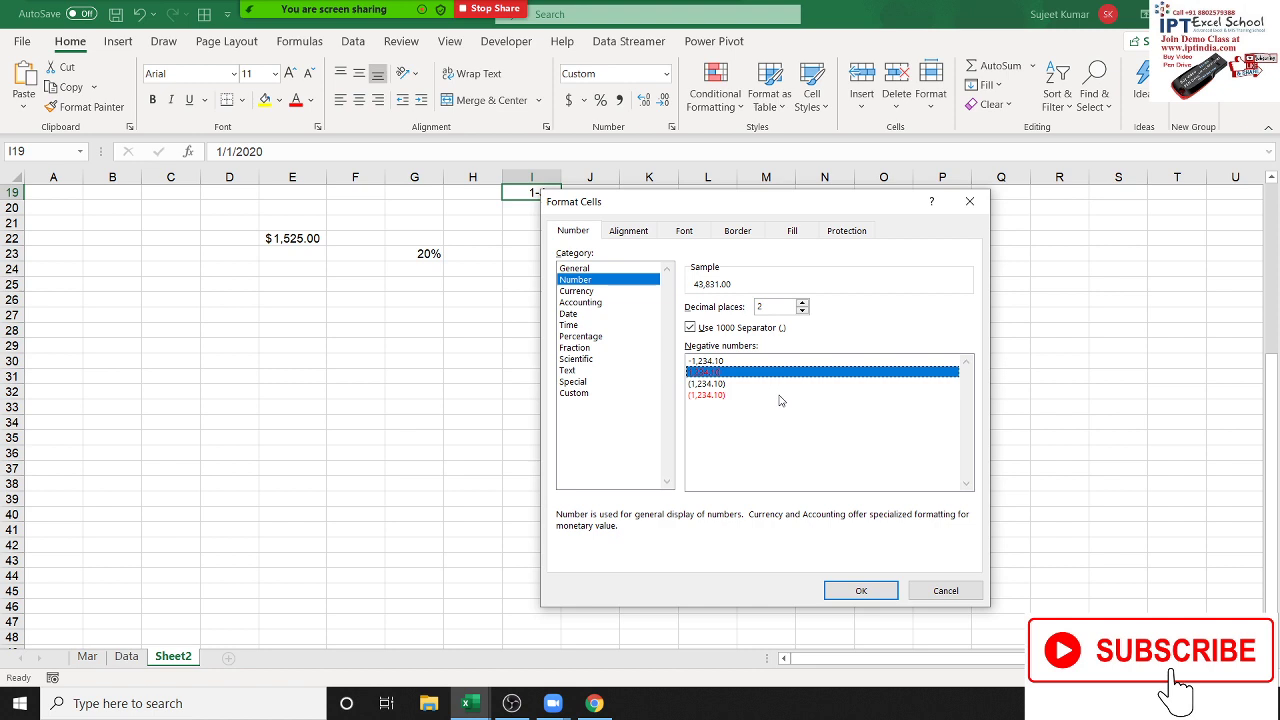
pyautogui.press('Return')
pyautogui.click(640, 297)
# Enter -500 in cell K26
pyautogui.doubleClick(637, 296)
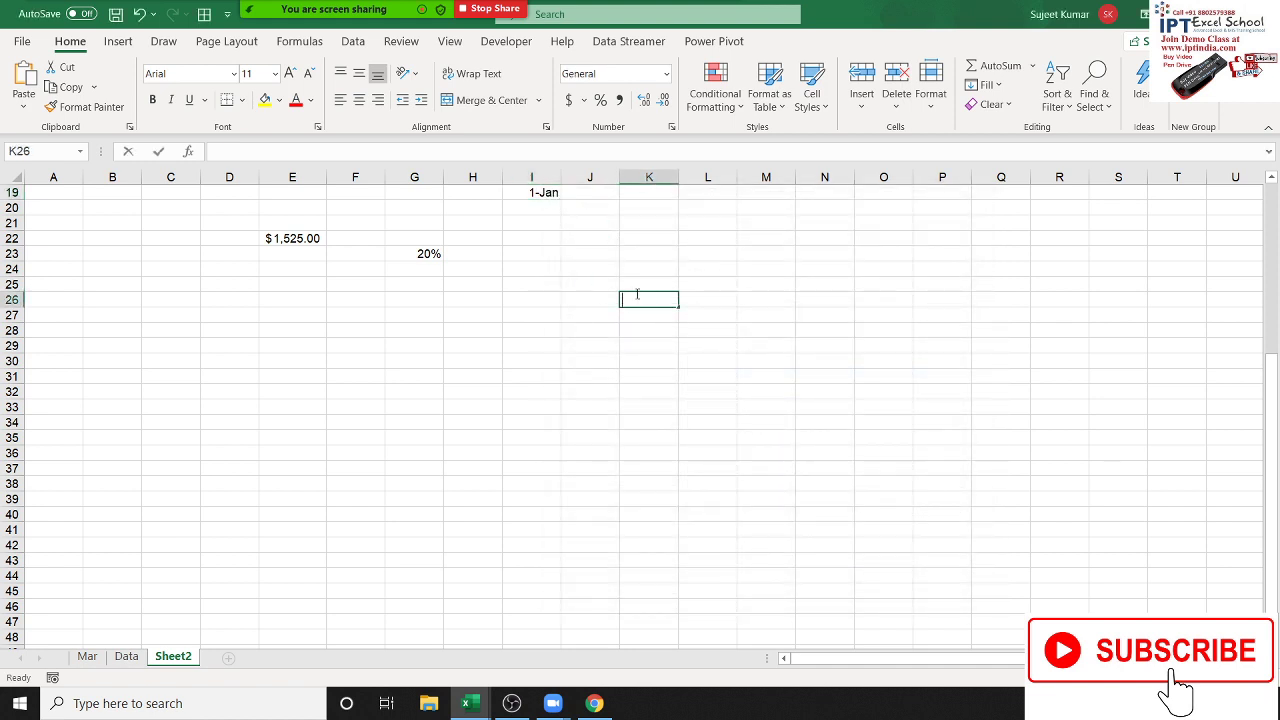
pyautogui.write('1500')
pyautogui.press('Return')
pyautogui.click(652, 300)
pyautogui.write('=1500')
pyautogui.press('Return')
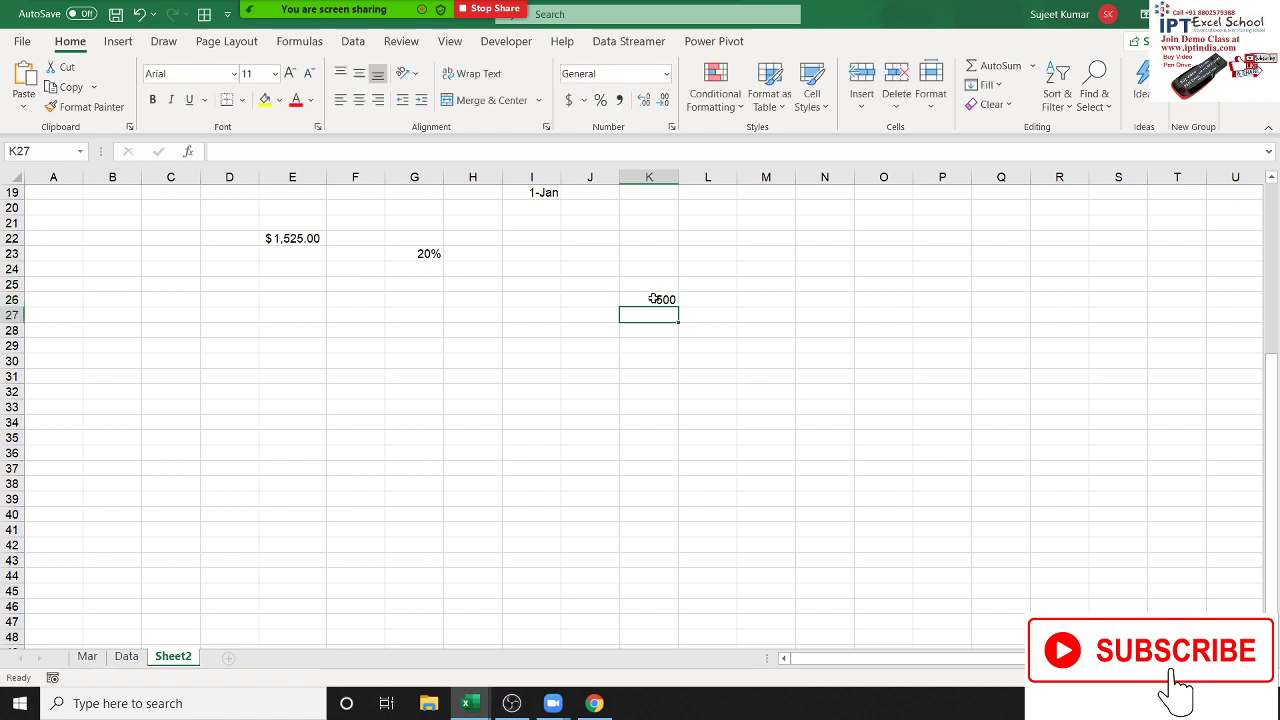
# Format K26 as a two-decimal Number with red negatives and no minus sign, showing 500.00
pyautogui.click(654, 299)
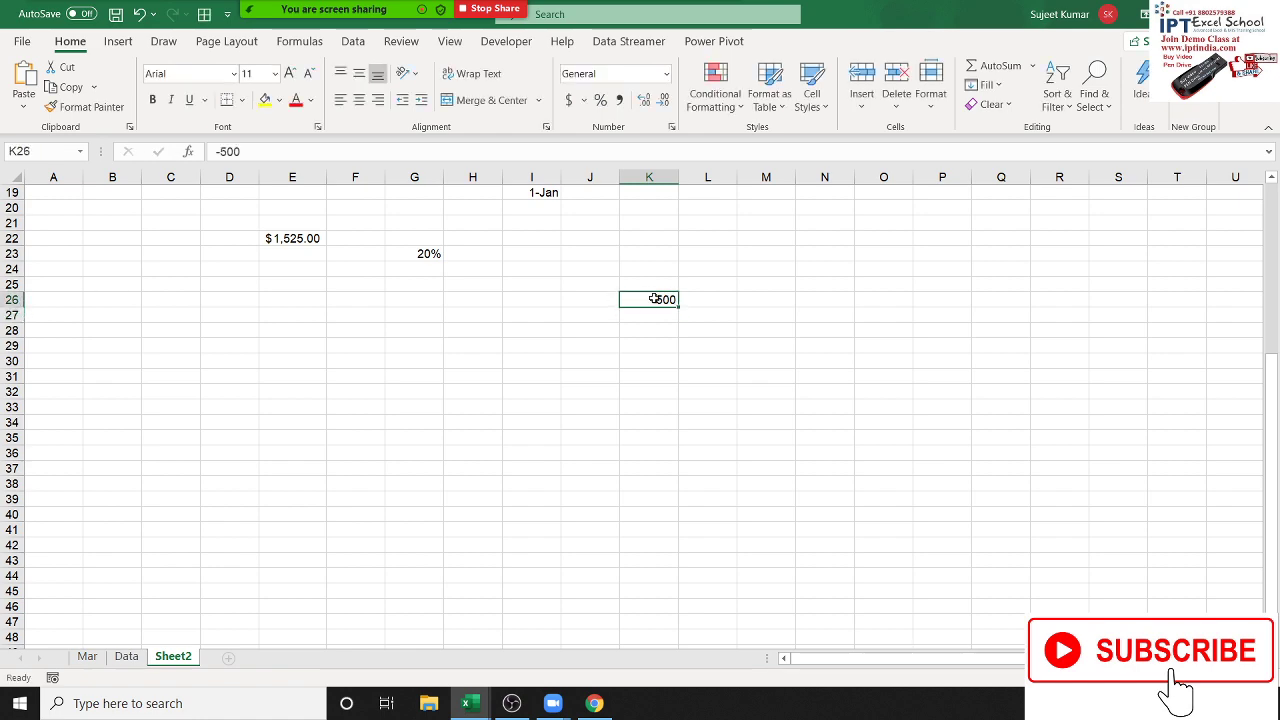
pyautogui.click(672, 127)
pyautogui.moveTo(620, 218); pyautogui.dragTo(833, 220)
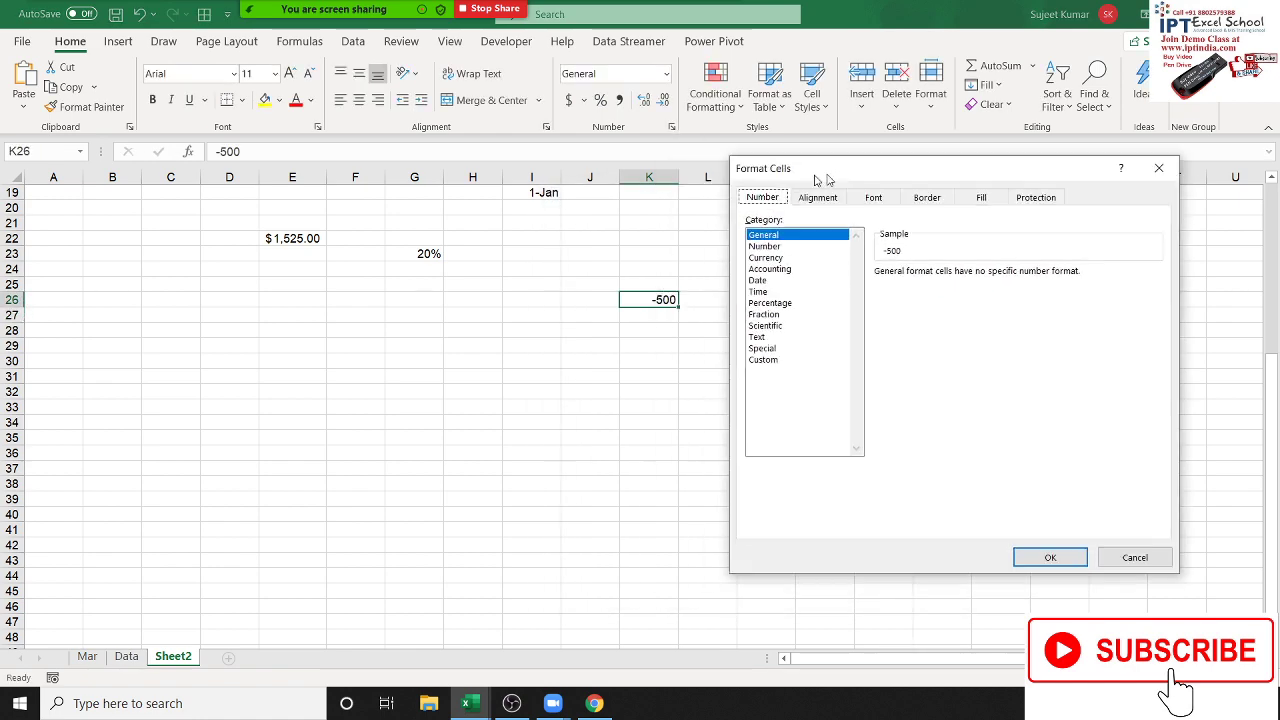
pyautogui.click(795, 244)
pyautogui.click(926, 348)
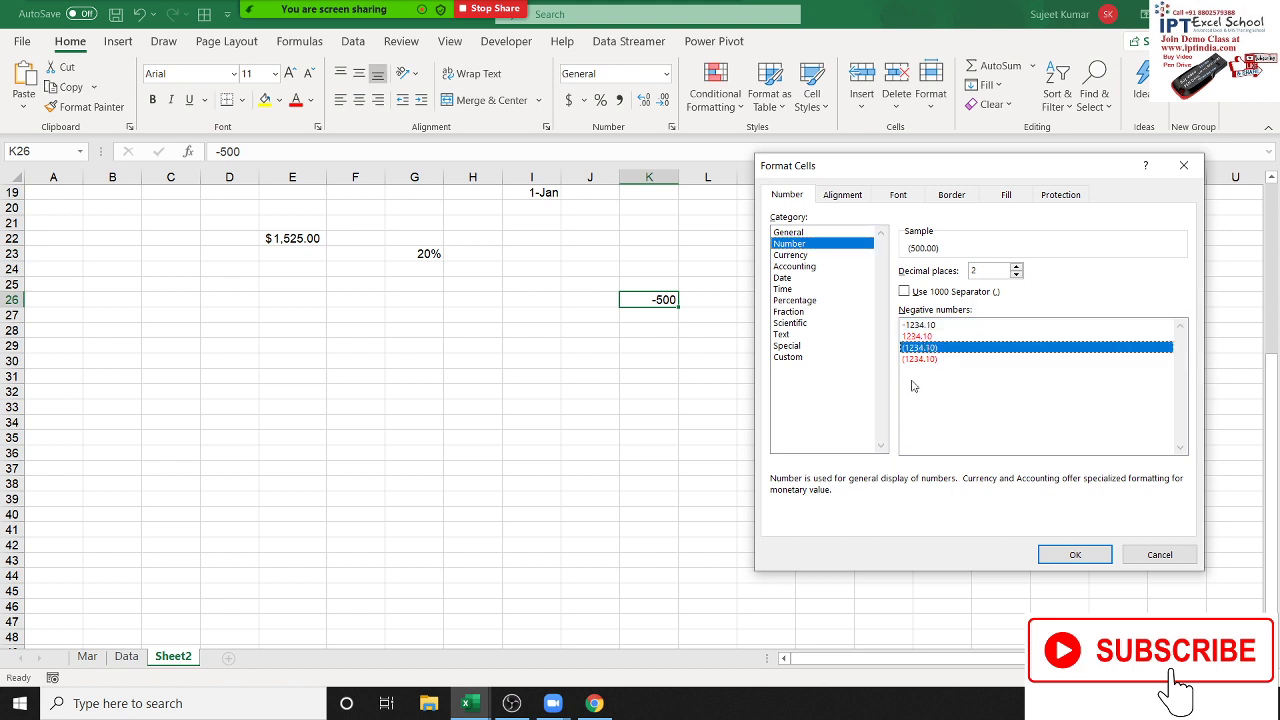
pyautogui.click(917, 336)
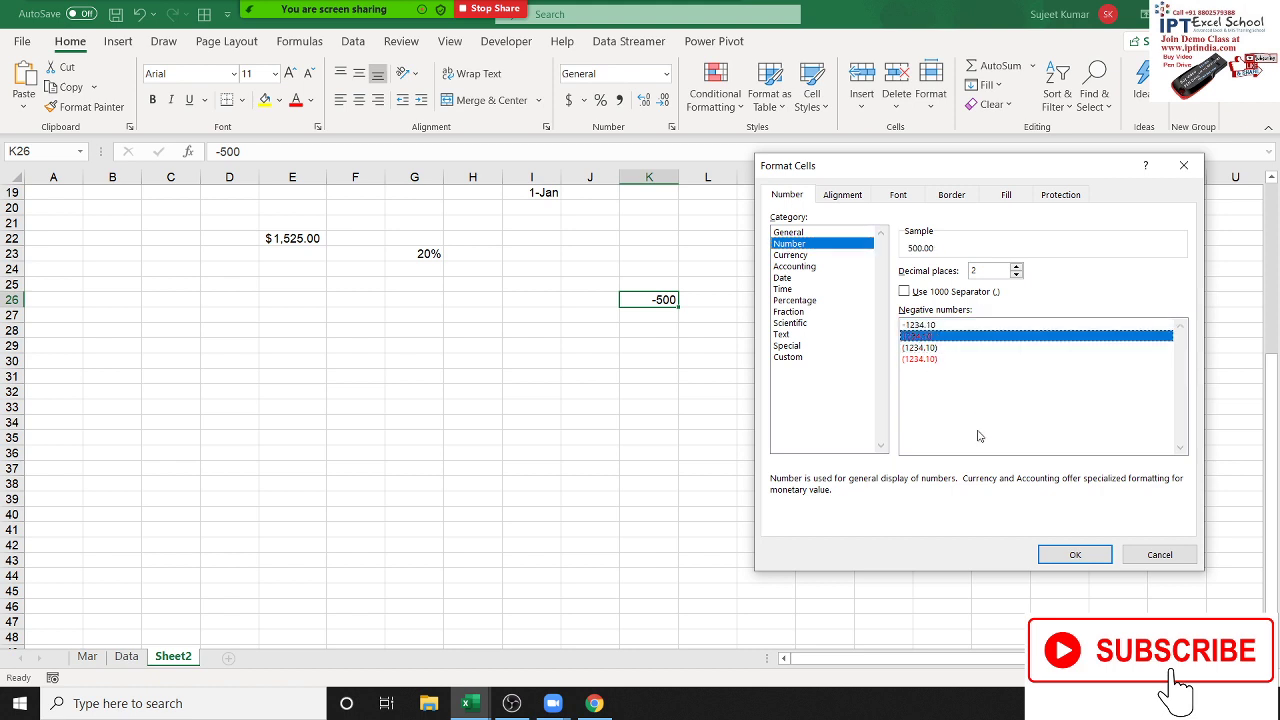
pyautogui.click(1064, 557)
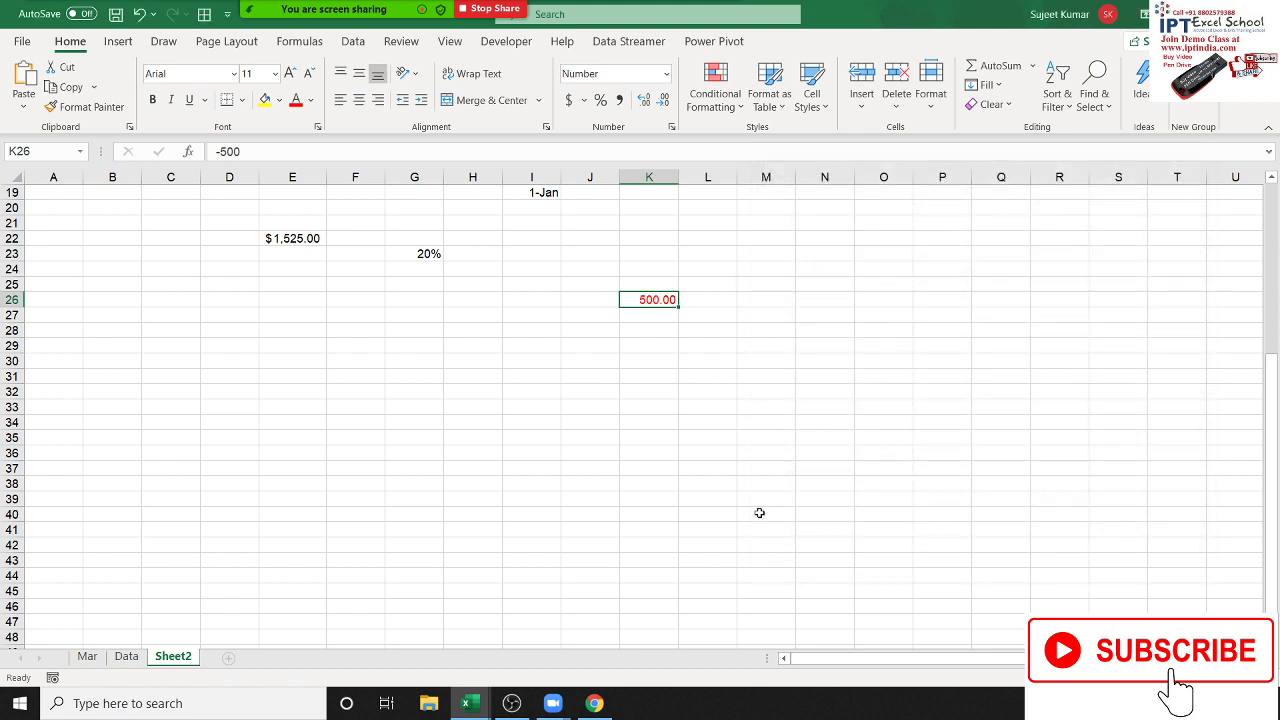
pyautogui.doubleClick(280, 157)
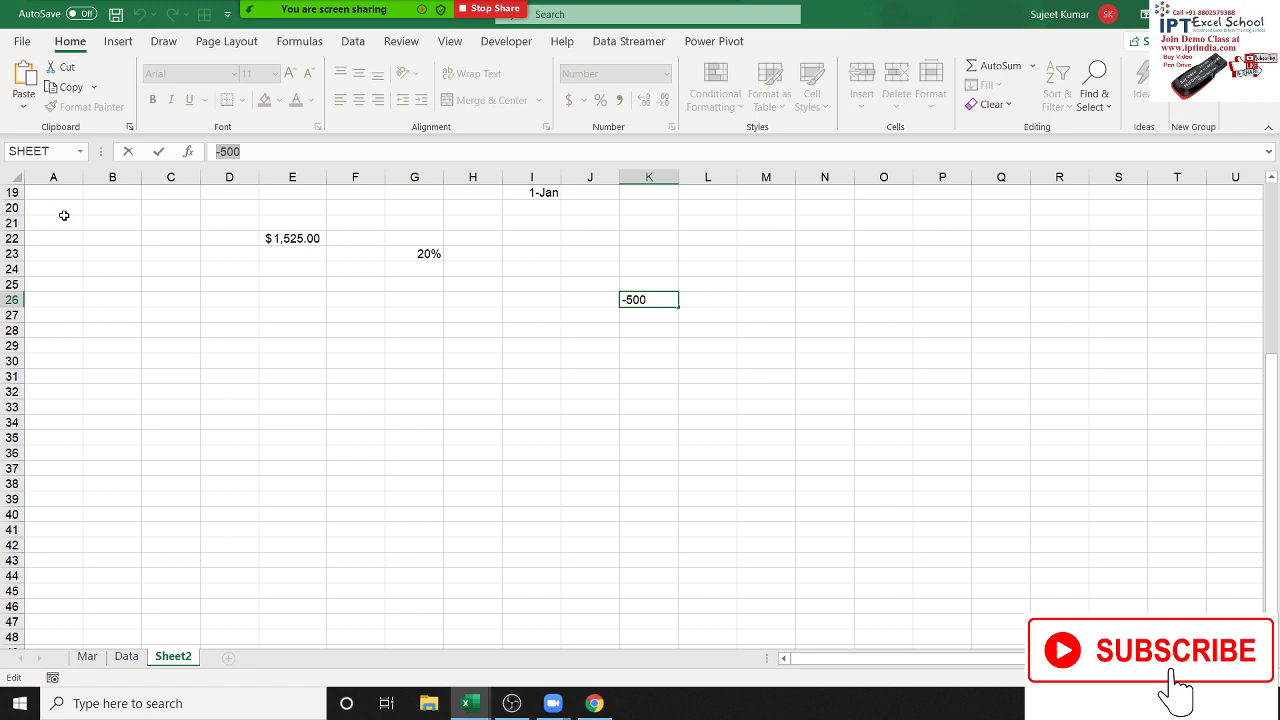
pyautogui.press('Escape')
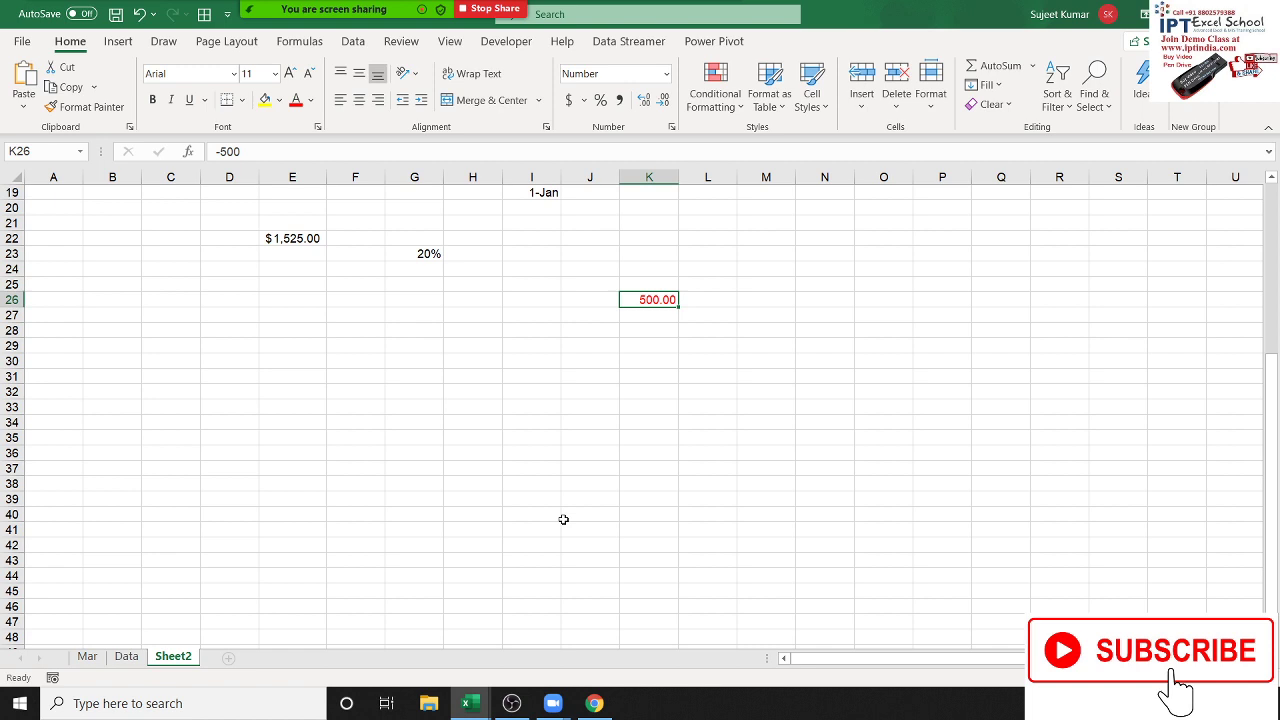
# Preview parentheses and red negative styles for K26, settling on a plain minus sign
pyautogui.click(670, 127)
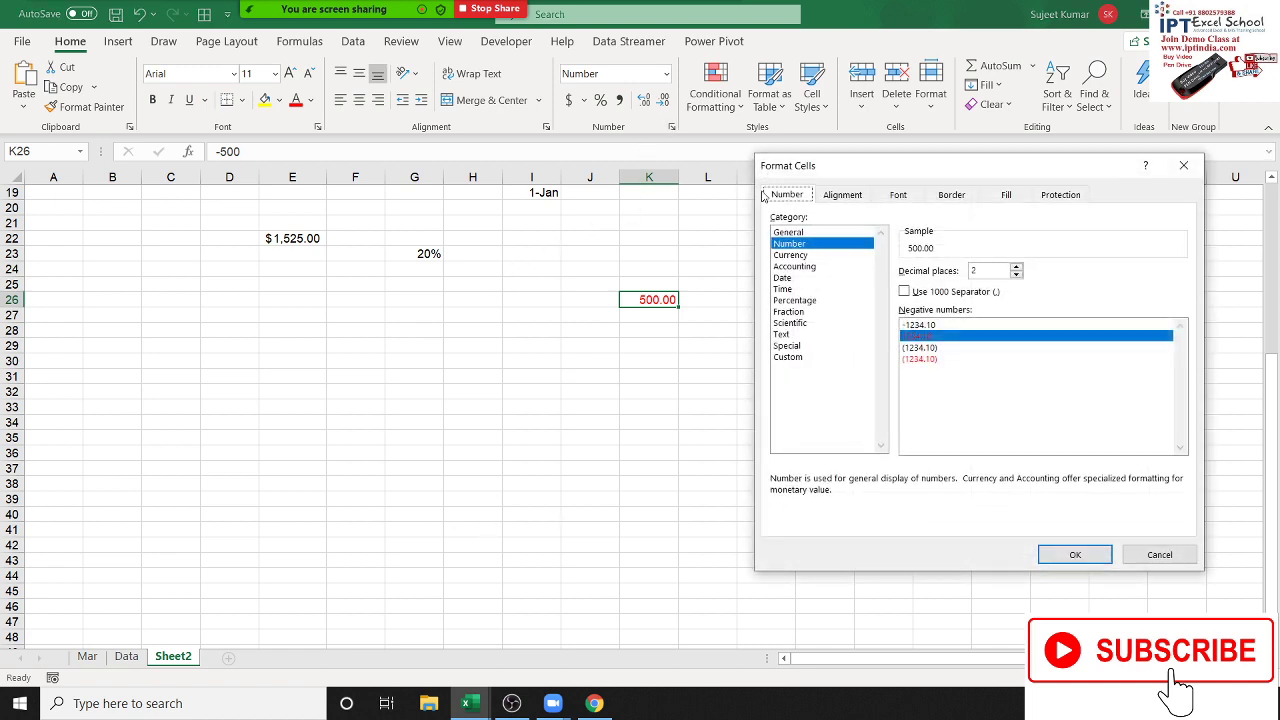
pyautogui.click(924, 348)
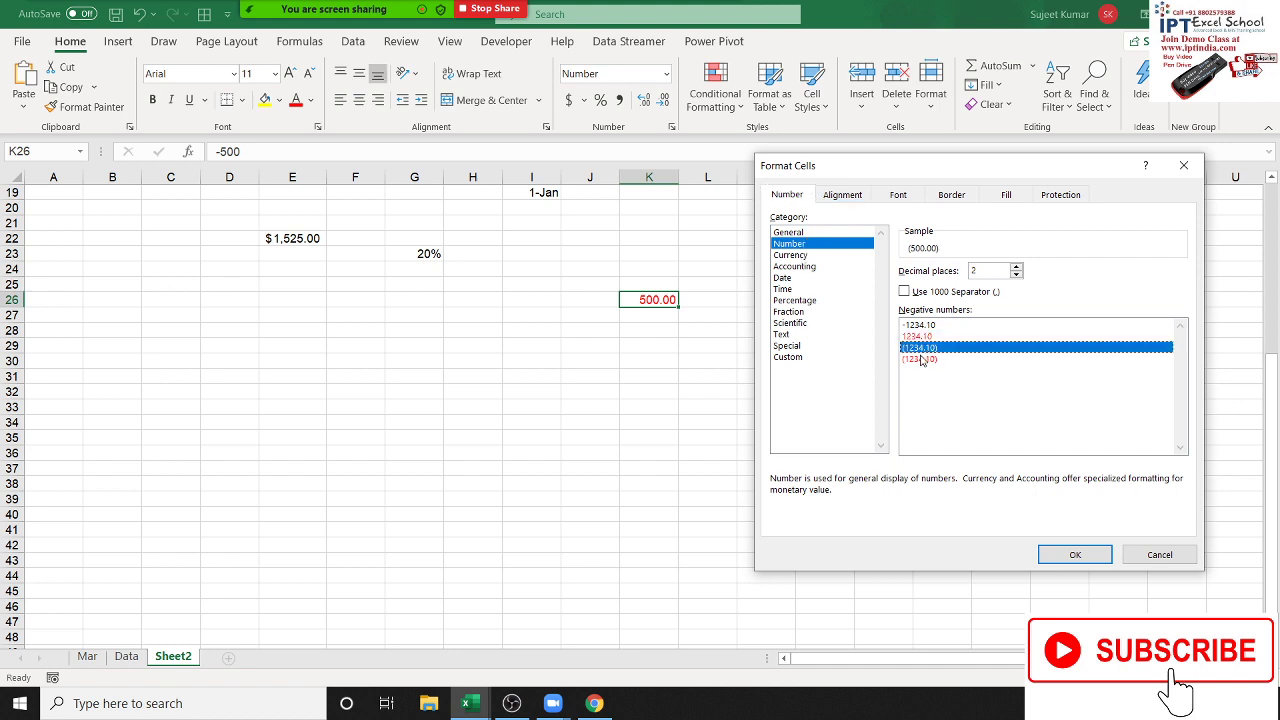
pyautogui.click(917, 362)
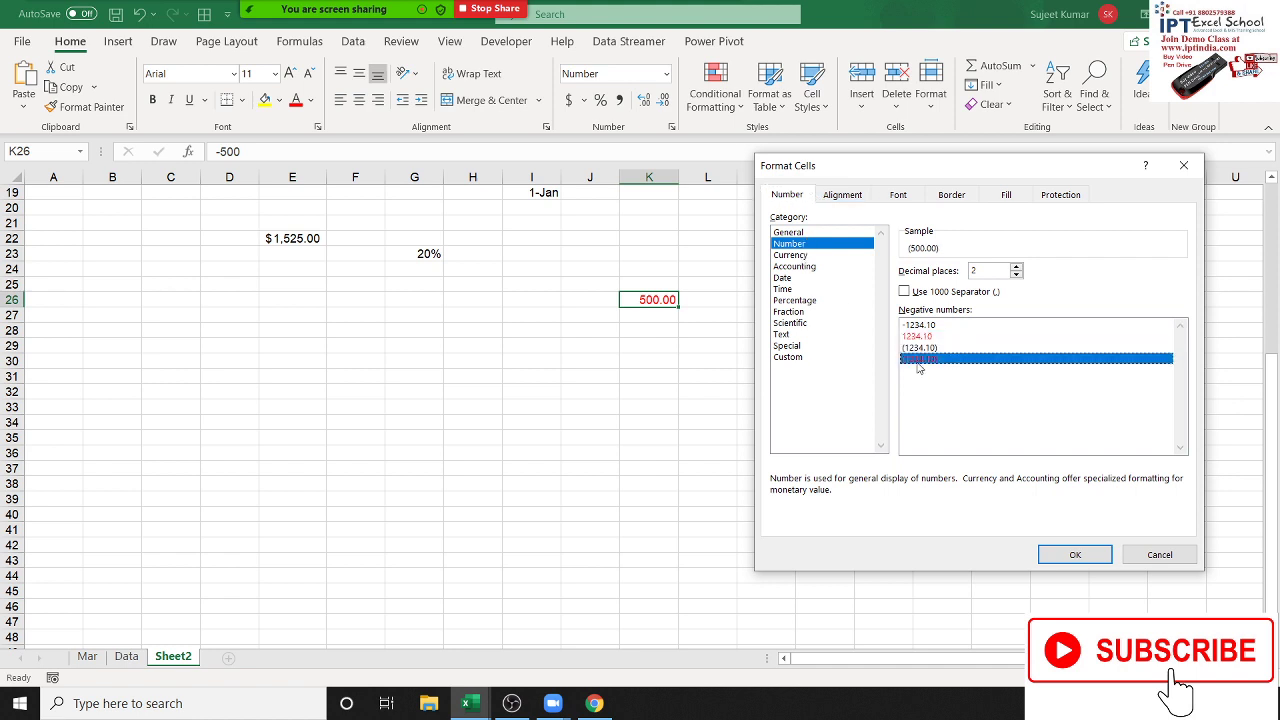
pyautogui.click(921, 325)
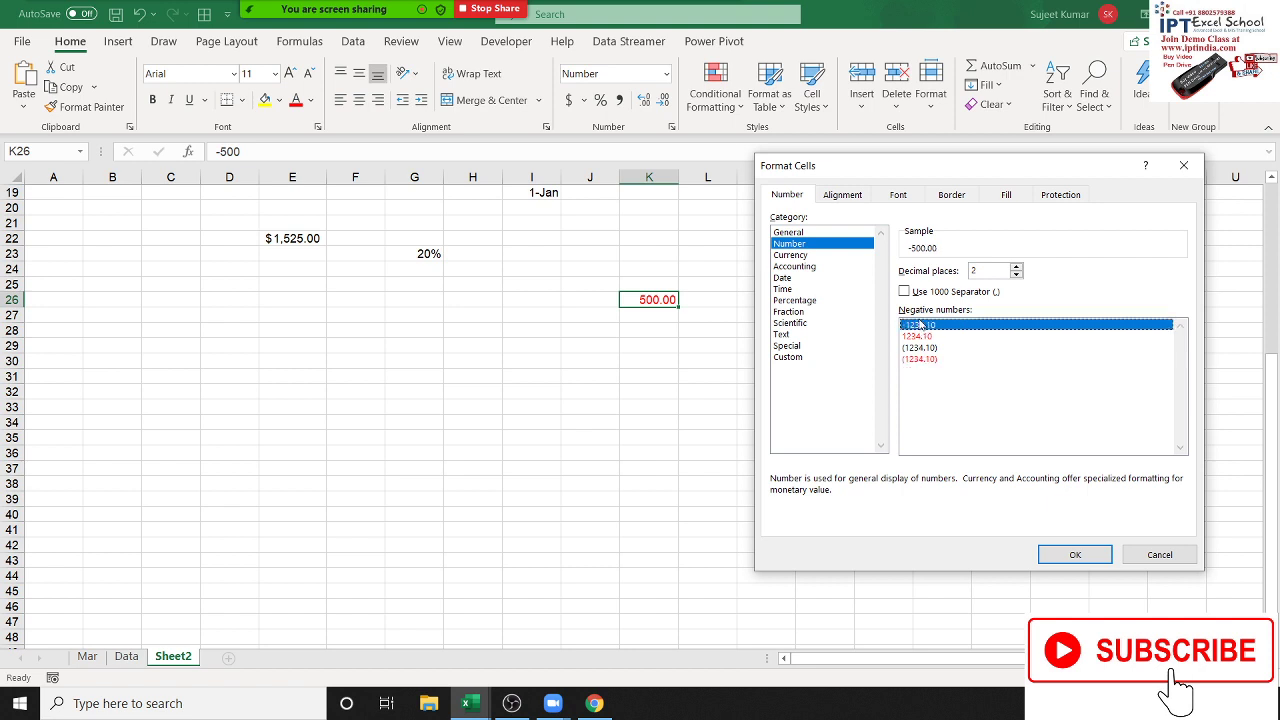
# Switch K26 to Currency with the ₹ Hindi symbol so it shows -₹500.00
pyautogui.click(791, 255)
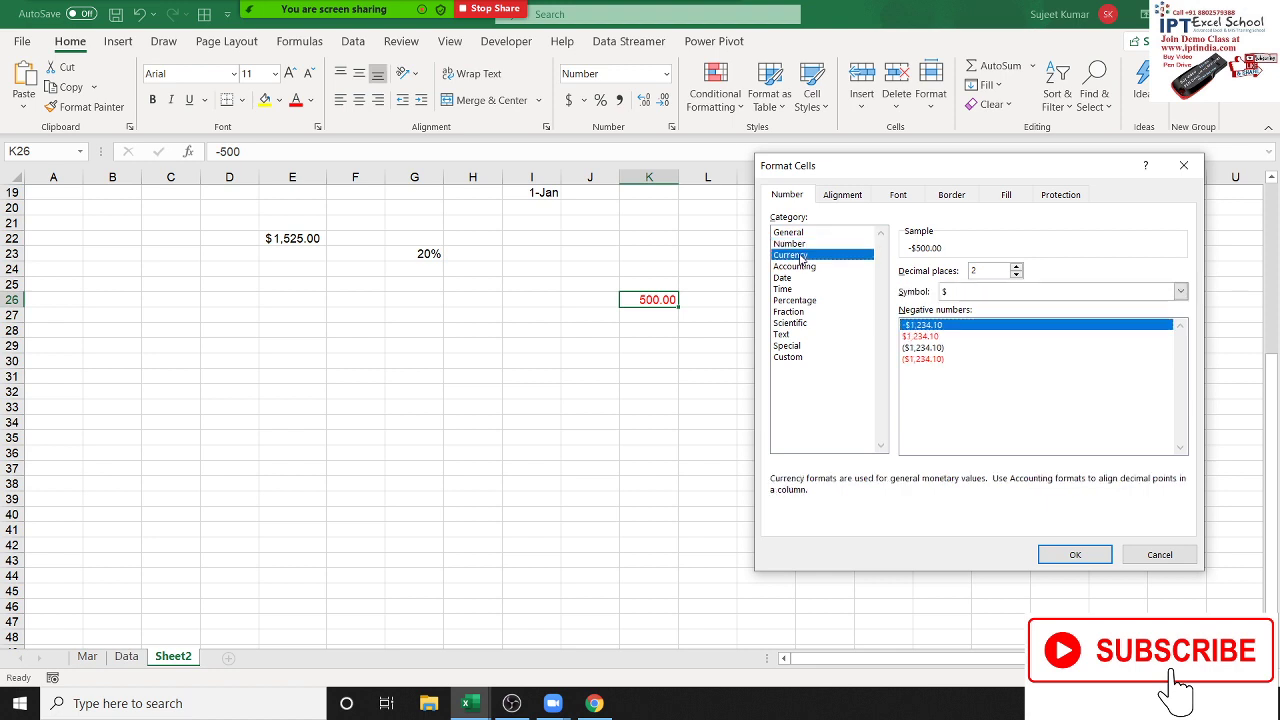
pyautogui.click(1000, 298)
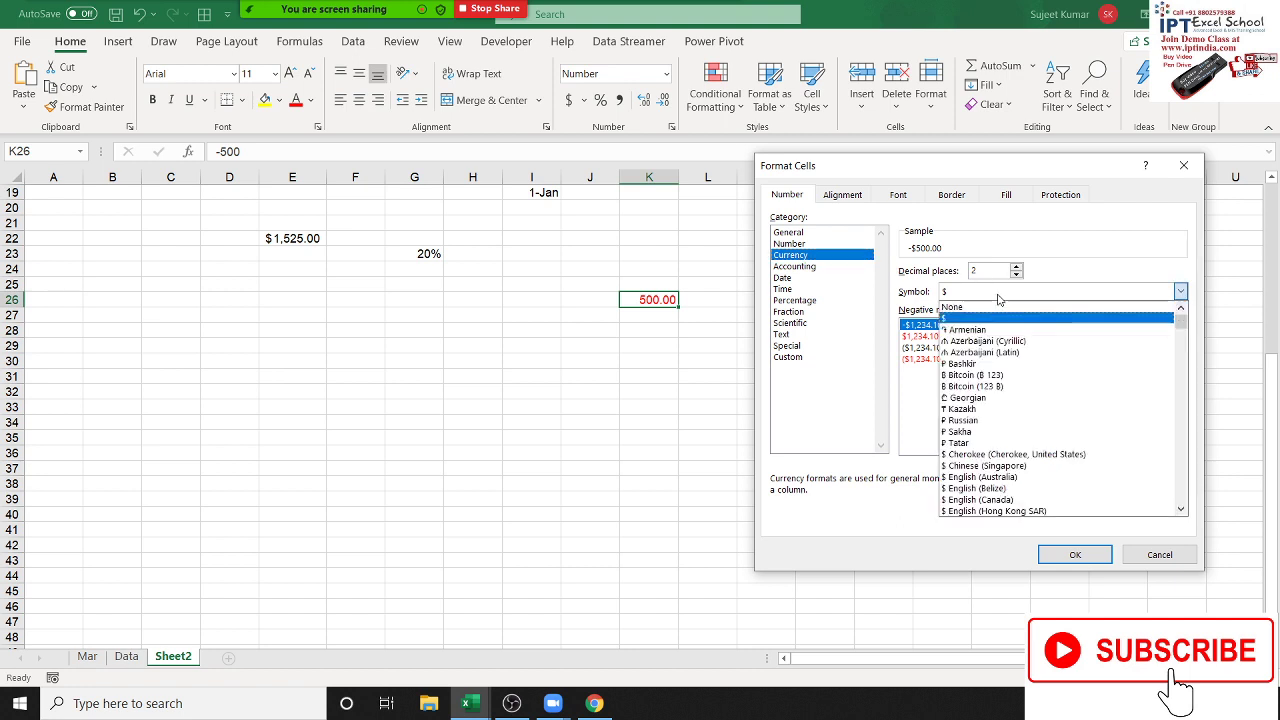
pyautogui.scroll(-1, 1010, 340)
pyautogui.scroll(-2, 1030, 370)
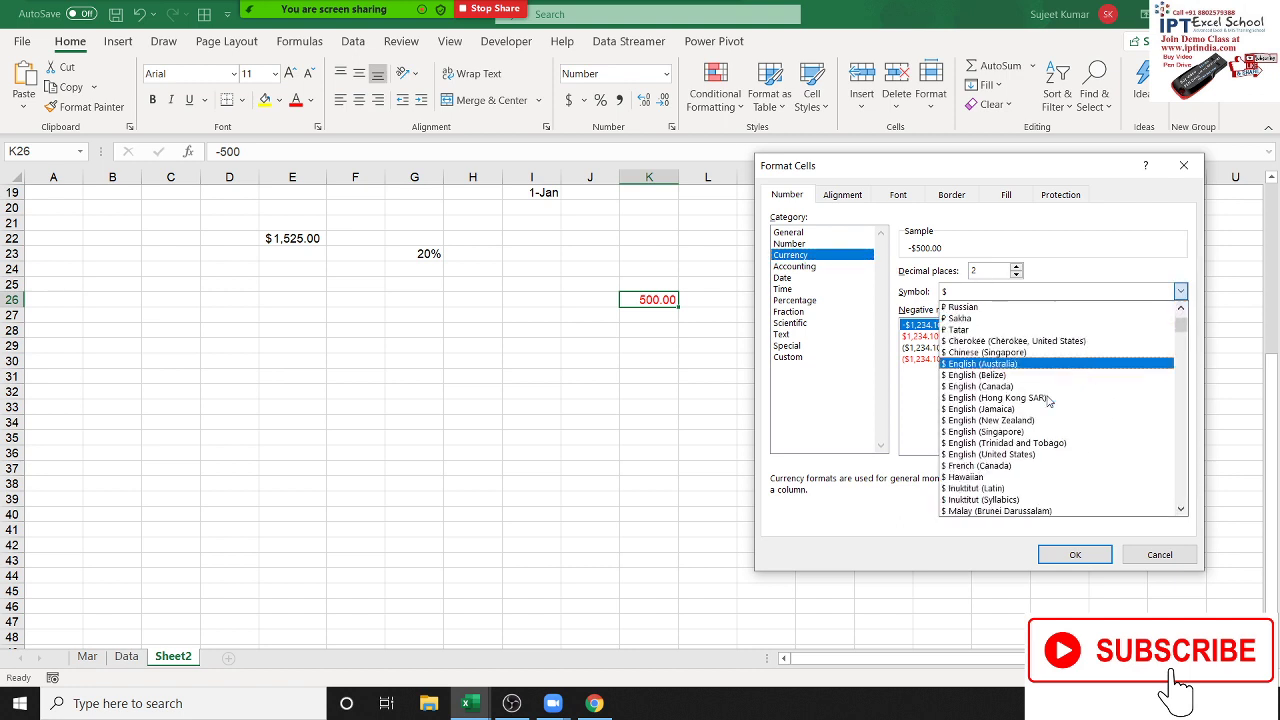
pyautogui.scroll(-1, 1049, 400)
pyautogui.scroll(-3, 1048, 400)
pyautogui.scroll(-2, 1048, 400)
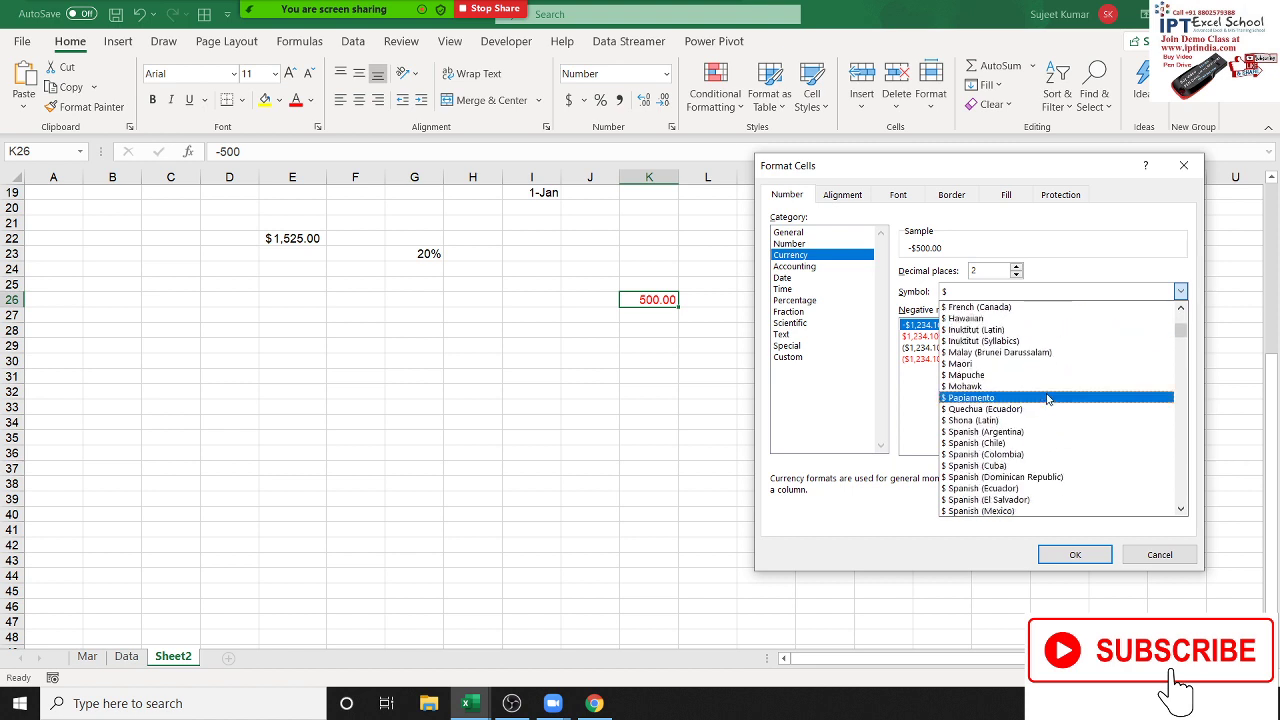
pyautogui.scroll(-1, 1048, 400)
pyautogui.scroll(-1, 1048, 400)
pyautogui.scroll(-1, 1048, 400)
pyautogui.scroll(-1, 1046, 398)
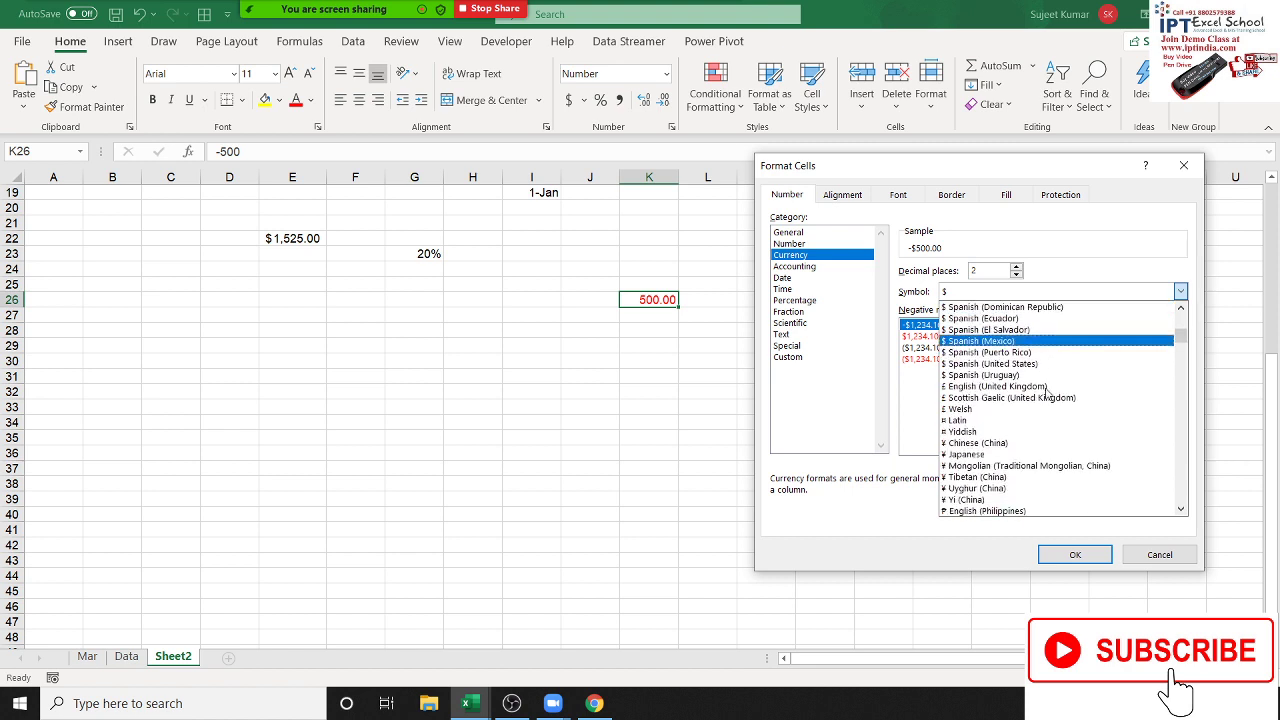
pyautogui.scroll(-1, 1043, 397)
pyautogui.scroll(-1, 1045, 400)
pyautogui.scroll(-1, 1080, 470)
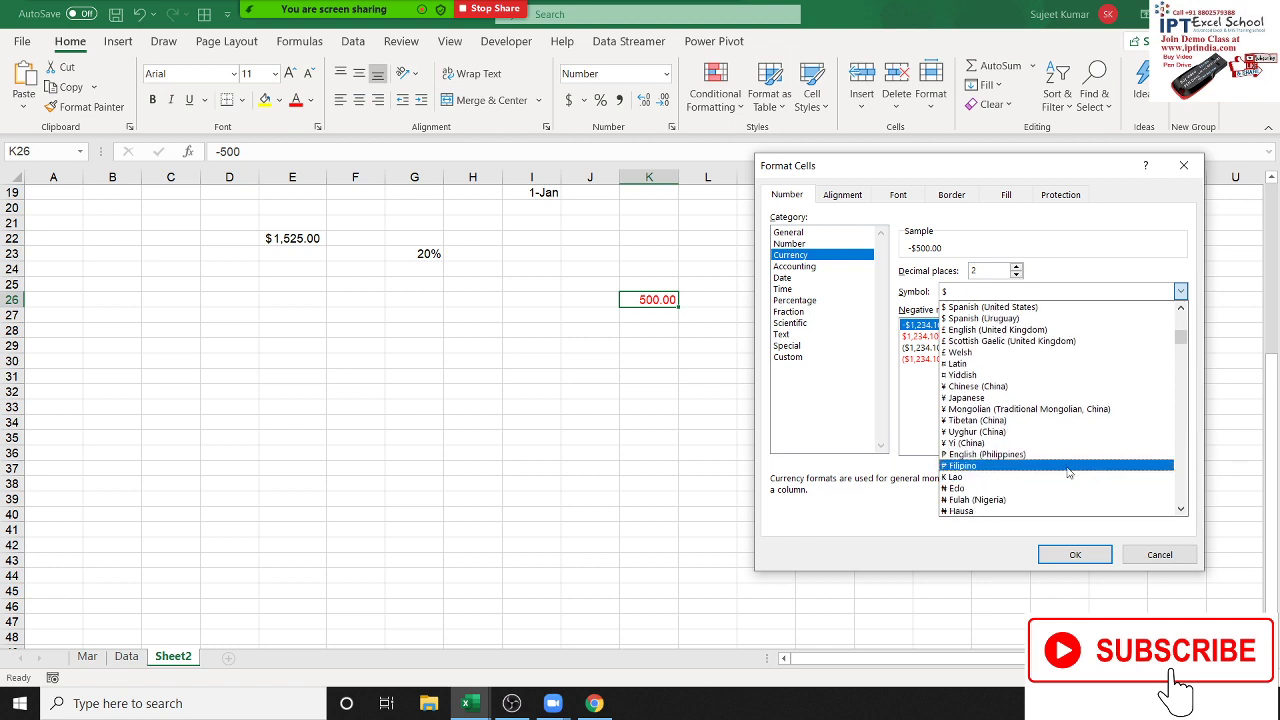
pyautogui.scroll(-2, 1066, 471)
pyautogui.scroll(-2, 1064, 470)
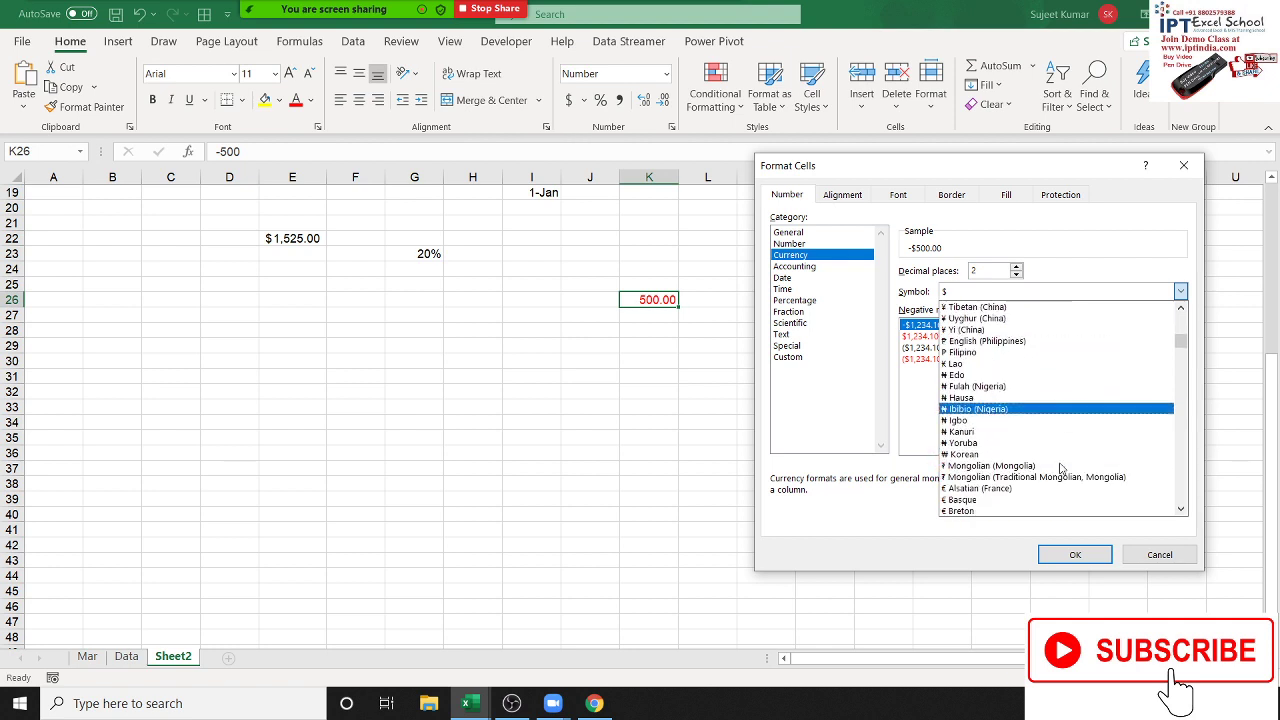
pyautogui.scroll(-1, 1062, 469)
pyautogui.scroll(-3, 1061, 469)
pyautogui.scroll(-3, 1060, 468)
pyautogui.scroll(-3, 1059, 467)
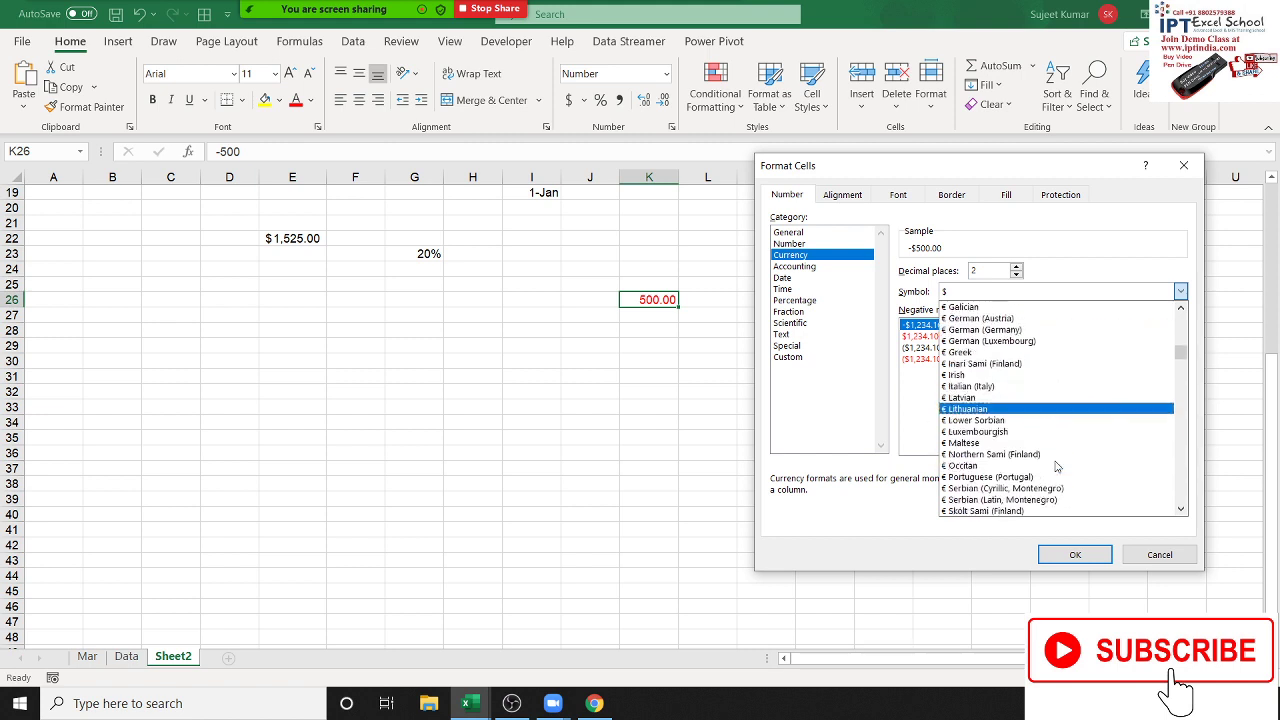
pyautogui.scroll(-2, 1057, 466)
pyautogui.scroll(-3, 1057, 466)
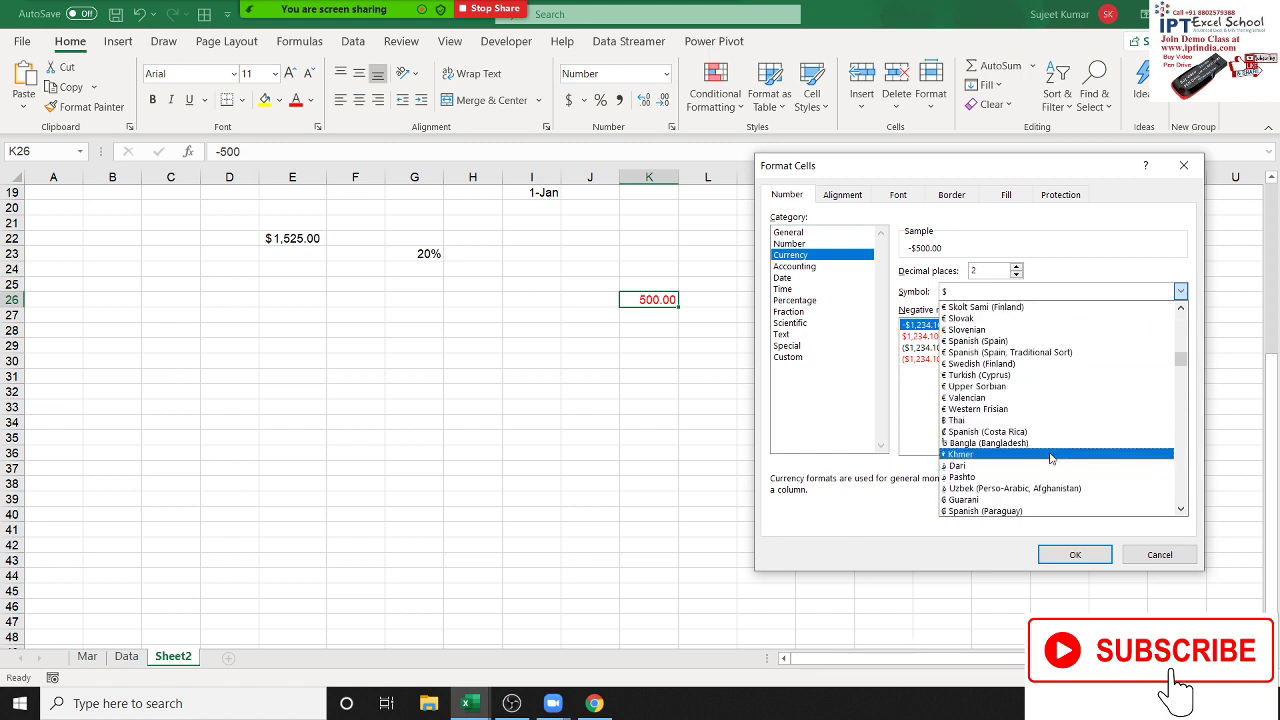
pyautogui.scroll(-2, 1052, 455)
pyautogui.scroll(-2, 1048, 447)
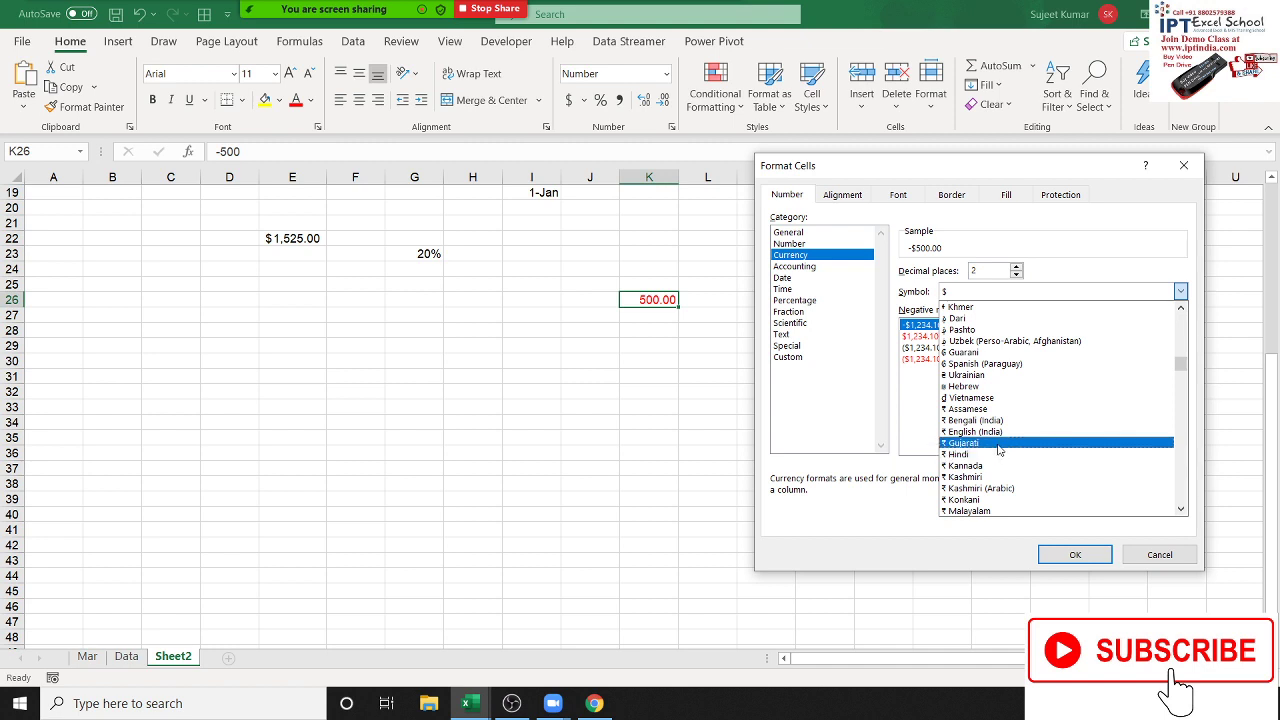
pyautogui.click(1004, 458)
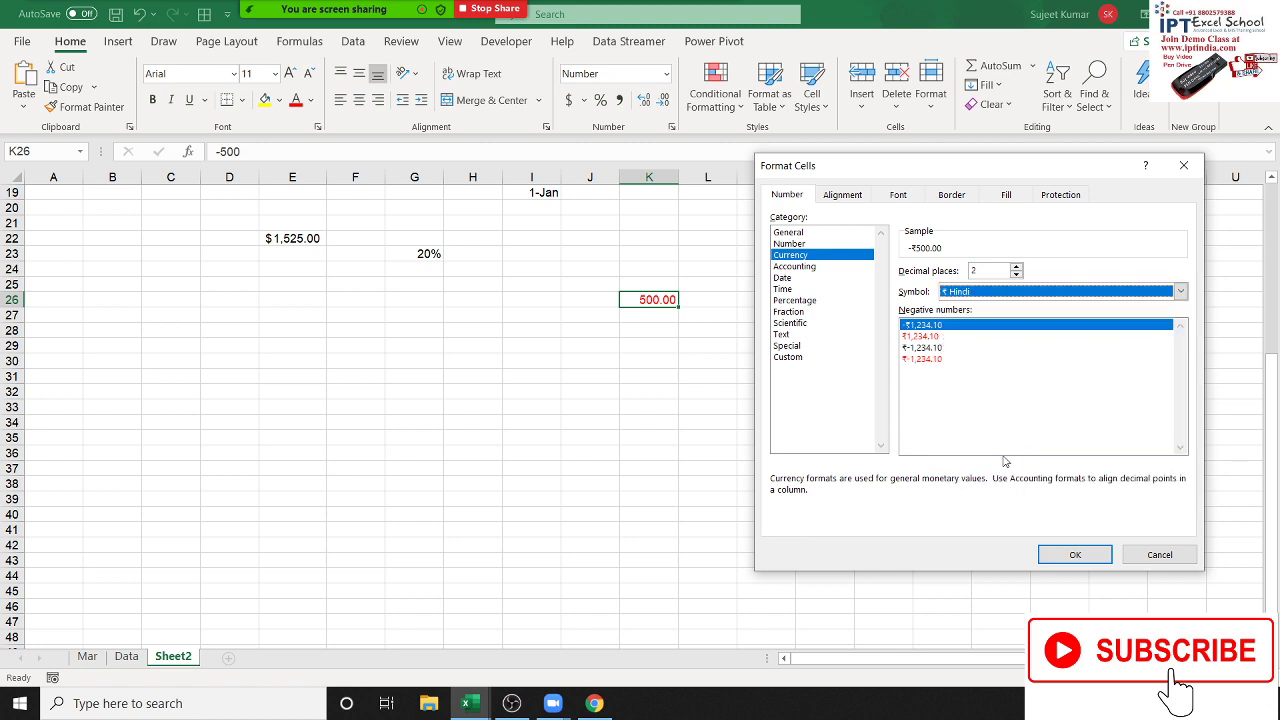
pyautogui.click(1095, 556)
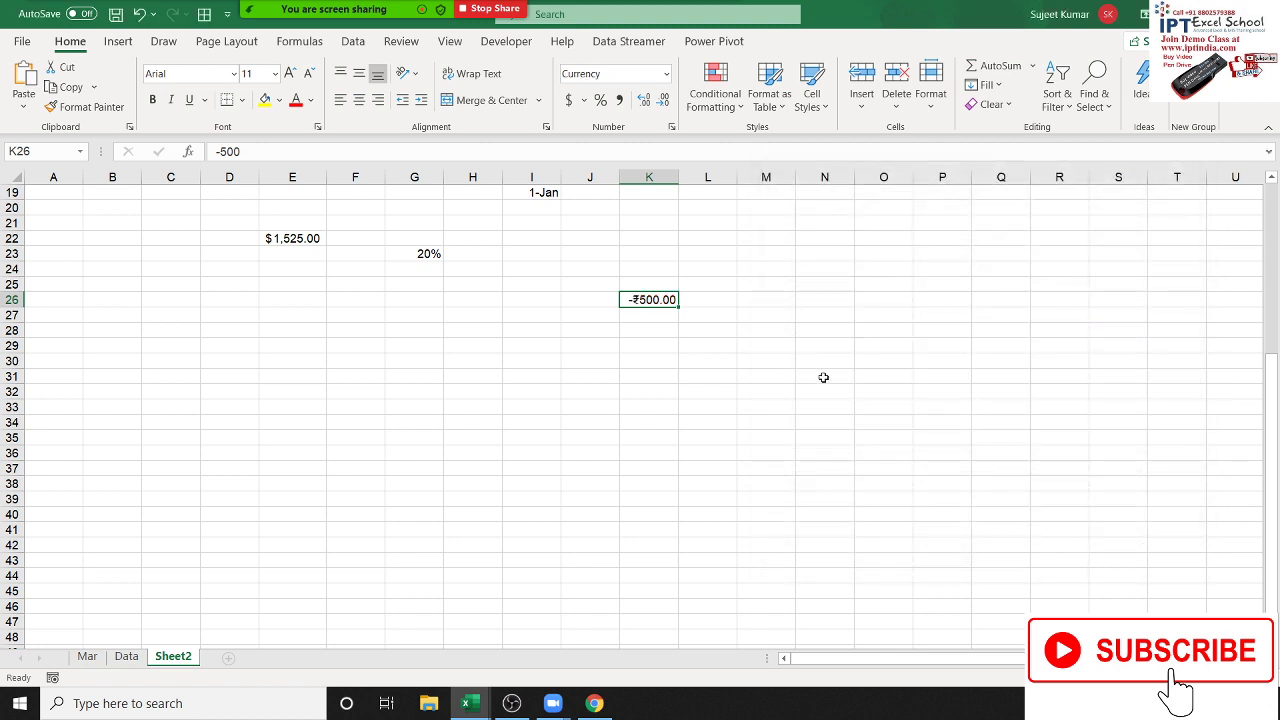
pyautogui.click(823, 377)
# Change K26 from -500 to a positive 500
pyautogui.click(656, 300)
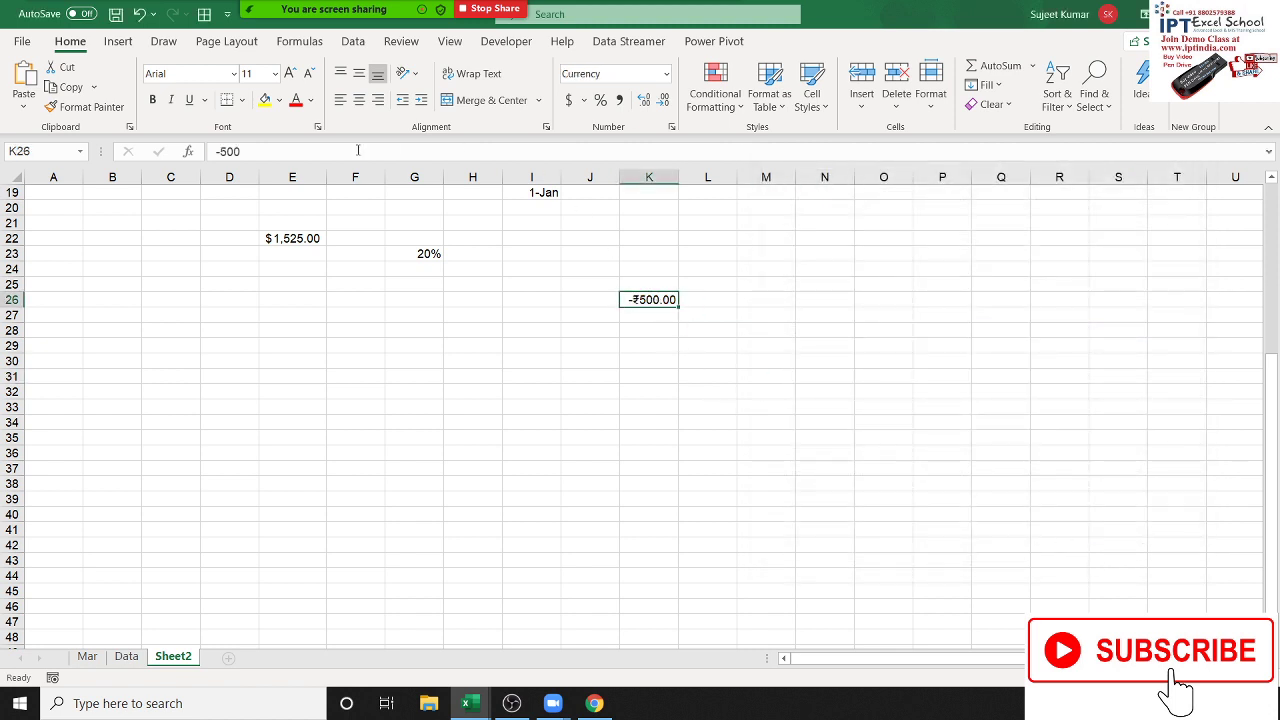
pyautogui.click(220, 152)
pyautogui.press('BackSpace')
pyautogui.press('Return')
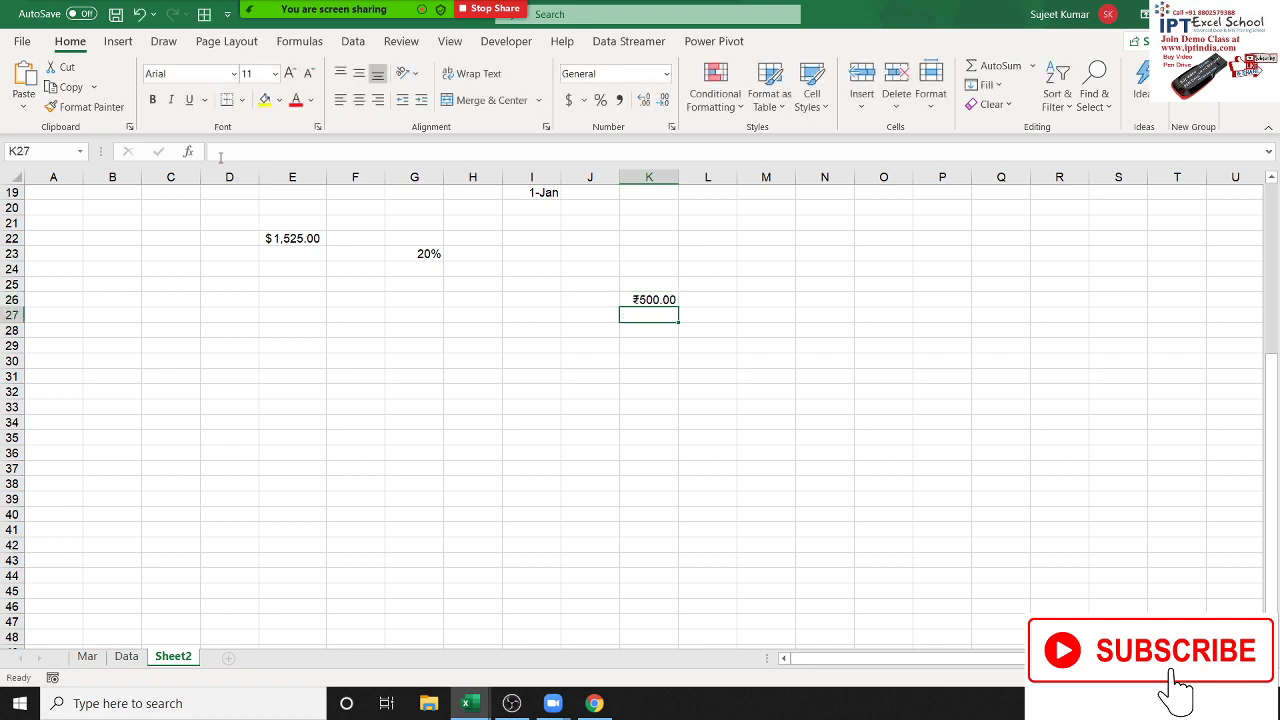
pyautogui.press('Up')
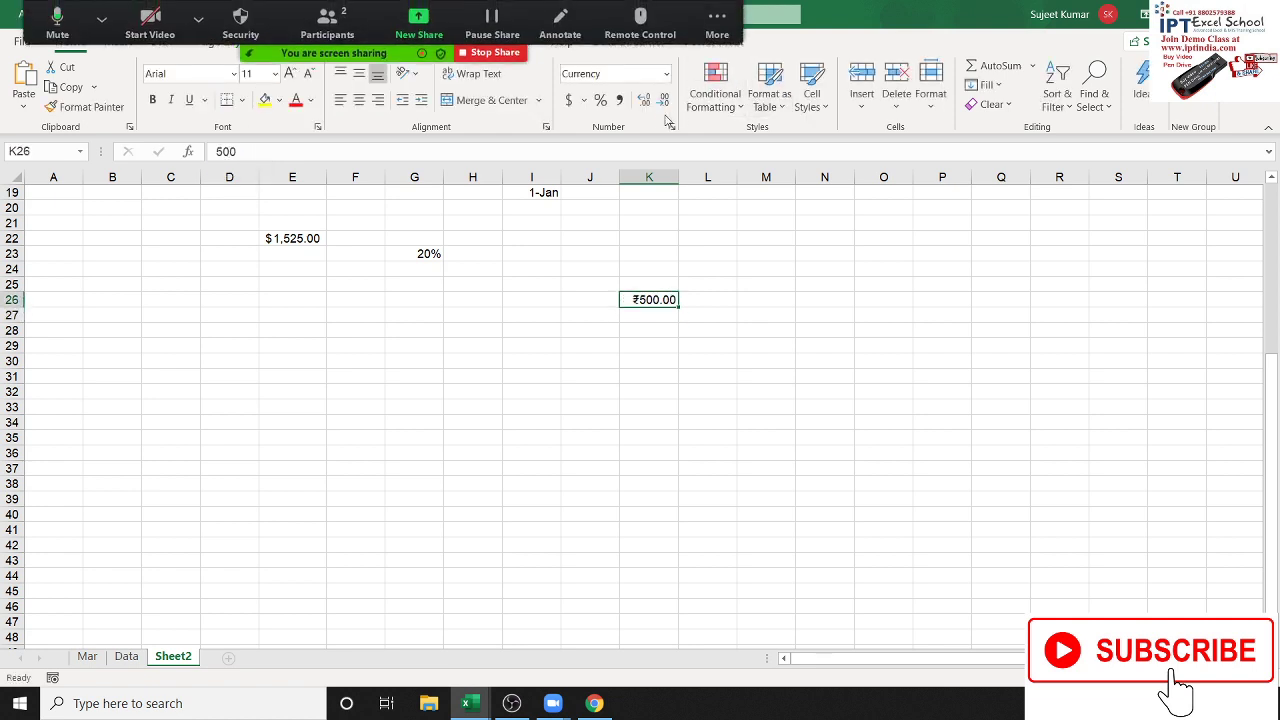
# Apply the ₹ Kannada currency symbol to K26
pyautogui.click(671, 127)
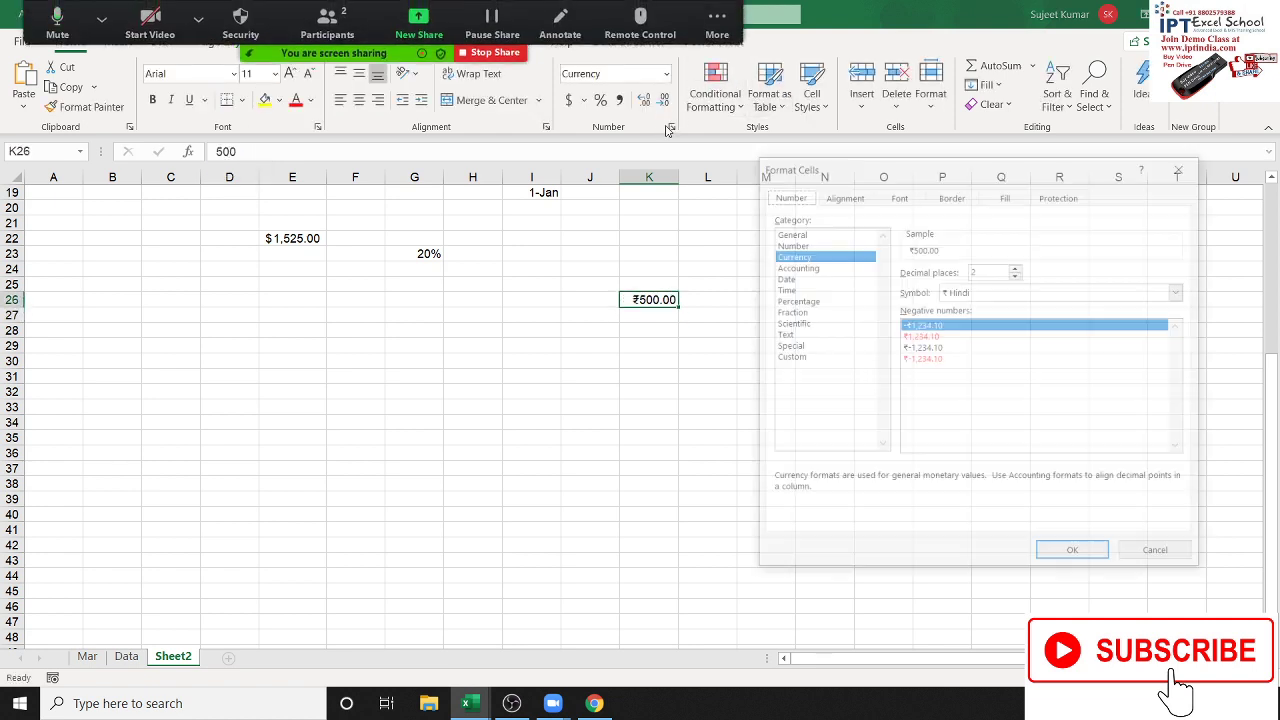
pyautogui.click(987, 292)
pyautogui.press('Down')
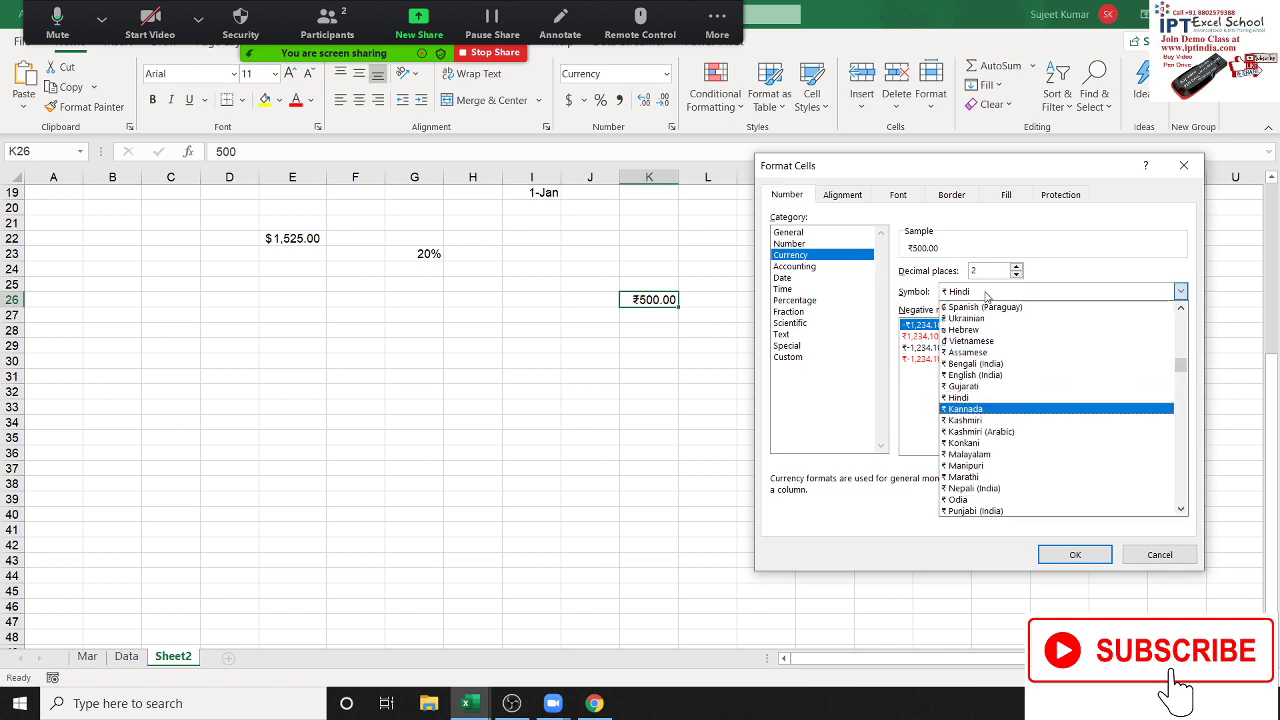
pyautogui.press('Return')
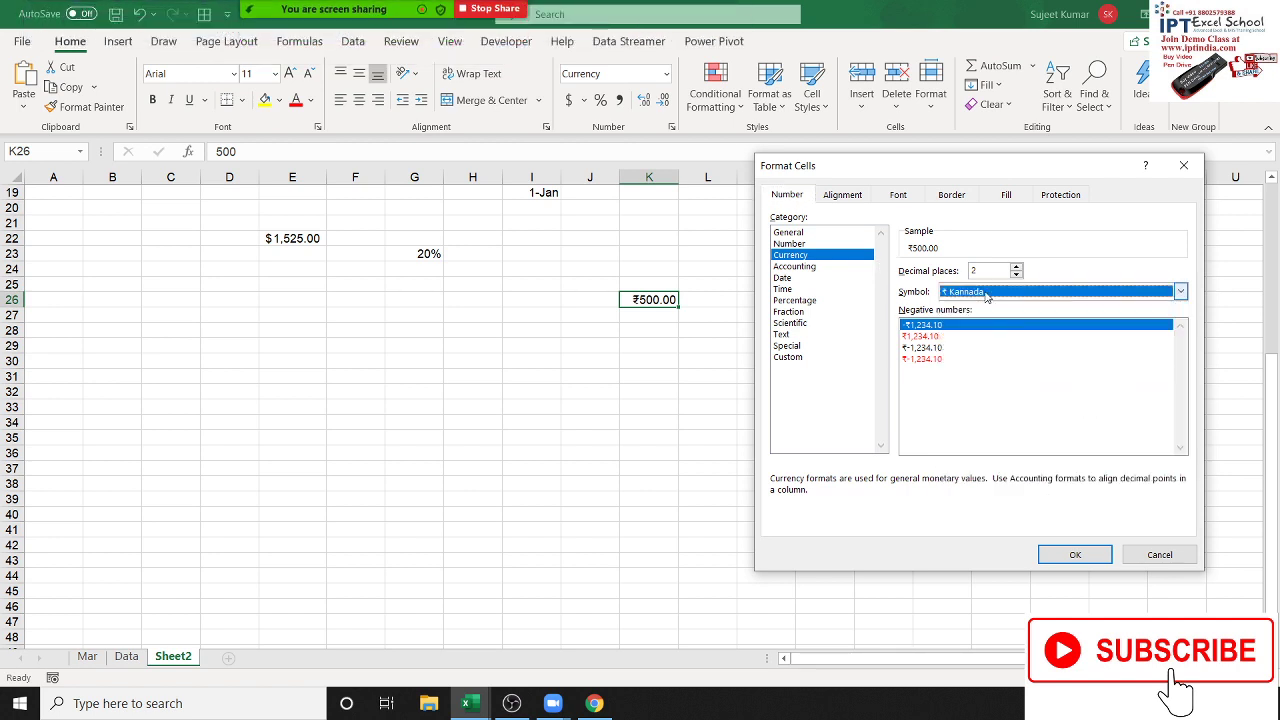
pyautogui.click(1080, 556)
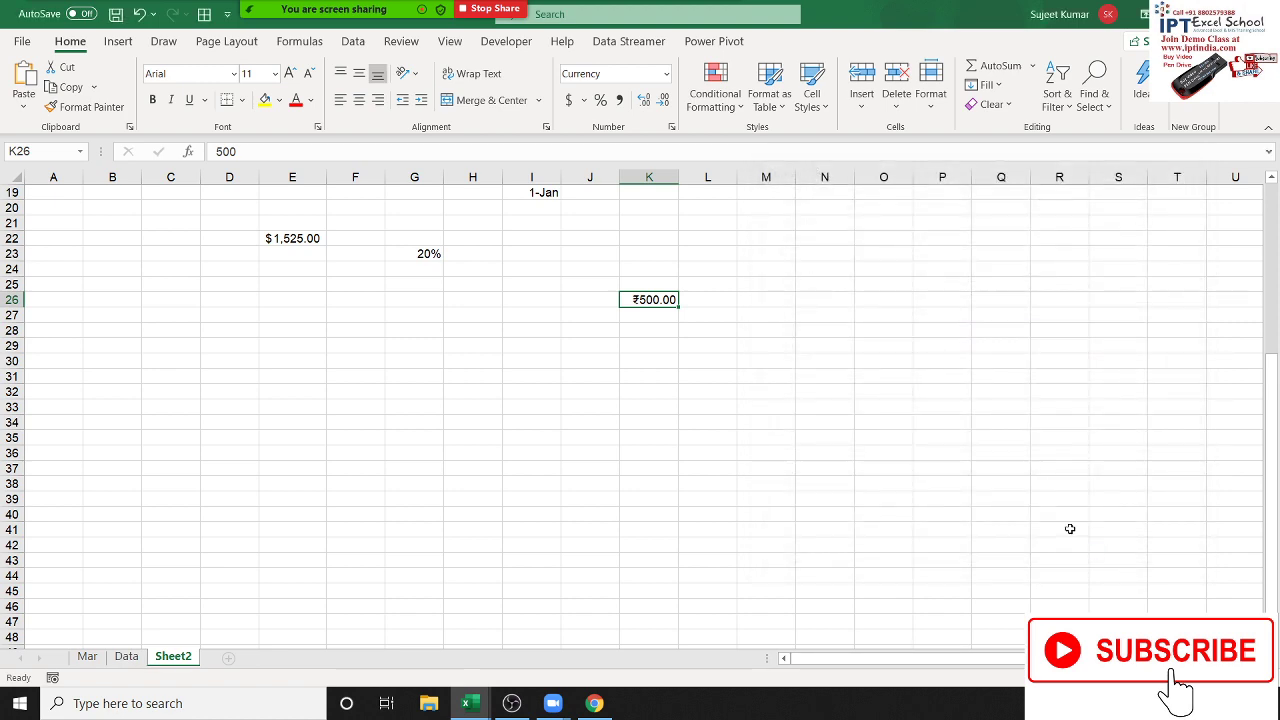
# Switch K26 to the ₹ Kashmiri rupee symbol so it shows ₹ 500.00
pyautogui.click(673, 127)
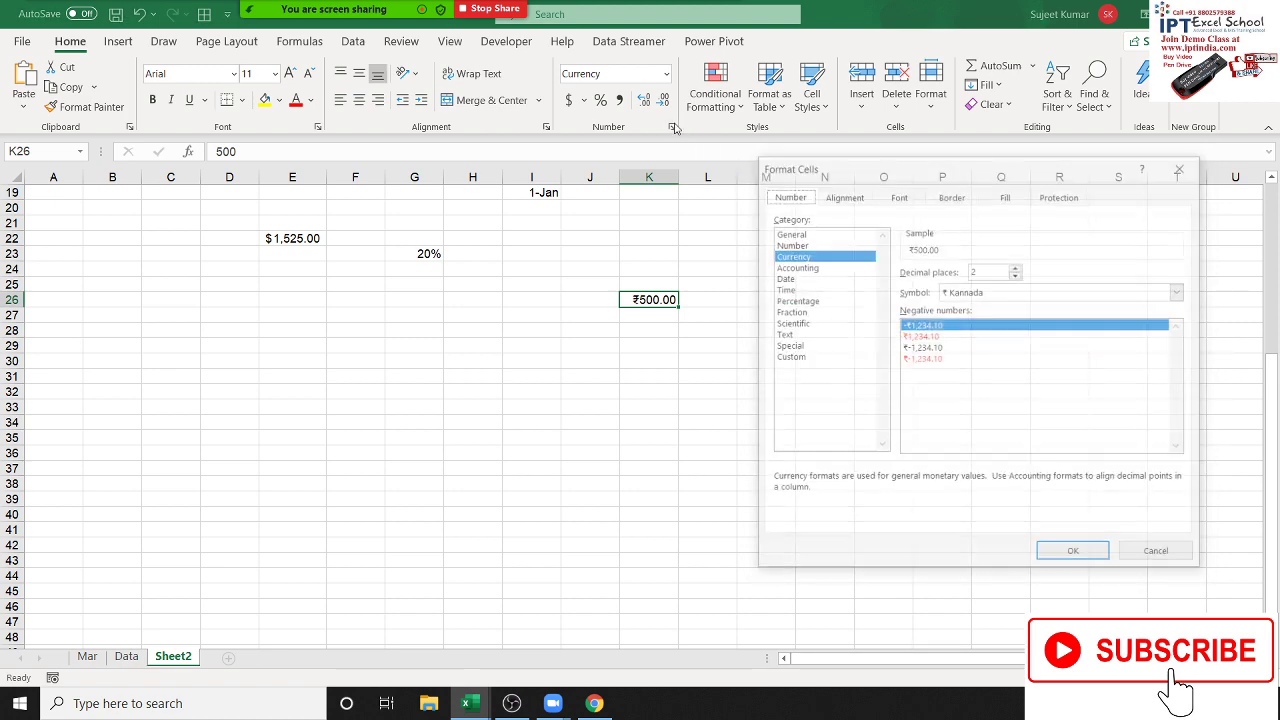
pyautogui.click(964, 291)
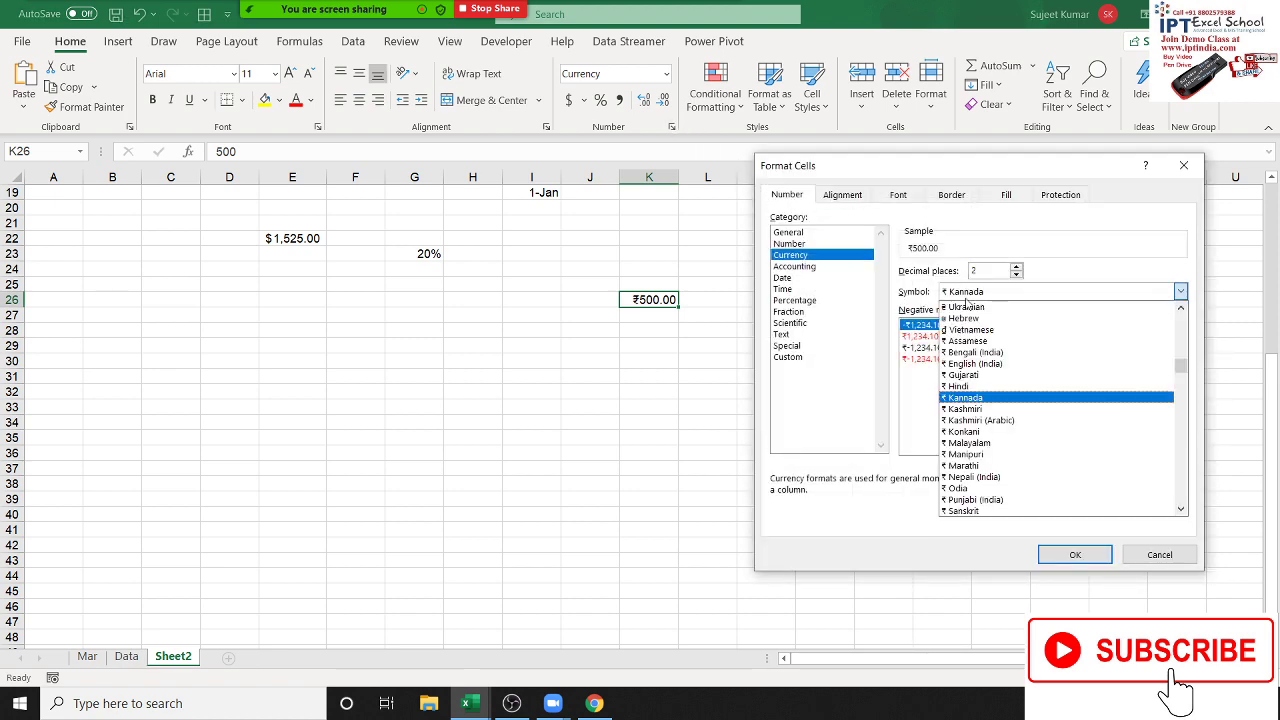
pyautogui.press('Down')
pyautogui.press('Return')
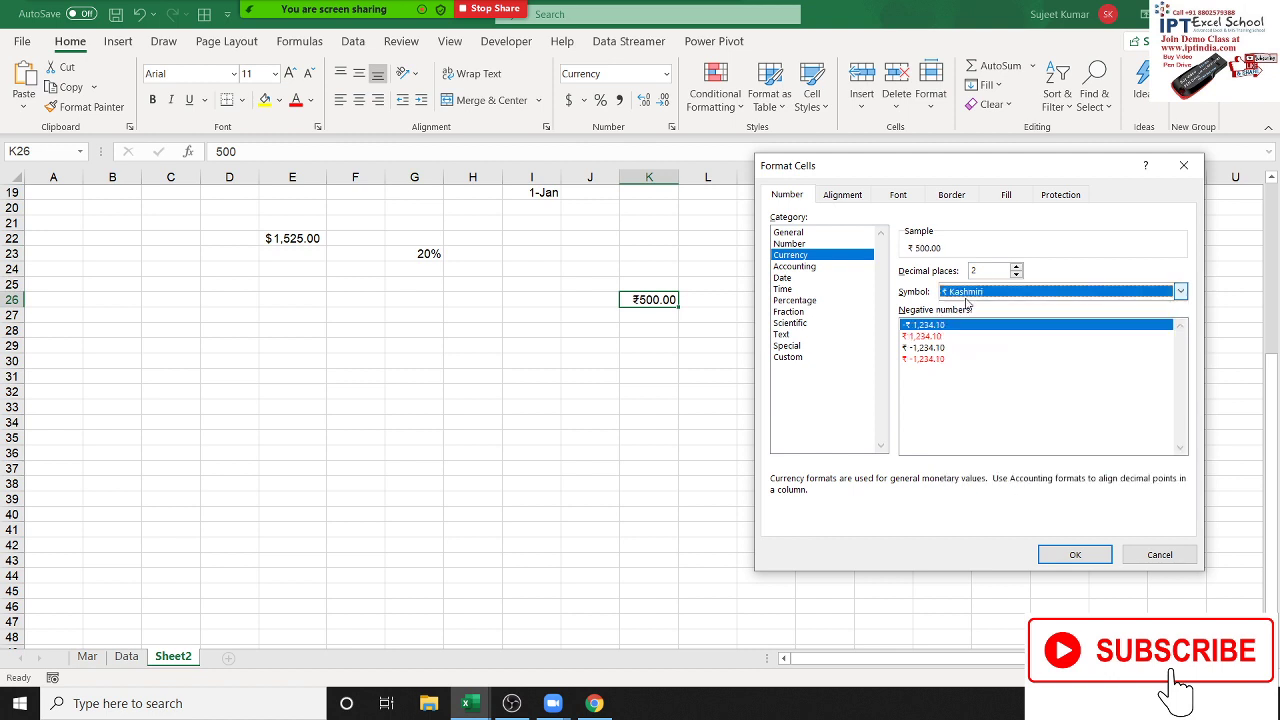
pyautogui.click(1068, 556)
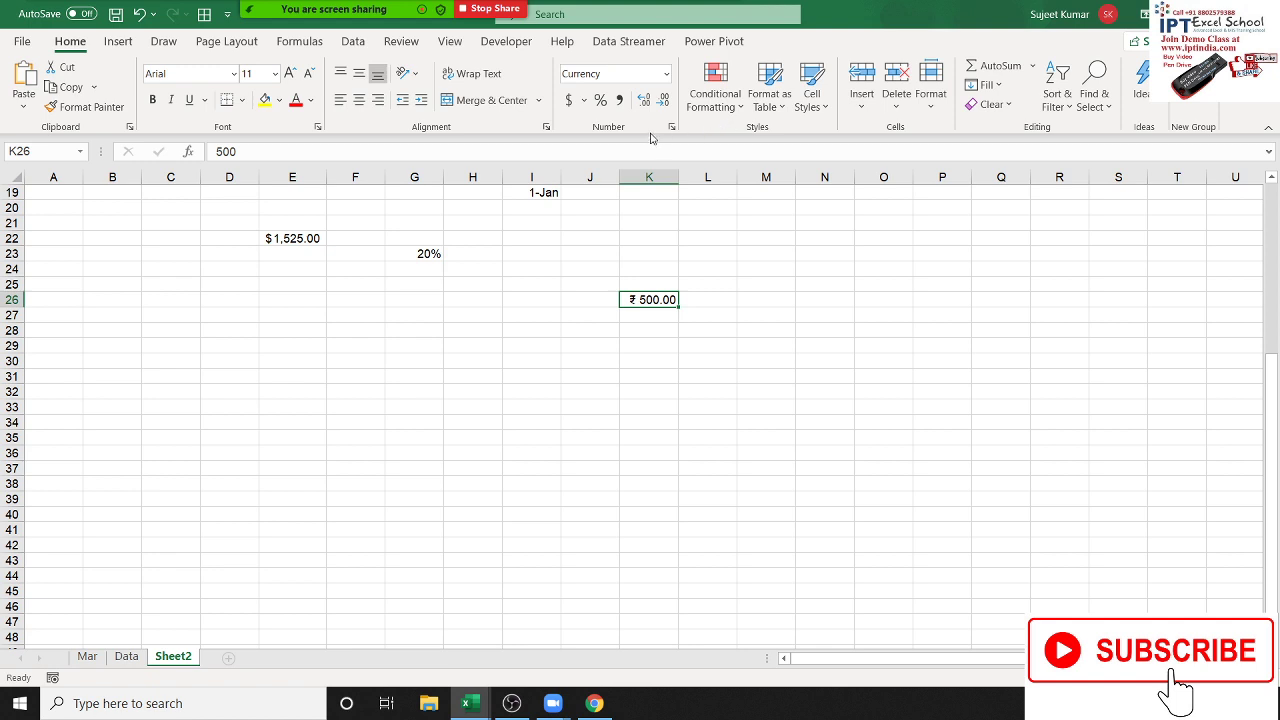
pyautogui.click(671, 127)
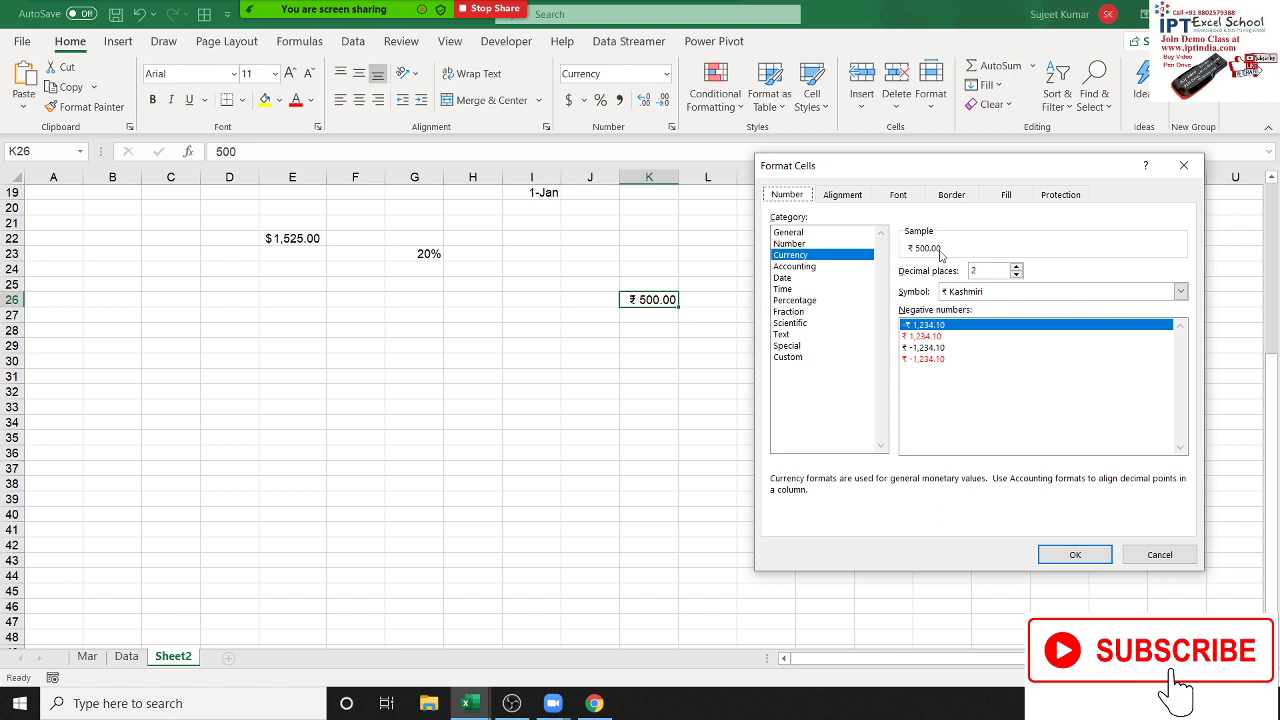
# Apply the English (Australia) dollar currency symbol to K26
pyautogui.click(970, 292)
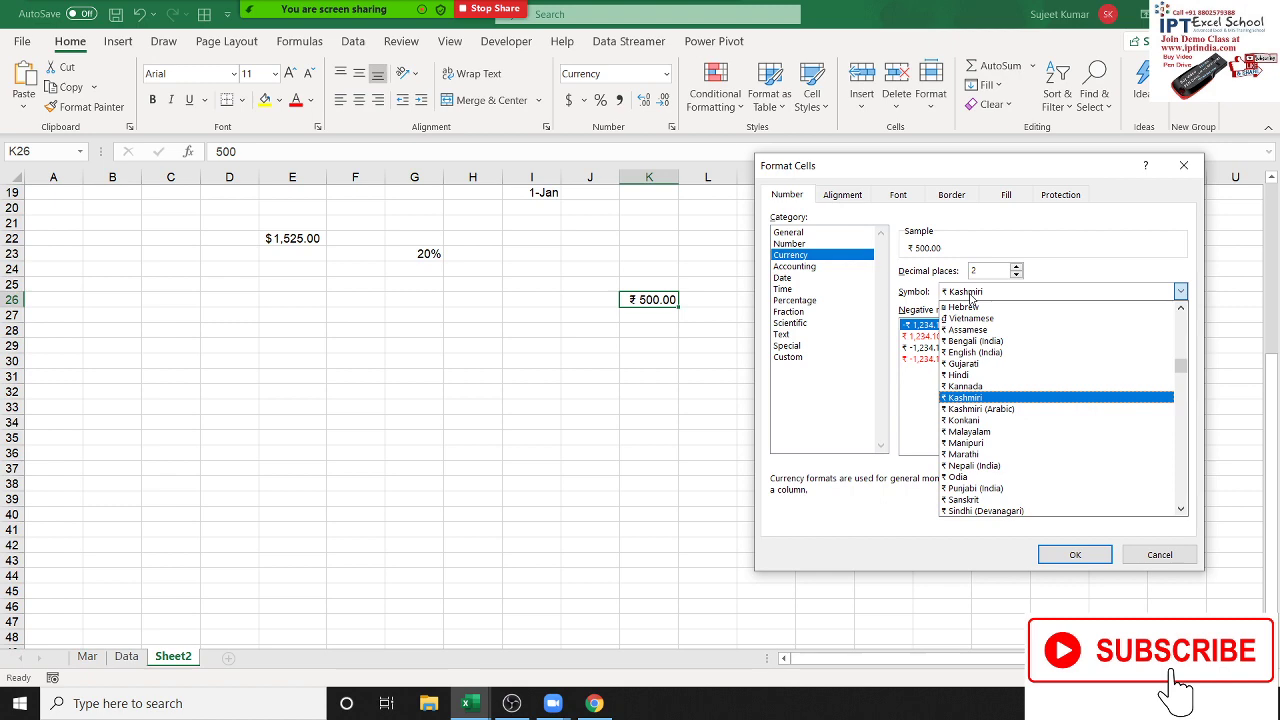
pyautogui.scroll(3, 1029, 368)
pyautogui.scroll(3, 1029, 368)
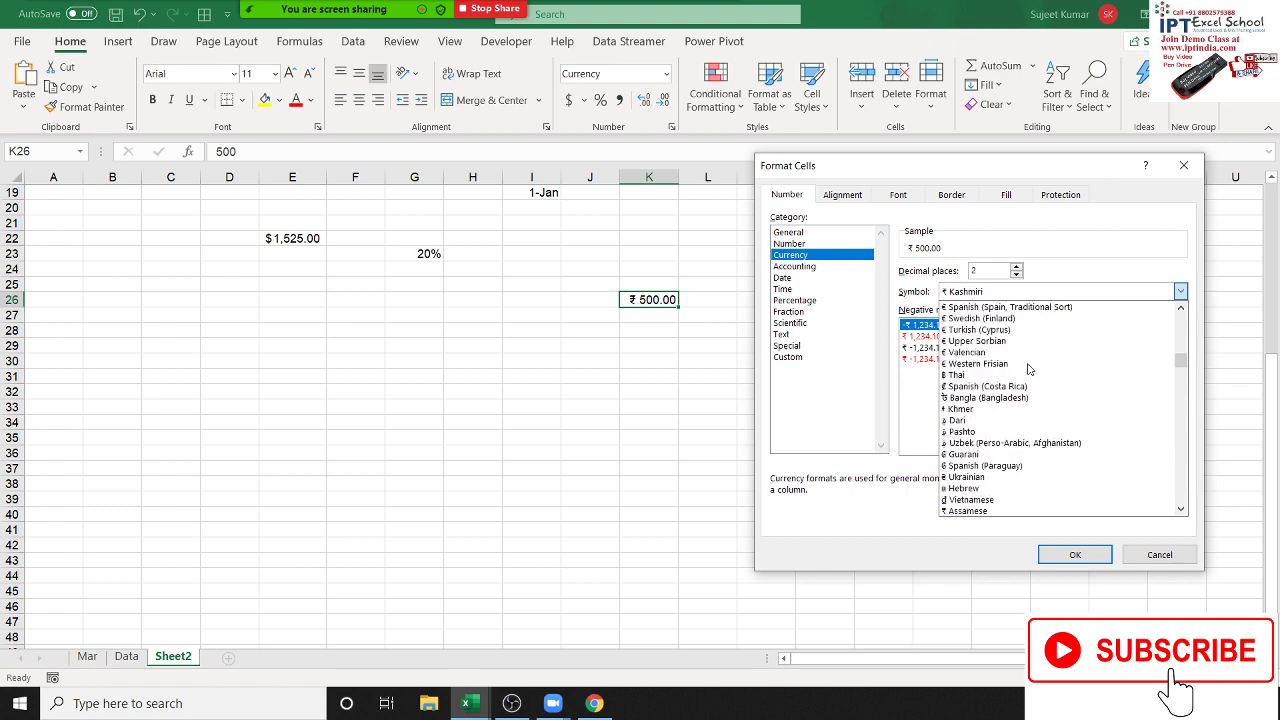
pyautogui.scroll(3, 1029, 368)
pyautogui.scroll(3, 1029, 368)
pyautogui.scroll(3, 1029, 369)
pyautogui.scroll(2, 1029, 369)
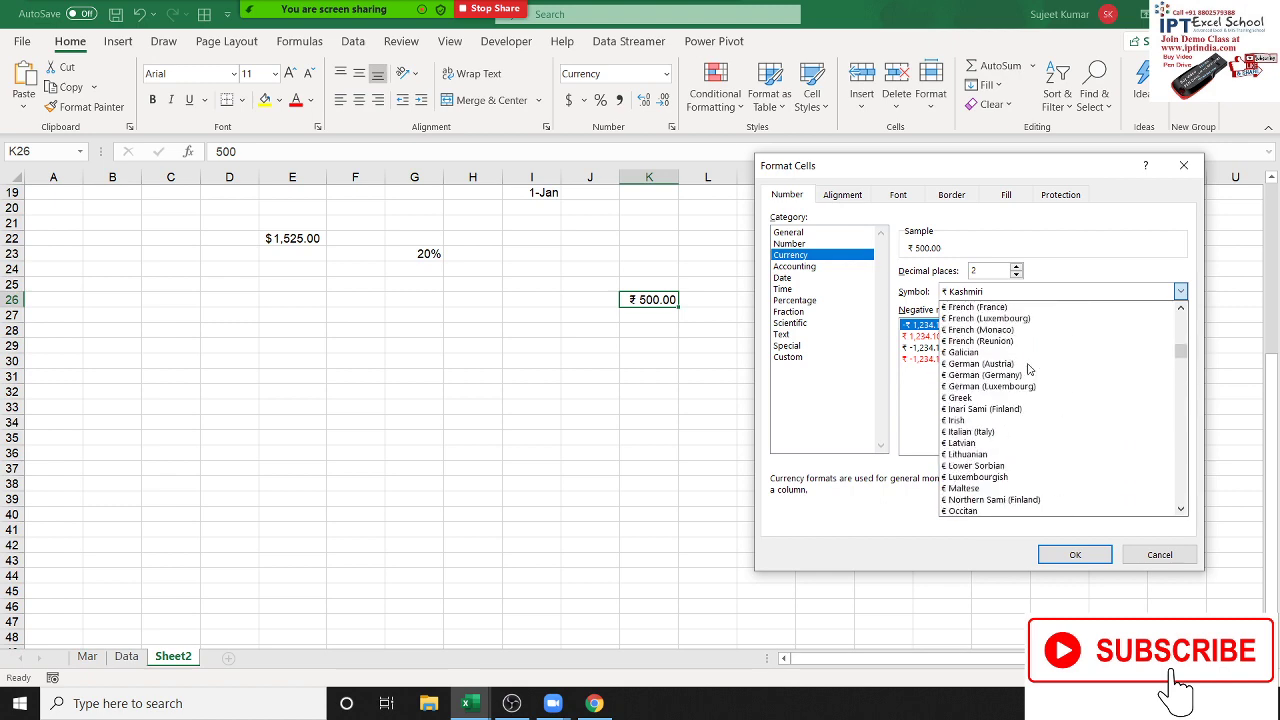
pyautogui.scroll(5, 1029, 368)
pyautogui.moveTo(1184, 347); pyautogui.dragTo(1183, 312)
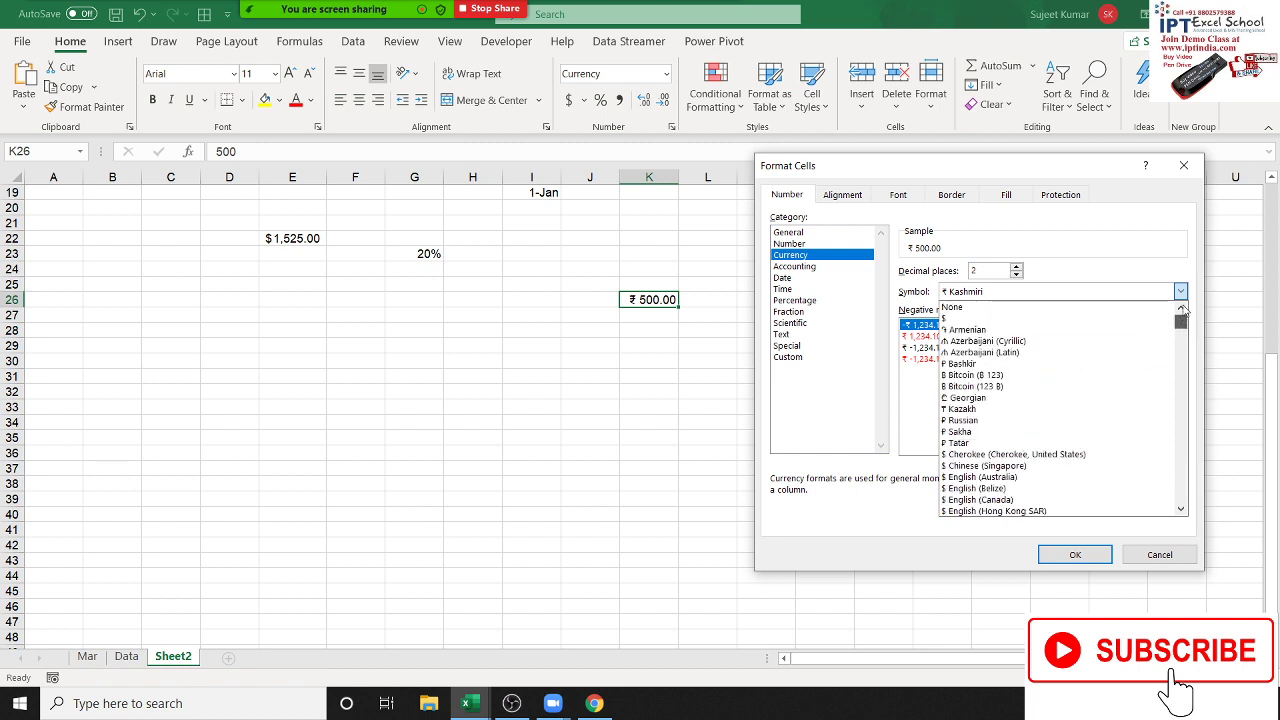
pyautogui.click(1094, 478)
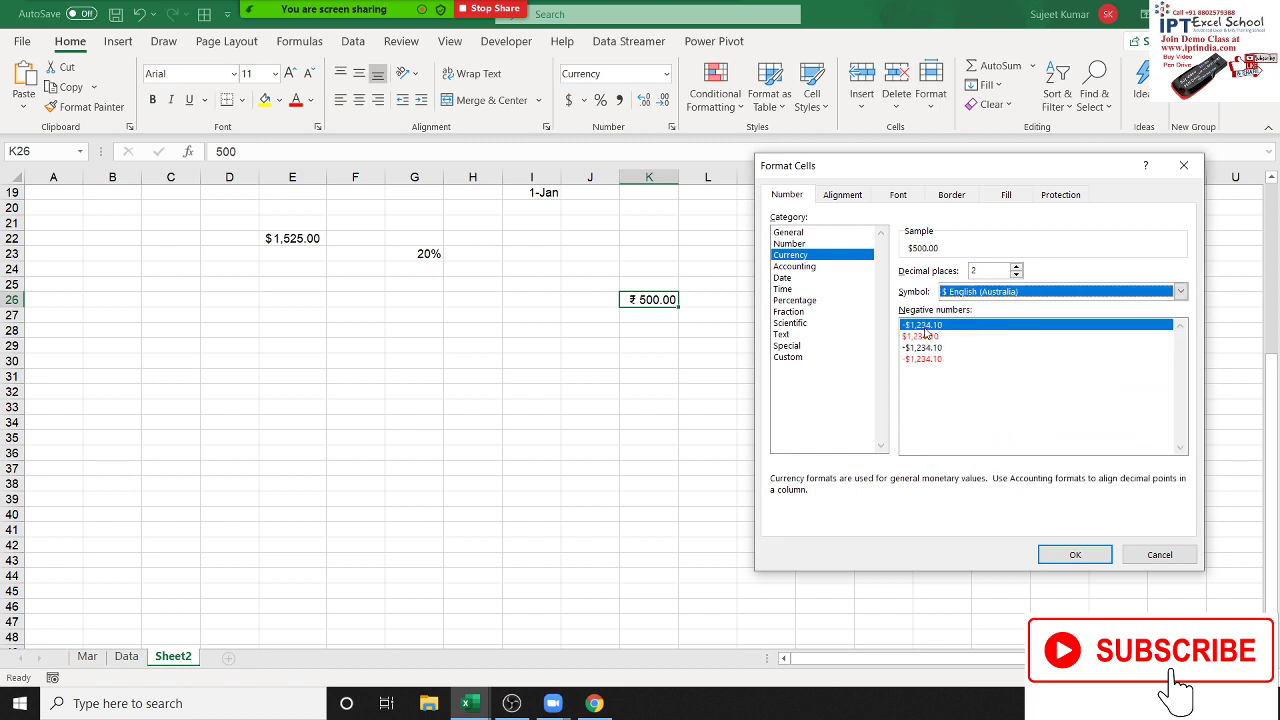
pyautogui.click(1062, 550)
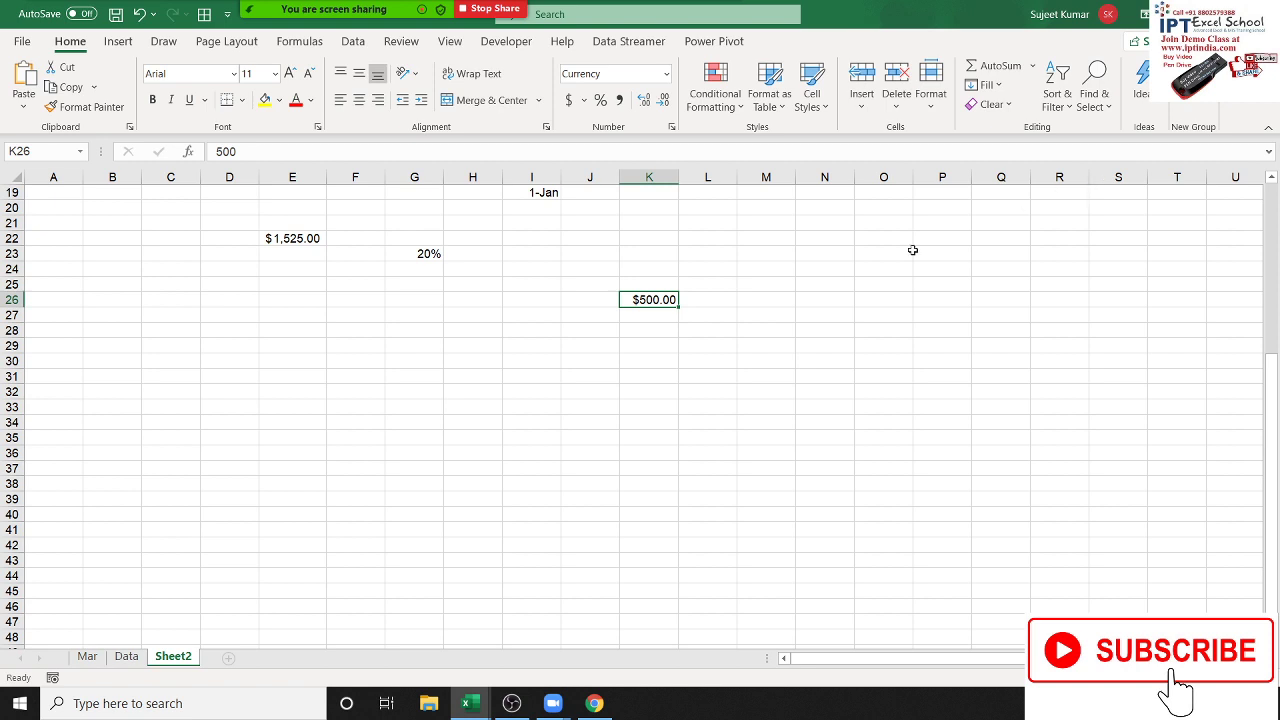
# Set K26's currency symbol to INR so it displays INR 500.00
pyautogui.click(671, 128)
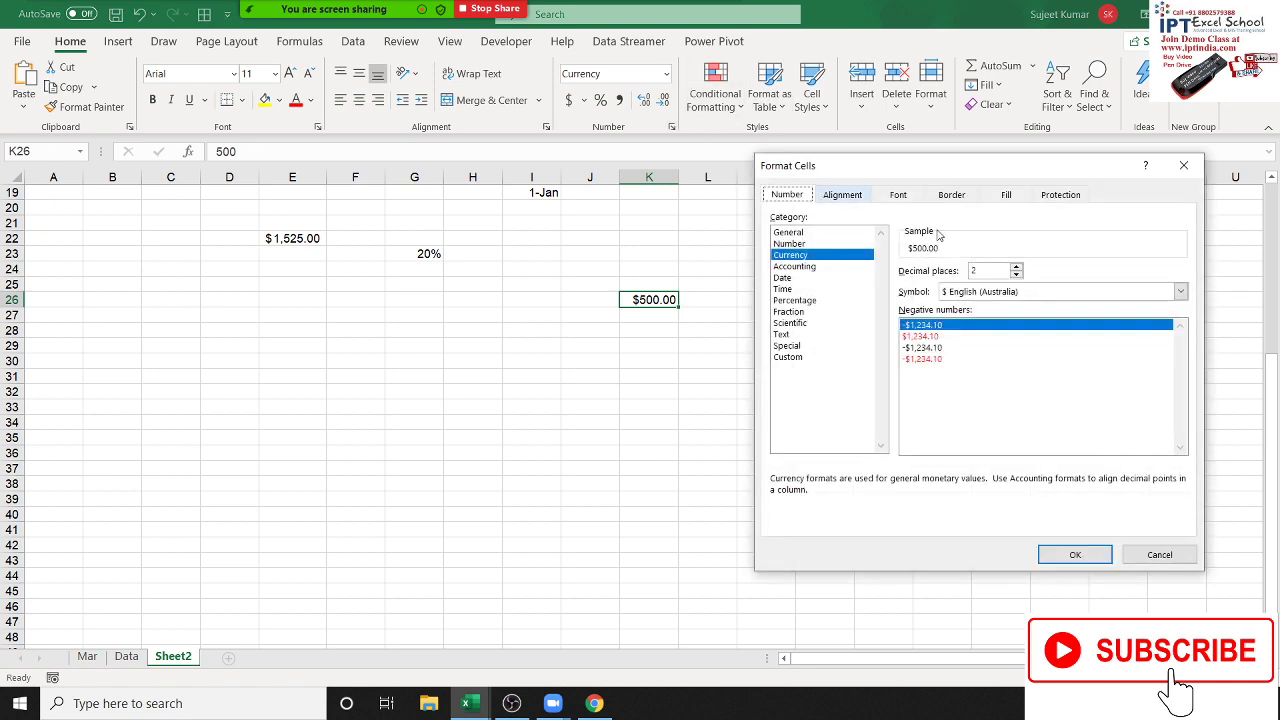
pyautogui.click(1014, 292)
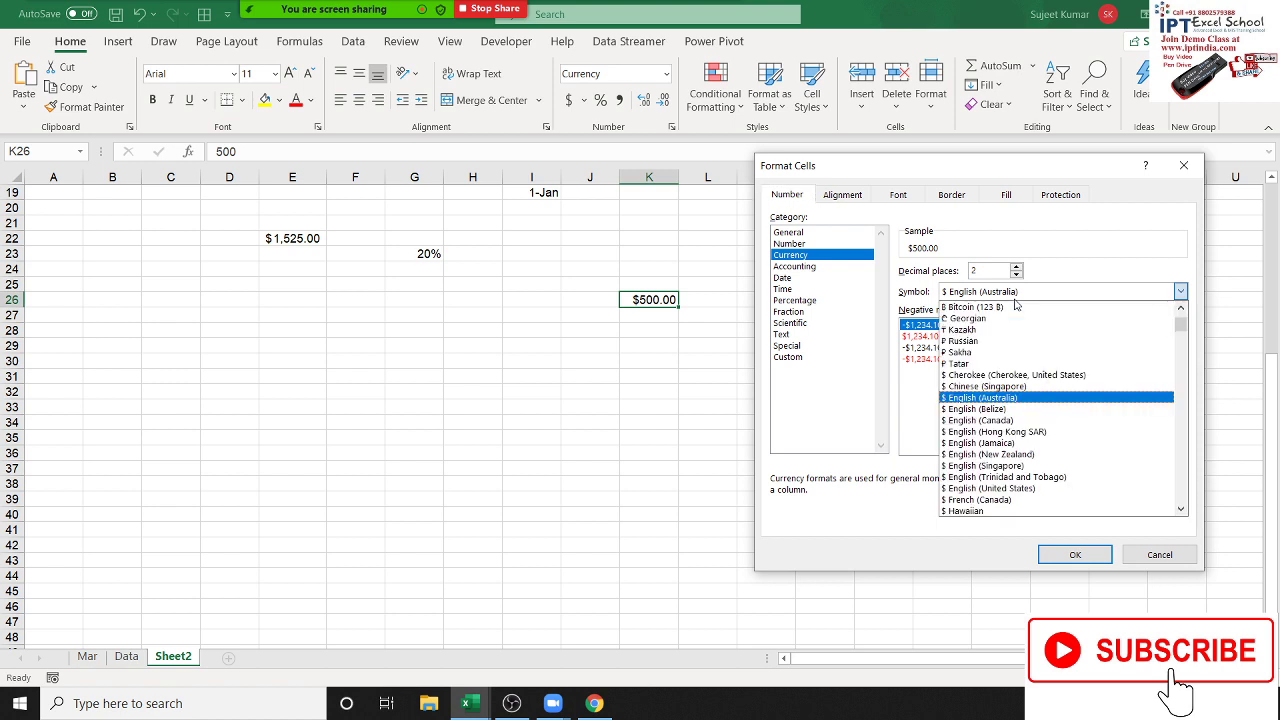
pyautogui.write('INR')
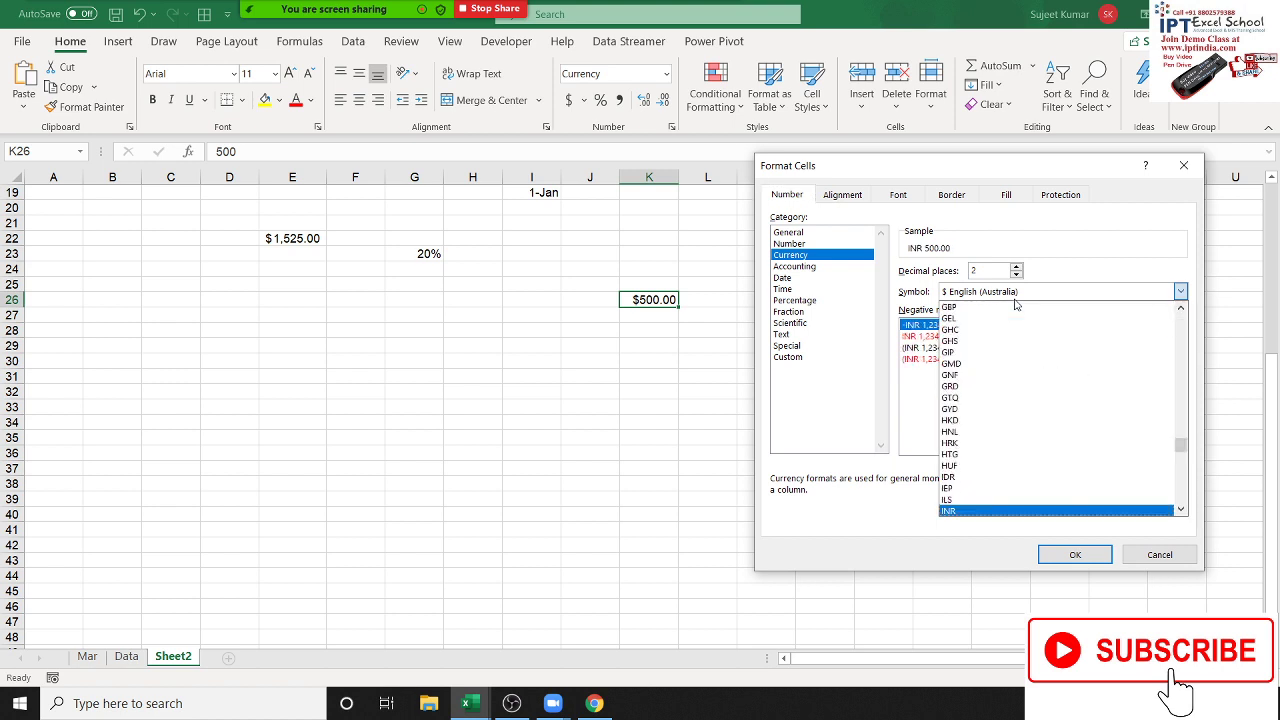
pyautogui.press('Return')
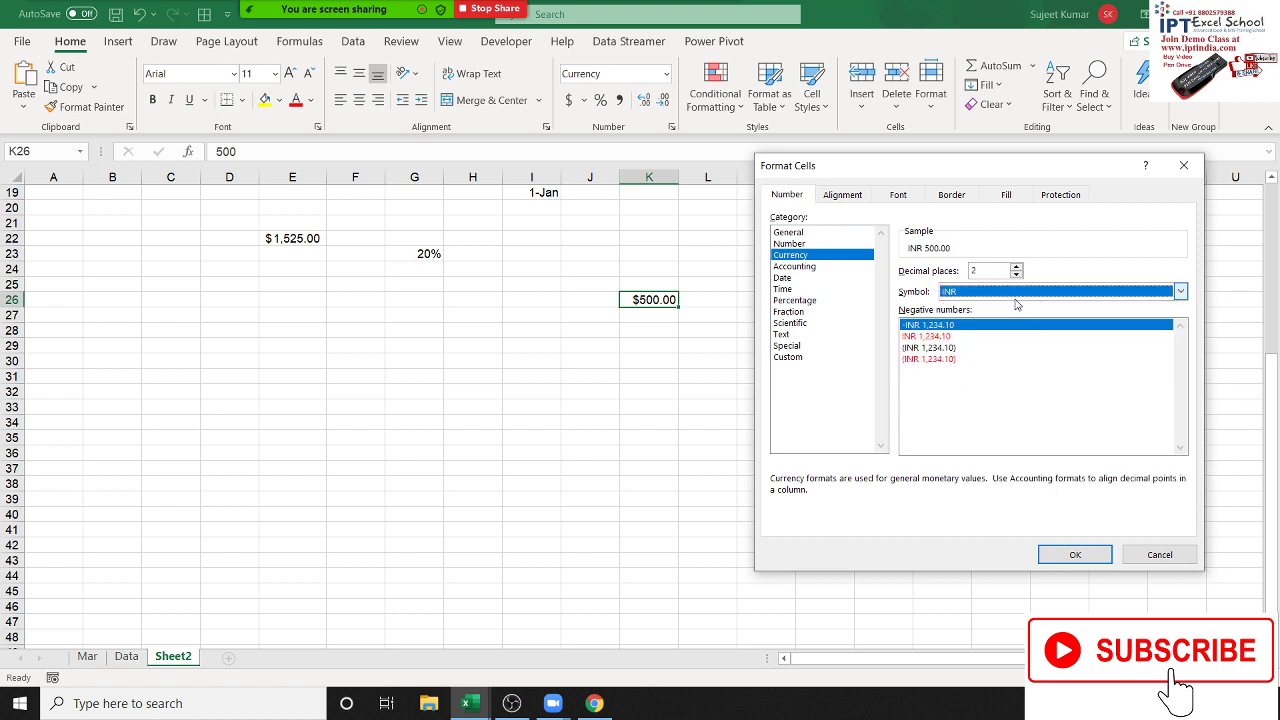
pyautogui.click(1074, 556)
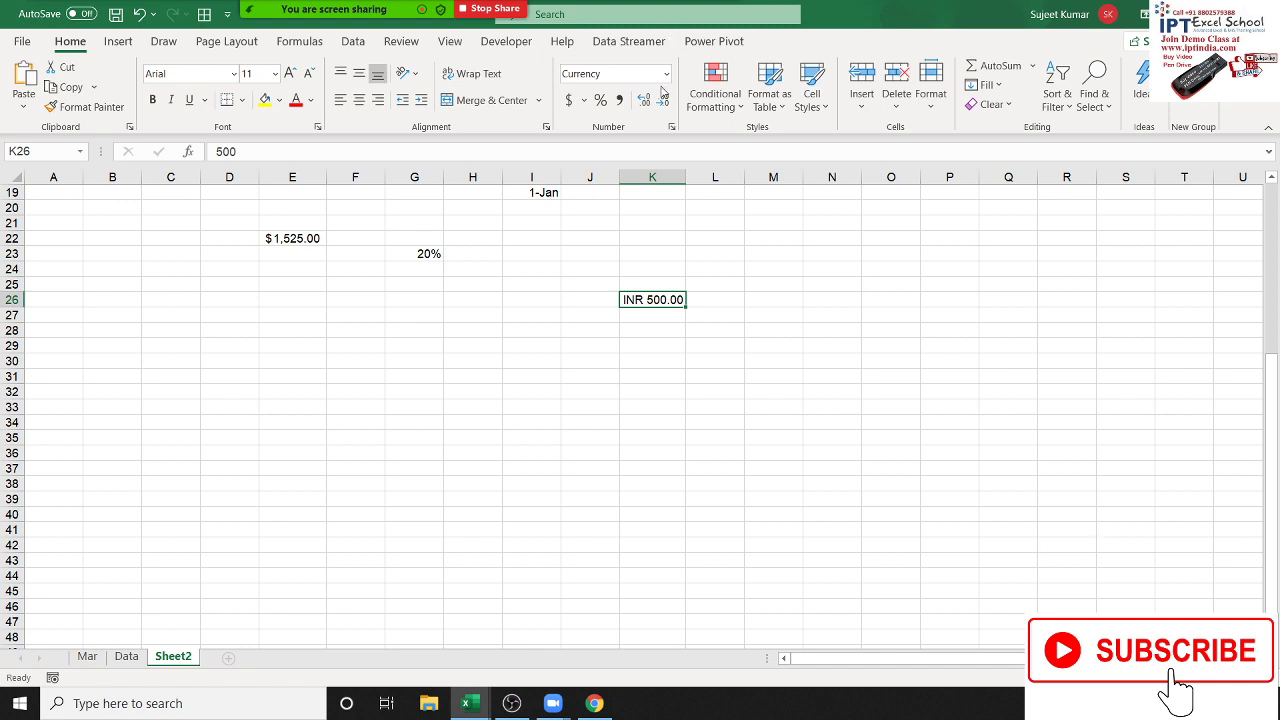
pyautogui.click(671, 127)
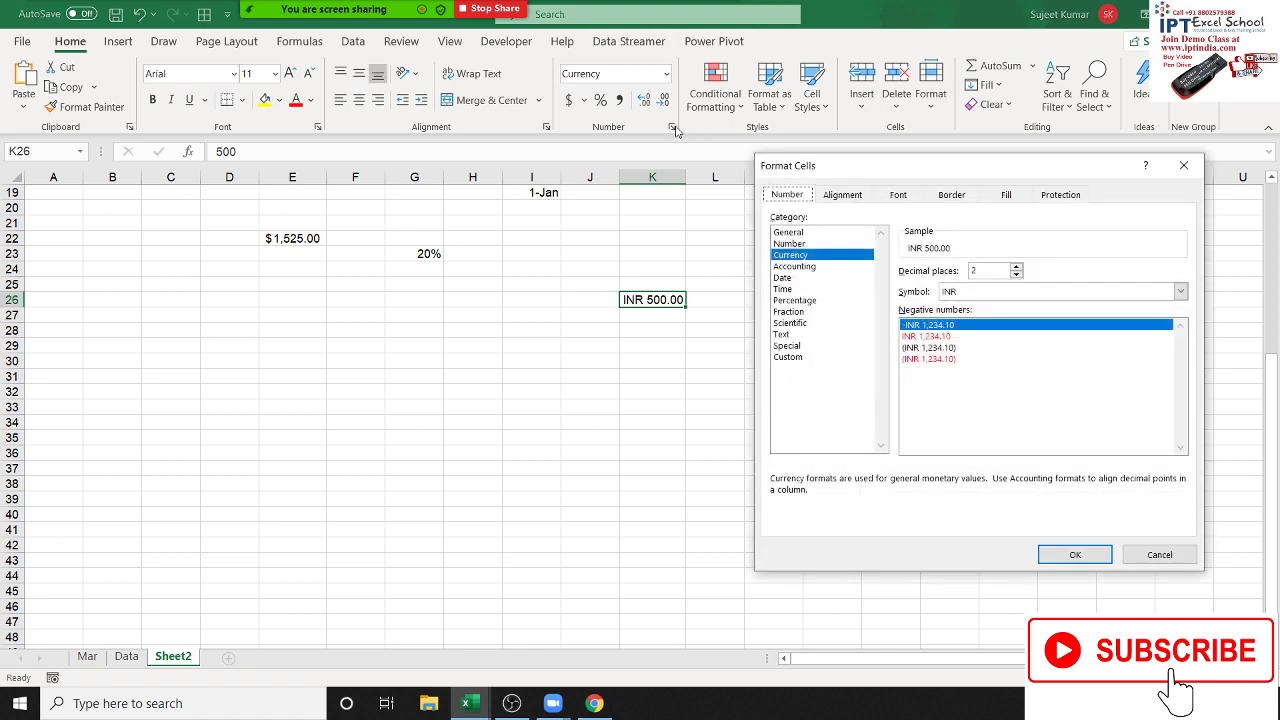
pyautogui.click(813, 265)
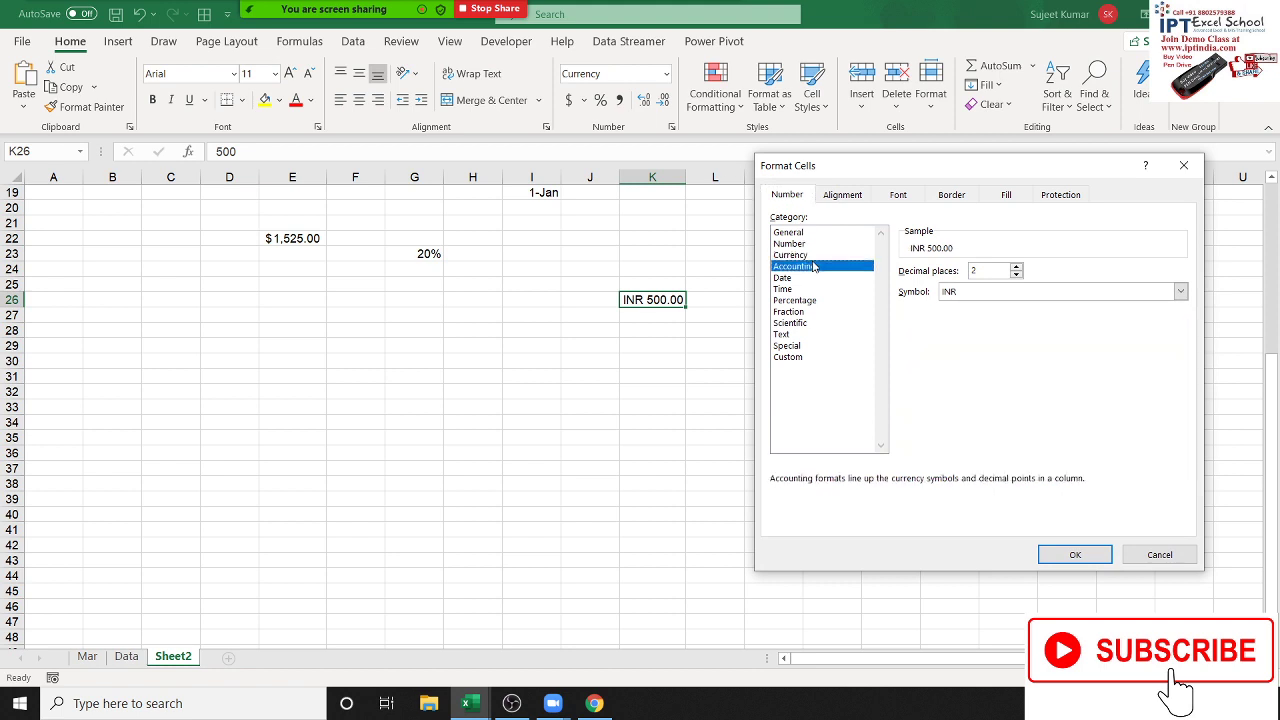
pyautogui.click(1003, 297)
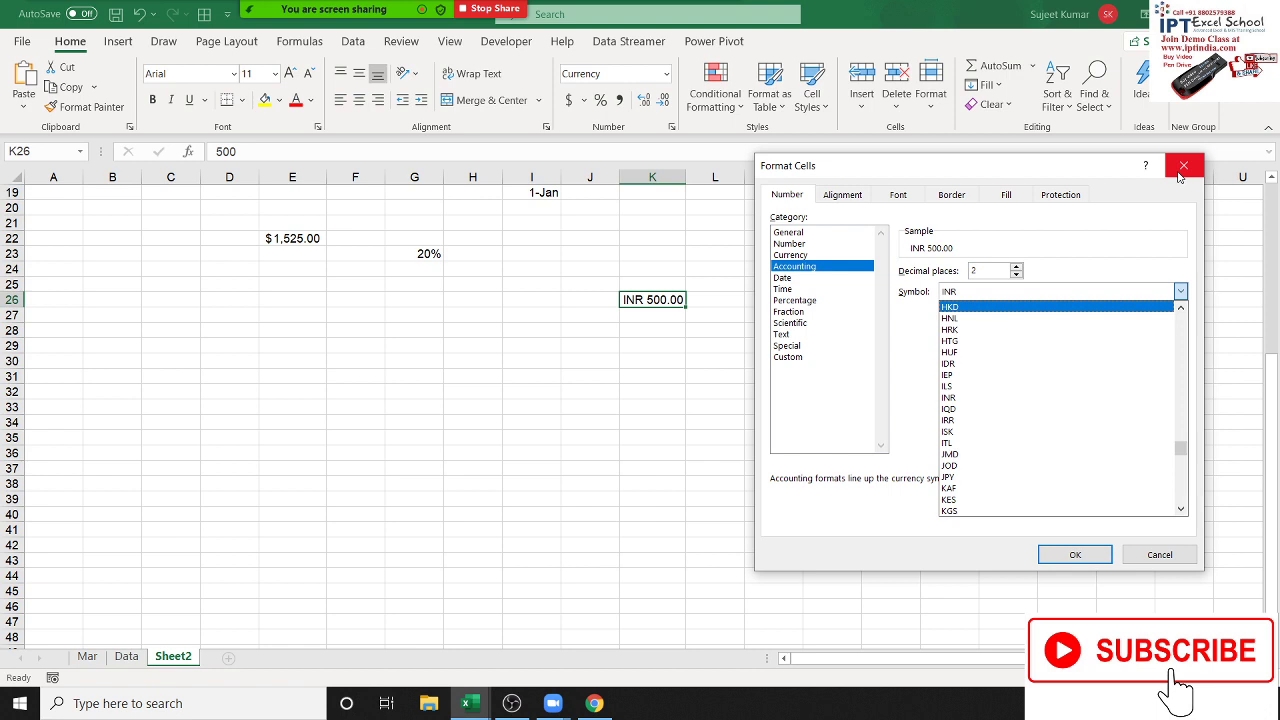
pyautogui.click(817, 160)
pyautogui.press('Escape')
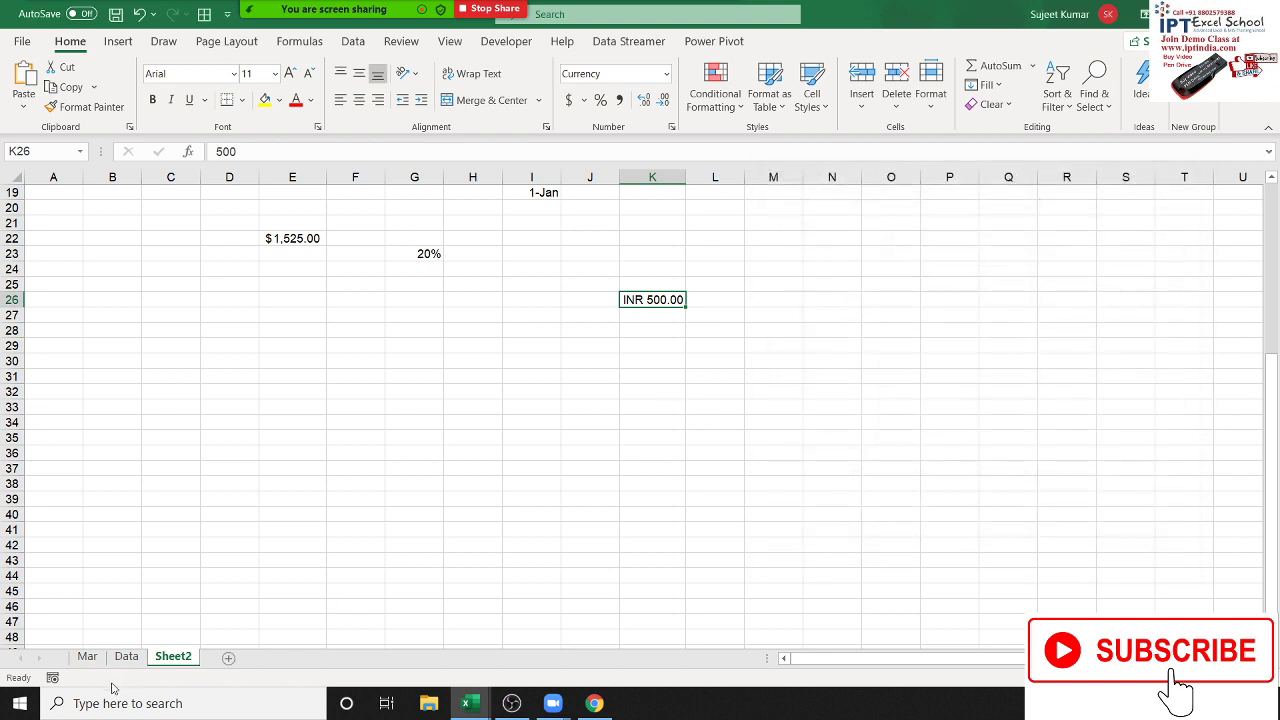
# Add Sheet5 and fill A1:L22 with =RANDBETWEEN(10,90) using Ctrl+D and Ctrl+R
pyautogui.click(226, 659)
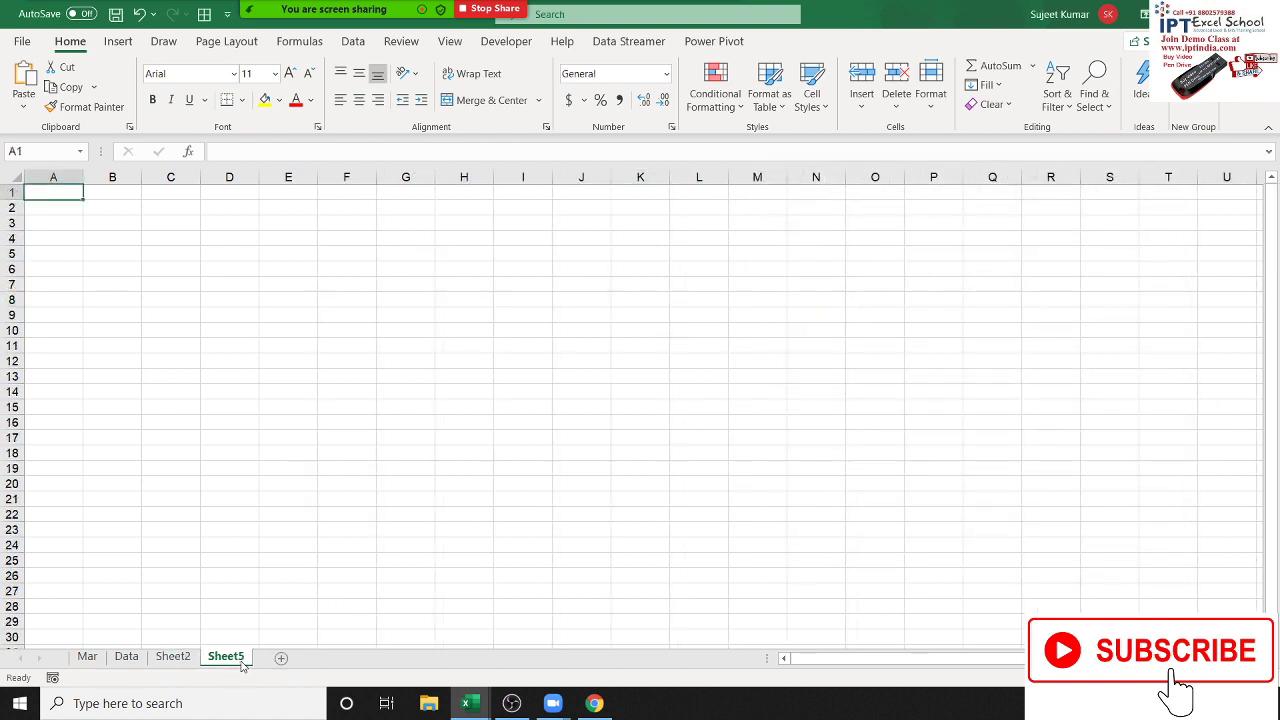
pyautogui.write('=ra')
pyautogui.press('Down')
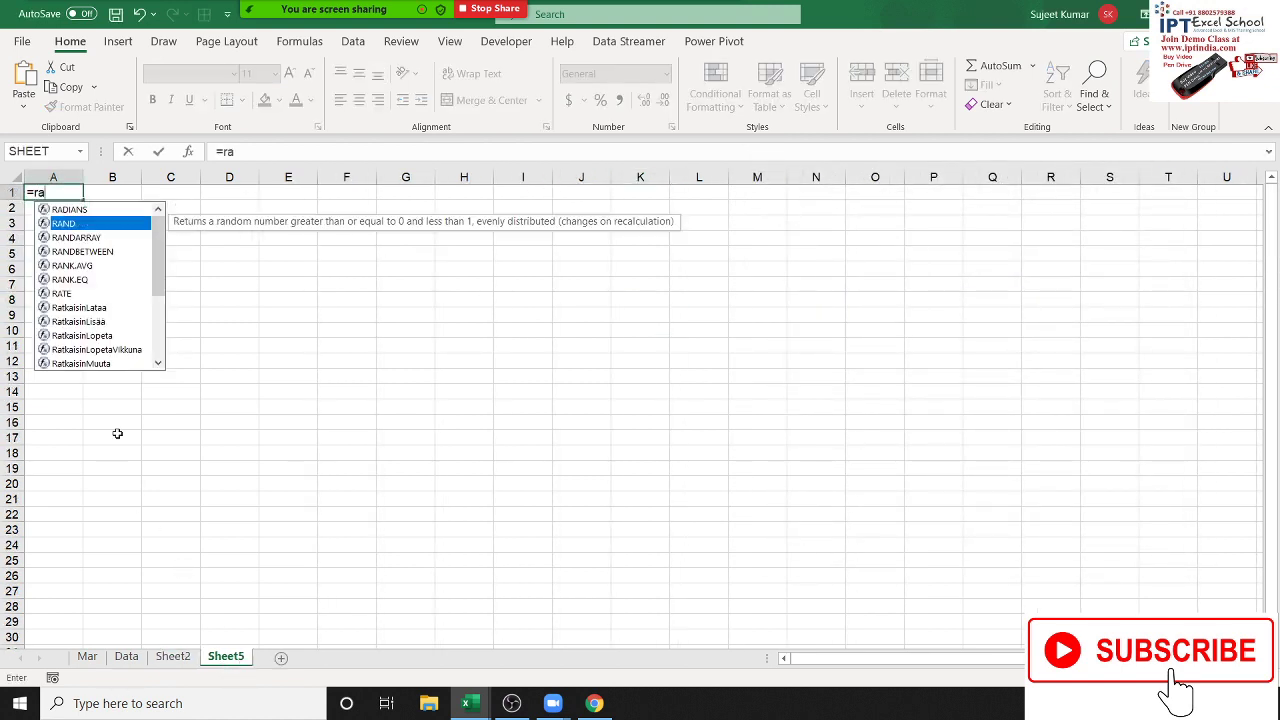
pyautogui.press('Down')
pyautogui.press('Down')
pyautogui.press('Tab')
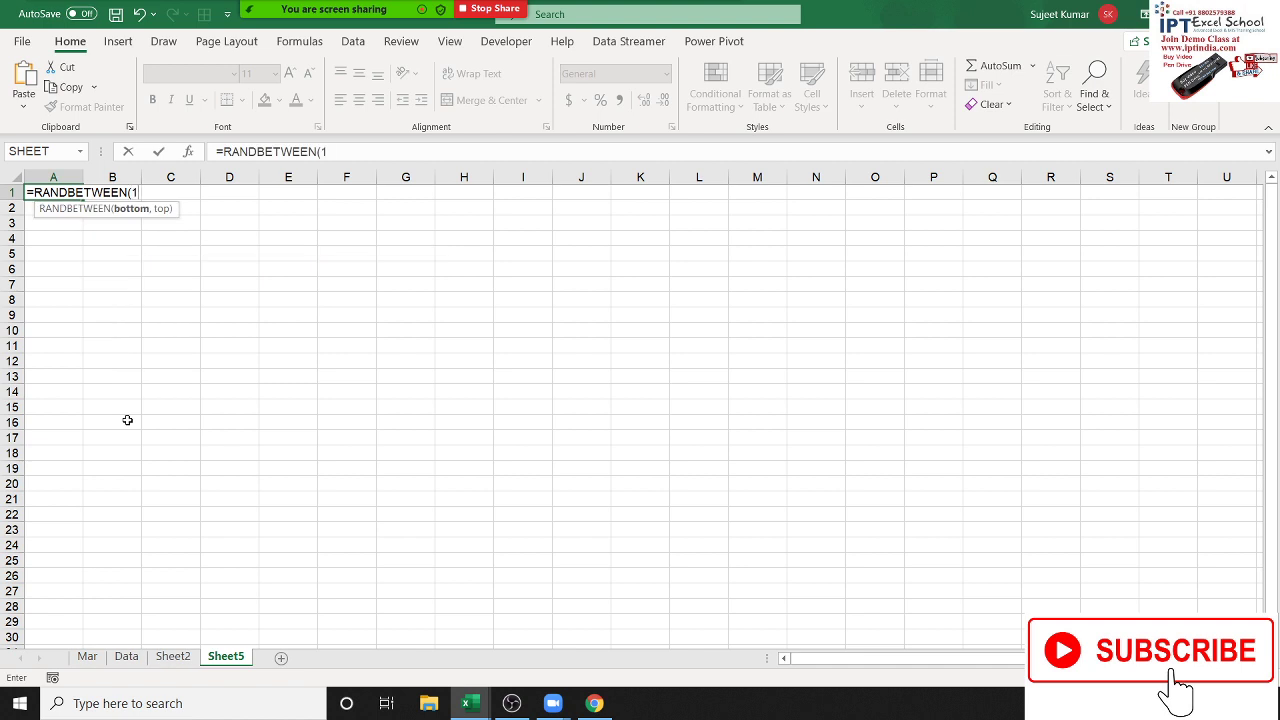
pyautogui.write('0')
pyautogui.write(',8')
pyautogui.write('0')
pyautogui.press('Return')
pyautogui.moveTo(77, 191); pyautogui.dragTo(676, 515)
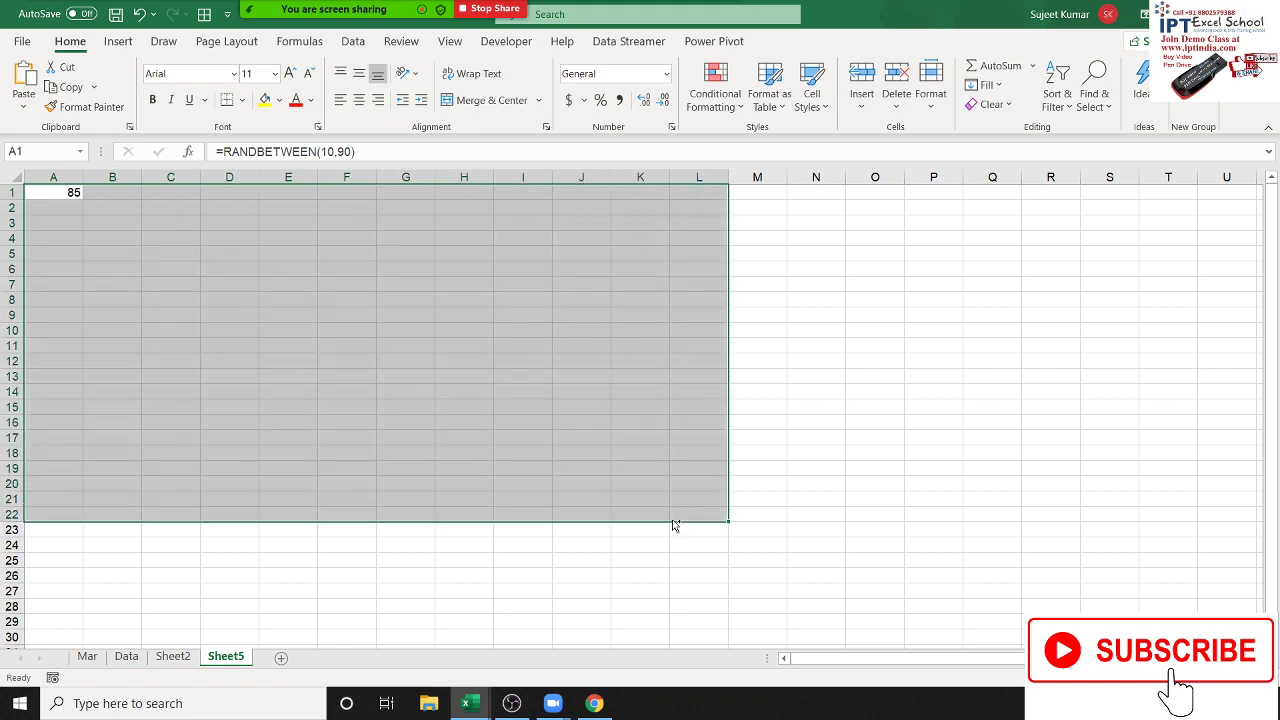
pyautogui.hotkey('ctrl', 'd')
pyautogui.hotkey('ctrl', 'r')
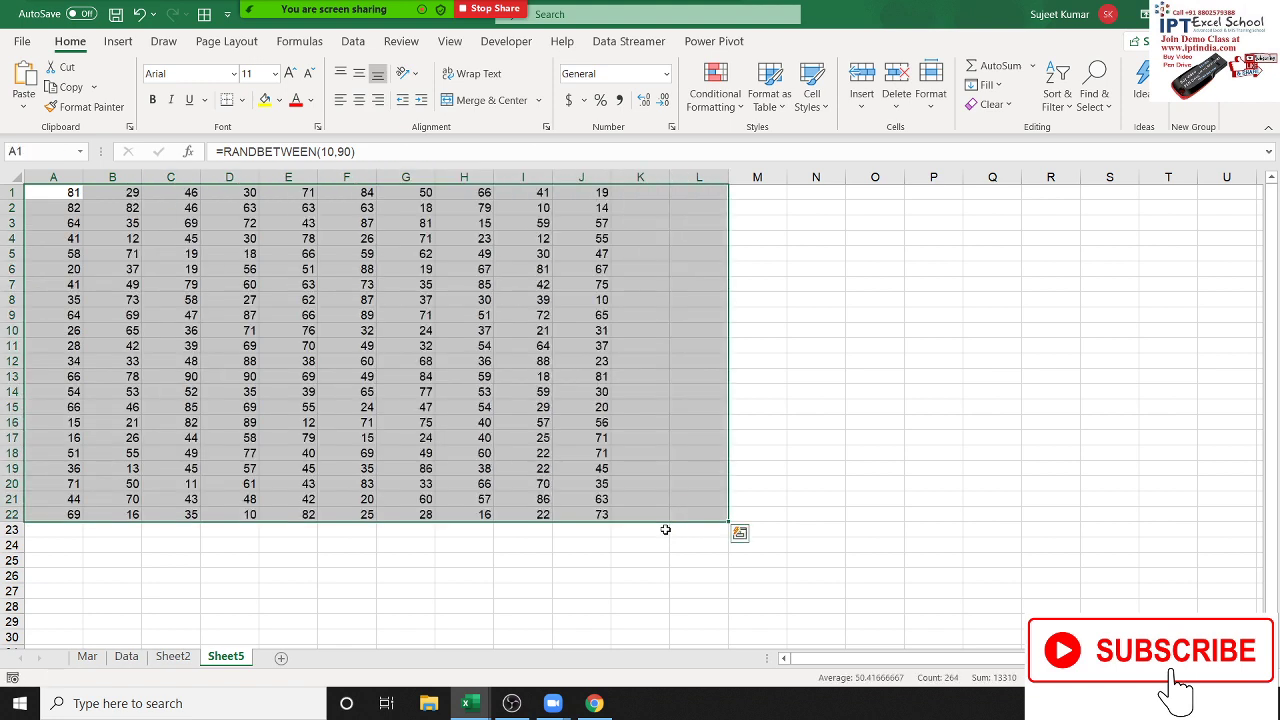
# Enter 0 in five scattered cells, including E14, H4, J11 and I20
pyautogui.click(269, 389)
pyautogui.write('0')
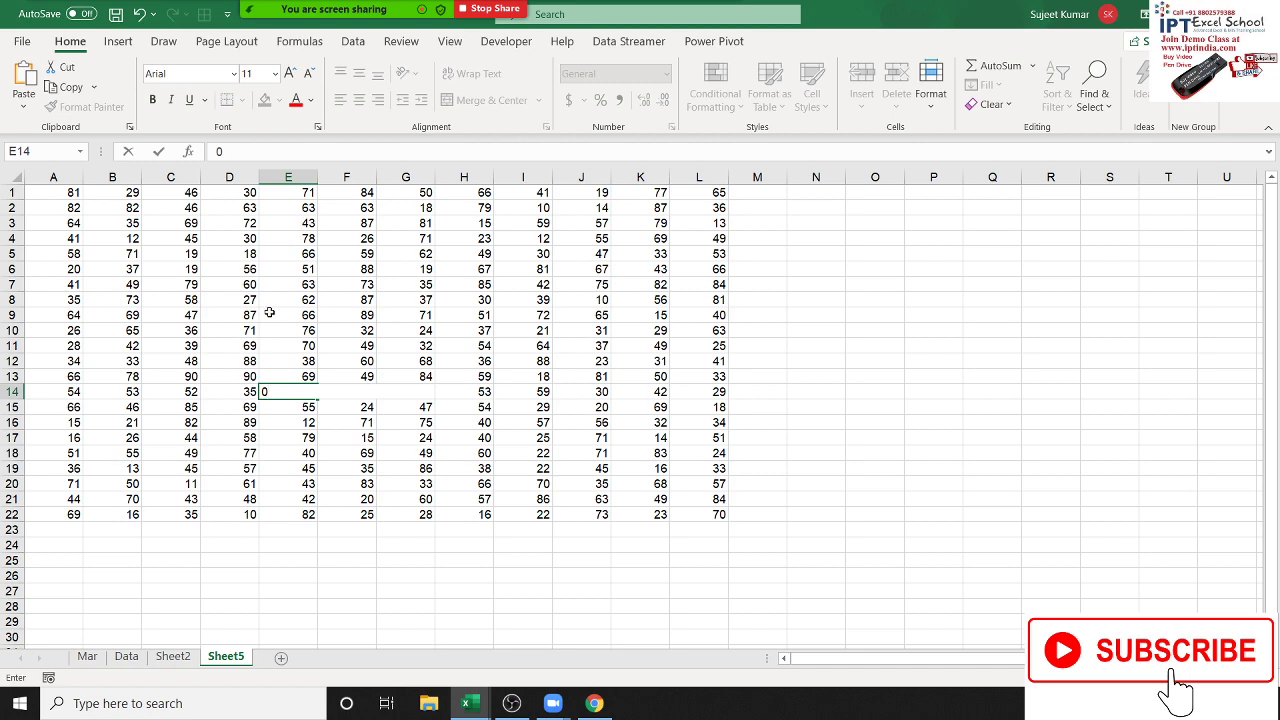
pyautogui.click(268, 314)
pyautogui.write('0')
pyautogui.click(482, 238)
pyautogui.write('0')
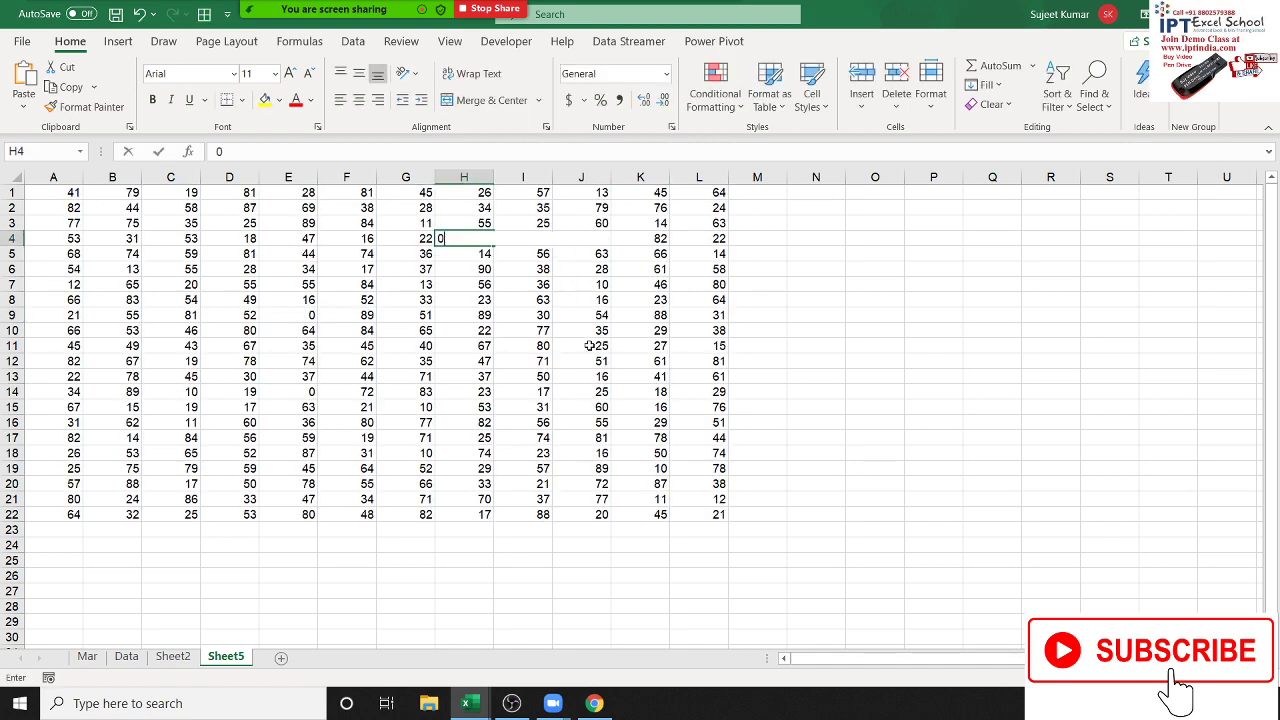
pyautogui.click(582, 345)
pyautogui.write('0')
pyautogui.click(547, 484)
pyautogui.write('0')
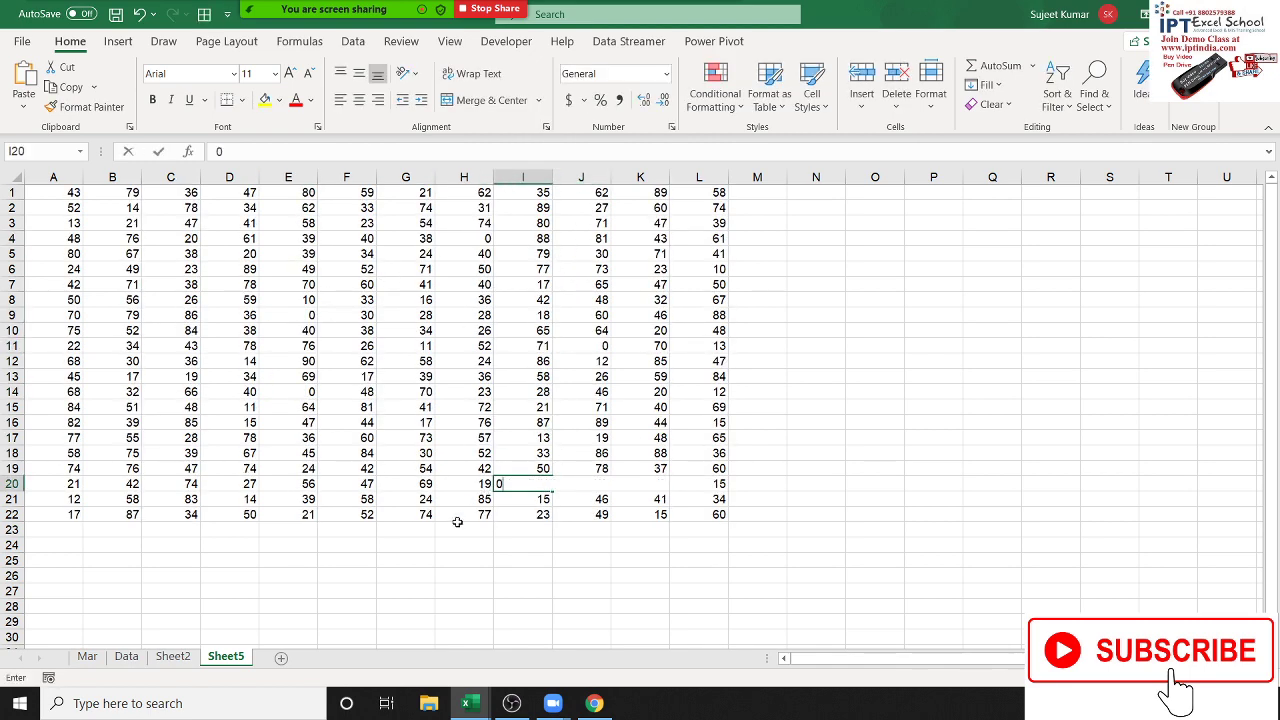
pyautogui.click(464, 529)
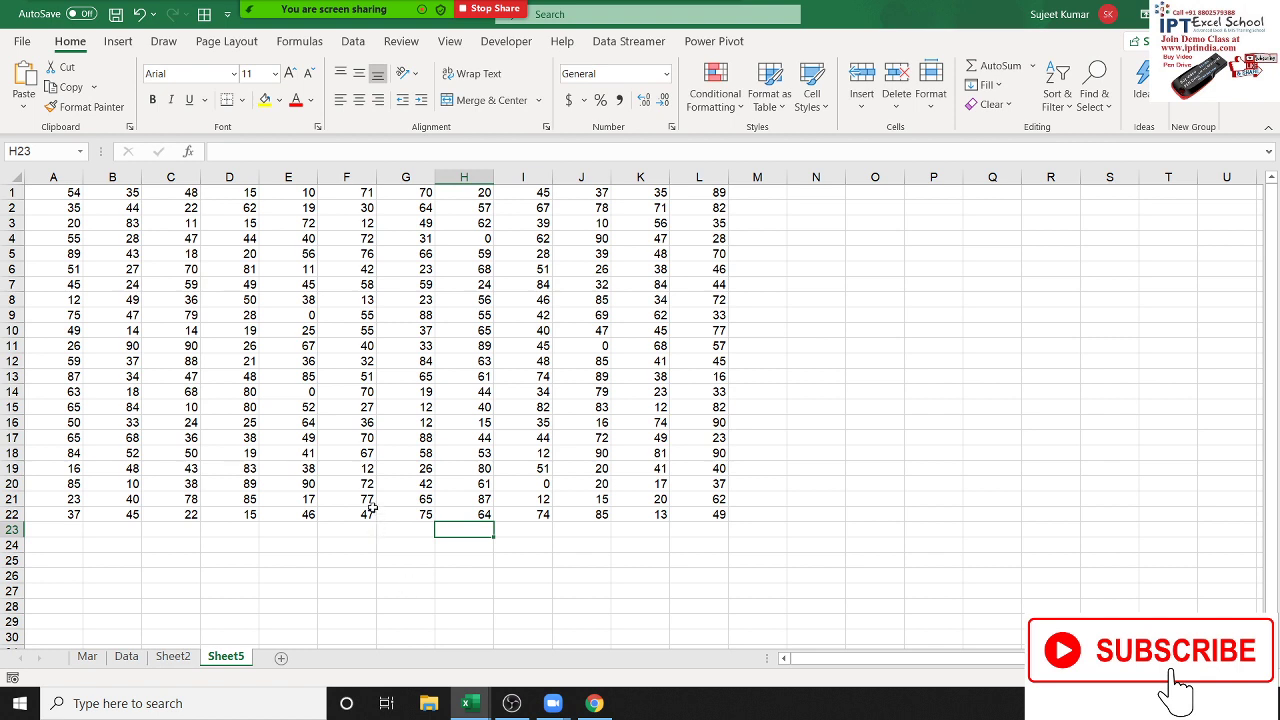
# Format the block as Accounting with Symbol None and 0 decimals so zeros show as dashes
pyautogui.moveTo(66, 188)
pyautogui.mouseDown()
pyautogui.moveTo(703, 527)
pyautogui.moveTo(703, 513)
pyautogui.mouseUp()
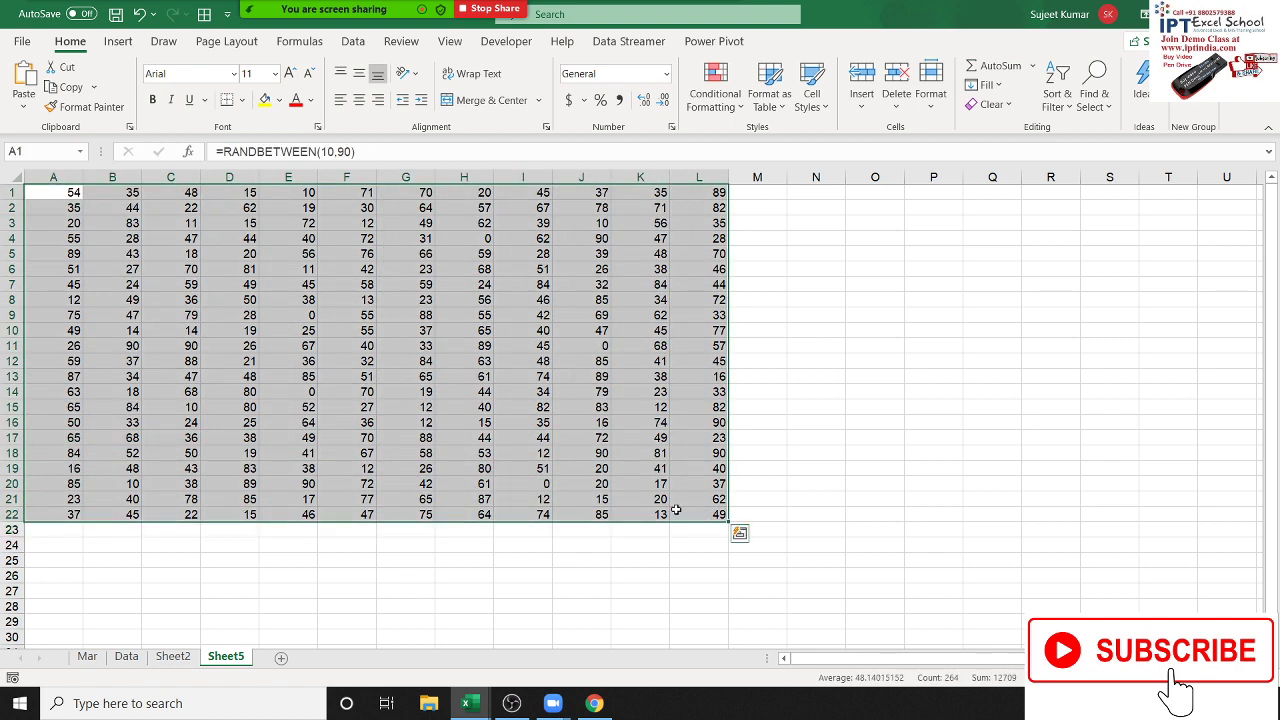
pyautogui.click(671, 127)
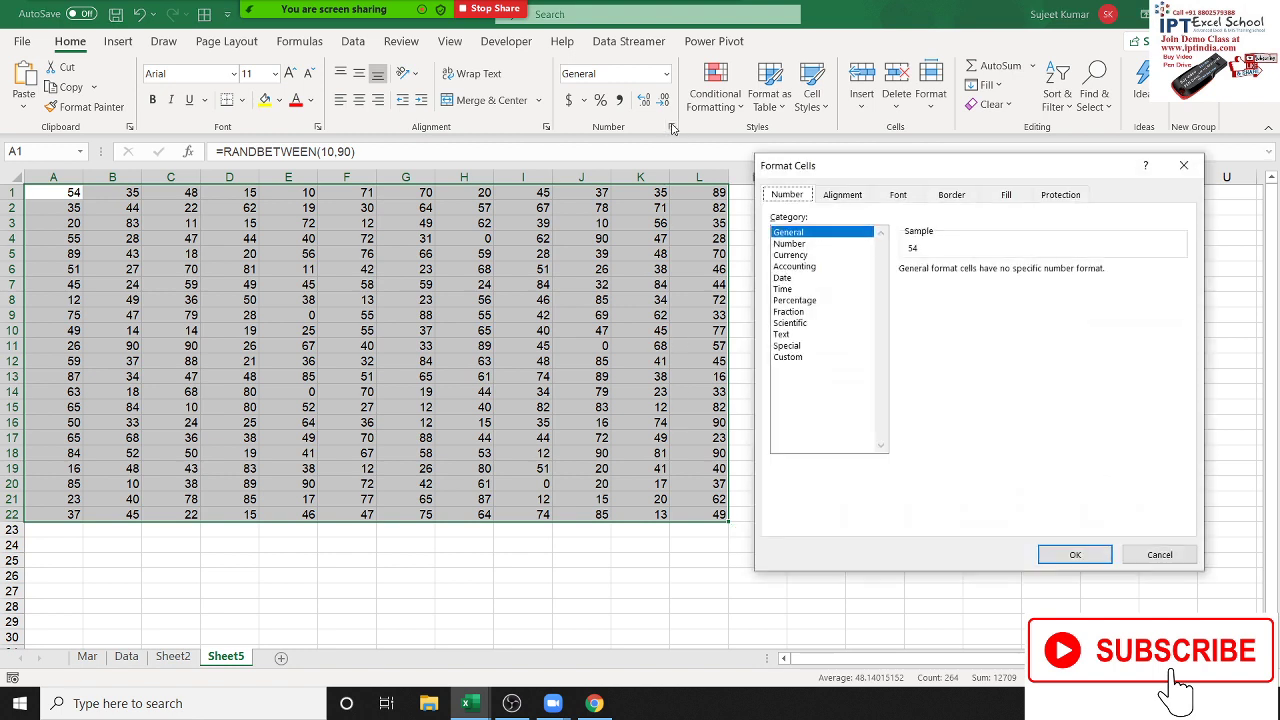
pyautogui.click(806, 267)
pyautogui.click(953, 291)
pyautogui.click(965, 308)
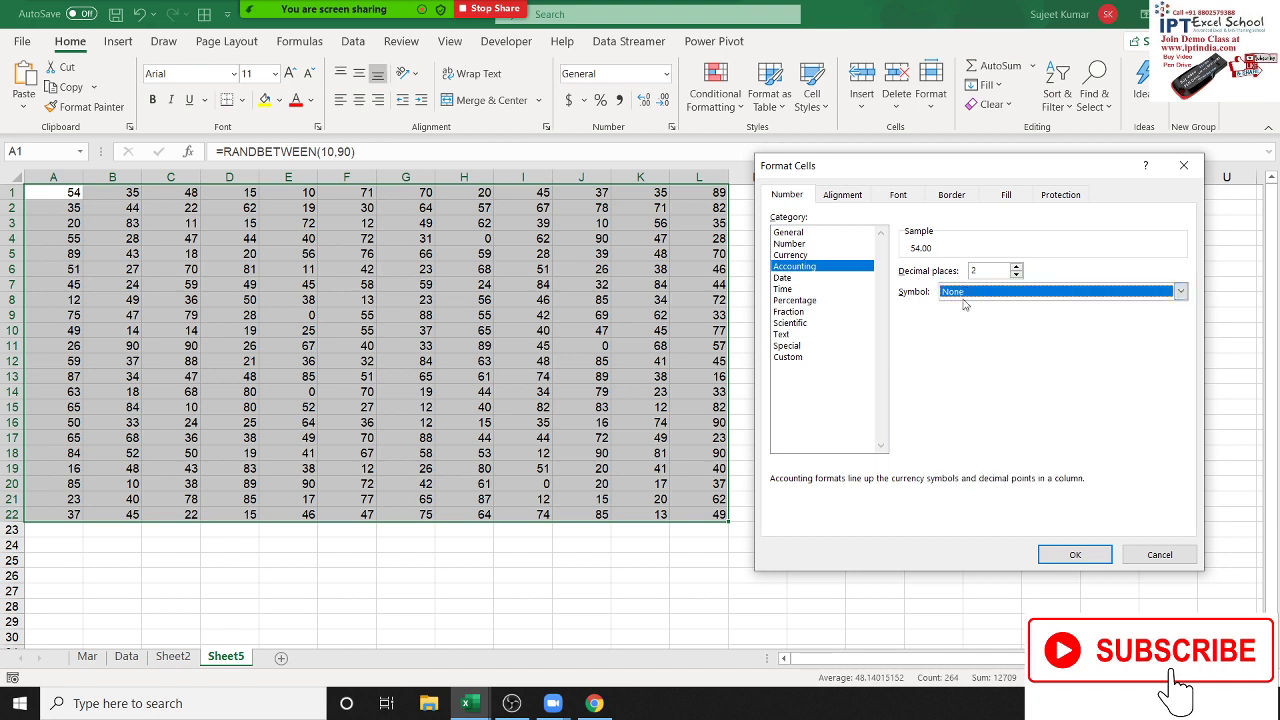
pyautogui.doubleClick(982, 270)
pyautogui.write('0')
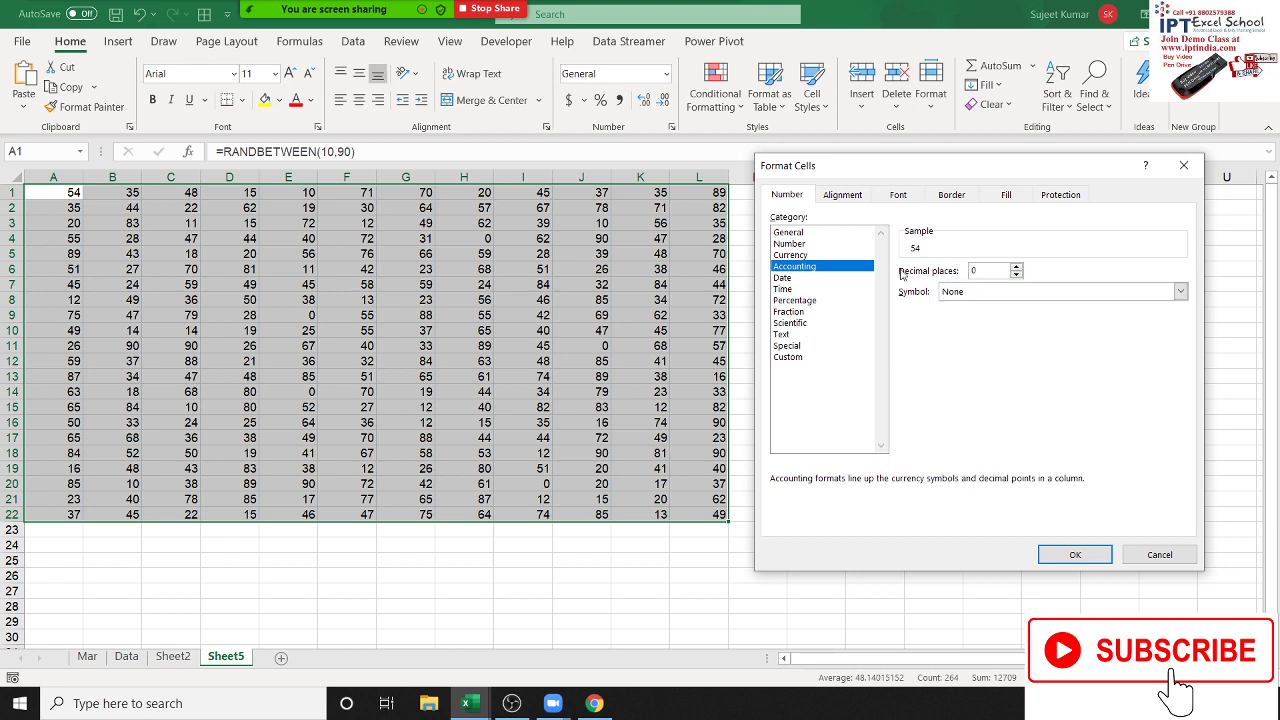
pyautogui.click(1077, 553)
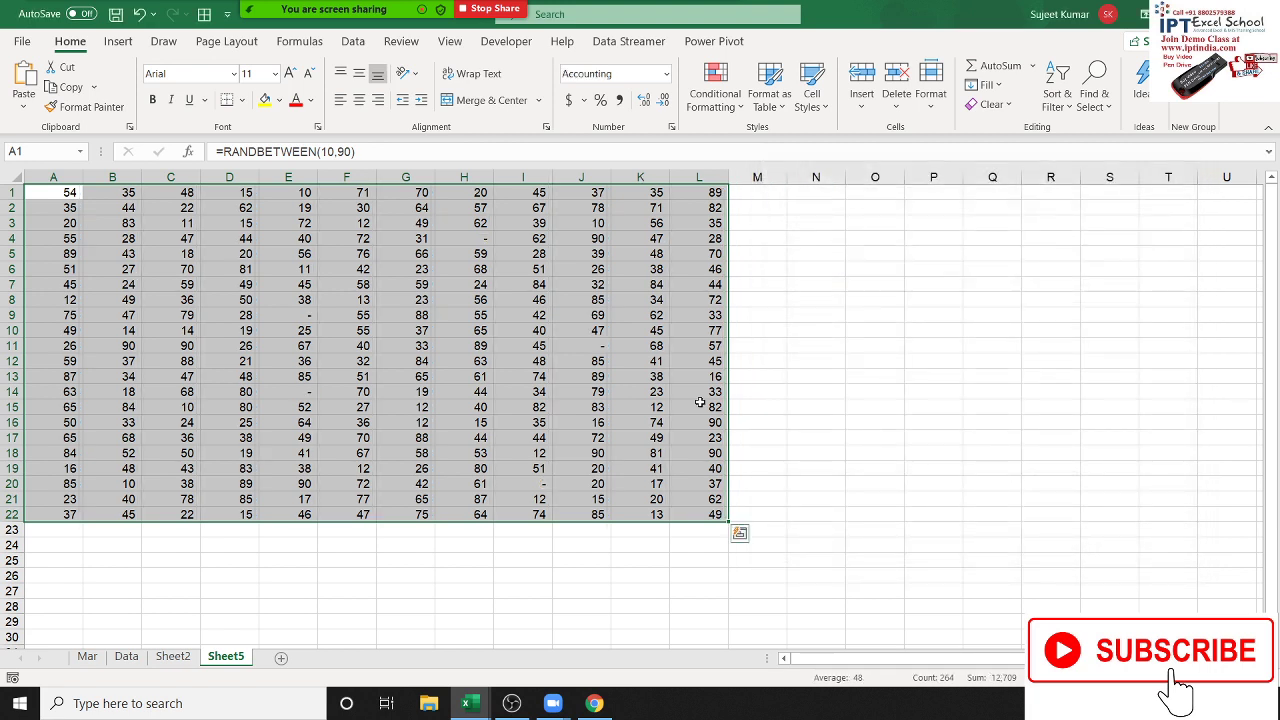
pyautogui.click(818, 431)
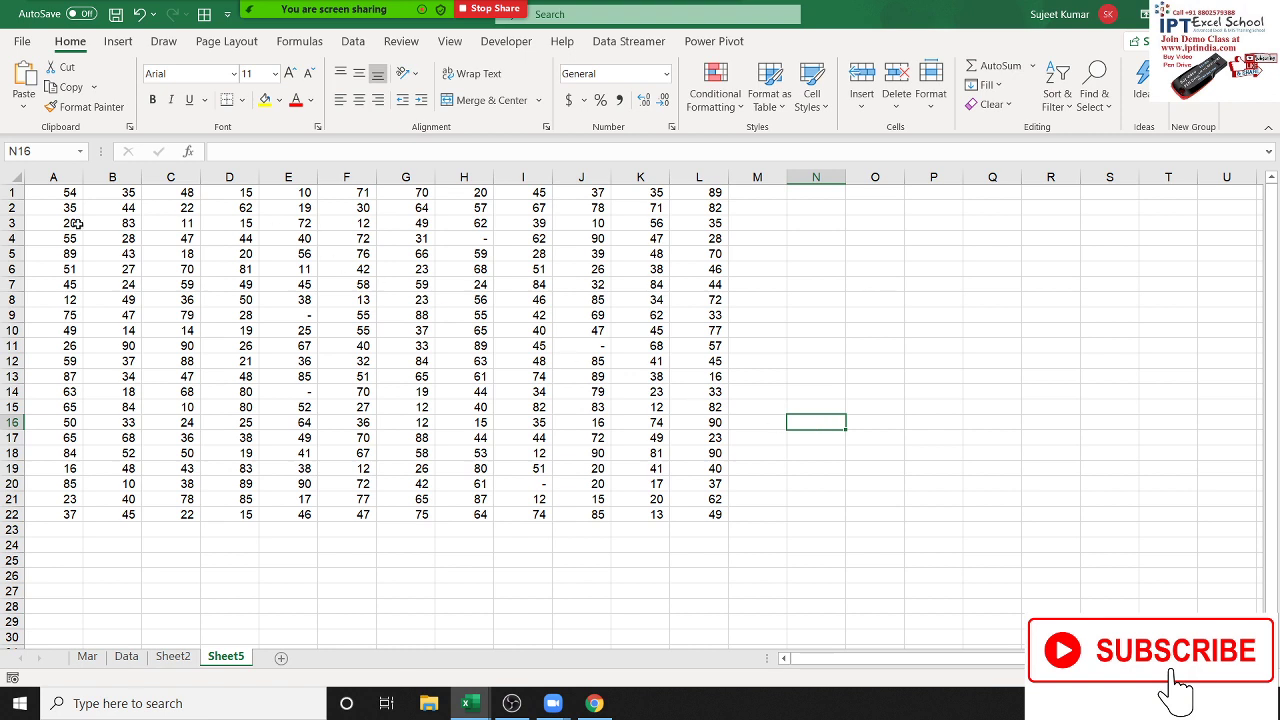
# Preview the Accounting and Date formats in Format Cells, then cancel without changes
pyautogui.click(672, 128)
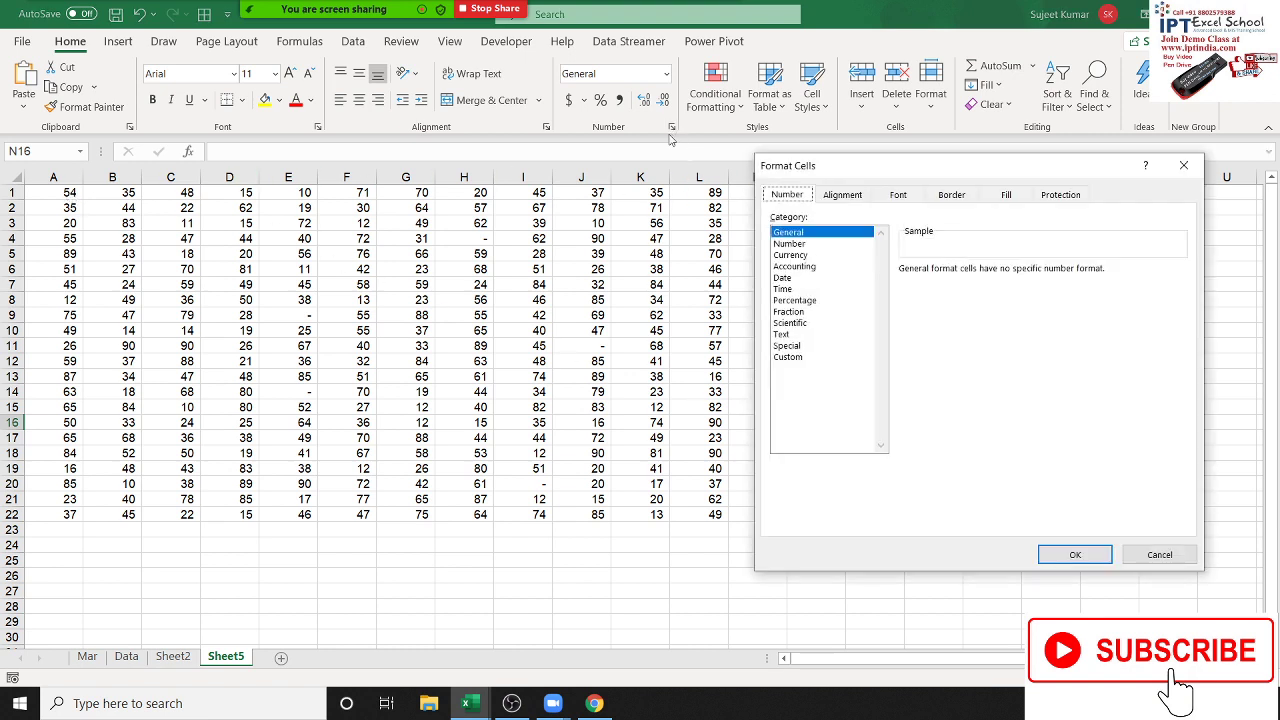
pyautogui.click(783, 266)
pyautogui.click(783, 278)
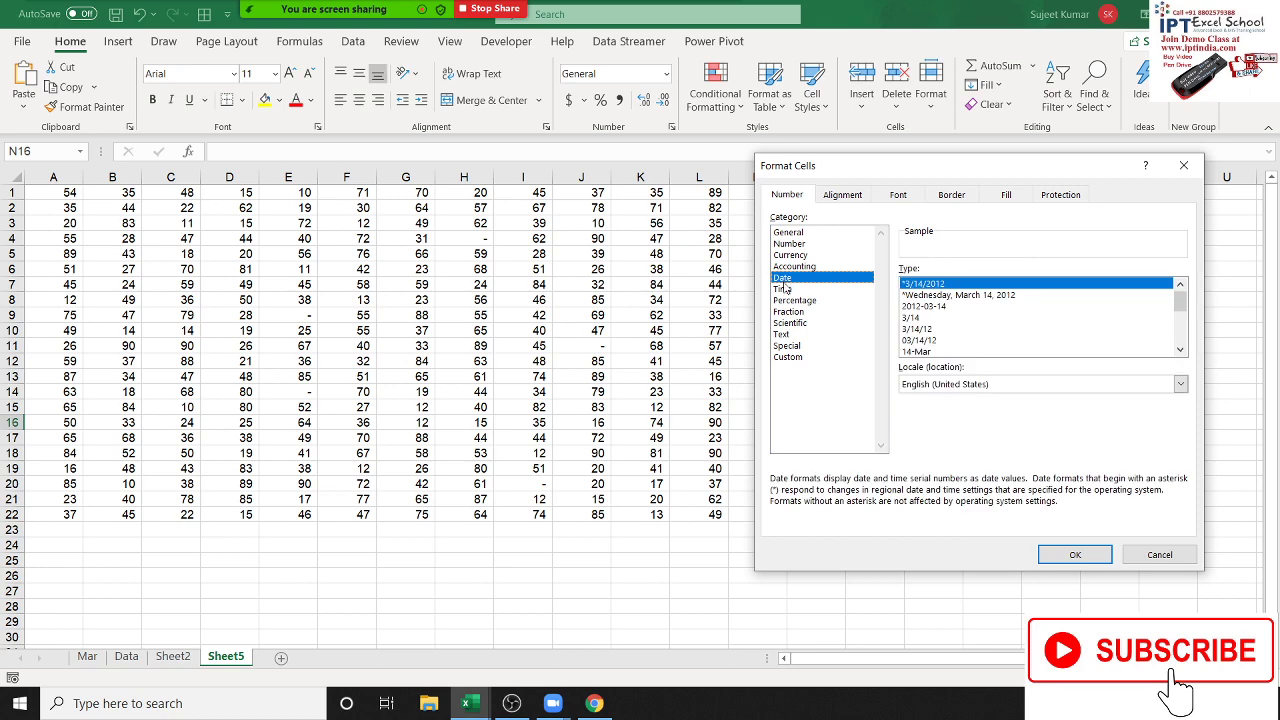
pyautogui.press('Escape')
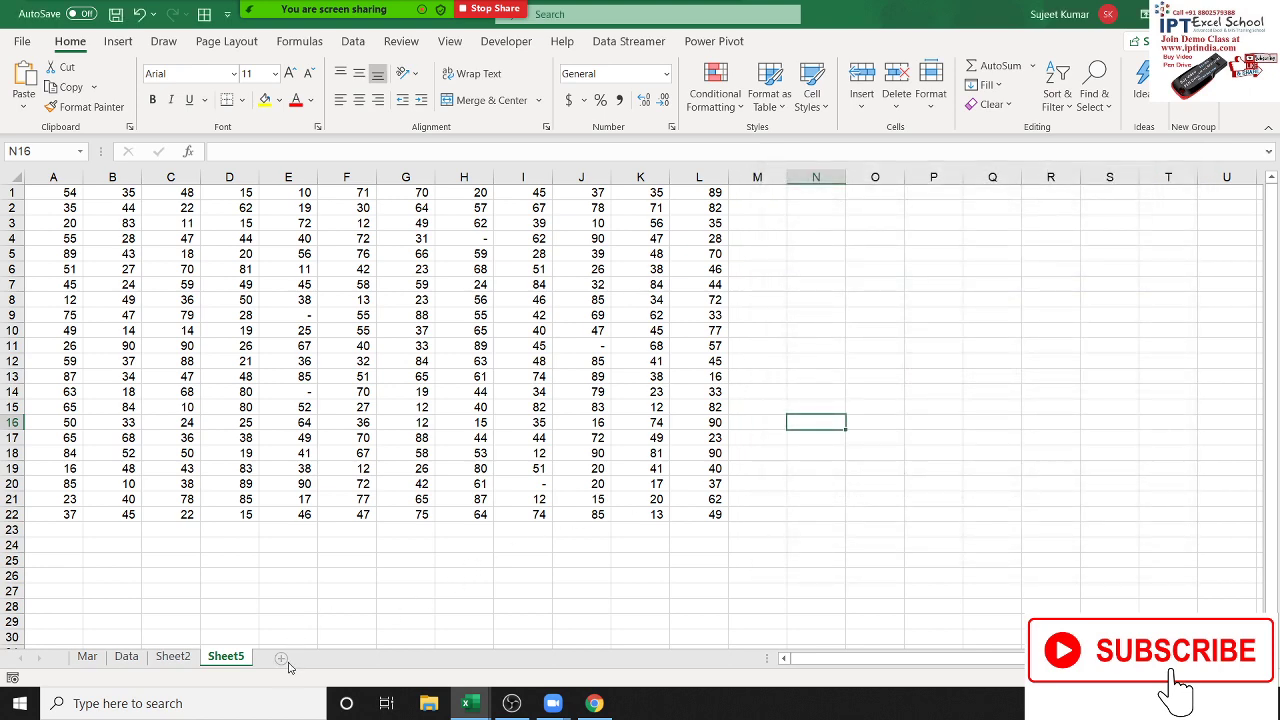
# On Sheet2, enter the date 1-1 in cell I29
pyautogui.click(172, 656)
pyautogui.click(501, 346)
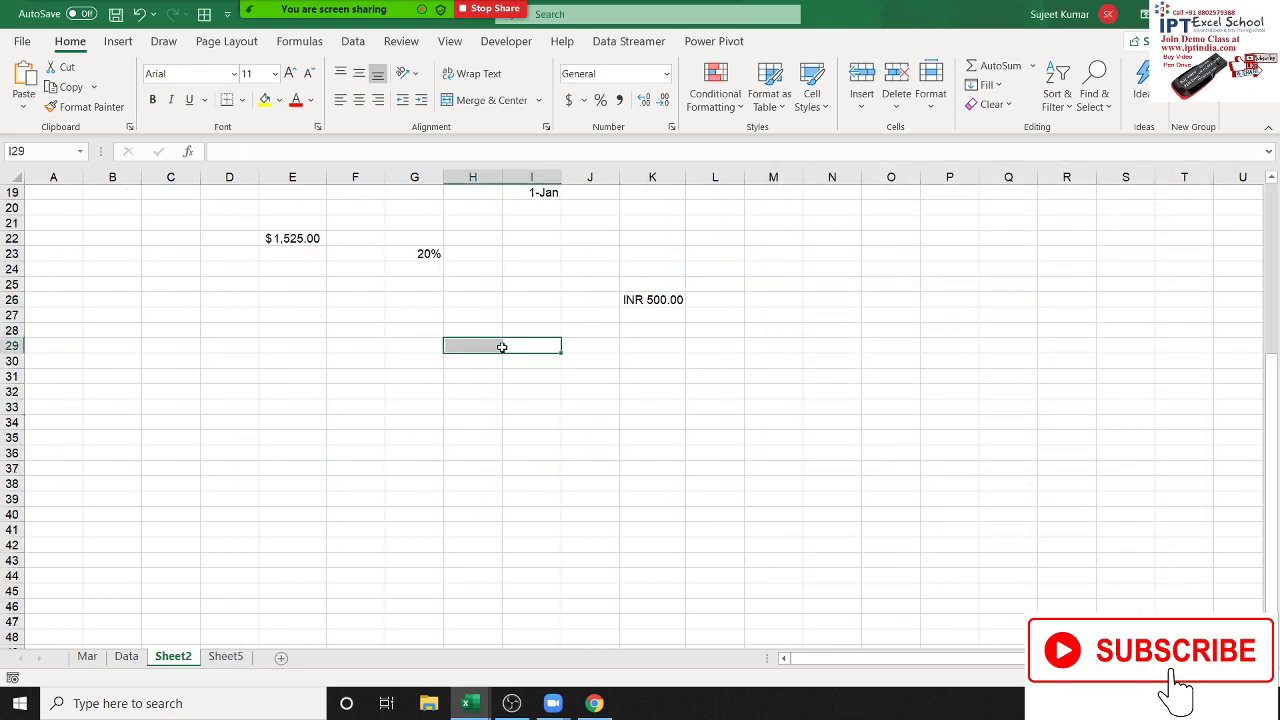
pyautogui.write('1-1')
pyautogui.press('Return')
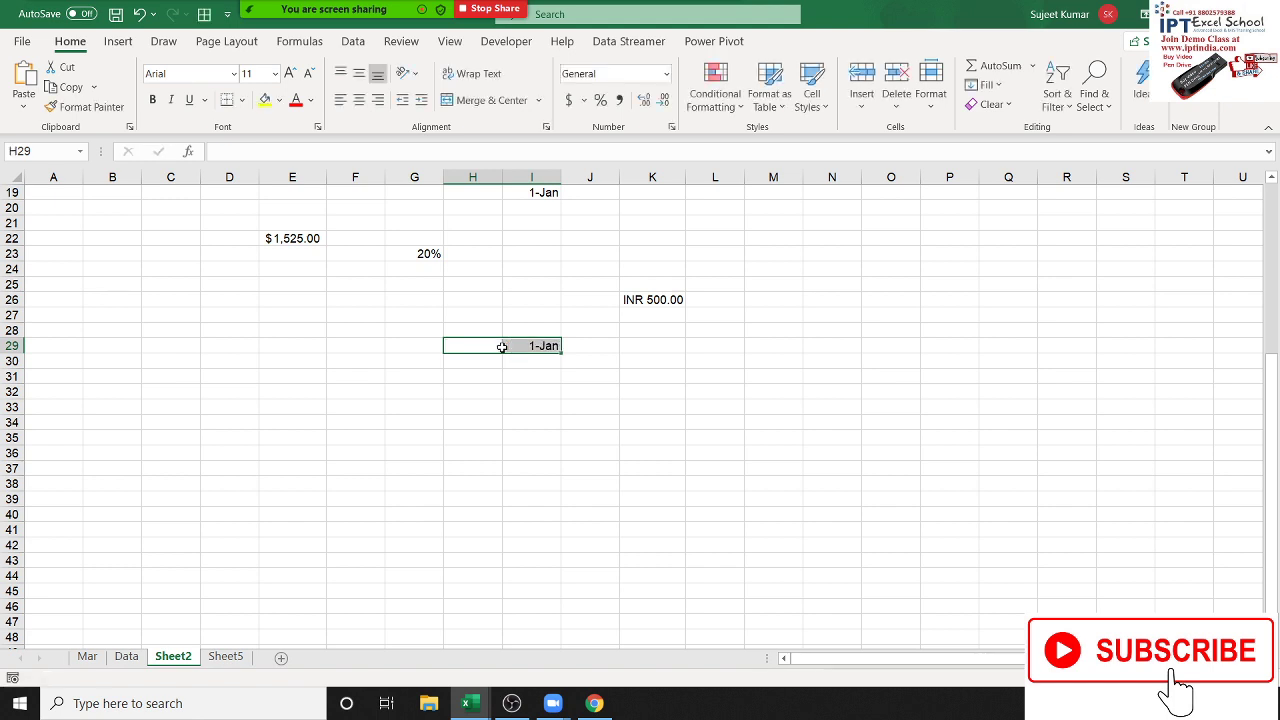
pyautogui.click(519, 345)
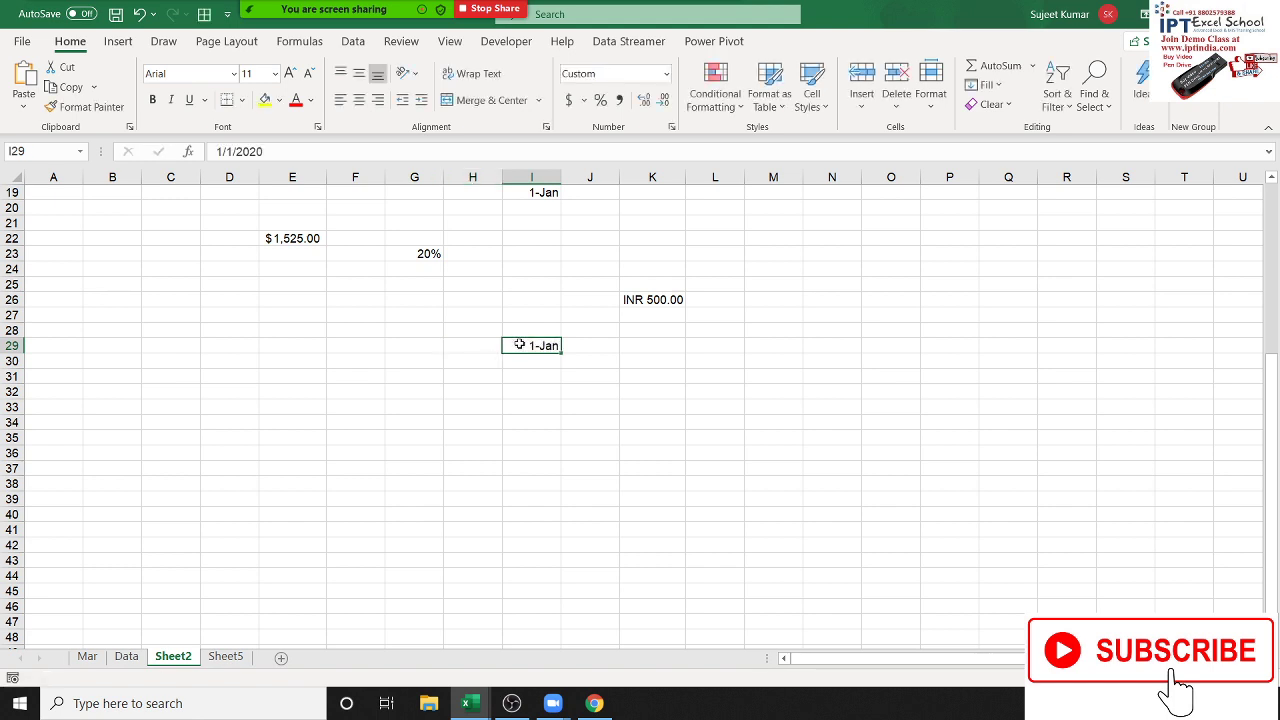
# In Format Cells, try the English (United Kingdom) locale with the 14 March 2012 date style
pyautogui.click(671, 126)
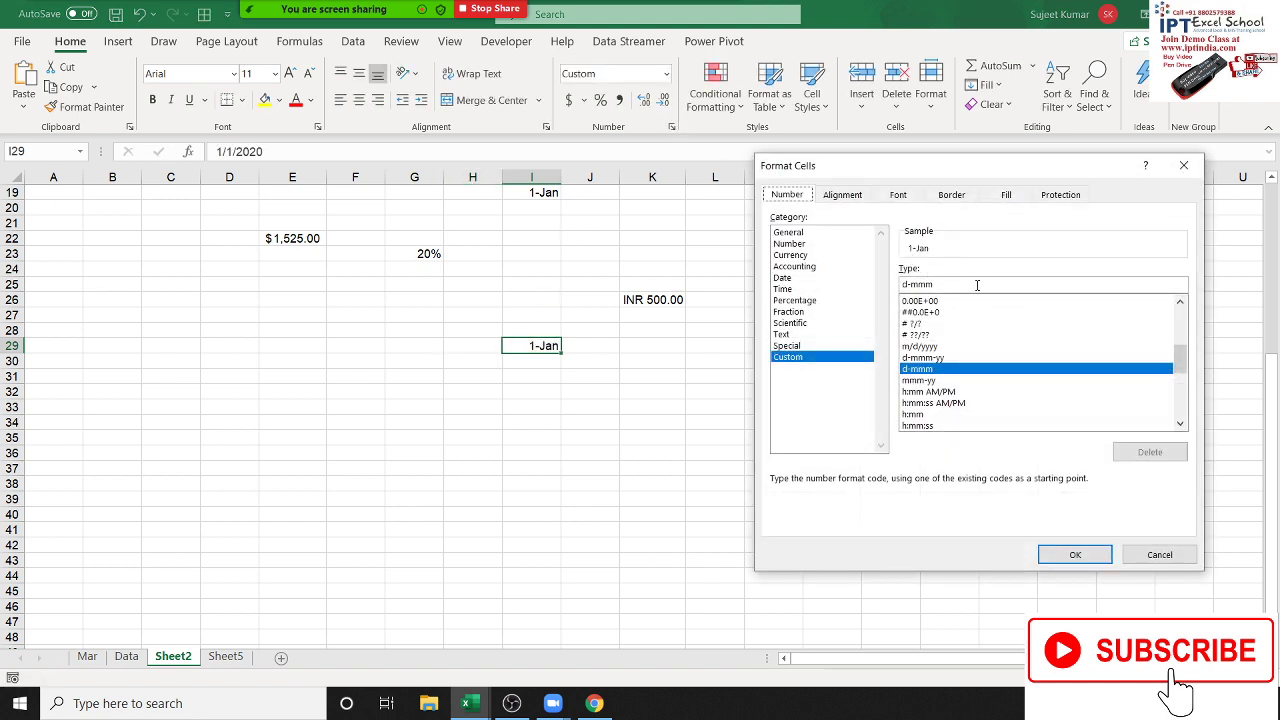
pyautogui.click(797, 278)
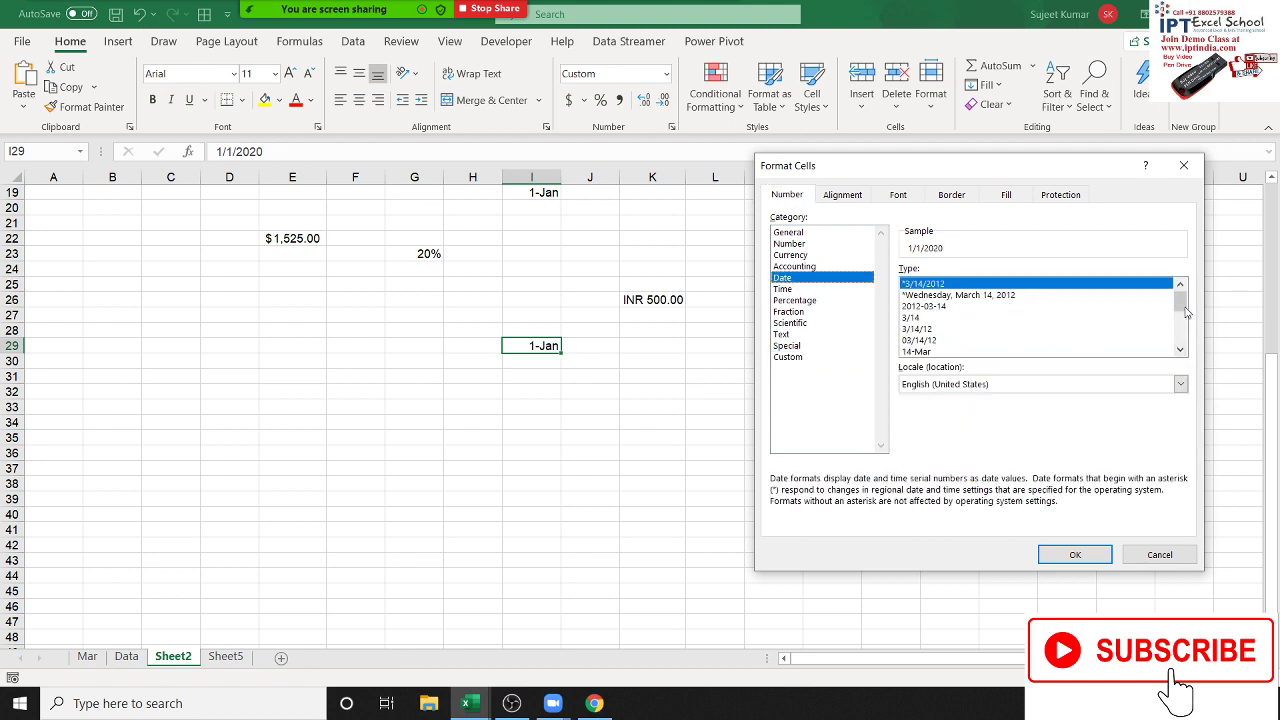
pyautogui.scroll(-1, 1180, 314)
pyautogui.moveTo(1180, 314); pyautogui.dragTo(1180, 292)
pyautogui.click(935, 283)
pyautogui.click(998, 388)
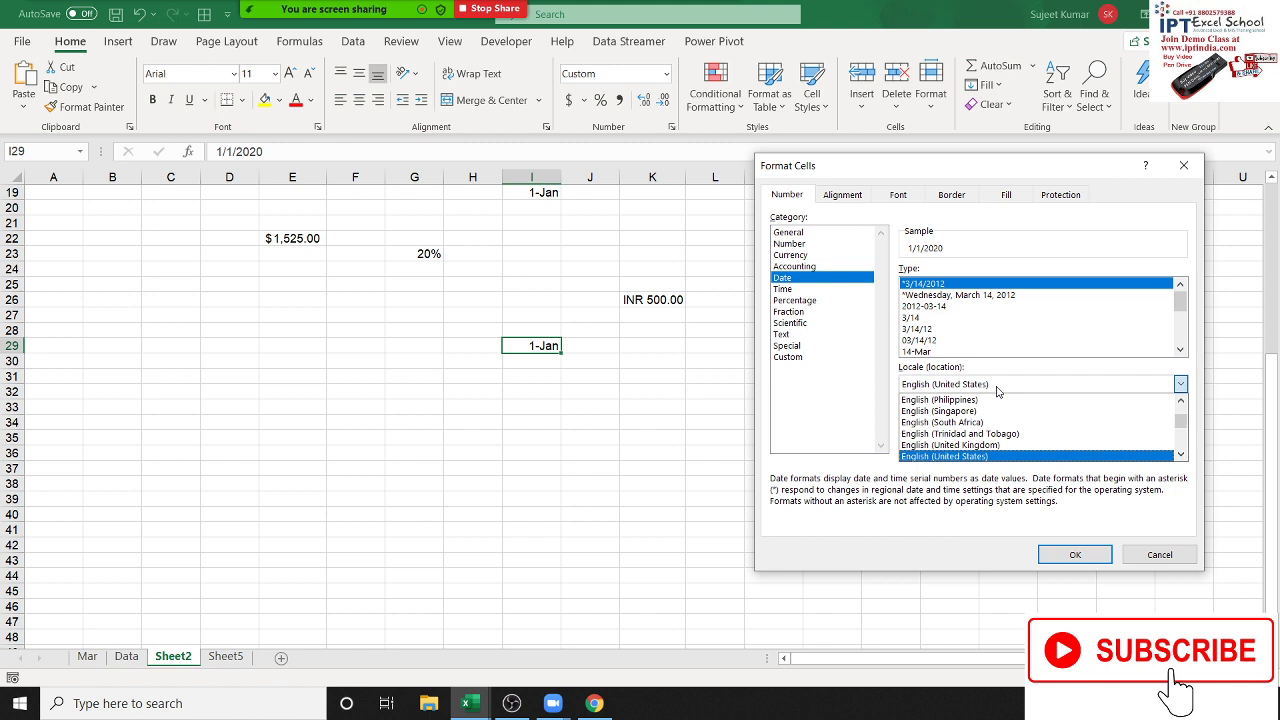
pyautogui.press('Up')
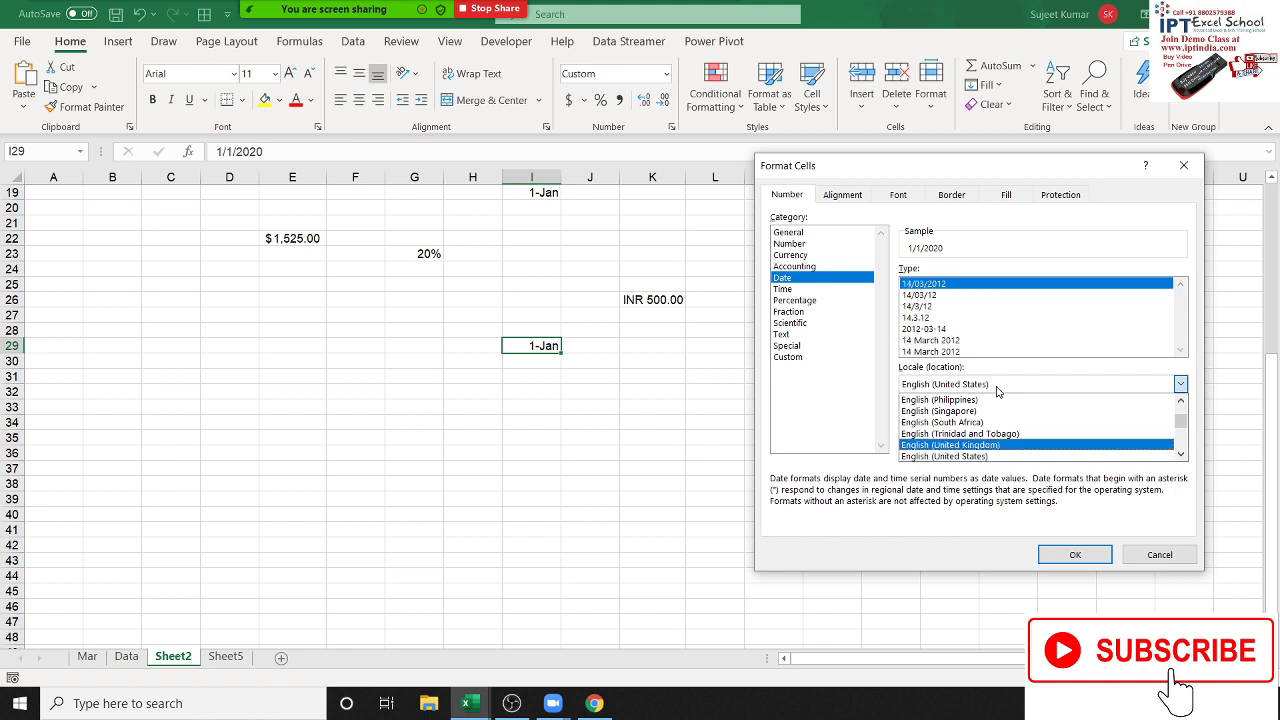
pyautogui.press('Return')
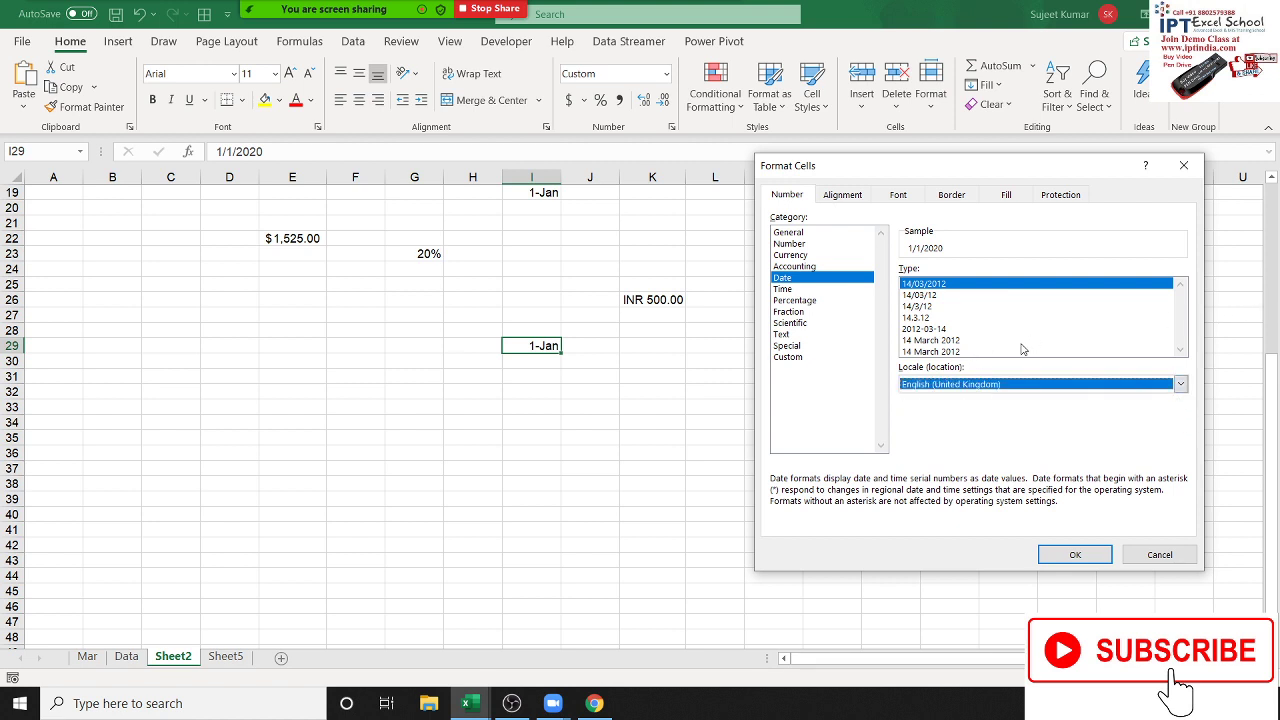
pyautogui.click(940, 341)
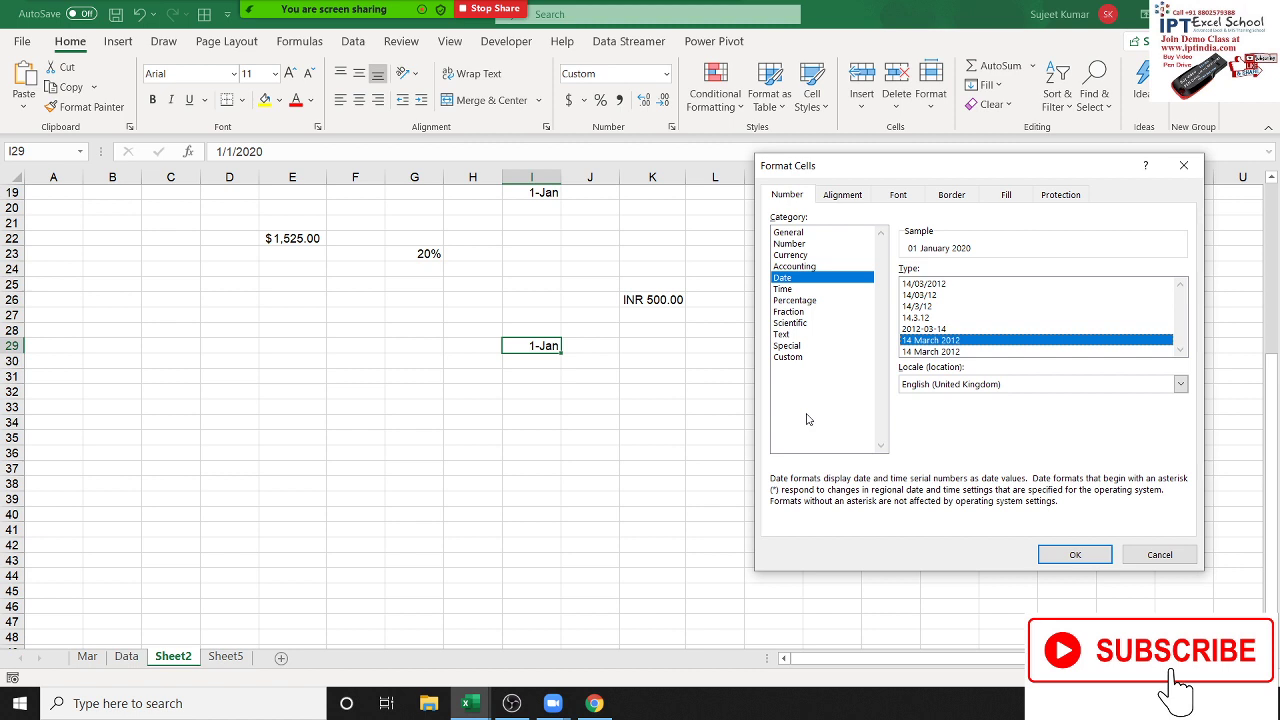
# Try the Time category with English (United States) locale, then dismiss without applying
pyautogui.click(784, 289)
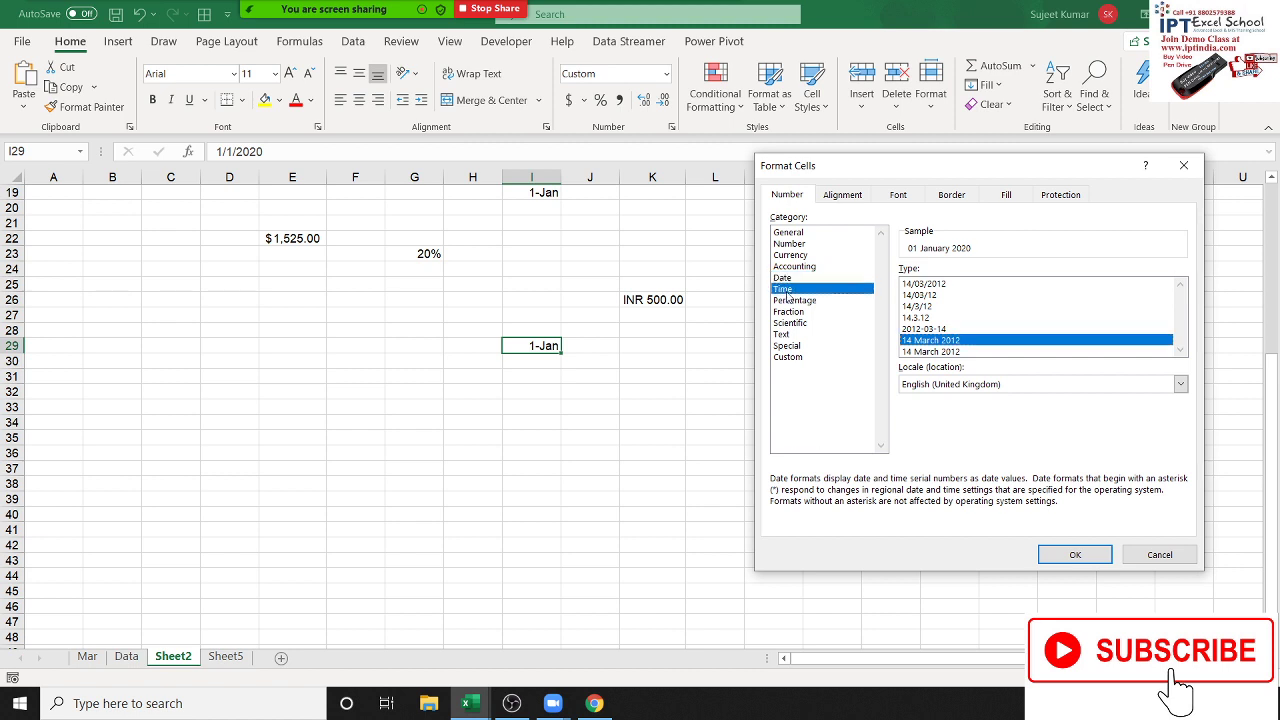
pyautogui.click(952, 388)
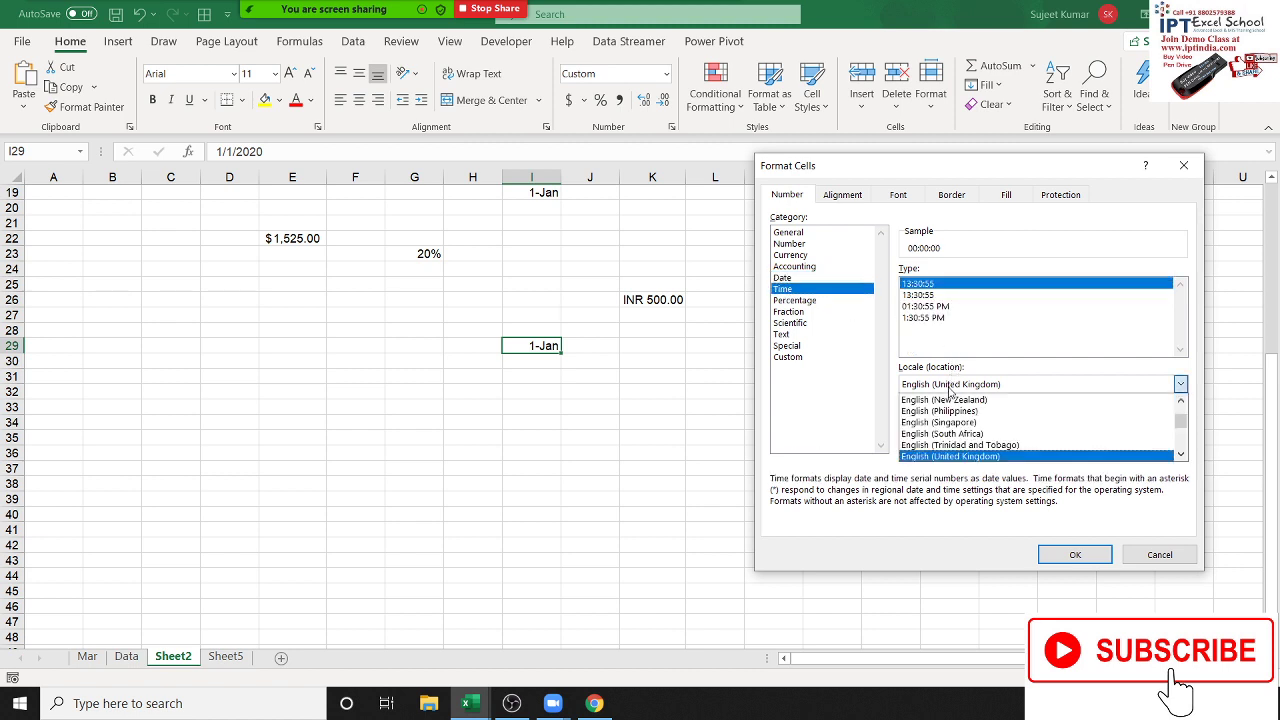
pyautogui.press('Down')
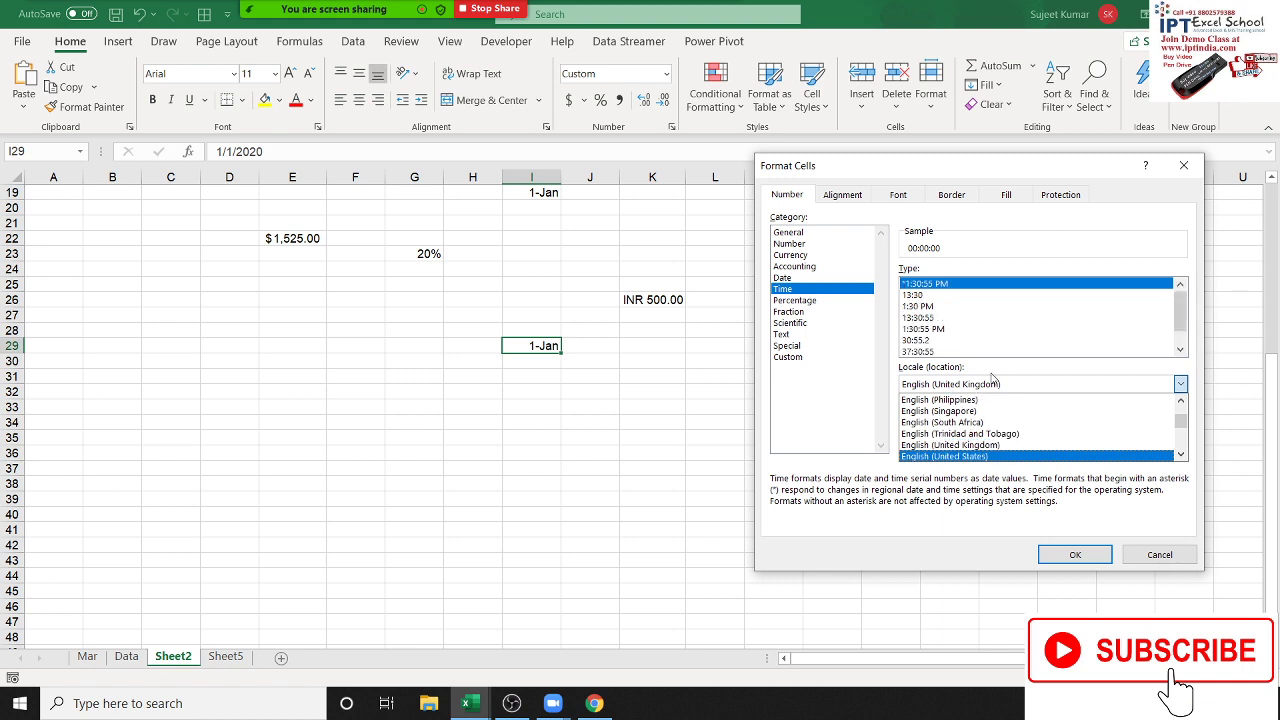
pyautogui.press('Return')
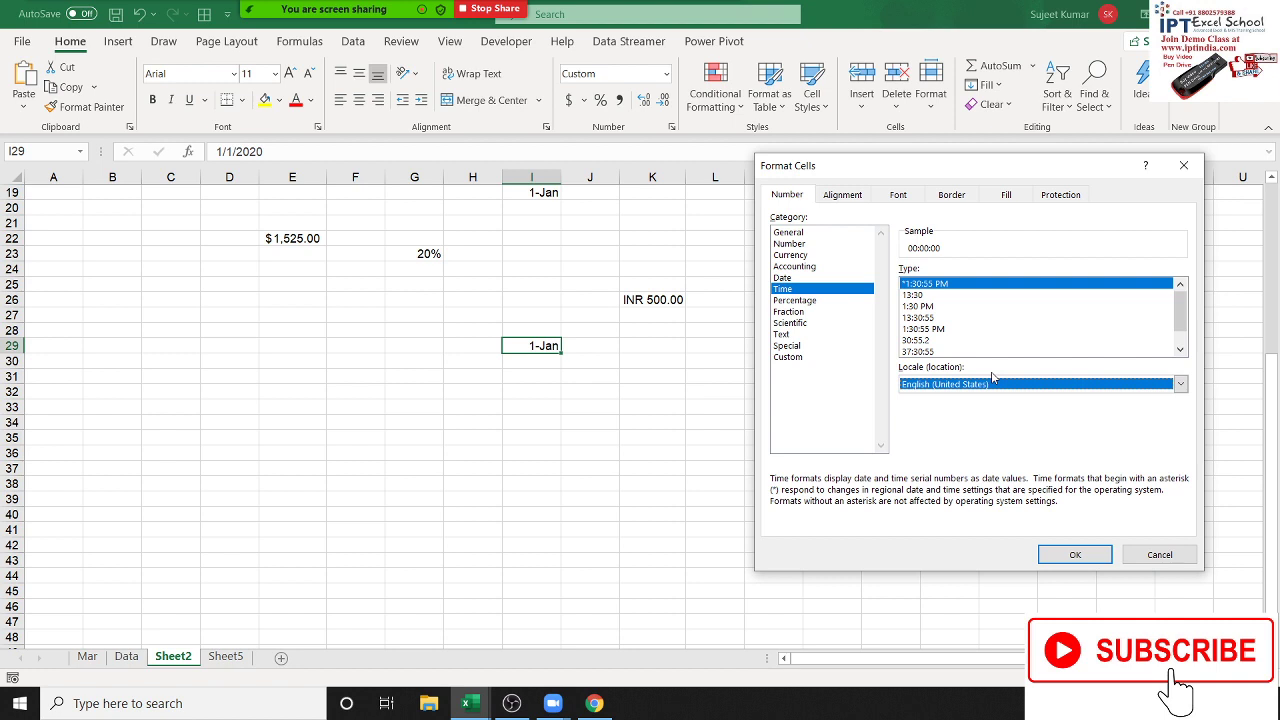
pyautogui.press('Escape')
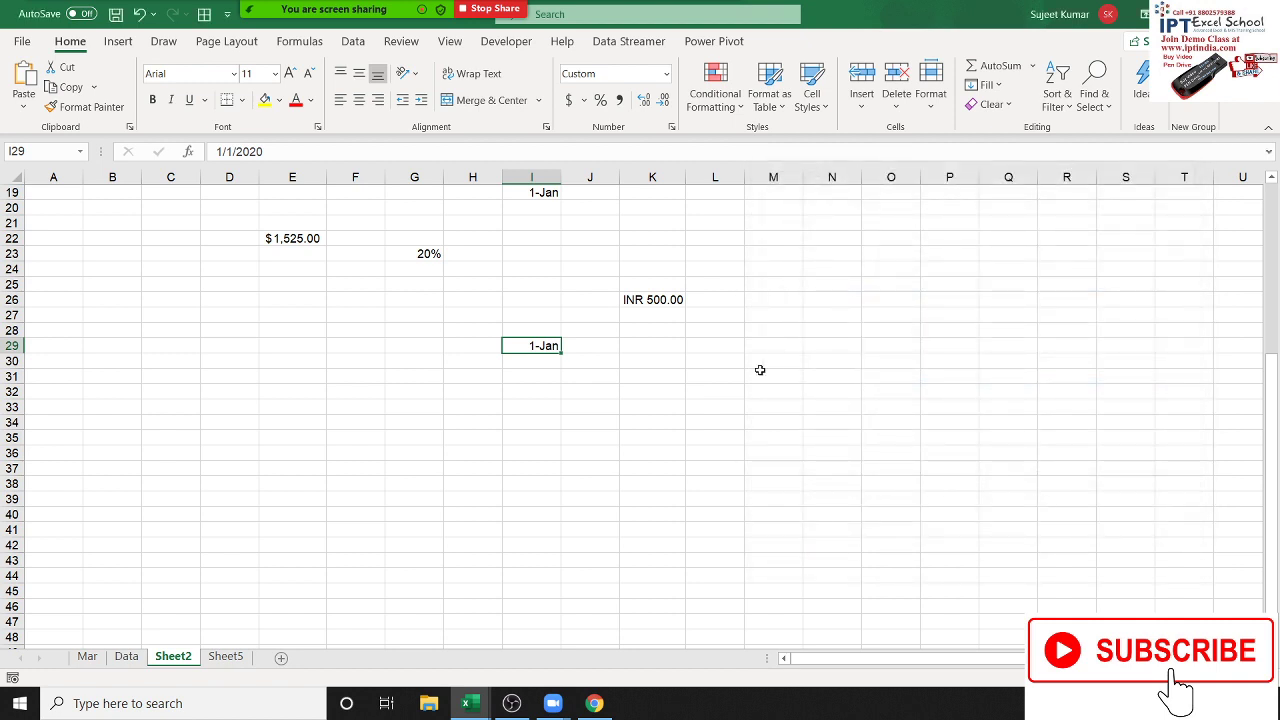
# Enter 45:30:8 in G32 and reset it to the General format
pyautogui.moveTo(403, 401); pyautogui.dragTo(399, 398)
pyautogui.click(399, 397)
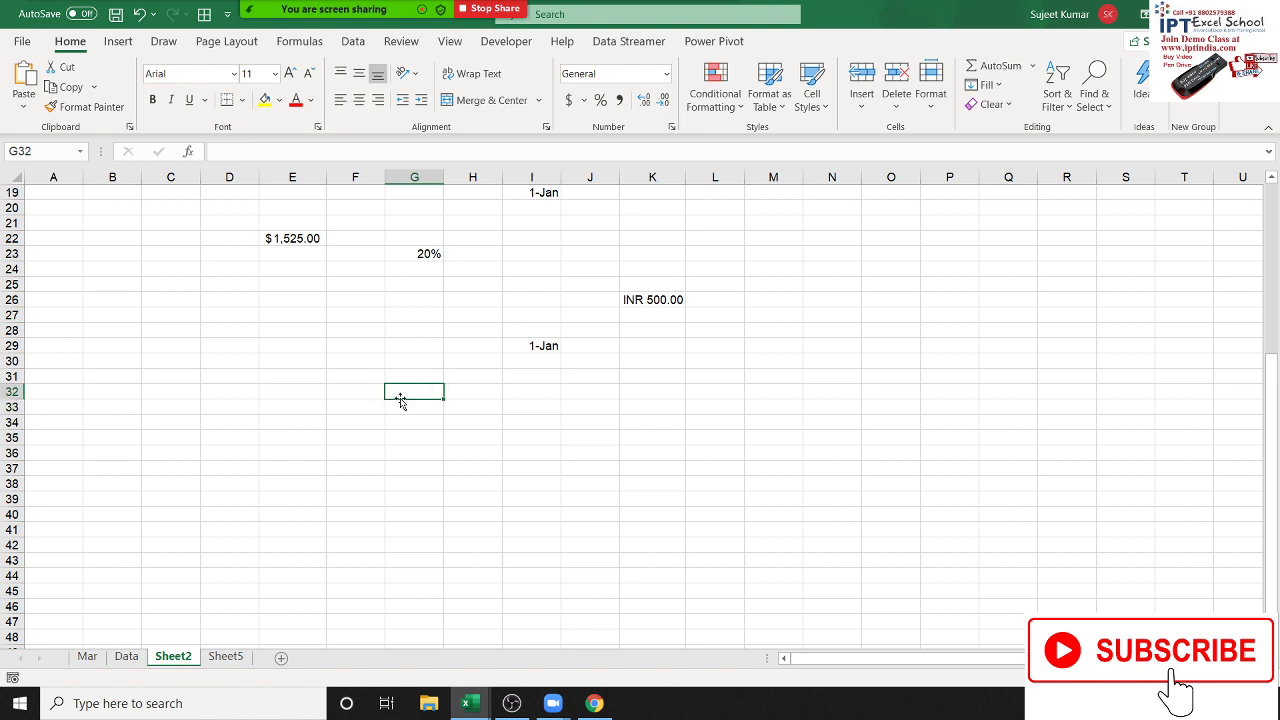
pyautogui.write('45:')
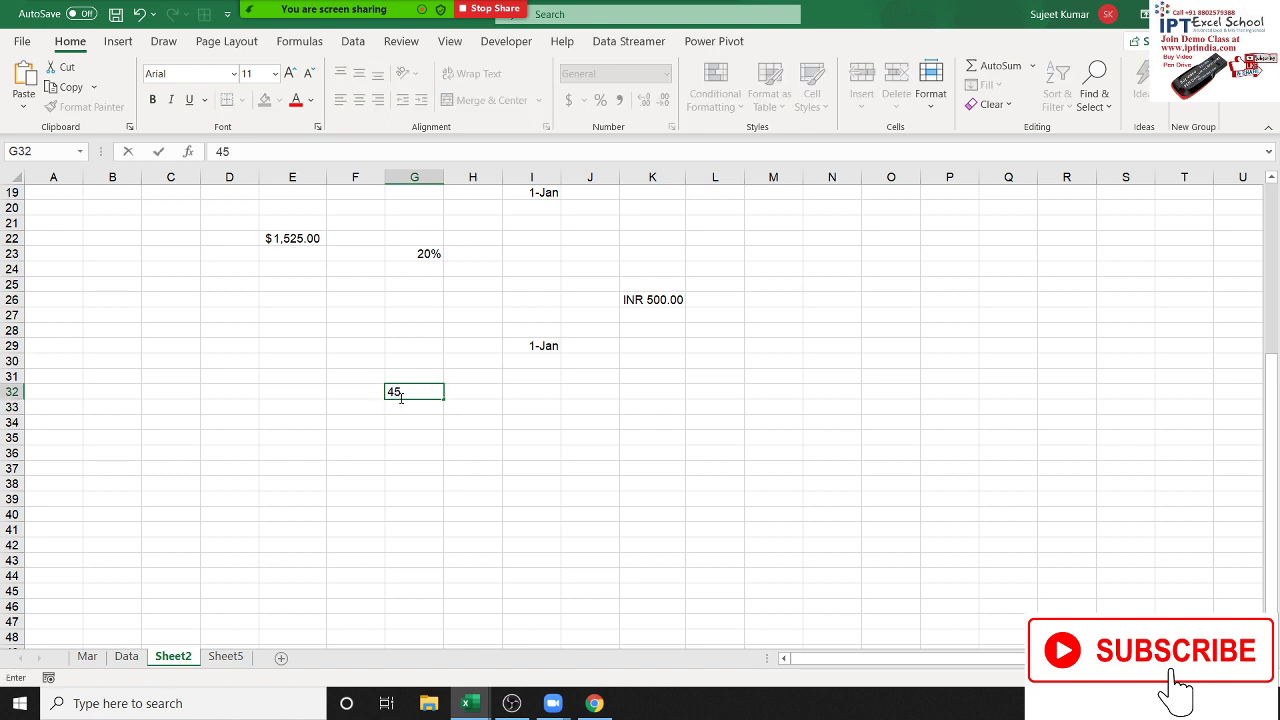
pyautogui.write('30:')
pyautogui.write('8')
pyautogui.press('Return')
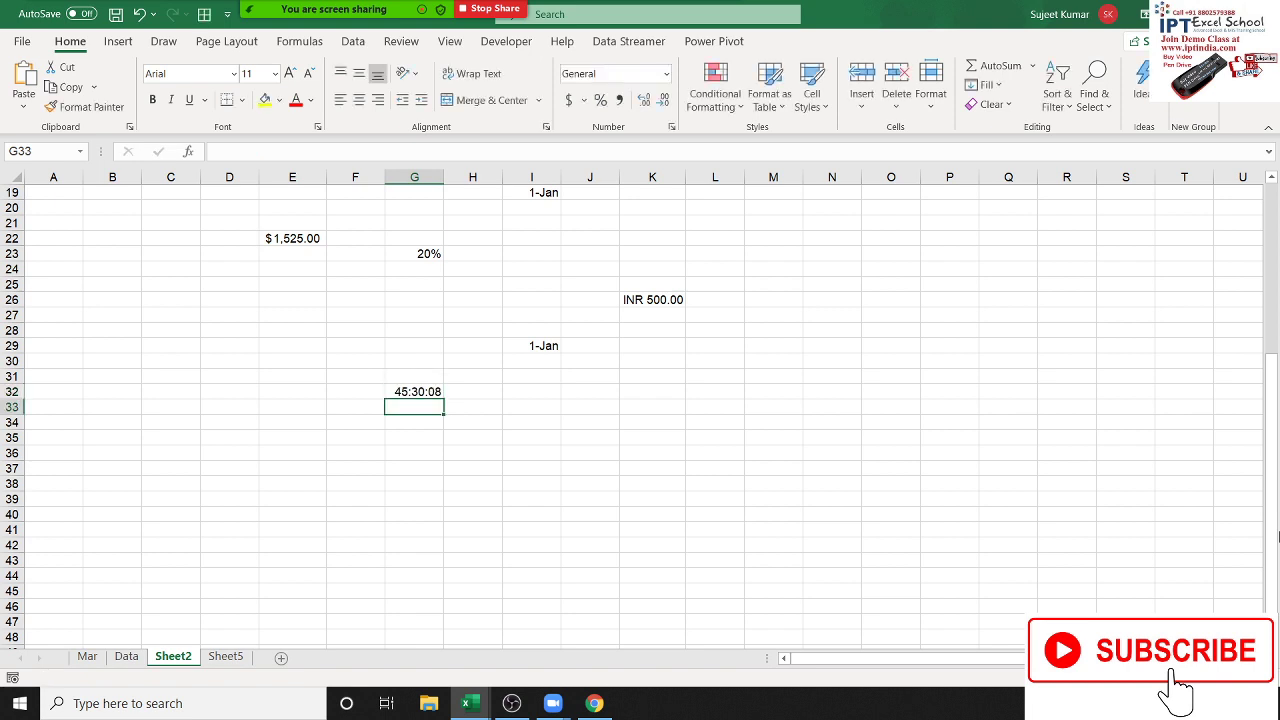
pyautogui.press('Up')
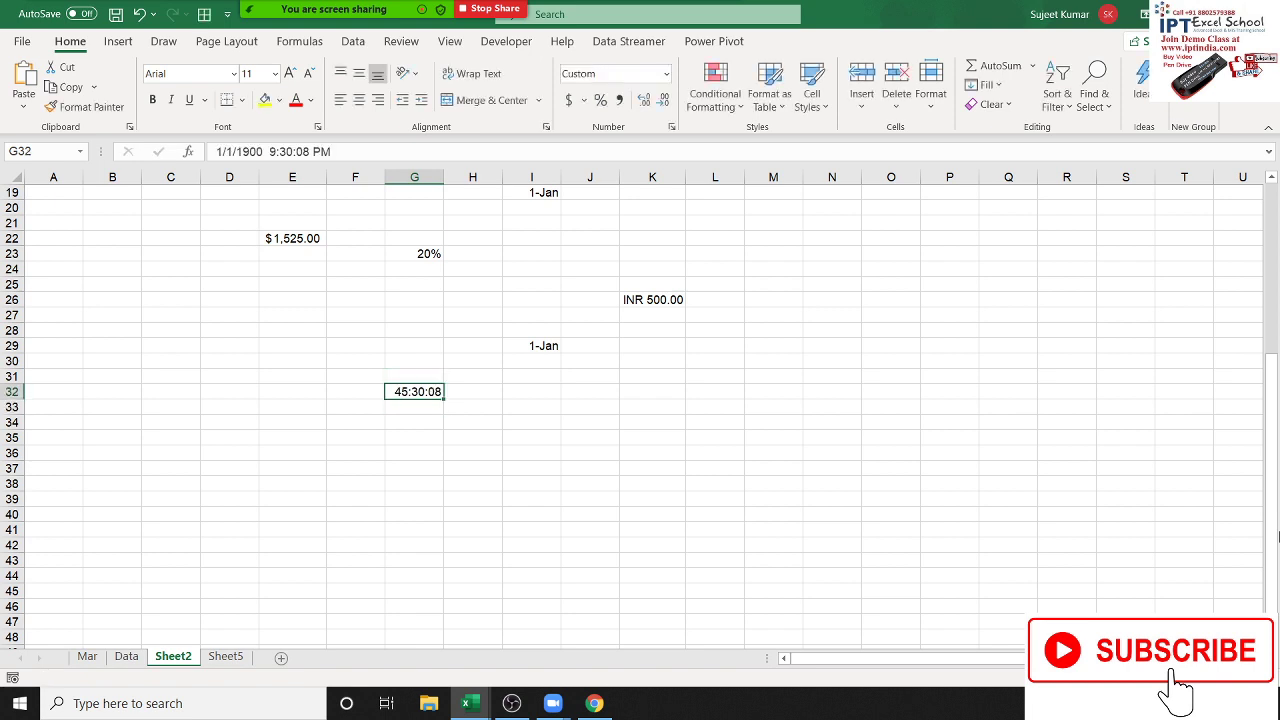
pyautogui.click(666, 73)
pyautogui.click(660, 100)
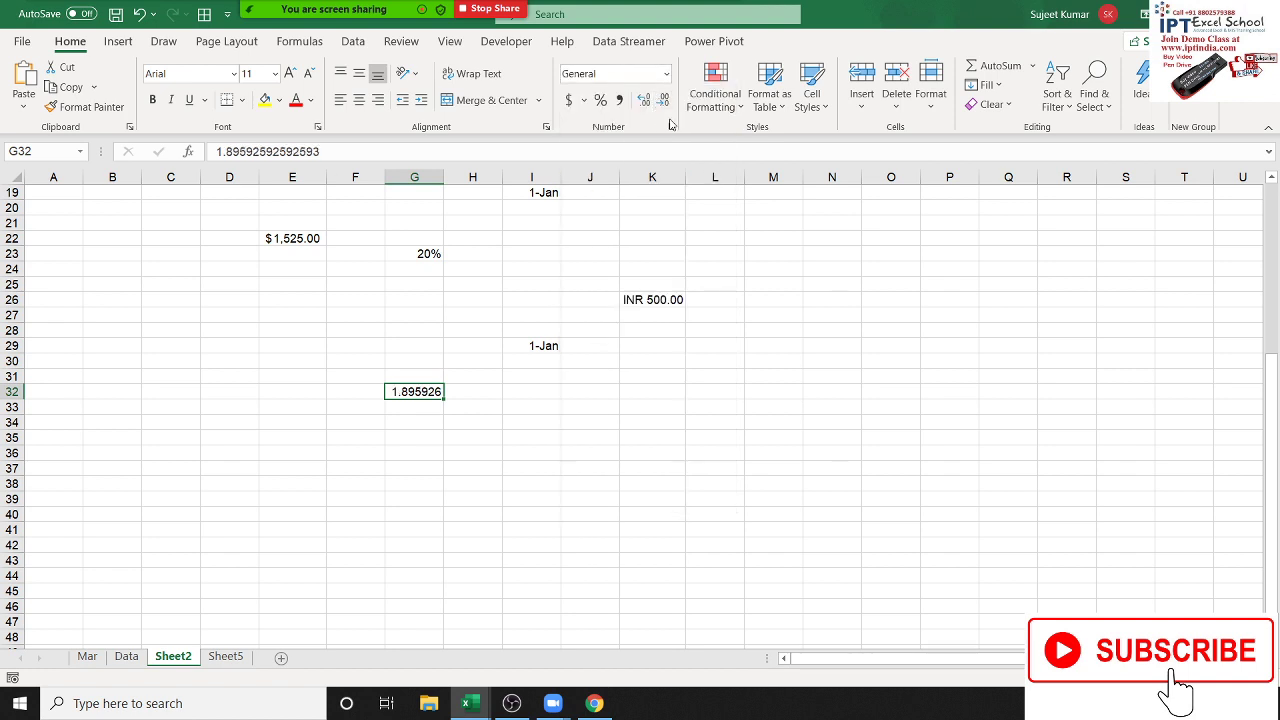
# Format G32 with the 37:30:55 elapsed-time style so it shows 45:30:08
pyautogui.click(671, 127)
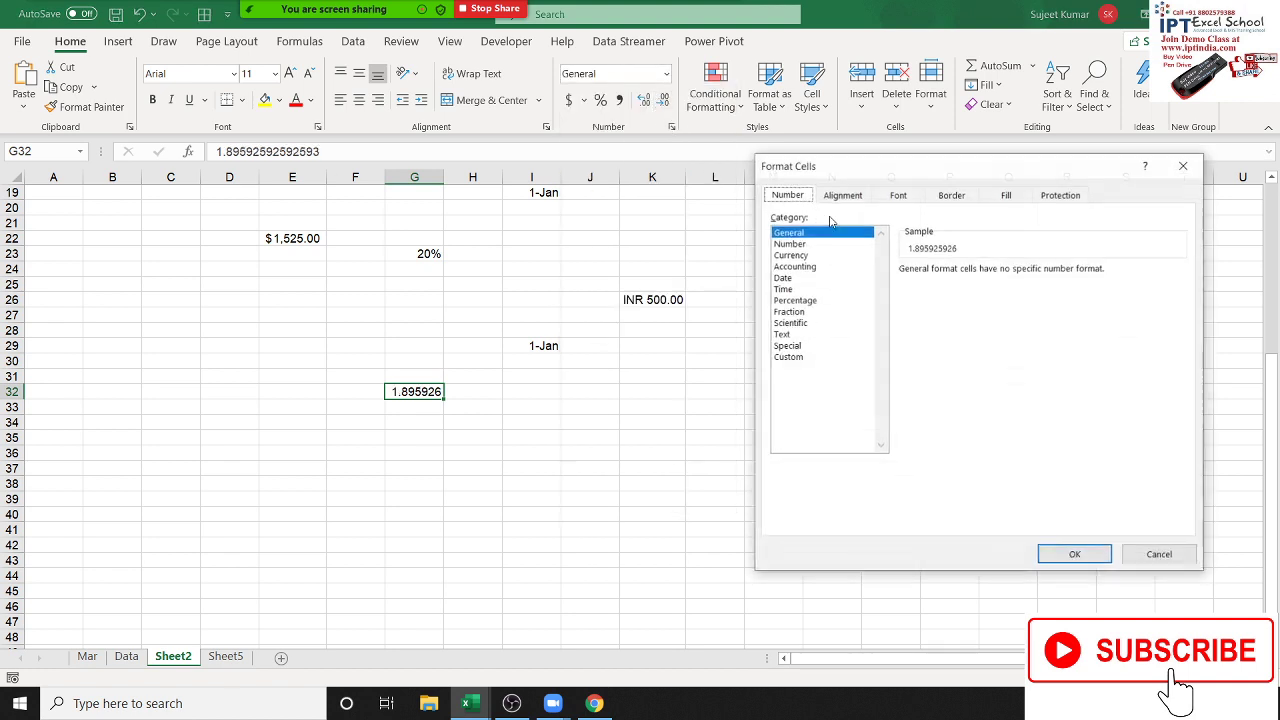
pyautogui.click(815, 278)
pyautogui.click(813, 289)
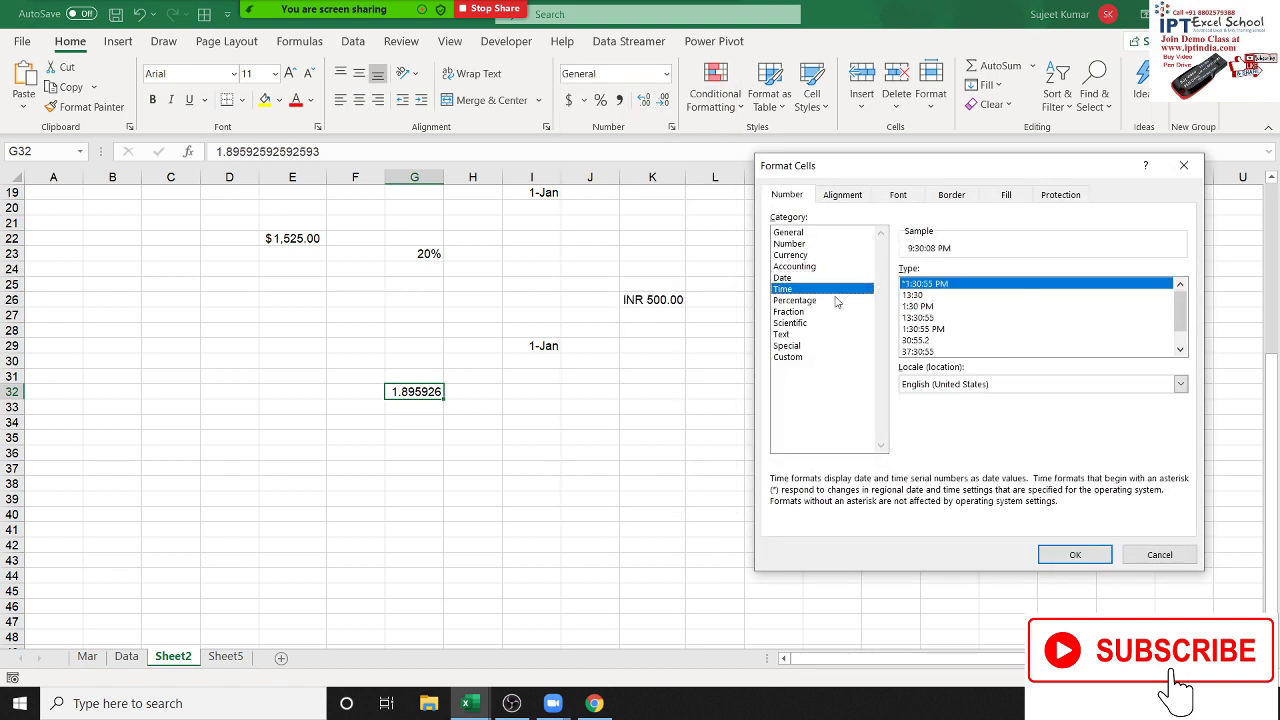
pyautogui.click(918, 318)
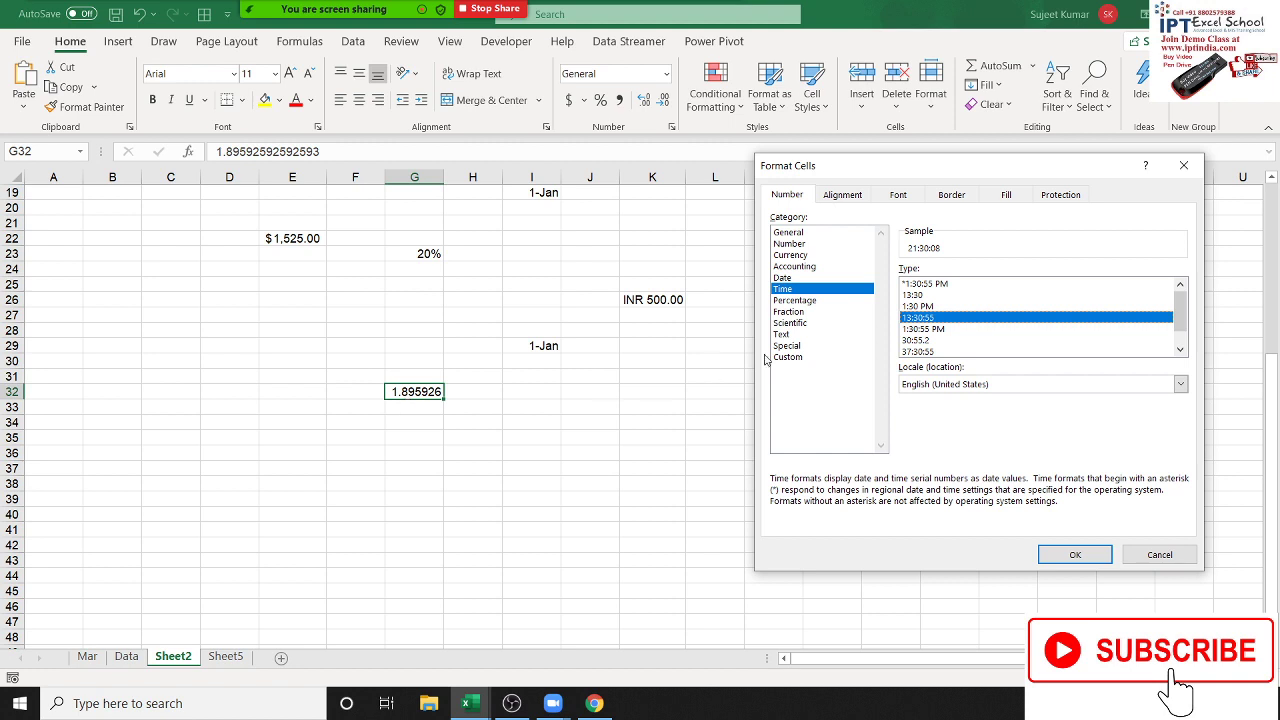
pyautogui.click(908, 352)
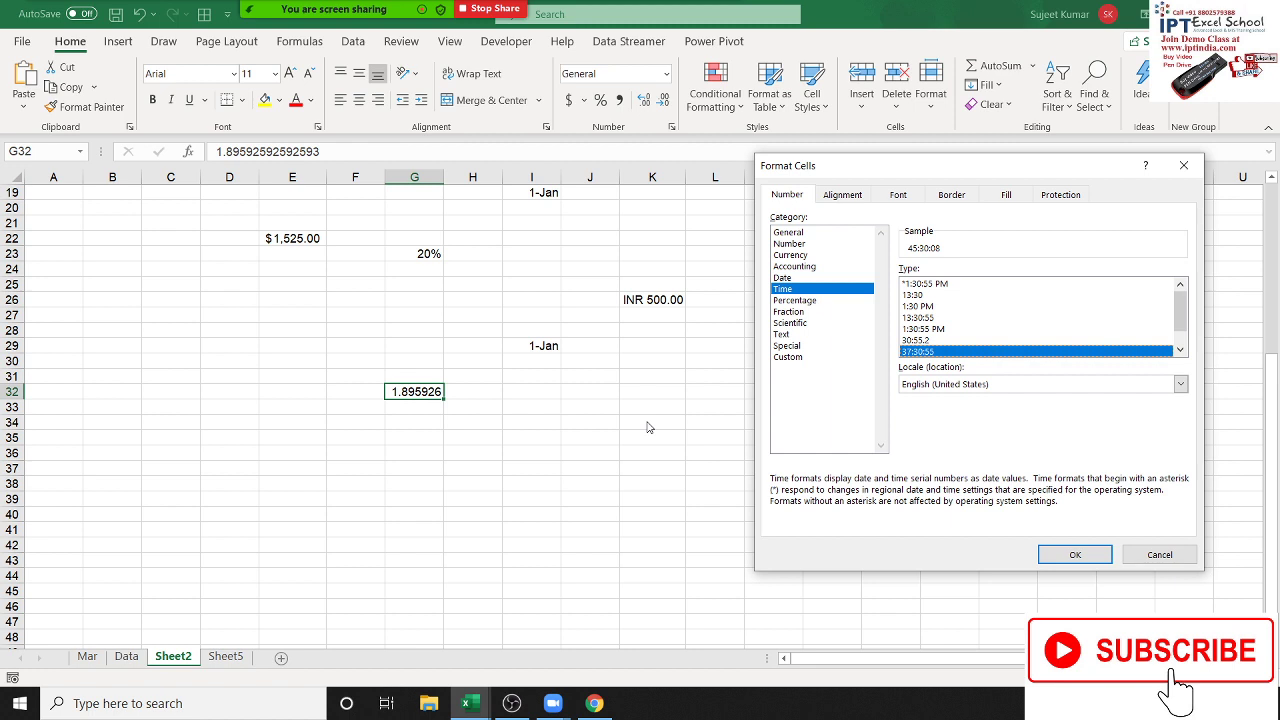
pyautogui.click(1088, 556)
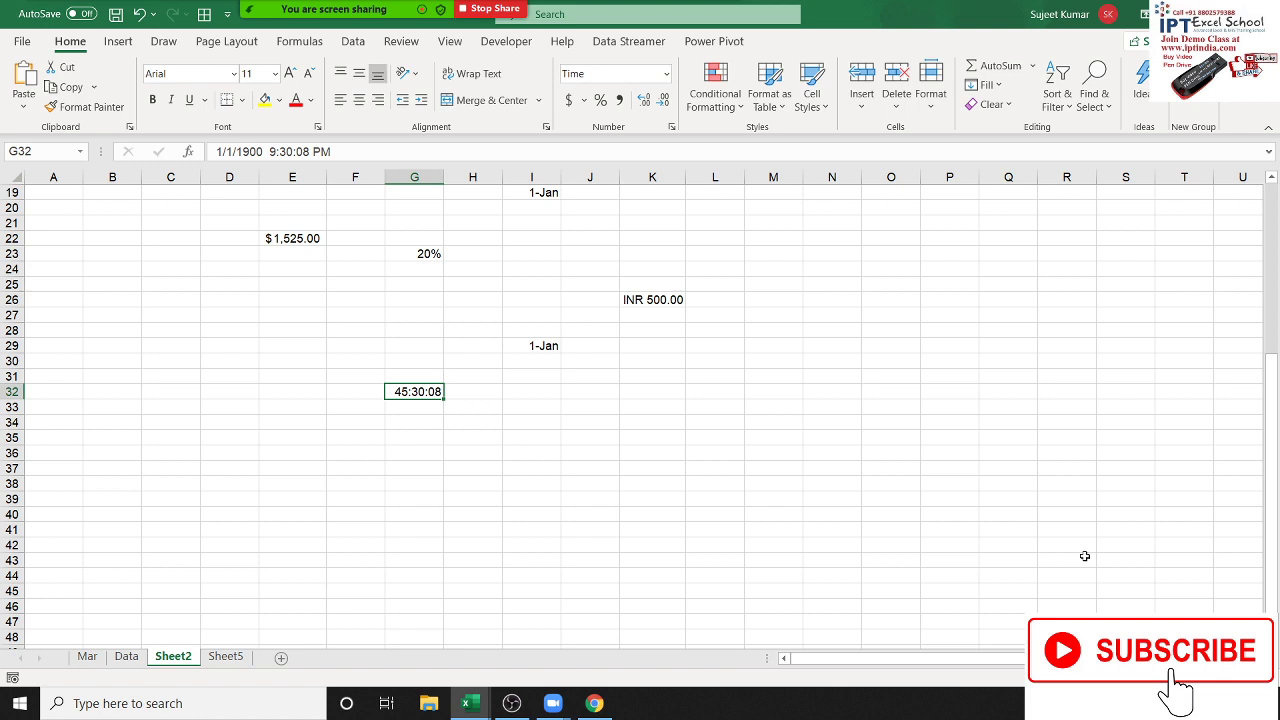
# Preview G32 as Percentage and Fraction, then cancel without applying
pyautogui.click(670, 127)
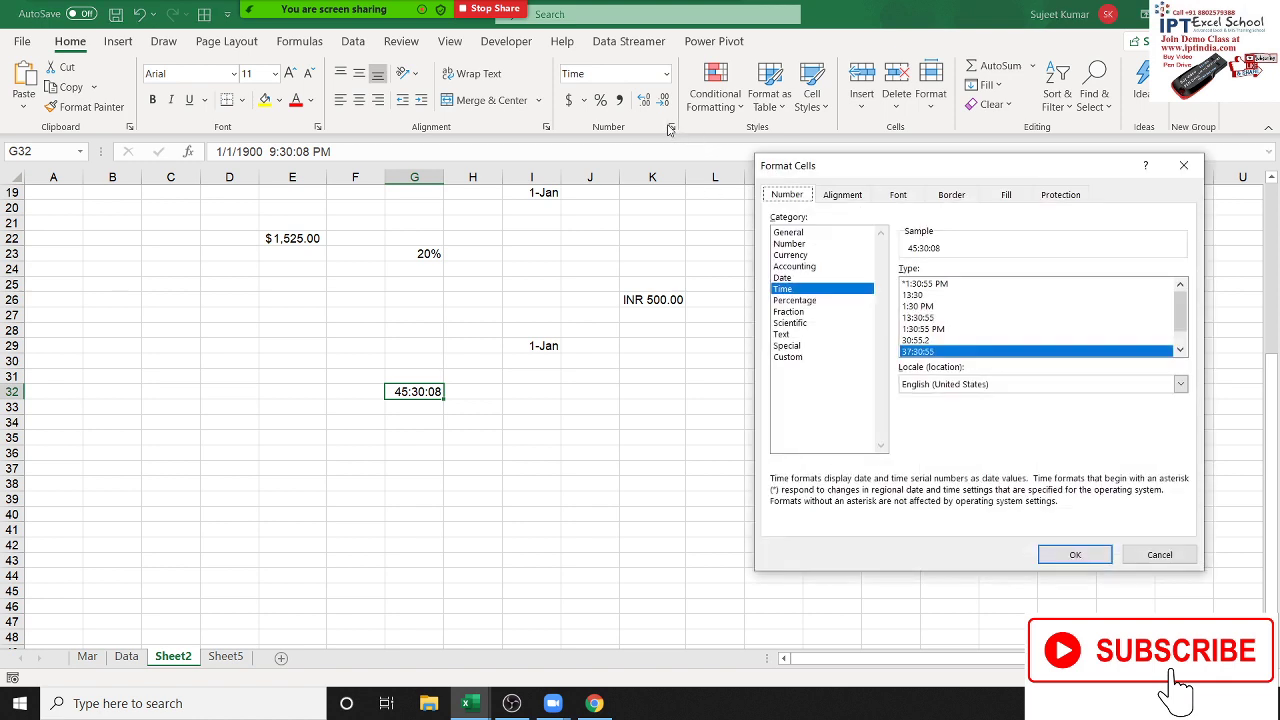
pyautogui.click(799, 303)
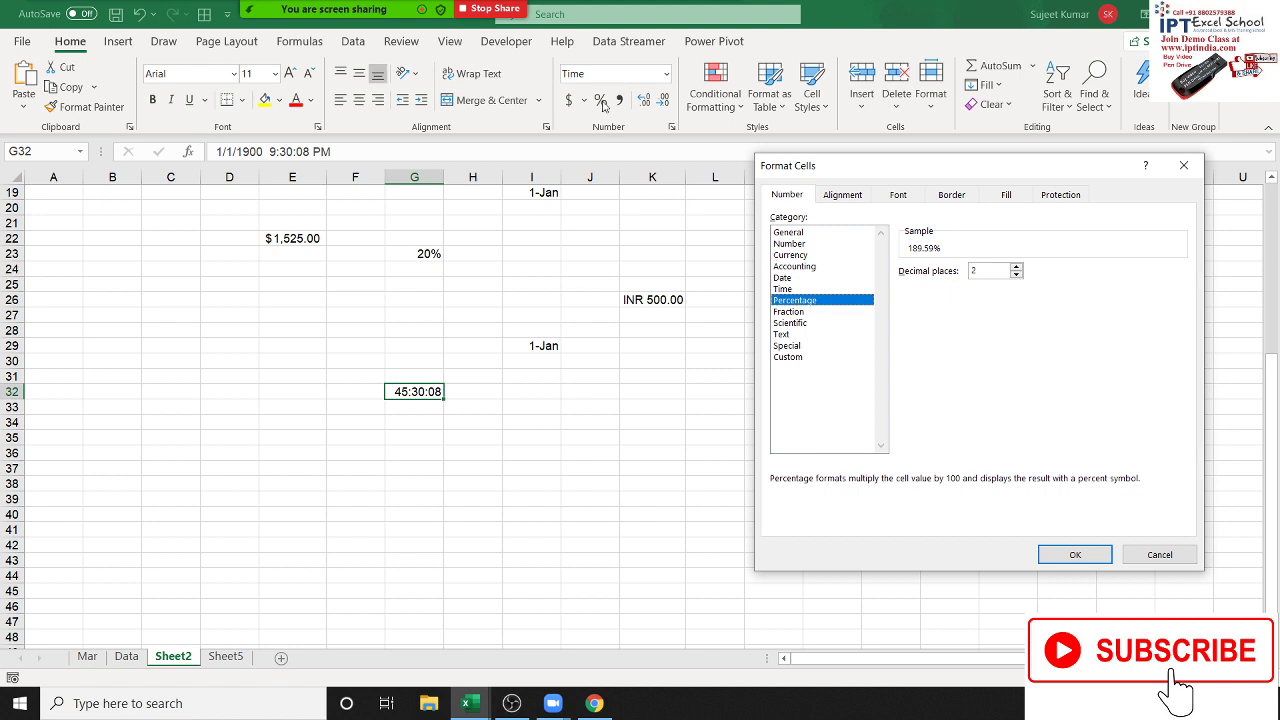
pyautogui.click(810, 312)
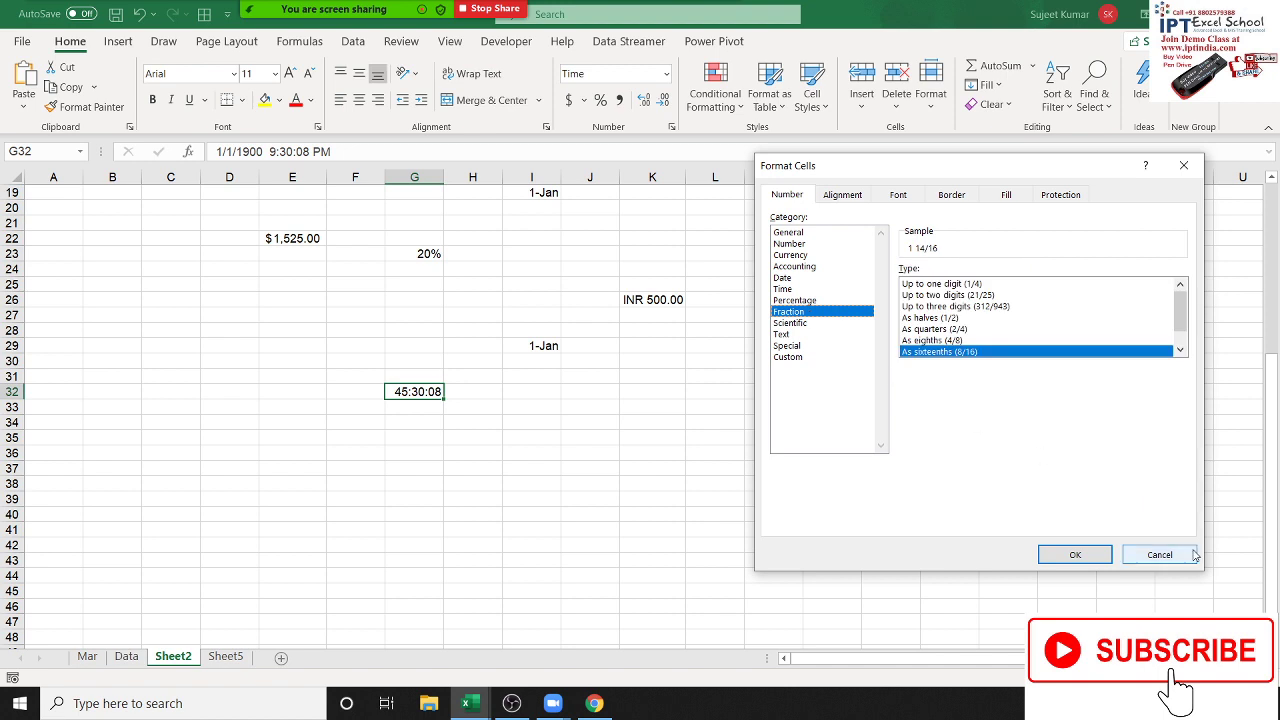
pyautogui.click(1160, 558)
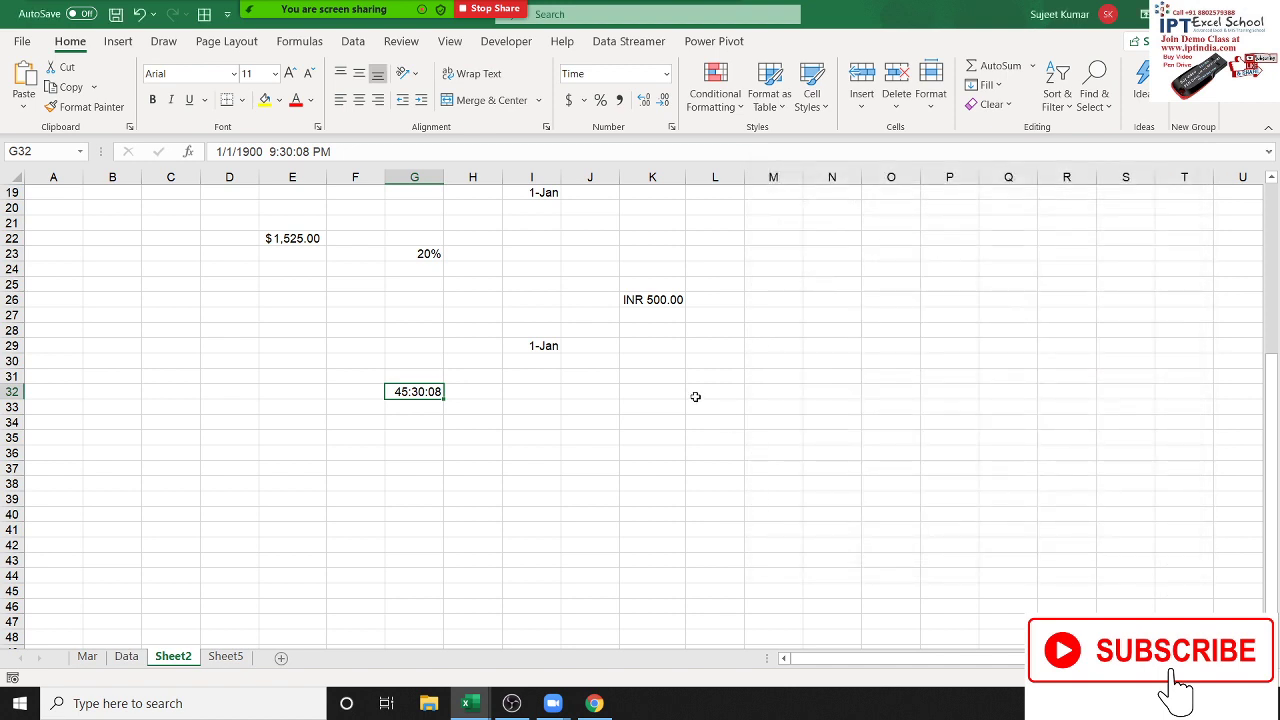
# Enter 2.5 in L32 and format it as halves so it shows 2 1/2
pyautogui.click(695, 397)
pyautogui.write('2.5')
pyautogui.press('Return')
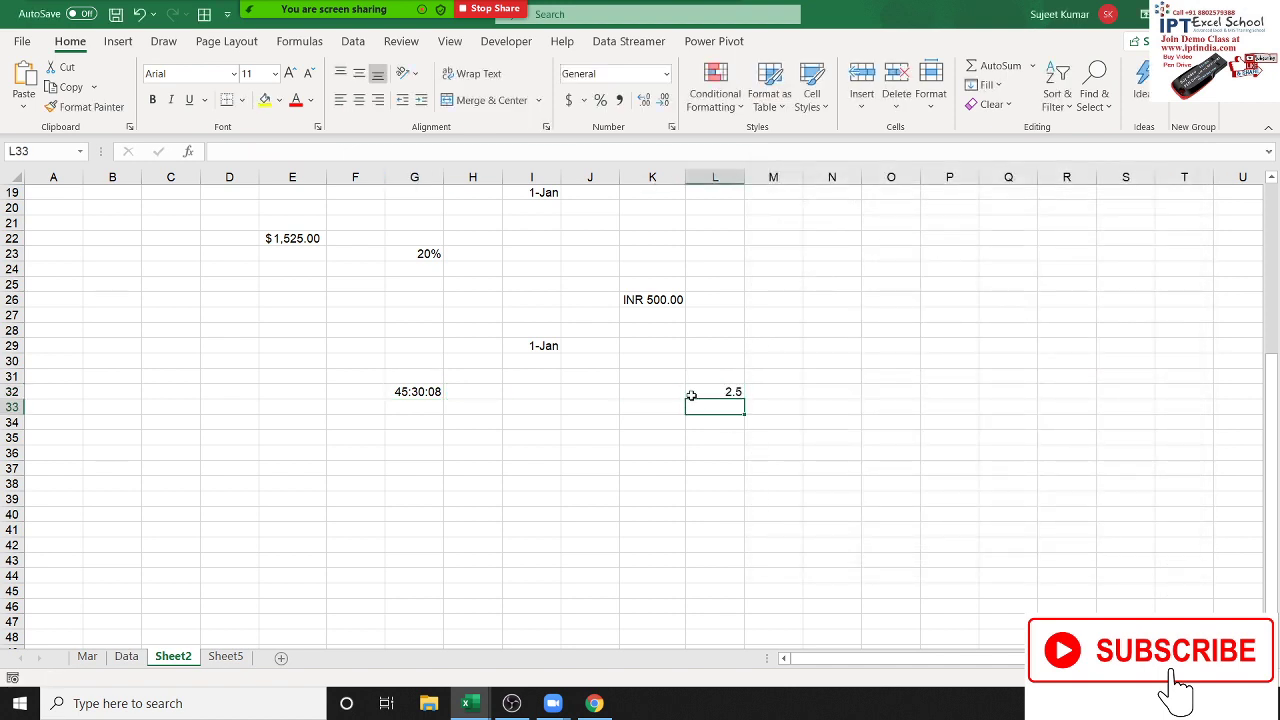
pyautogui.click(691, 393)
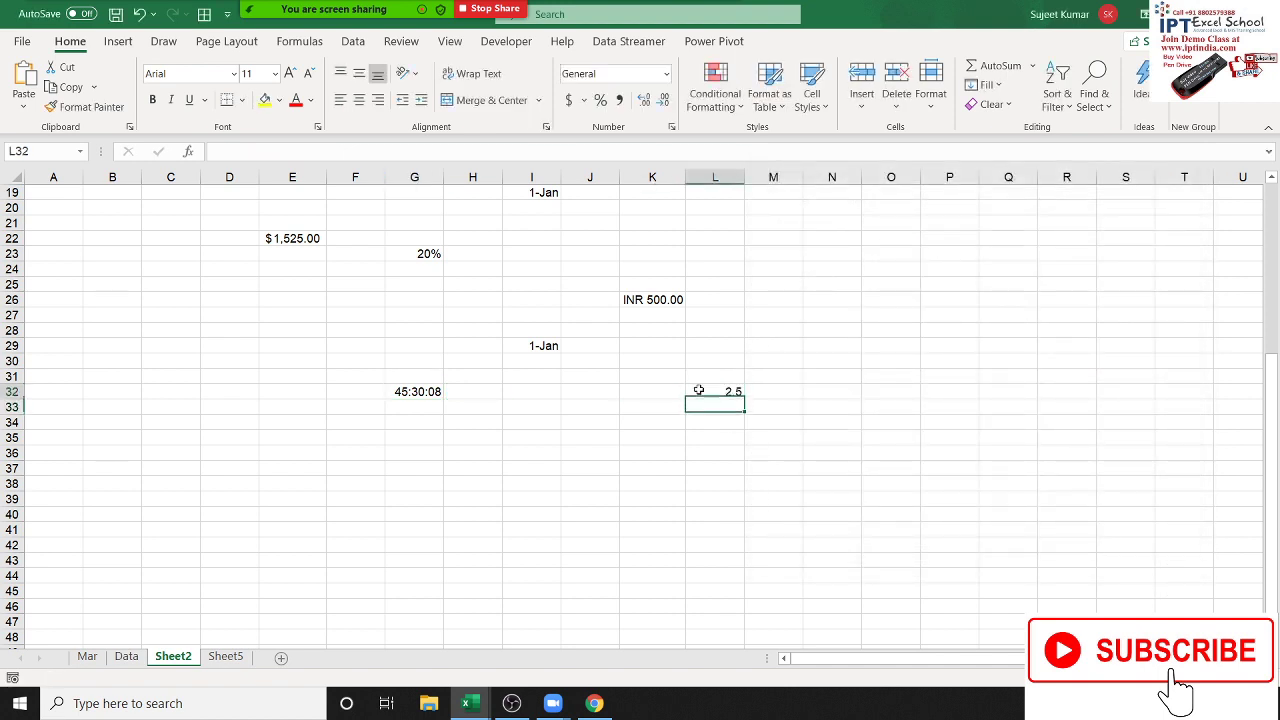
pyautogui.click(670, 128)
pyautogui.click(790, 312)
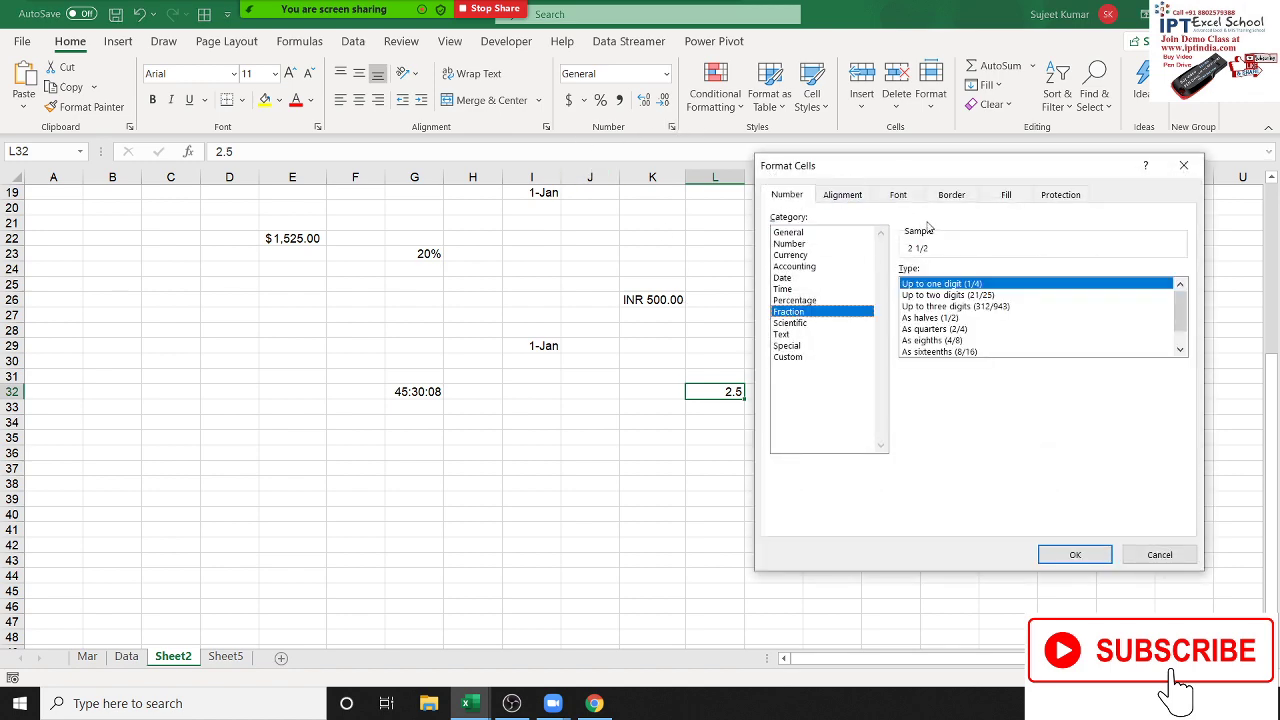
pyautogui.moveTo(920, 166); pyautogui.dragTo(999, 142)
pyautogui.click(1027, 293)
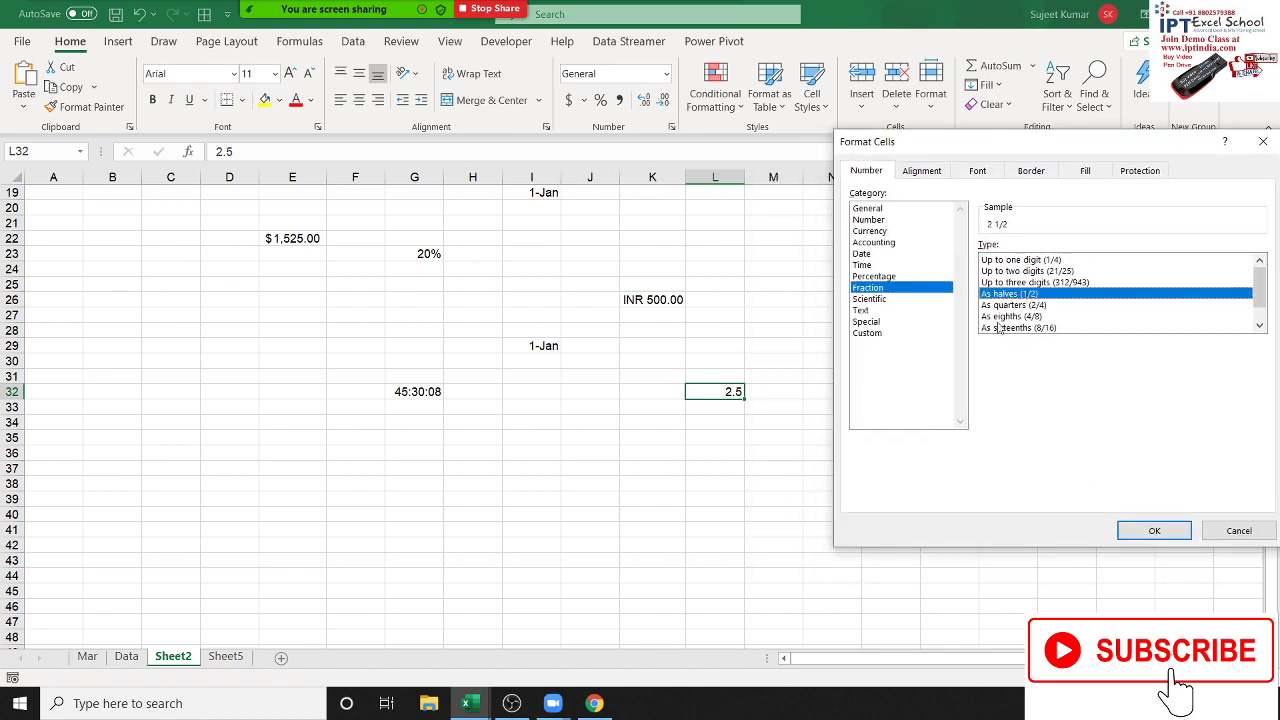
pyautogui.click(1154, 530)
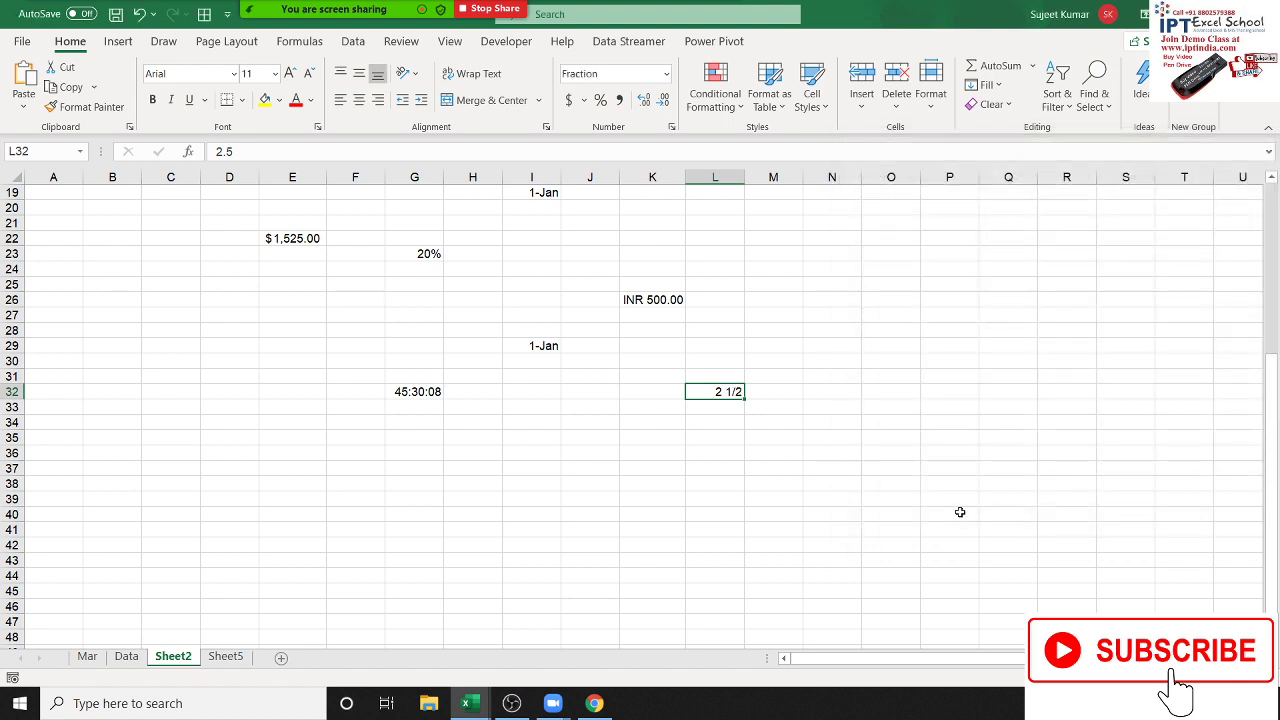
# Reformat L32 as quarters so it displays 2 2/4
pyautogui.click(669, 131)
pyautogui.click(1026, 306)
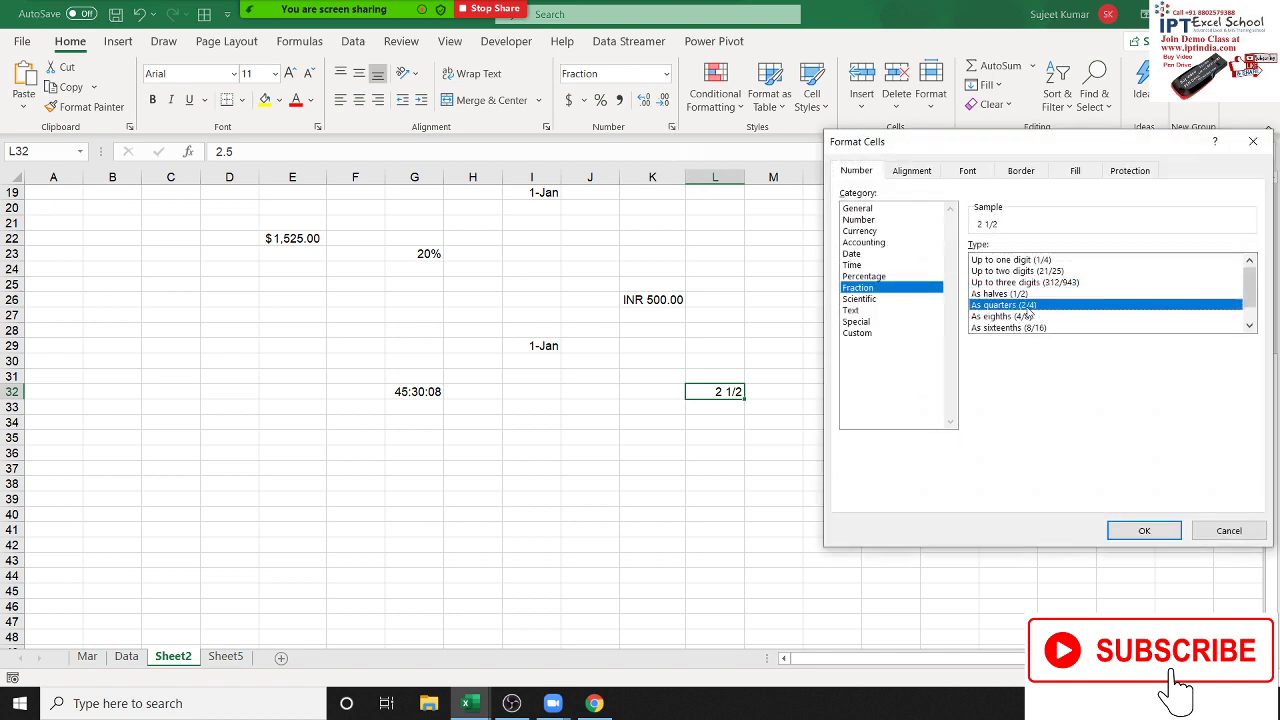
pyautogui.click(1151, 536)
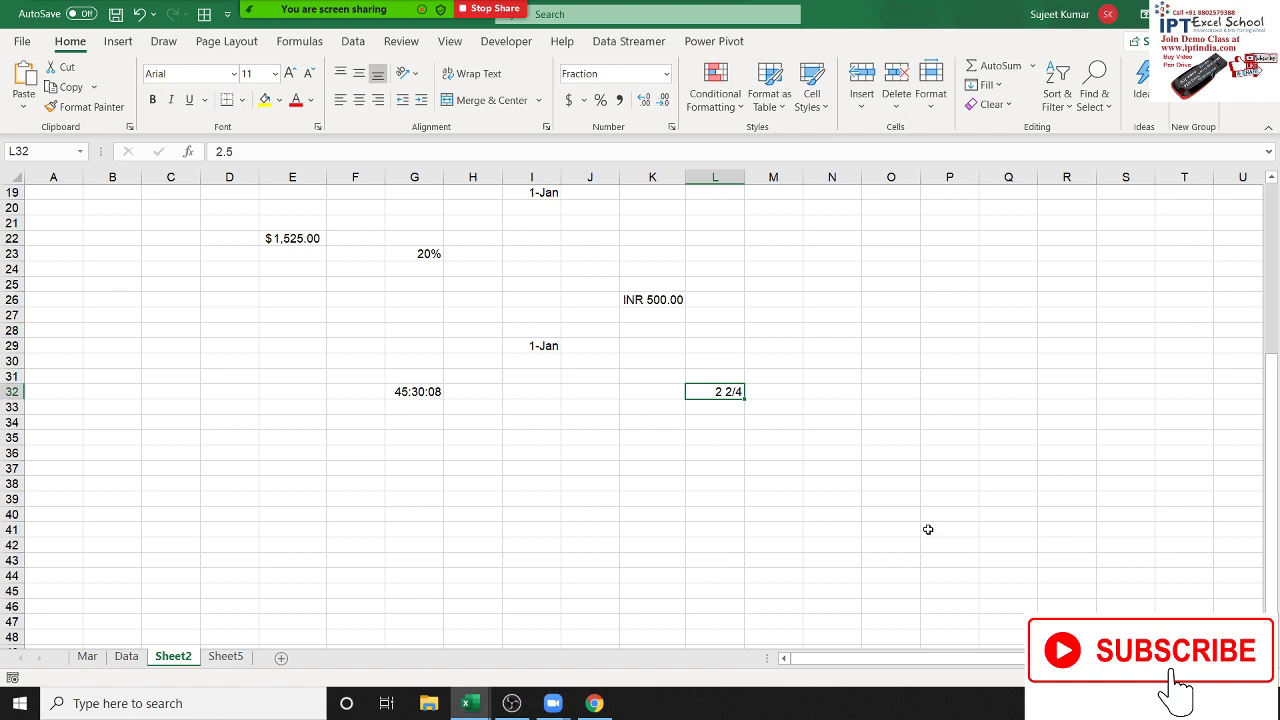
# For H35, preview the Scientific and Text formats, then close without applying
pyautogui.click(488, 436)
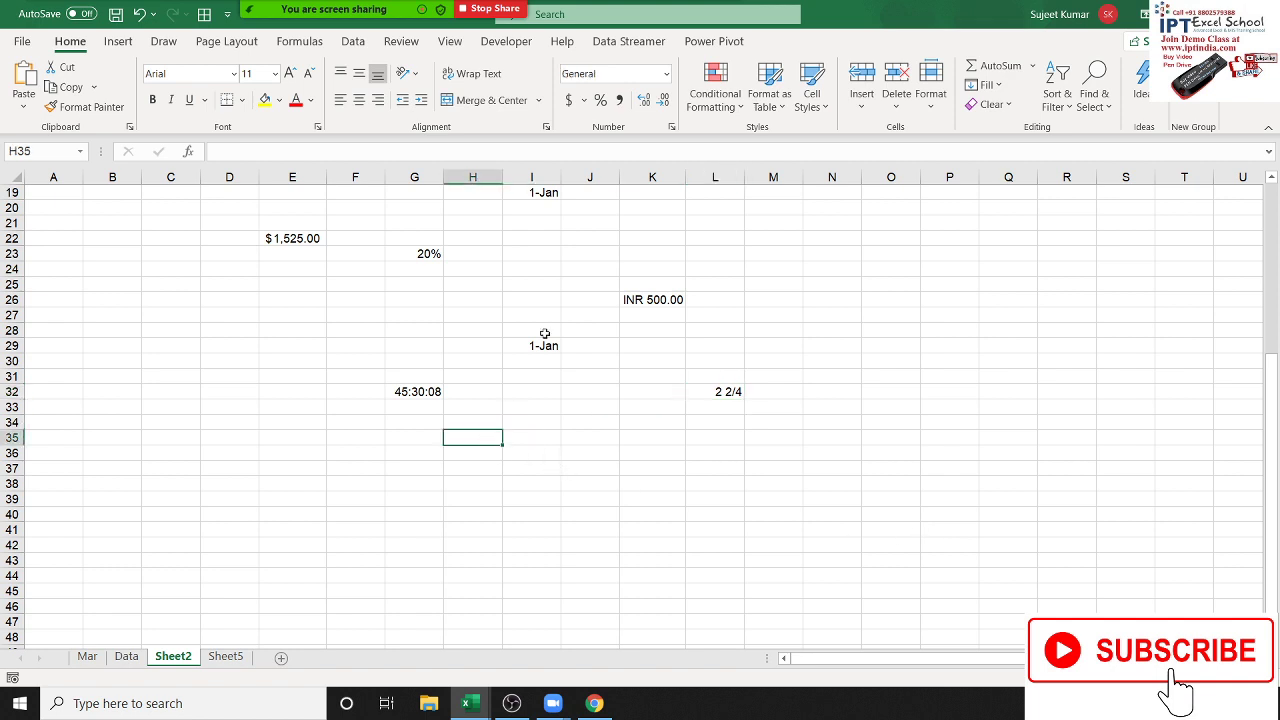
pyautogui.click(672, 127)
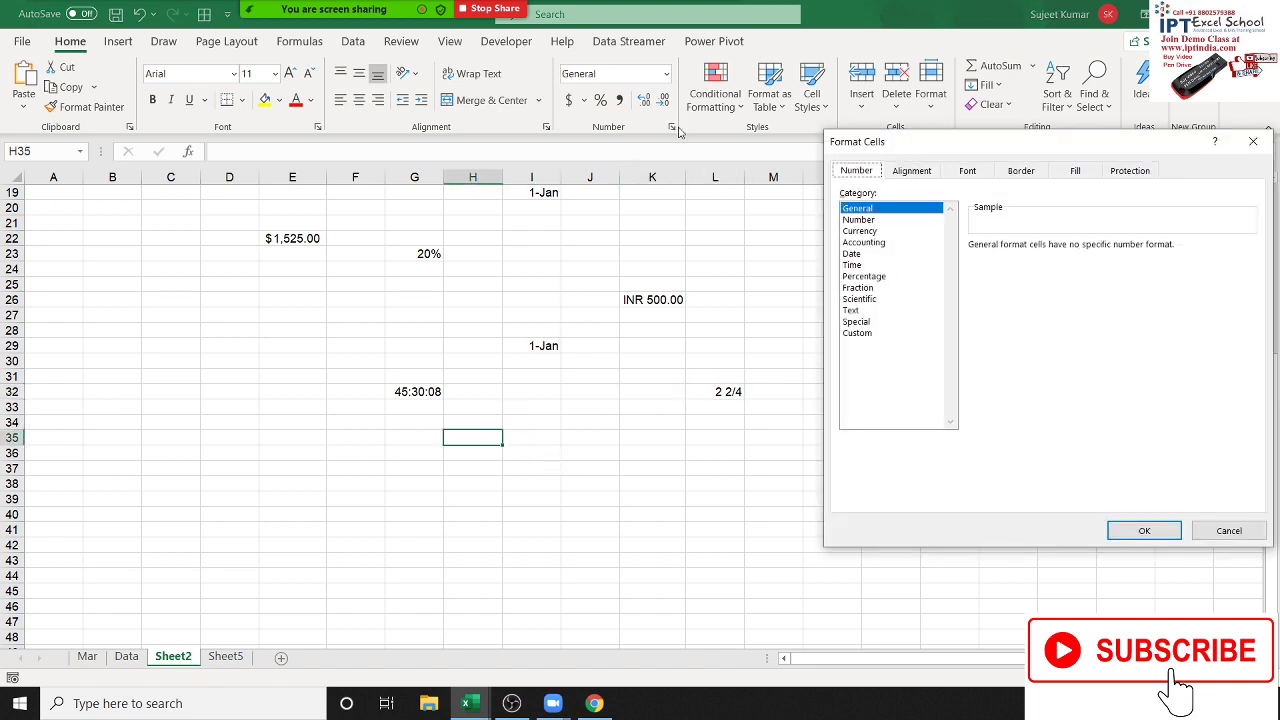
pyautogui.click(855, 300)
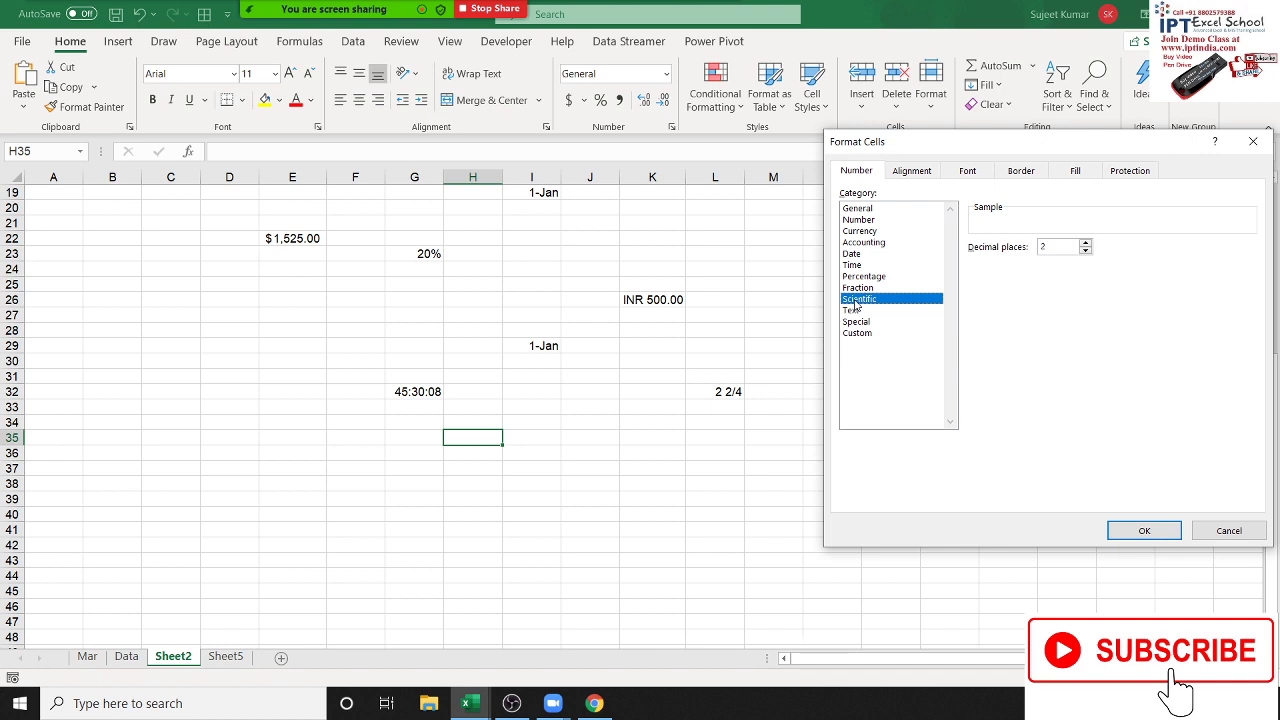
pyautogui.click(855, 311)
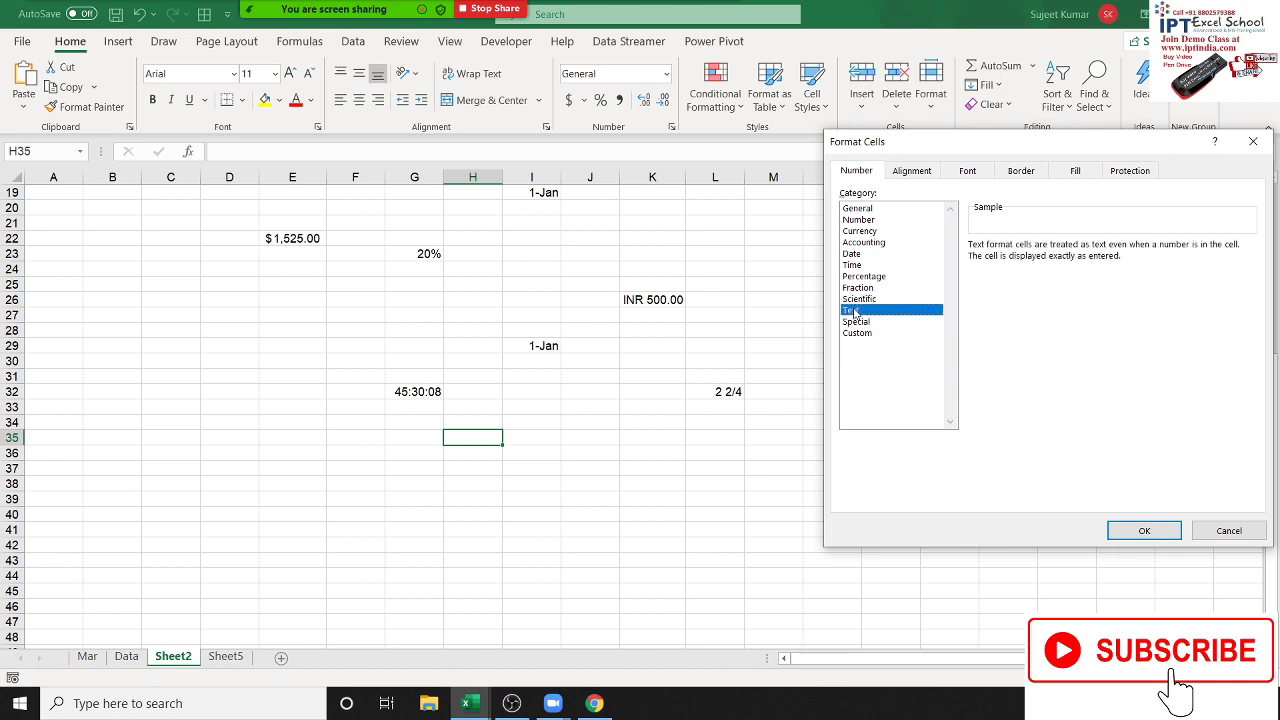
pyautogui.press('Return')
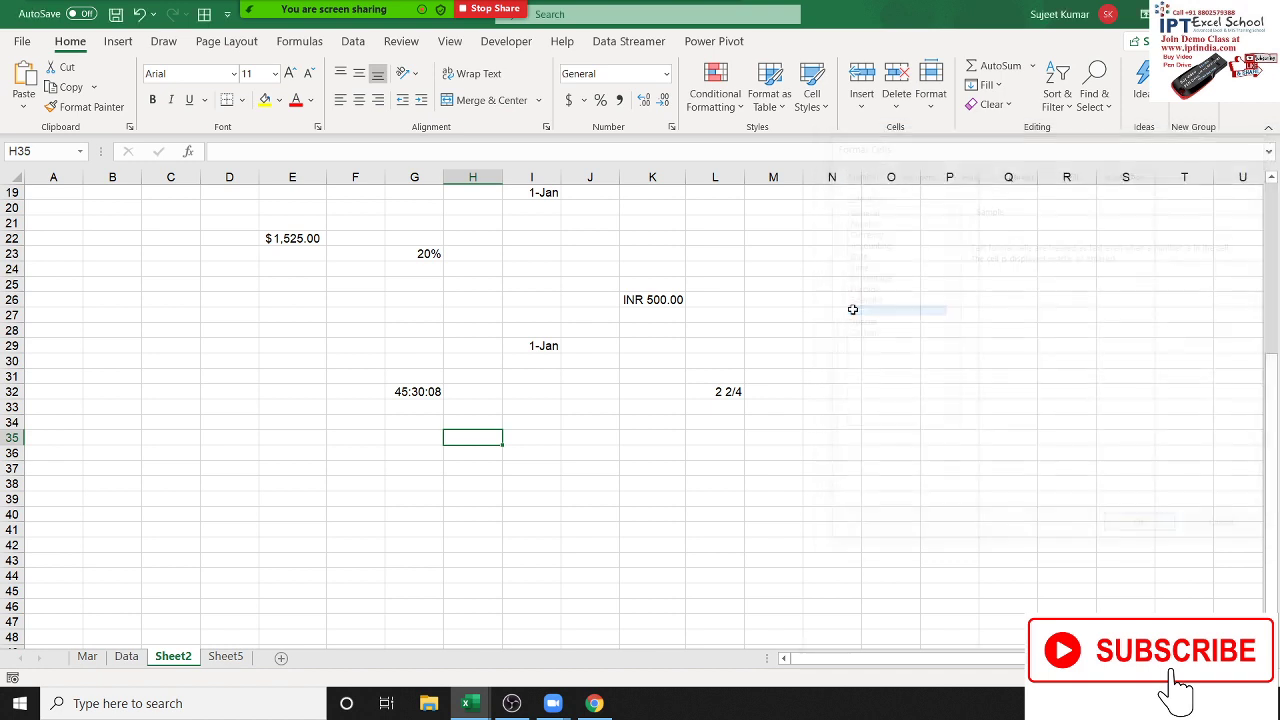
pyautogui.scroll(6, 834, 265)
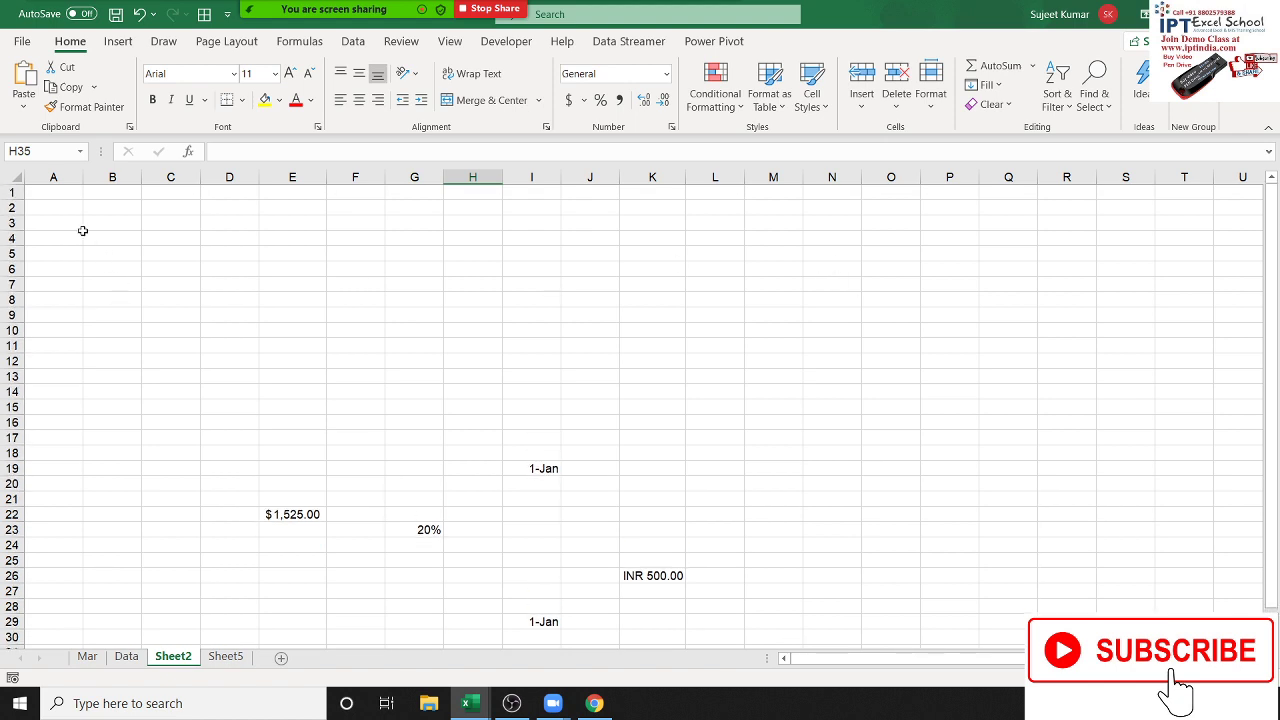
# Type the heading Chq in A1 and the cheque number 0012654 in A2
pyautogui.click(56, 192)
pyautogui.write('C')
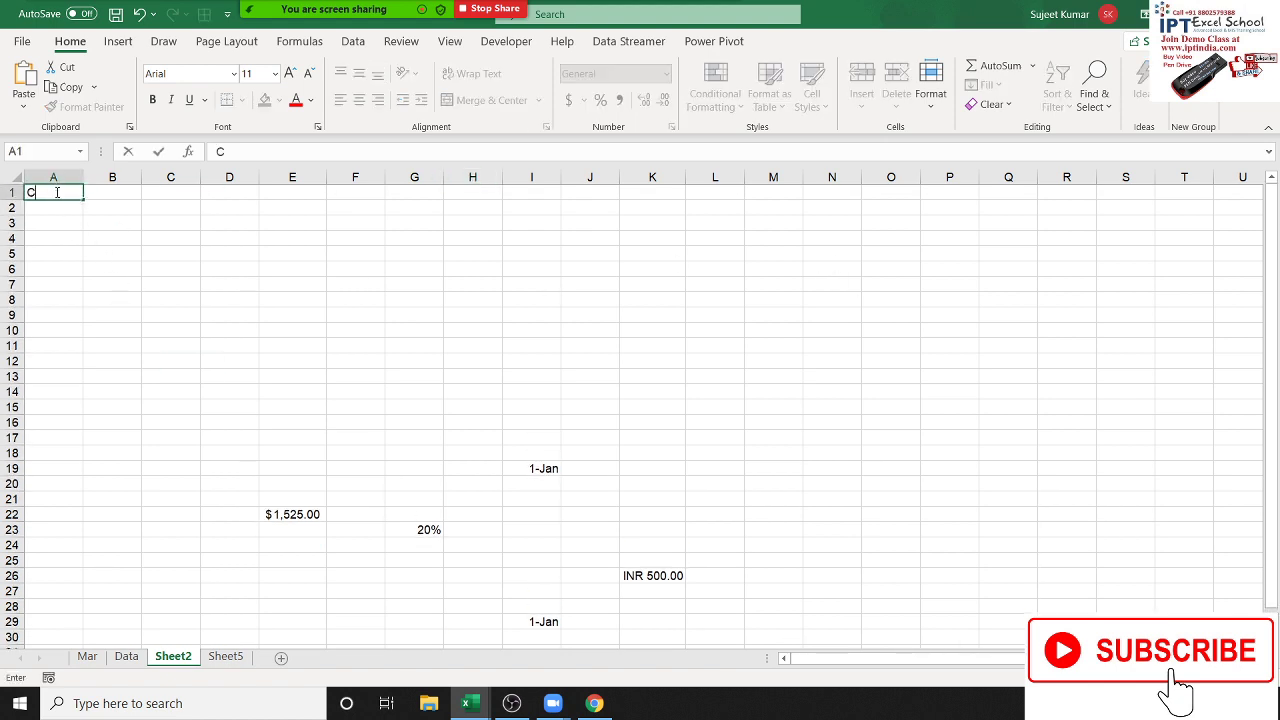
pyautogui.write('hq')
pyautogui.press('Return')
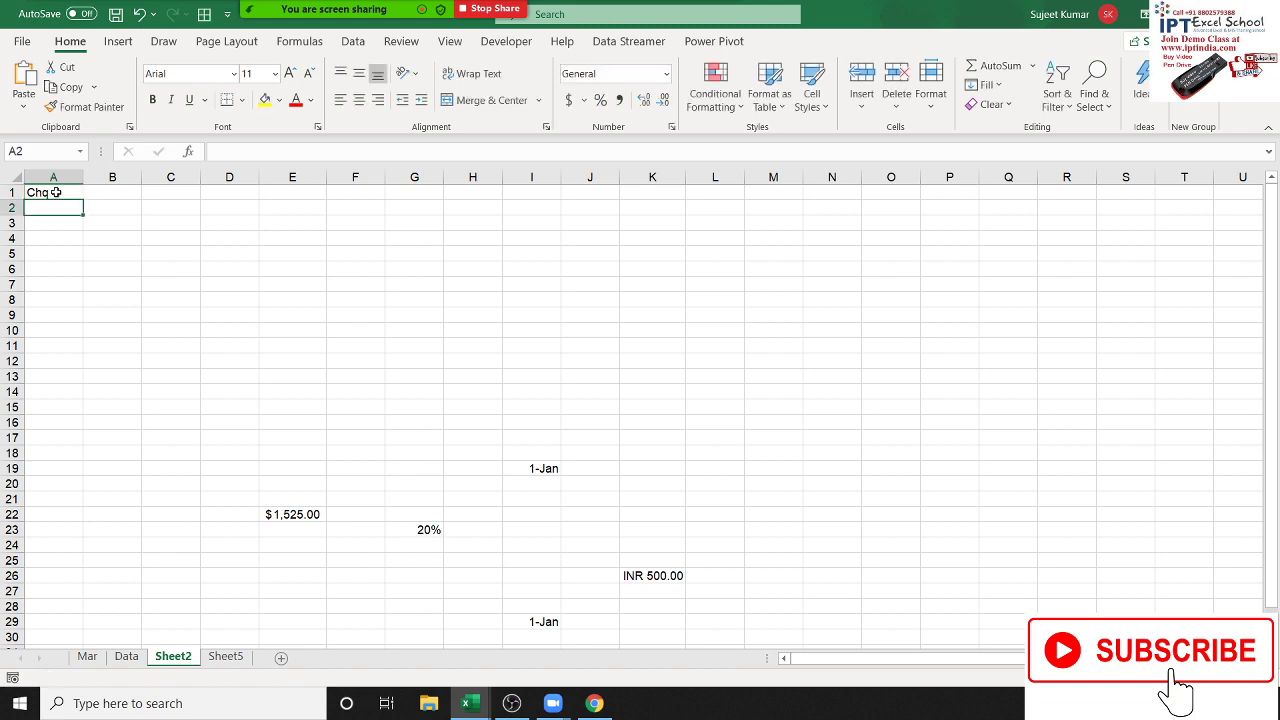
pyautogui.write('00')
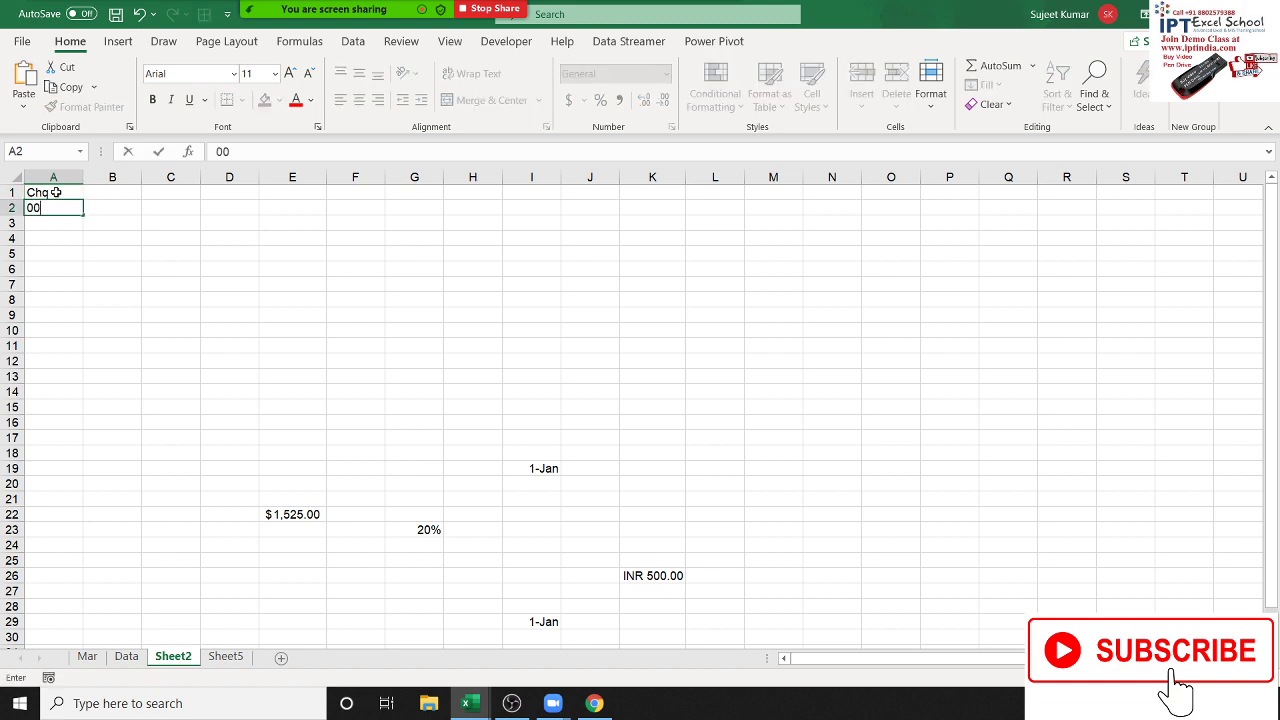
pyautogui.write('12654')
pyautogui.press('Return')
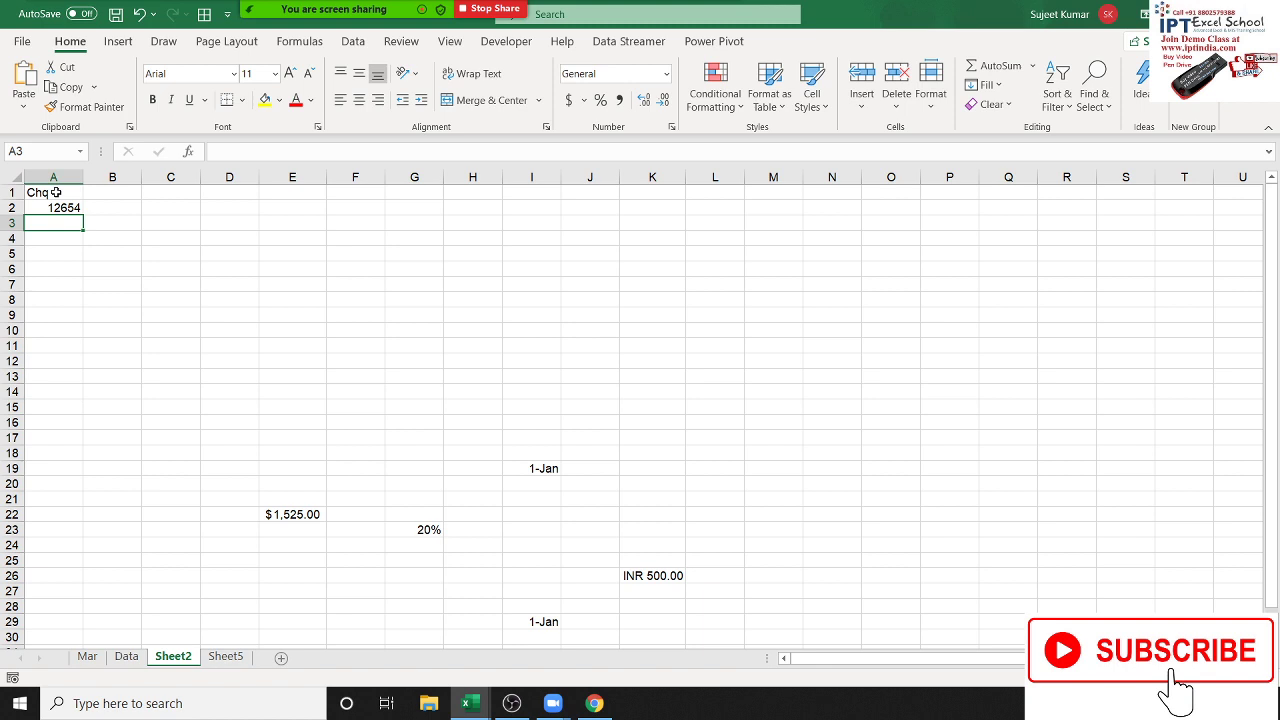
# Re-enter A2 as '02152 and A3 as '12646 so they are stored as text
pyautogui.click(56, 208)
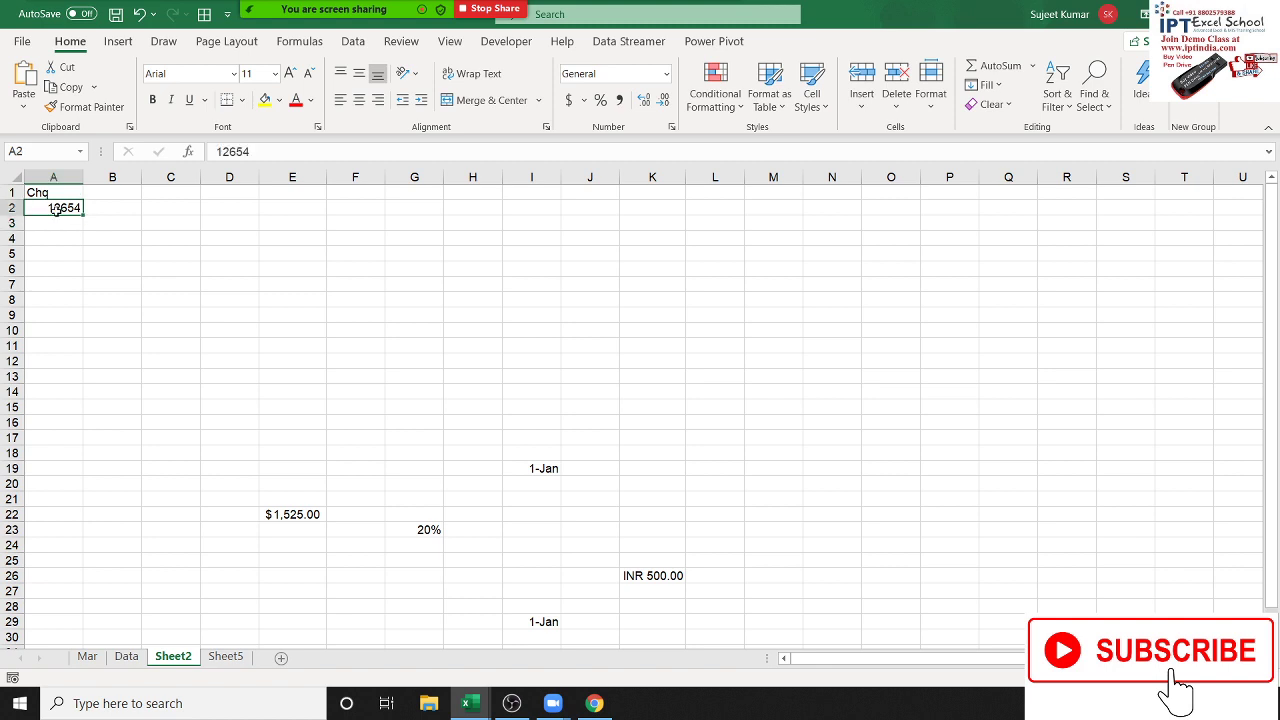
pyautogui.write("'")
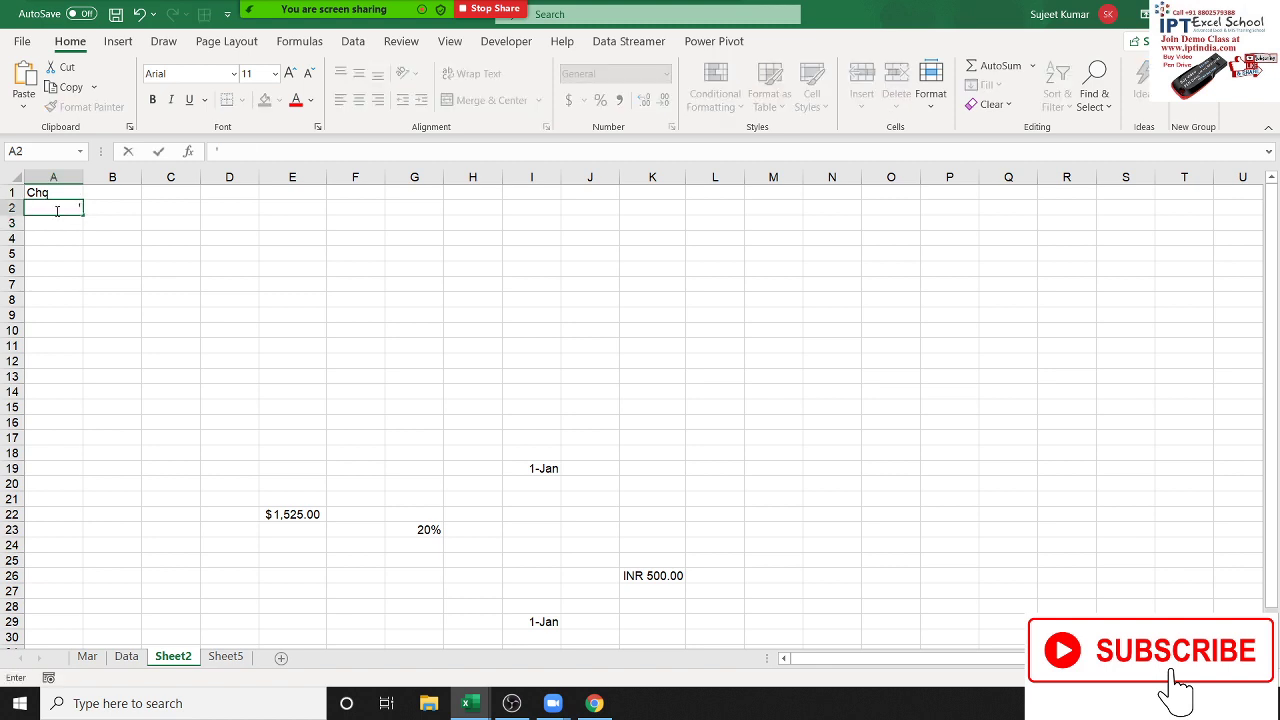
pyautogui.write('02152')
pyautogui.press('Return')
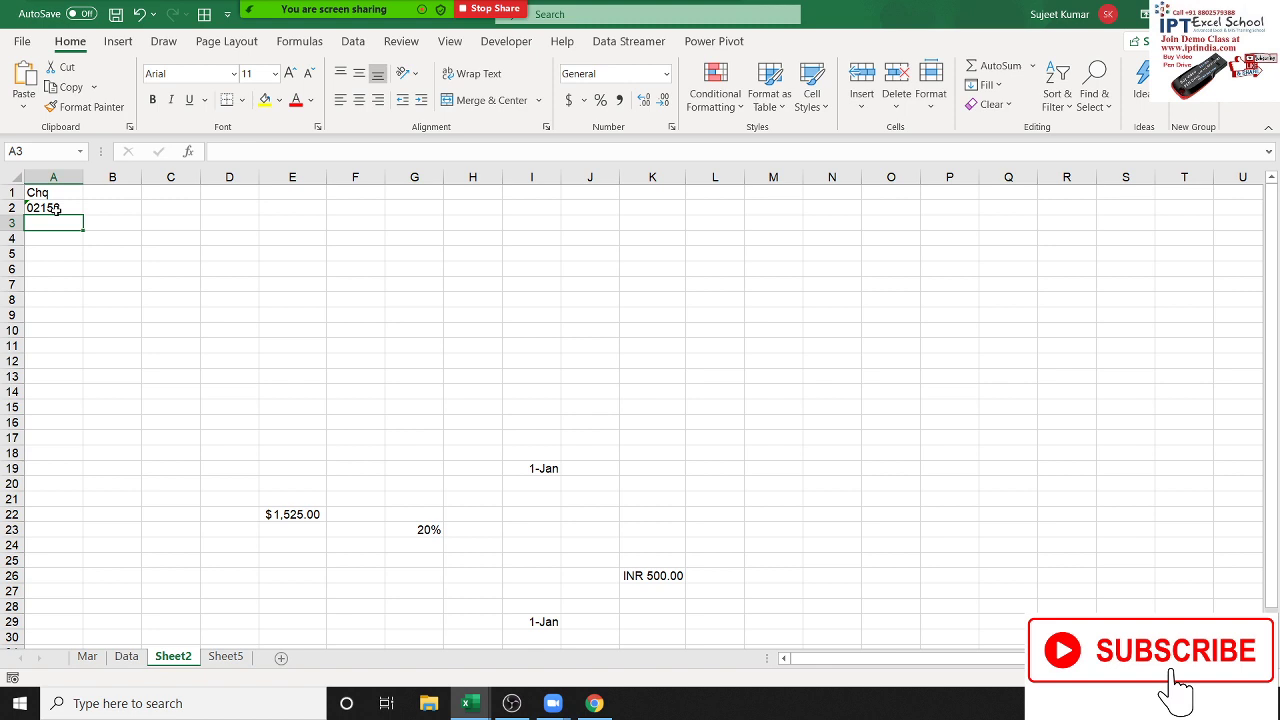
pyautogui.write("'")
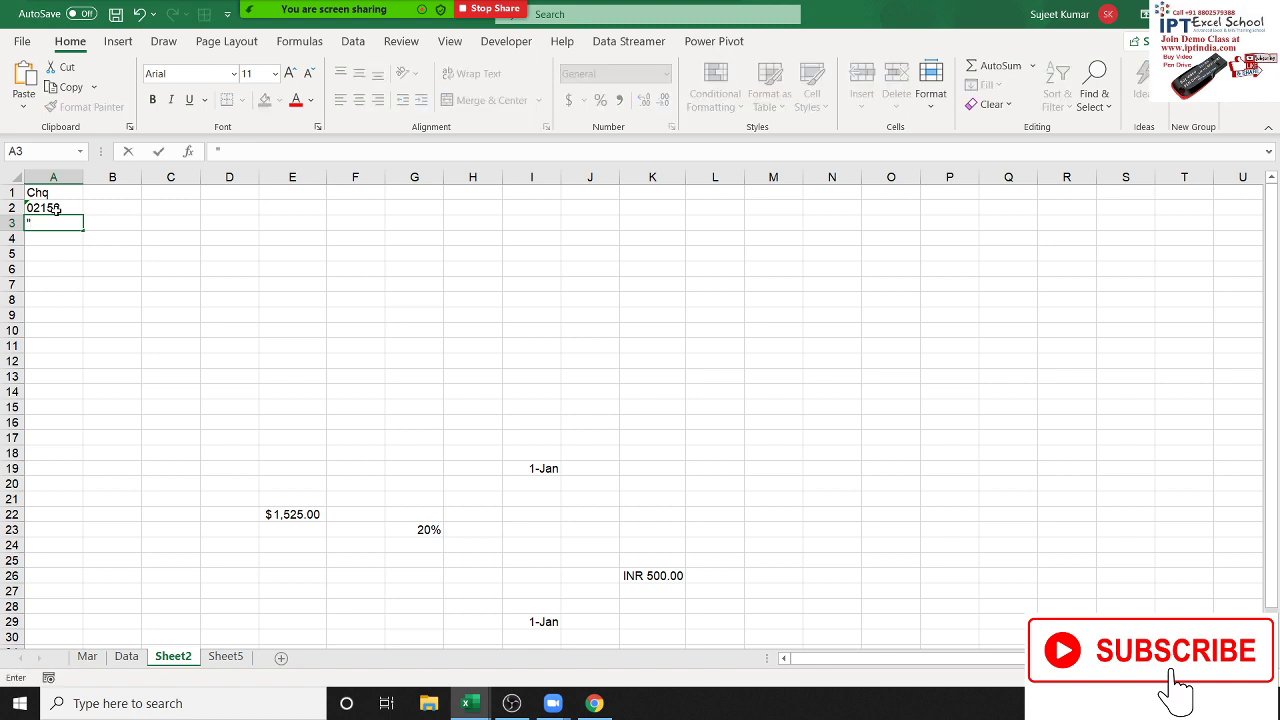
pyautogui.write('12646')
pyautogui.press('Return')
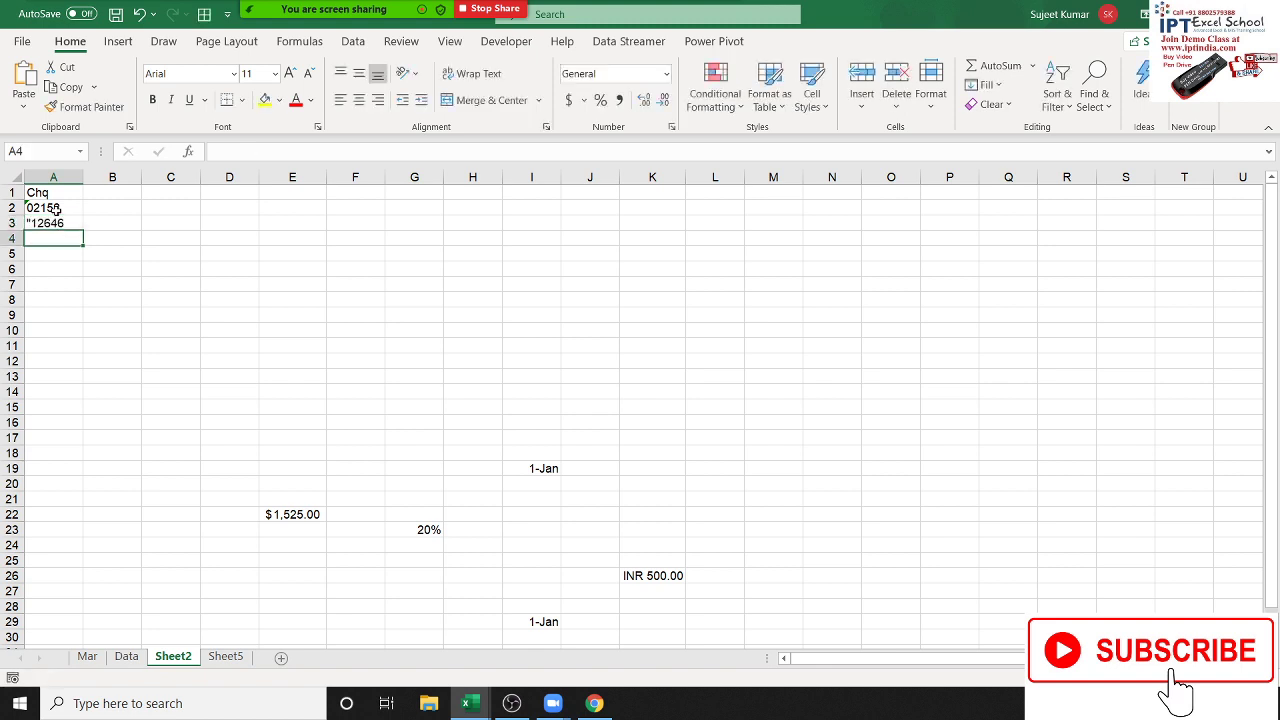
pyautogui.press('Up')
pyautogui.press('Up')
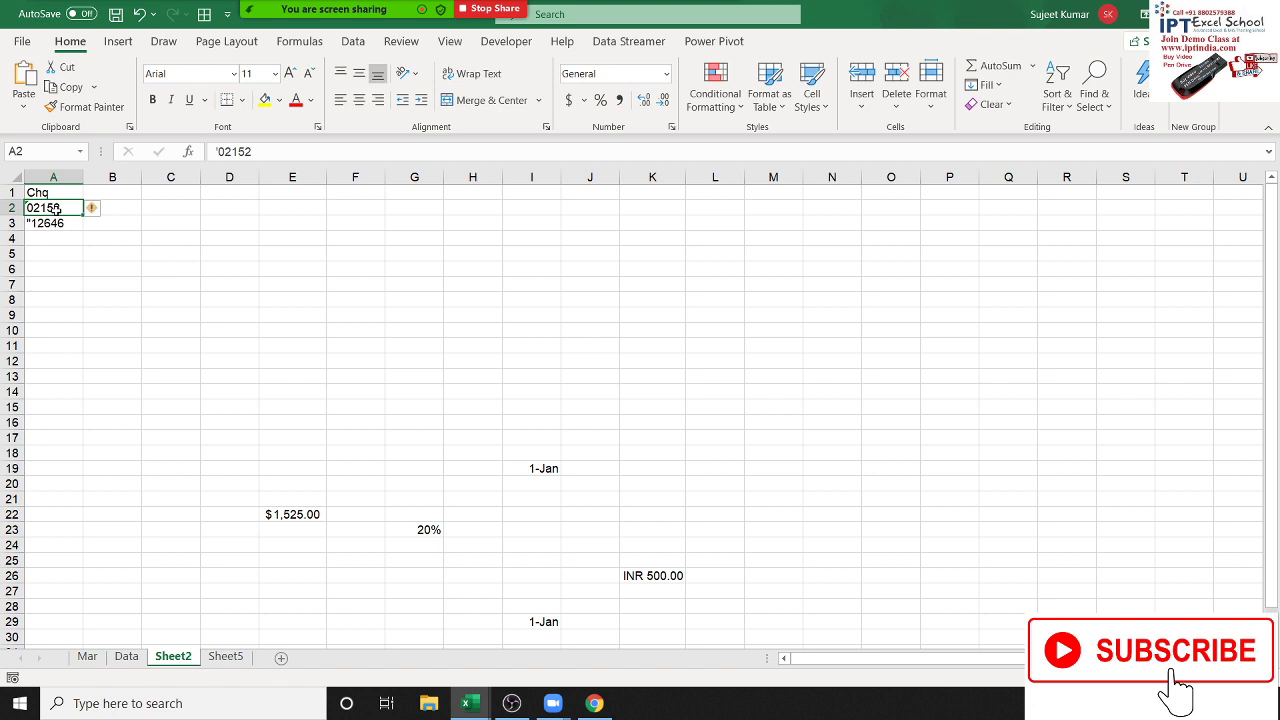
# Delete the cheque numbers in A2:A3, keeping only the Chq heading in A1
pyautogui.click(65, 266)
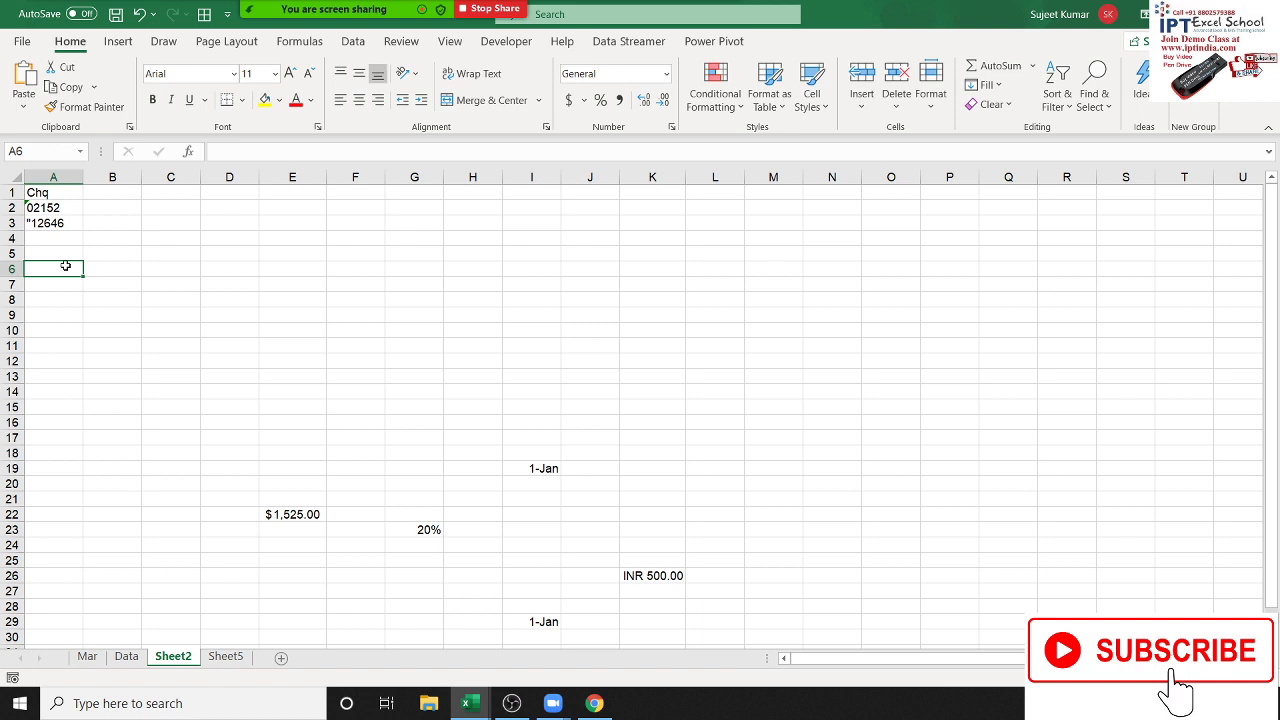
pyautogui.click(131, 206)
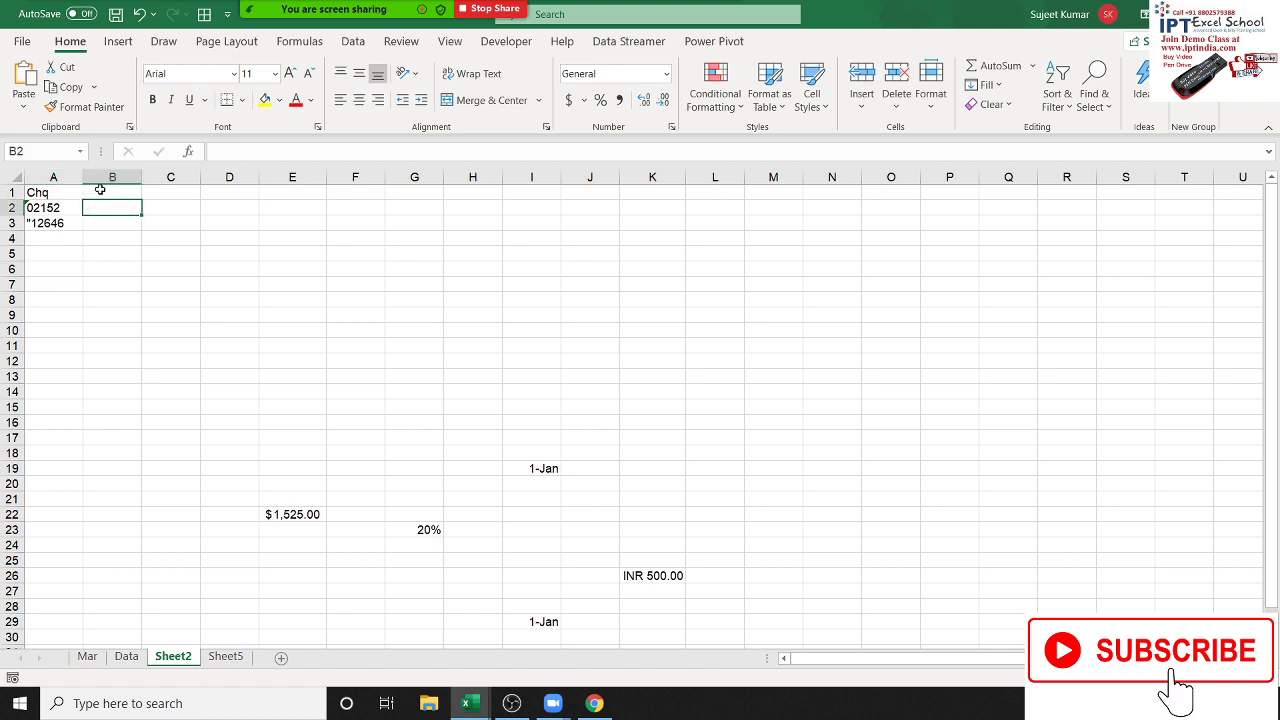
pyautogui.click(106, 190)
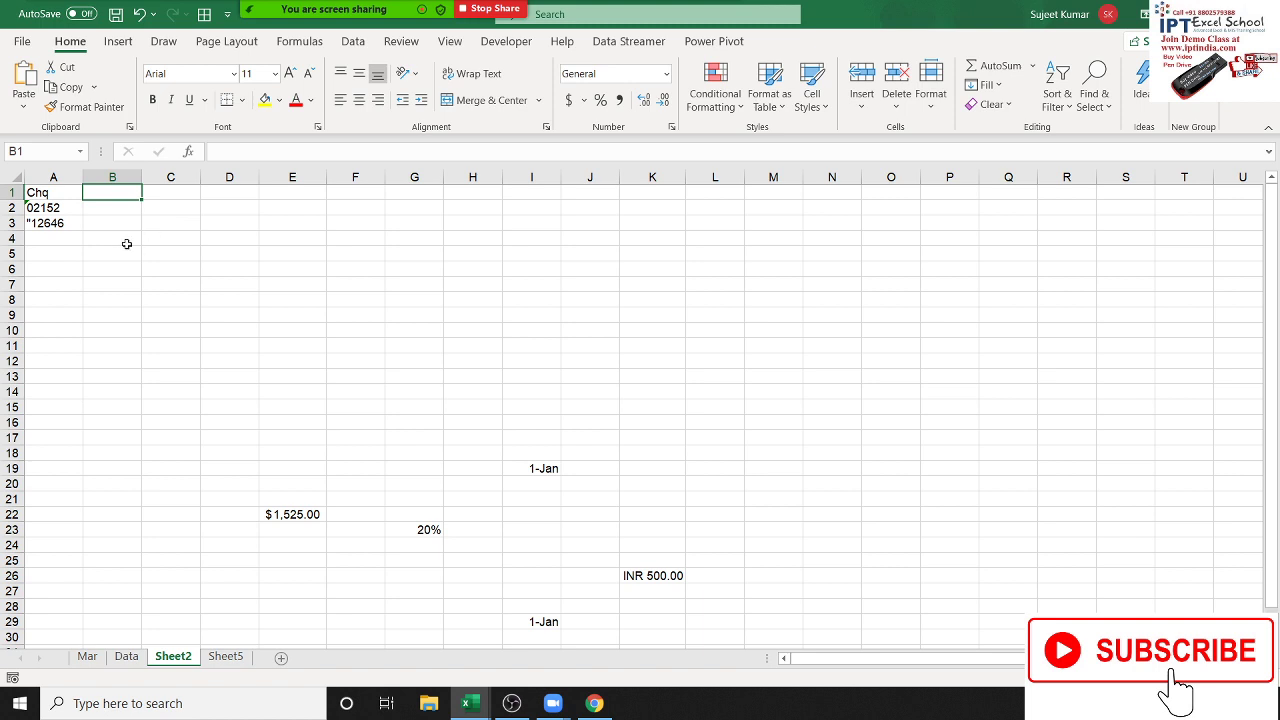
pyautogui.click(100, 221)
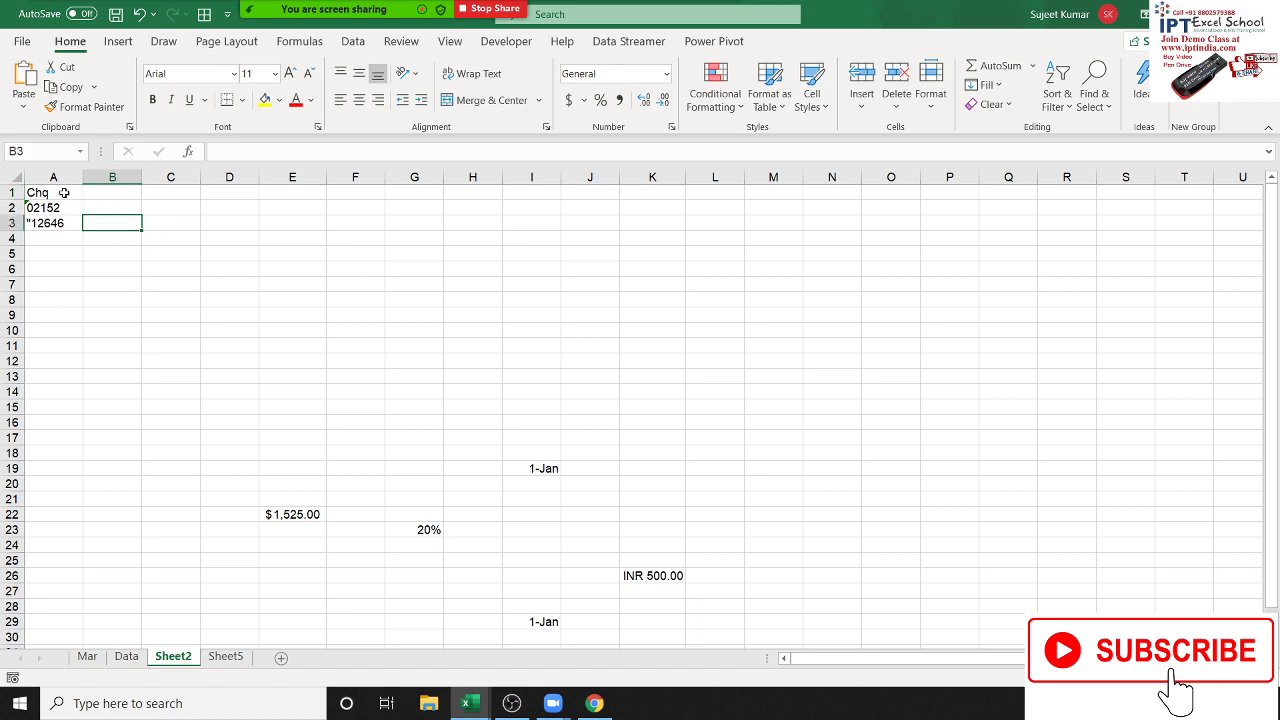
pyautogui.click(64, 193)
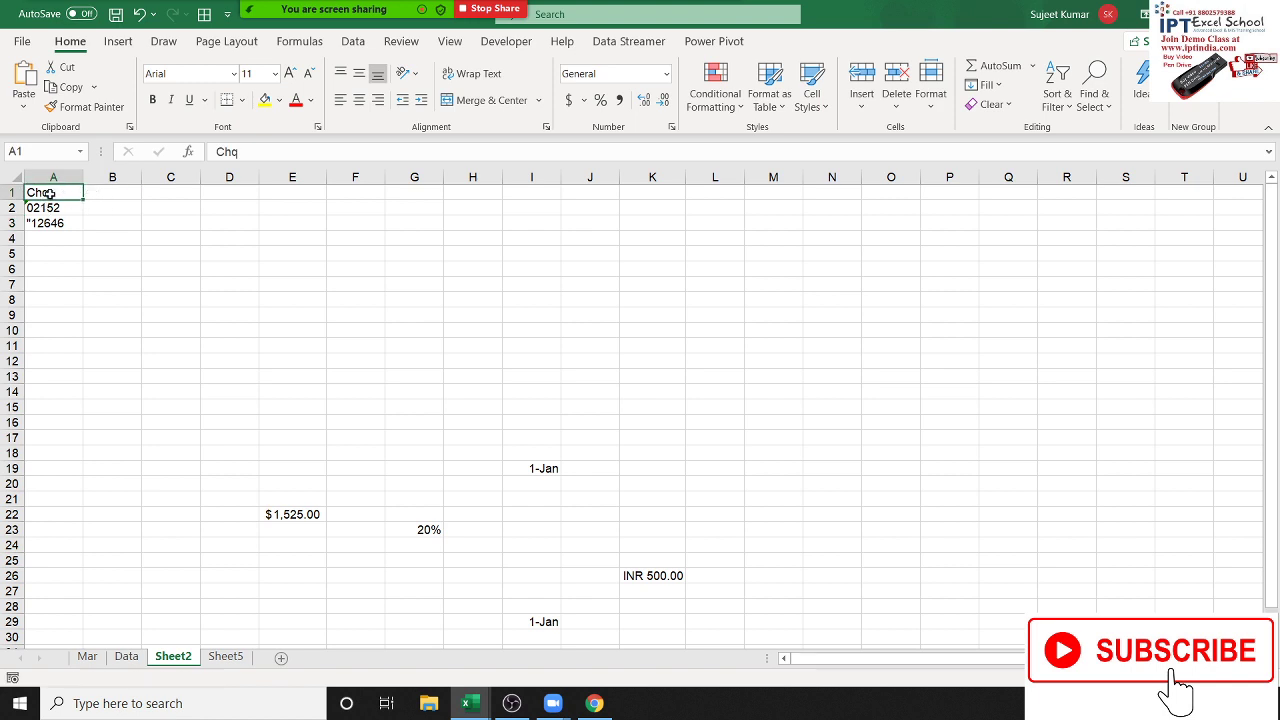
pyautogui.moveTo(55, 208); pyautogui.dragTo(58, 224)
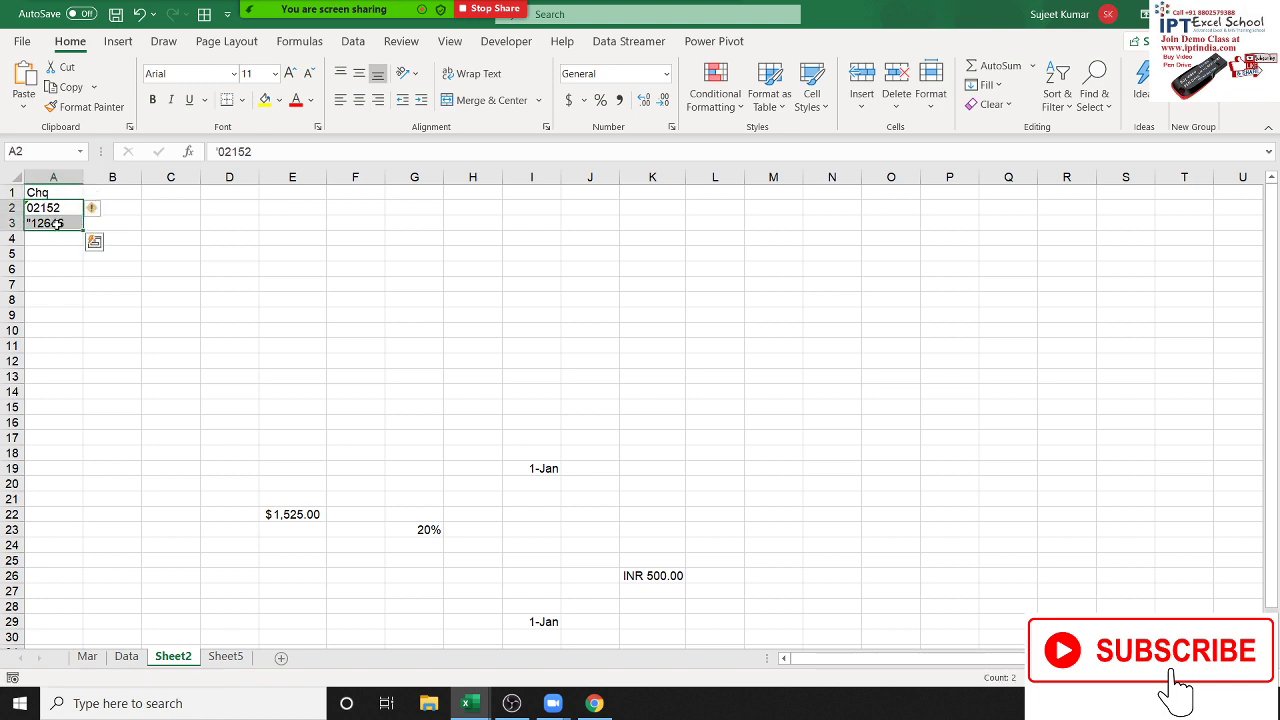
pyautogui.press('Delete')
pyautogui.click(57, 238)
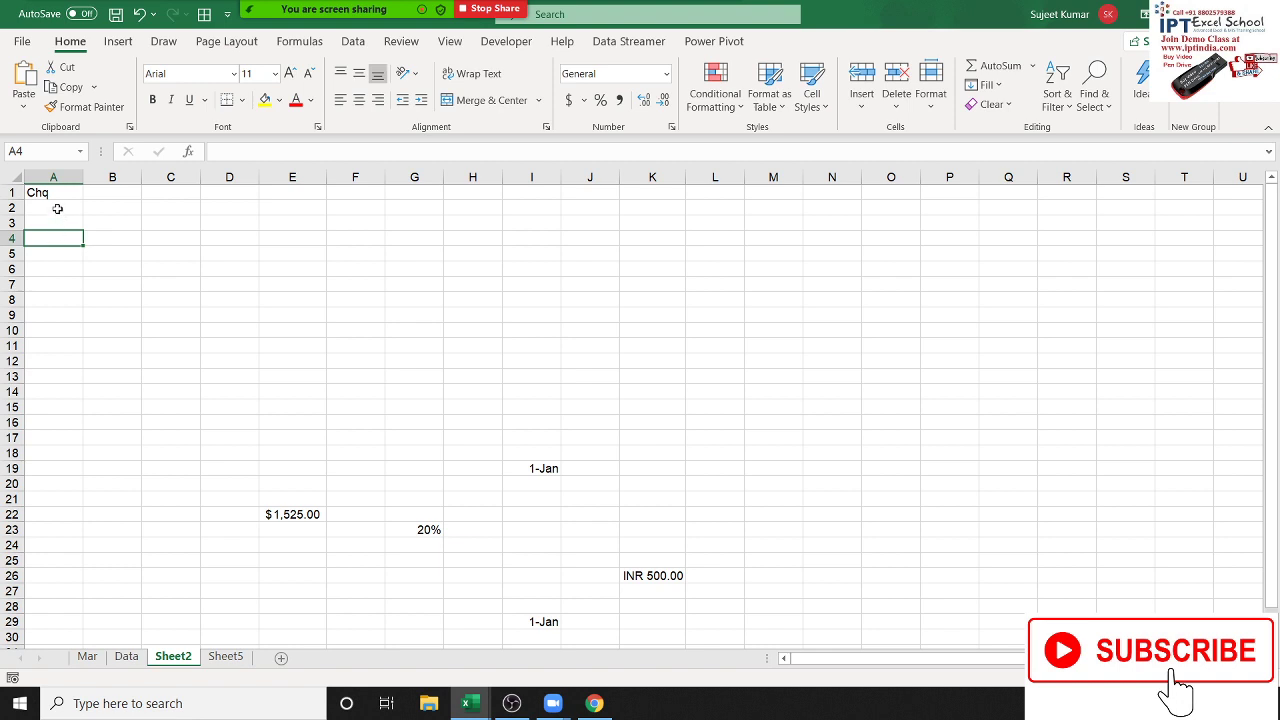
pyautogui.click(56, 207)
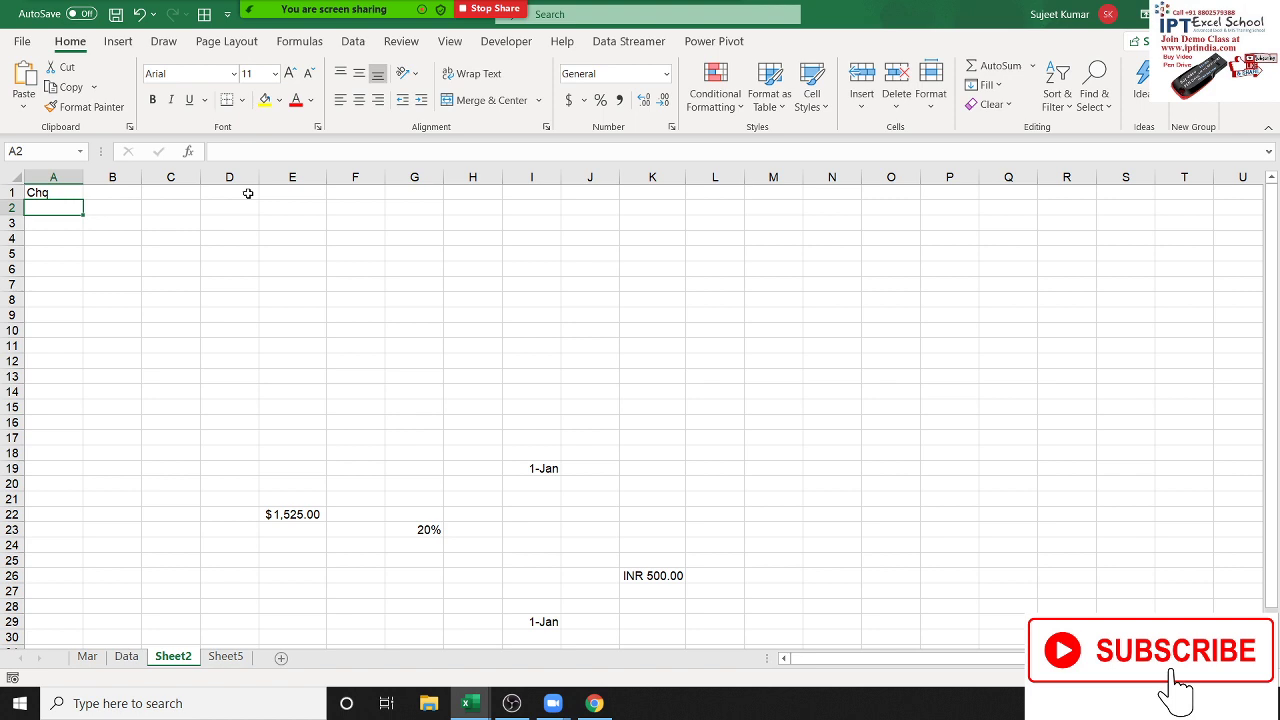
pyautogui.click(54, 178)
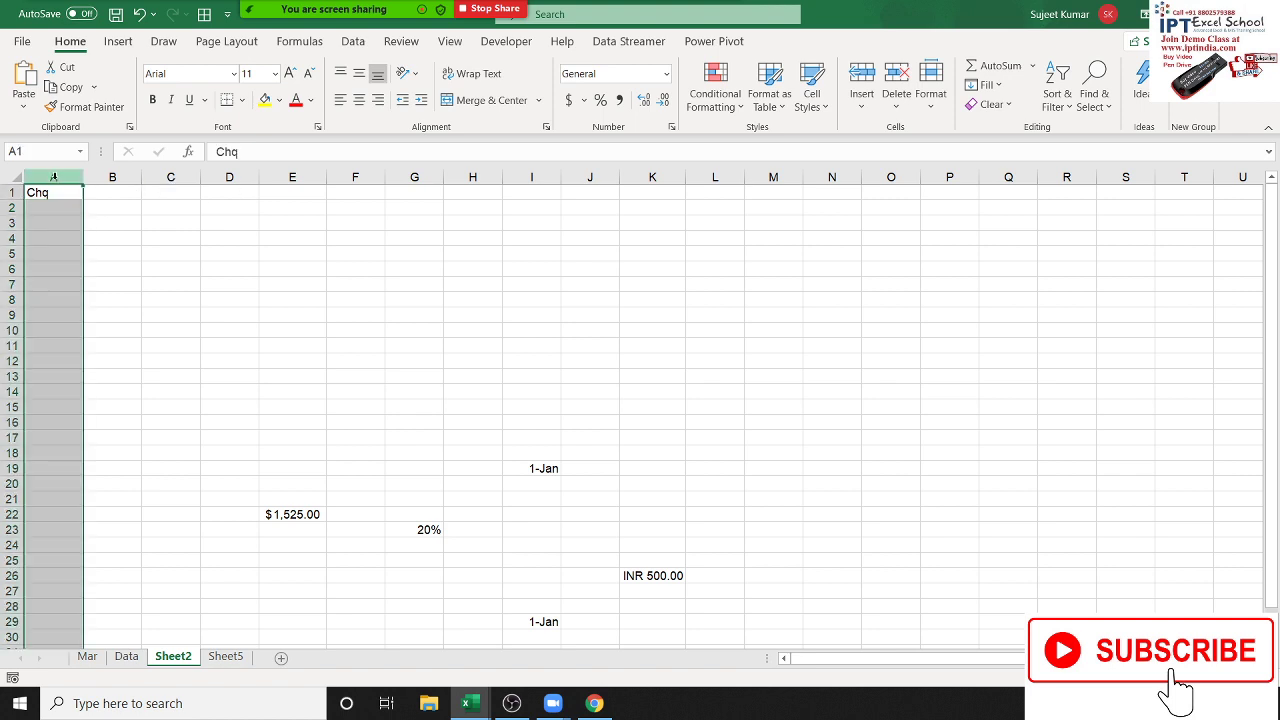
# Apply the Text number format to the whole of column A via Format Cells
pyautogui.rightClick(57, 180)
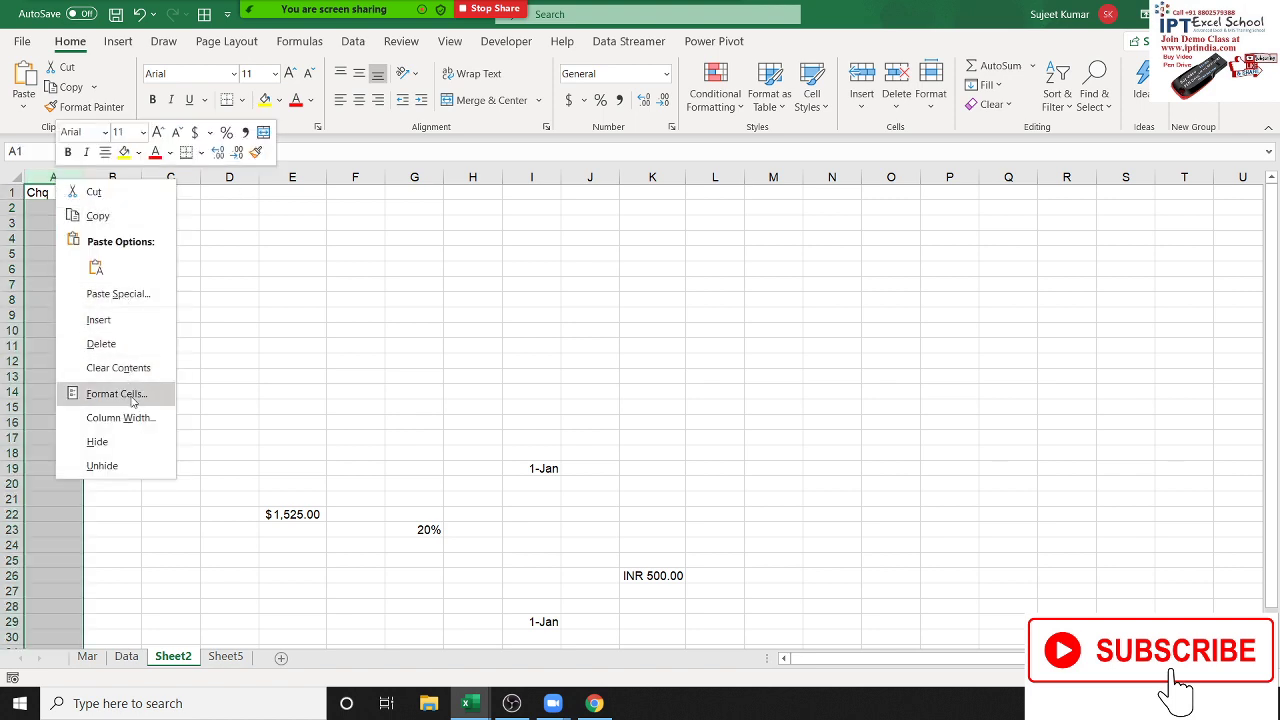
pyautogui.click(100, 395)
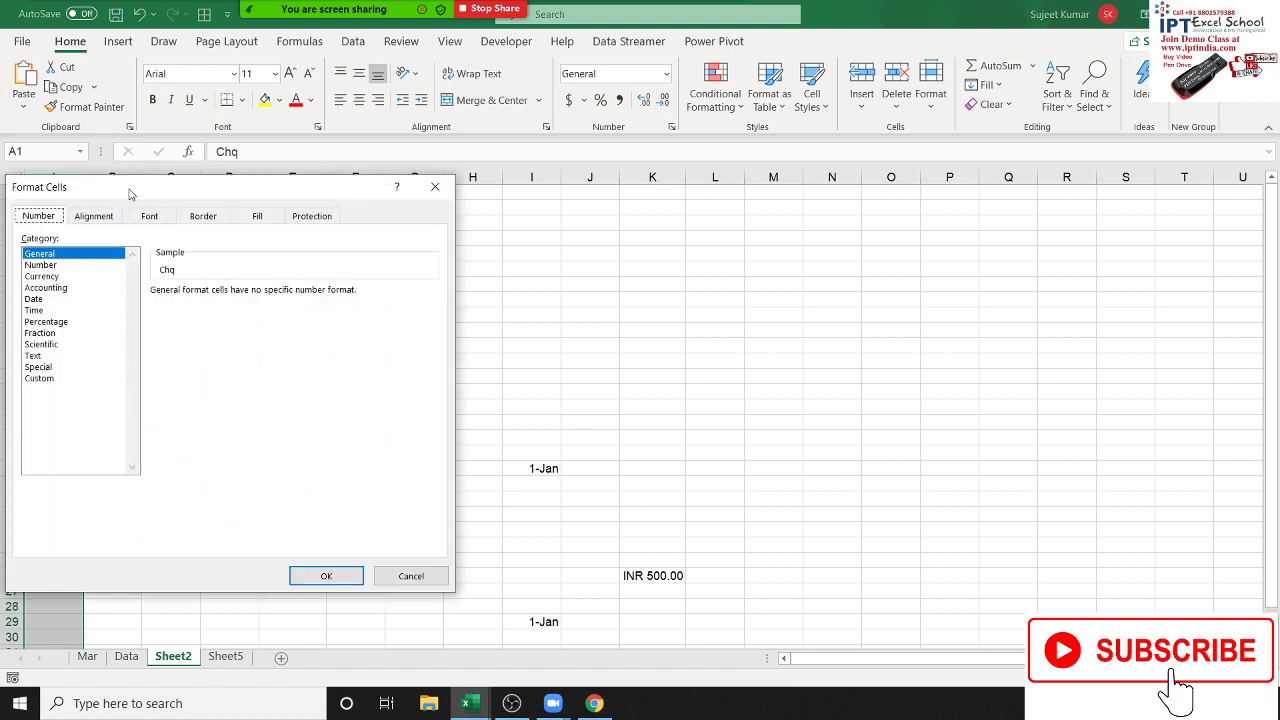
pyautogui.moveTo(131, 194); pyautogui.dragTo(406, 194)
pyautogui.click(327, 357)
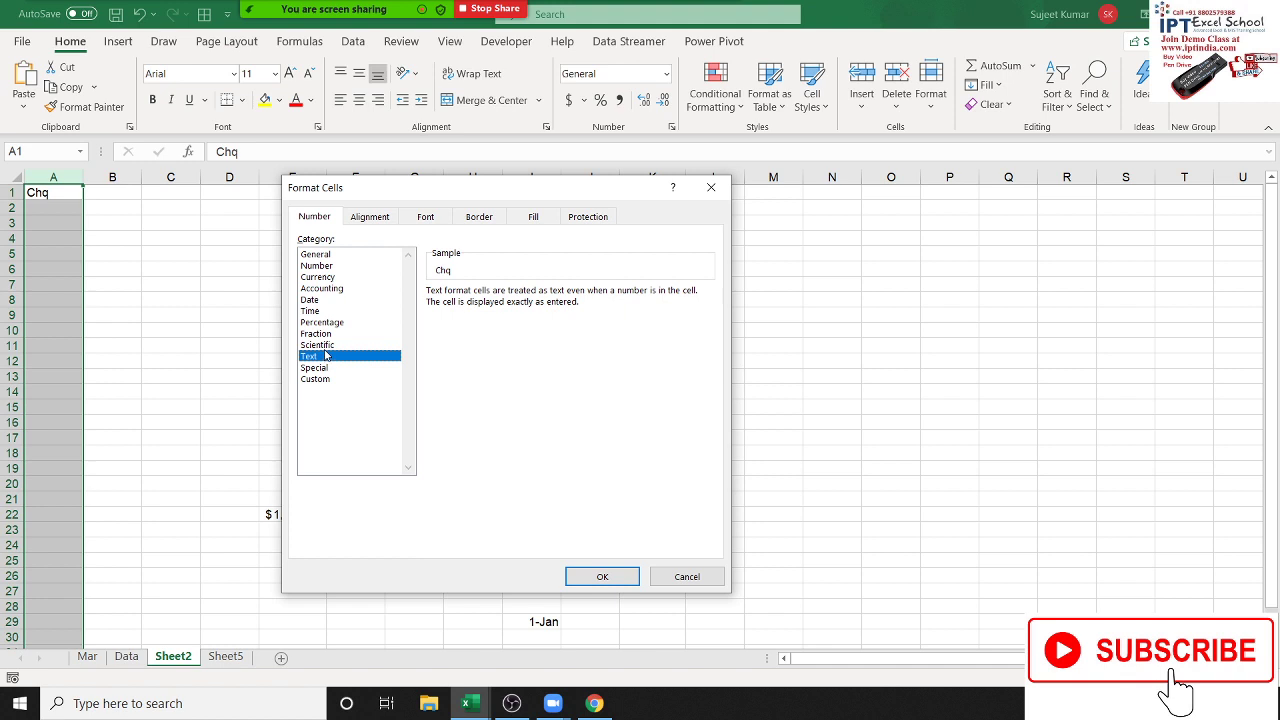
pyautogui.click(606, 577)
pyautogui.click(44, 208)
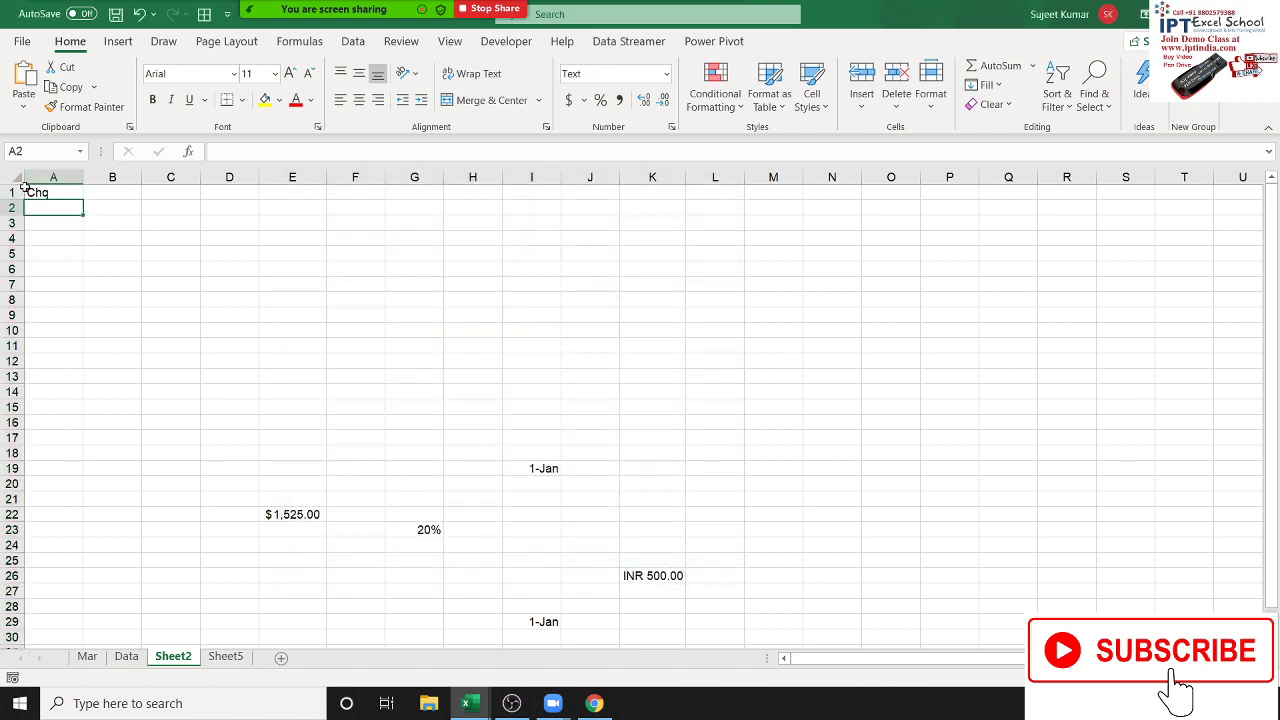
# Enter cheque numbers 31364 in A2 and 1521316 in A3 as text
pyautogui.write('31364')
pyautogui.press('Return')
pyautogui.write('15')
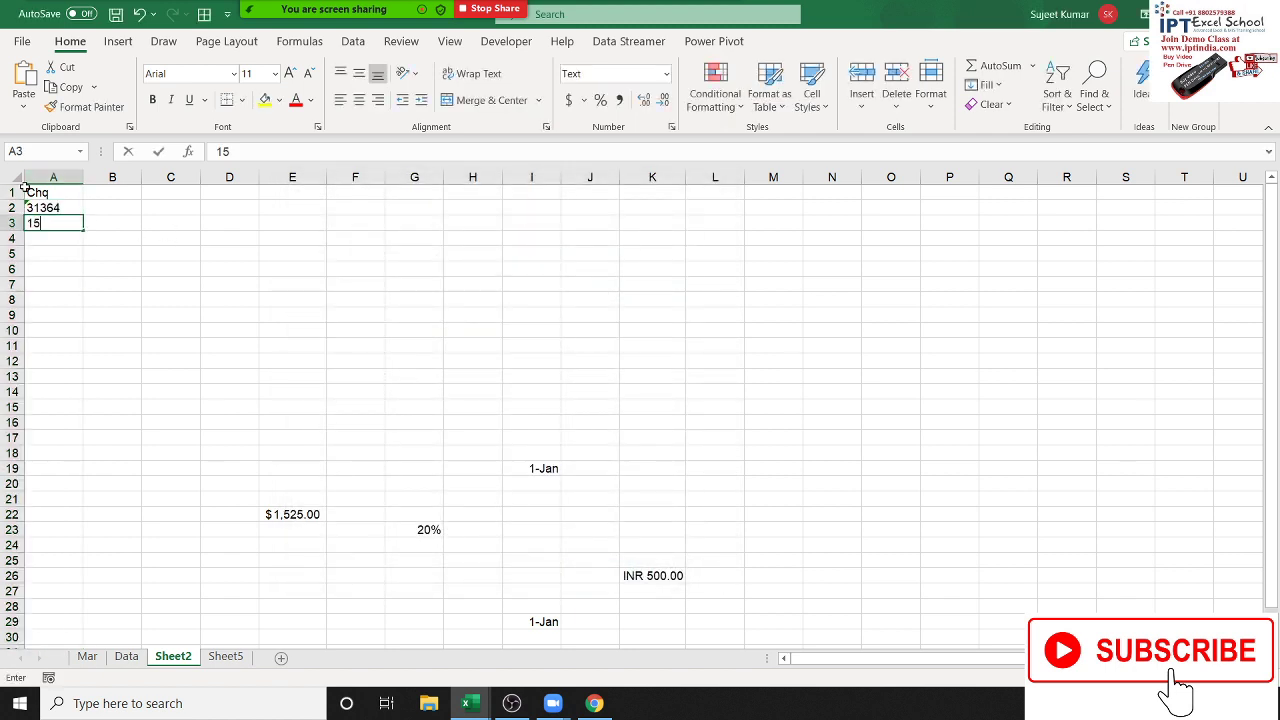
pyautogui.write('21316')
pyautogui.press('Return')
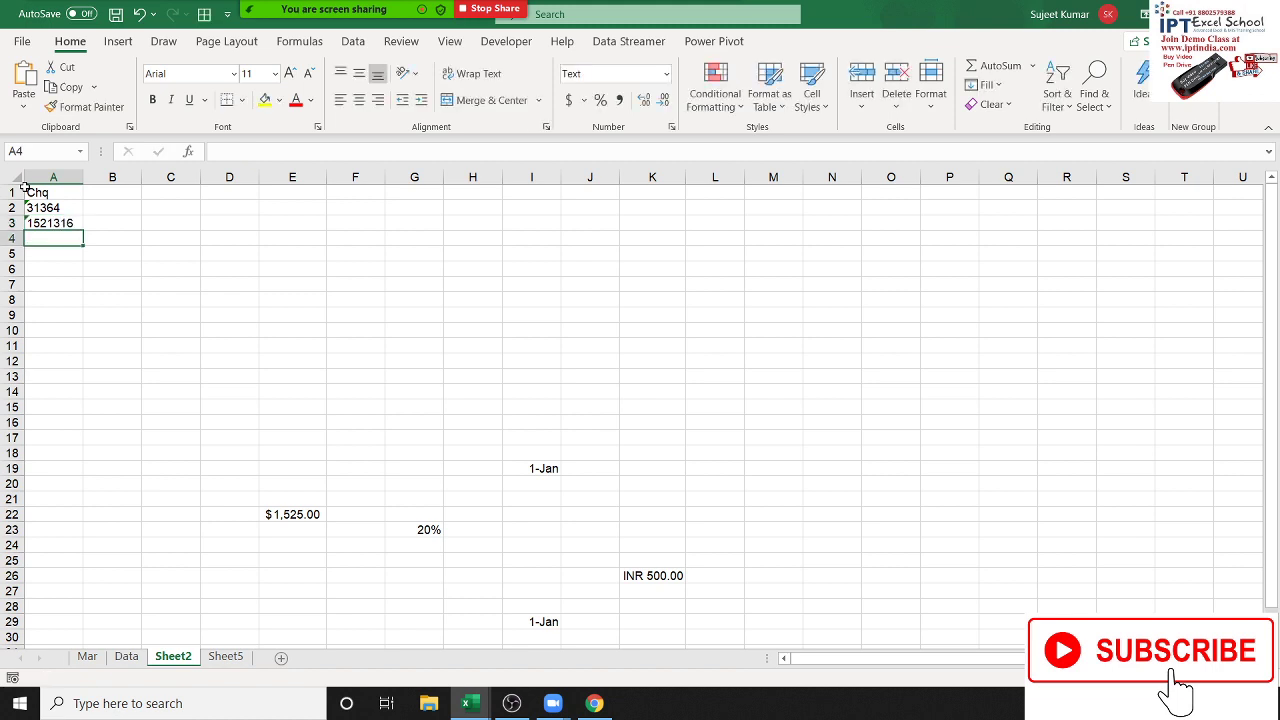
# Type =SUM(A1:A3 in A4 and 0042124 in A5, both kept as text
pyautogui.write('0')
pyautogui.press('BackSpace')
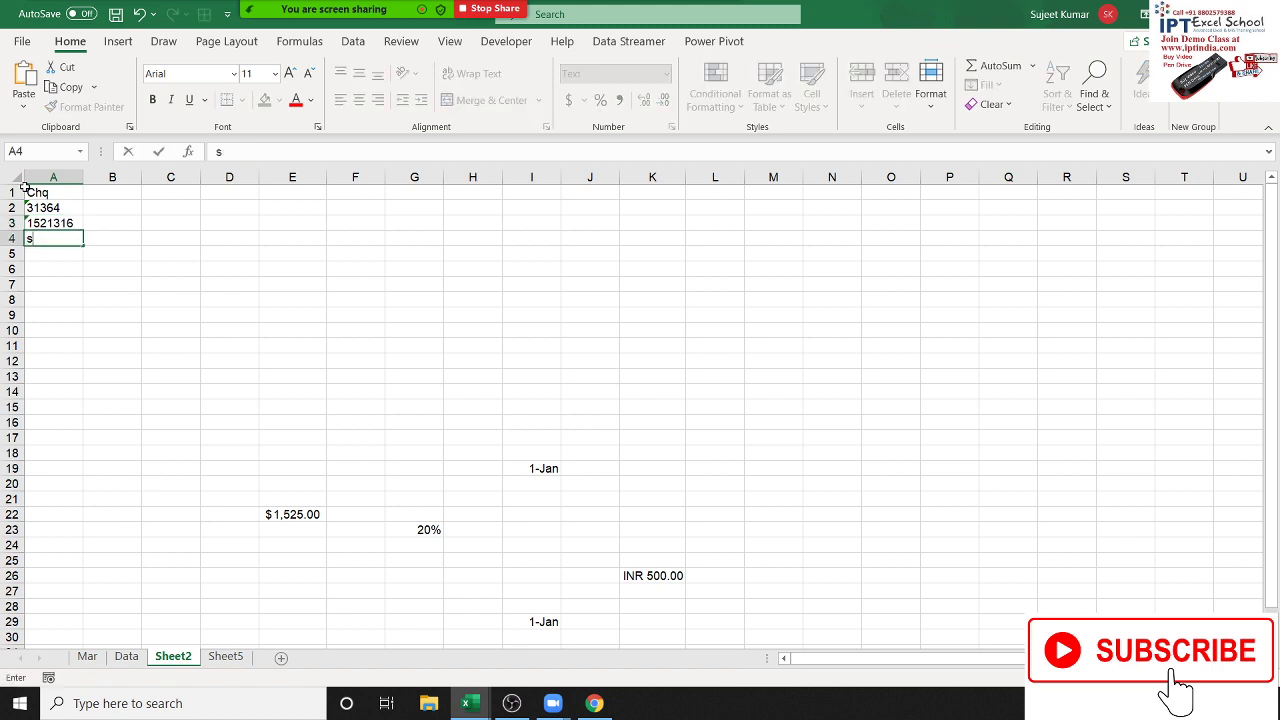
pyautogui.write('=su')
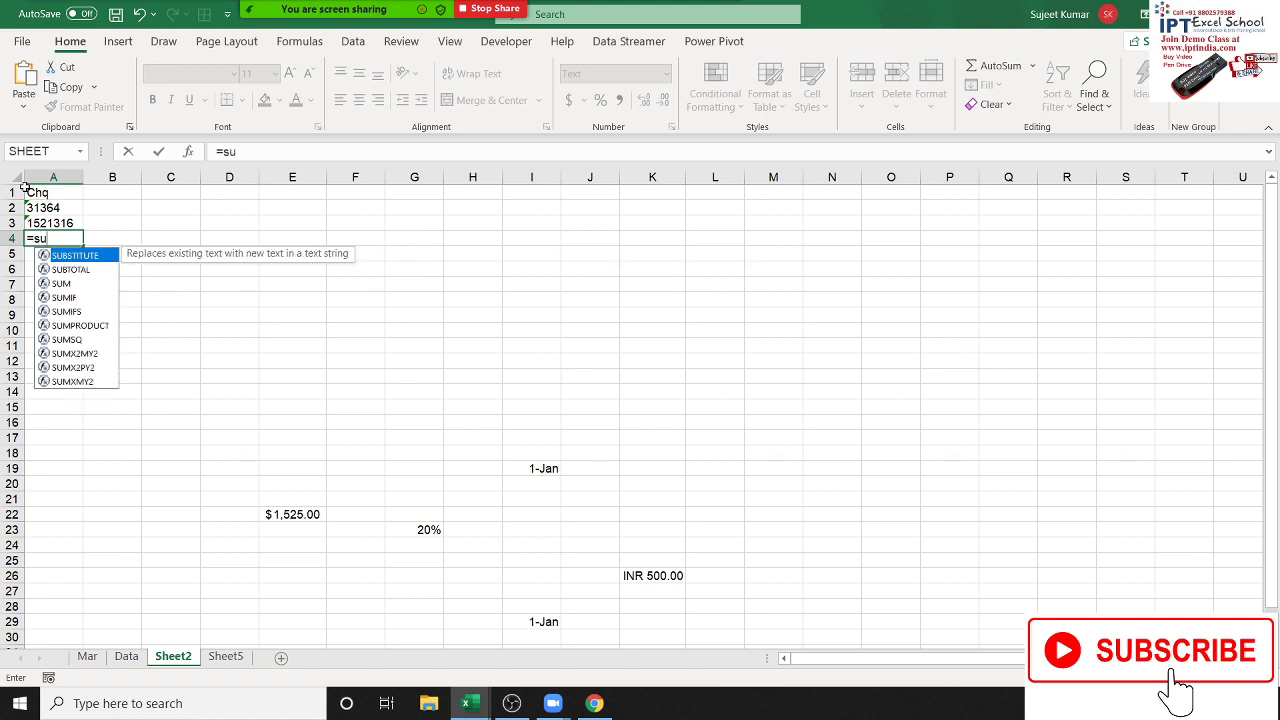
pyautogui.press('Down')
pyautogui.press('Down')
pyautogui.press('Down')
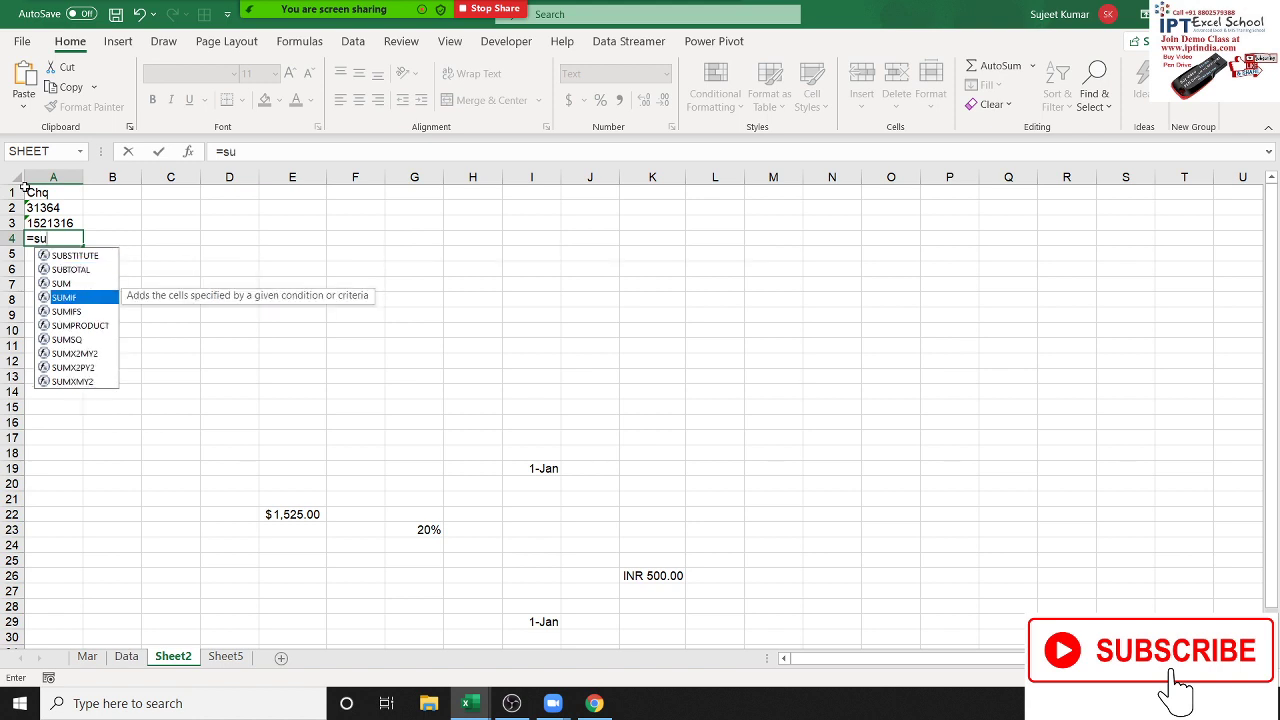
pyautogui.press('Up')
pyautogui.press('Tab')
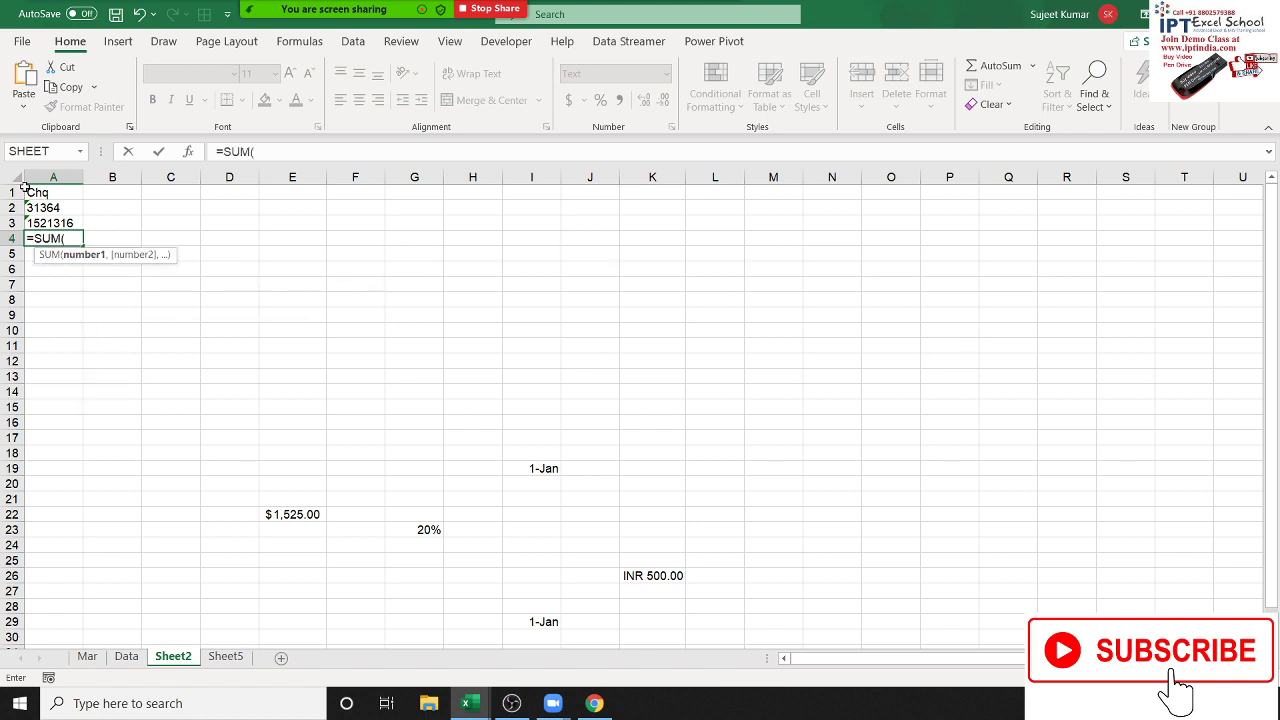
pyautogui.press('Up')
pyautogui.hotkey('shift', 'Up')
pyautogui.hotkey('shift', 'Up')
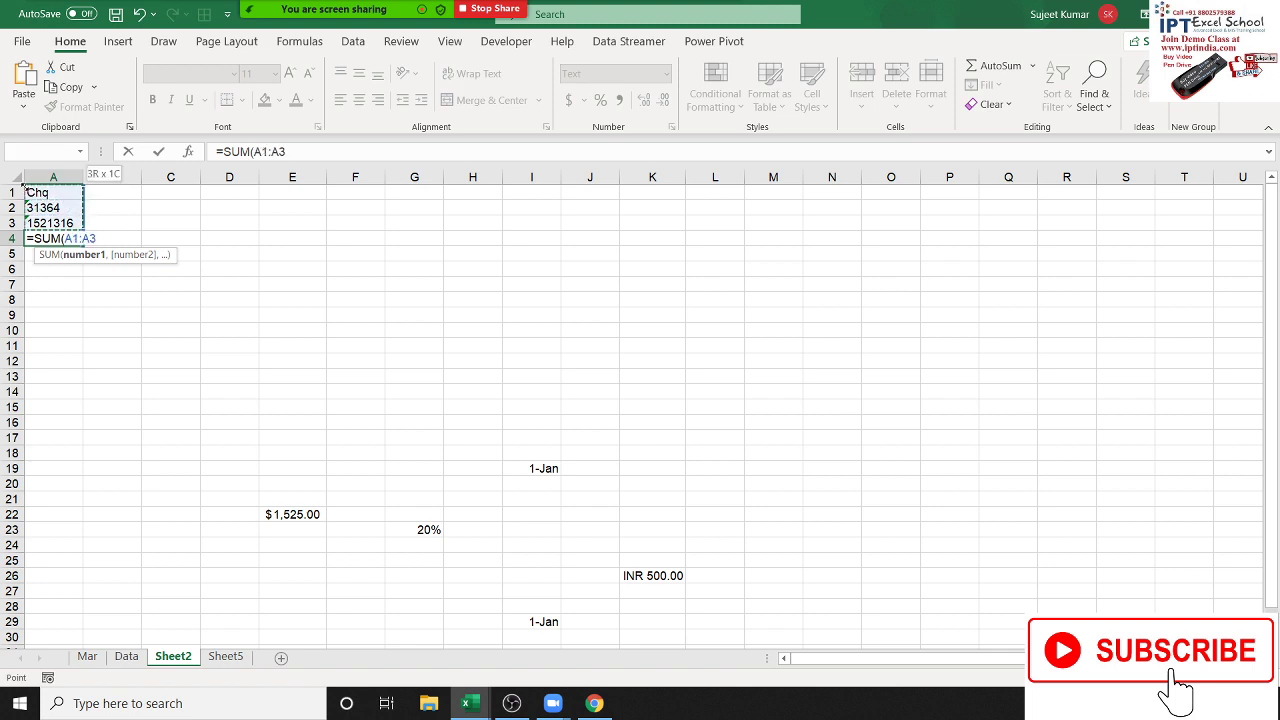
pyautogui.press('Return')
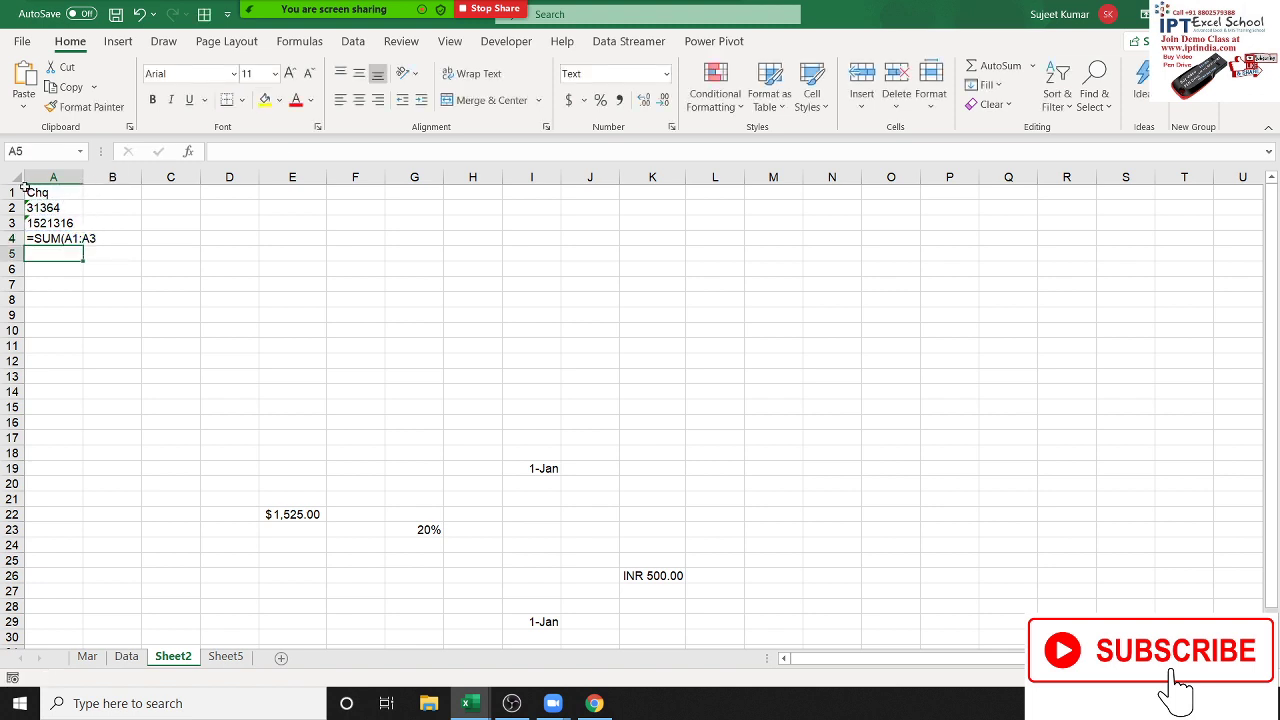
pyautogui.write('00421')
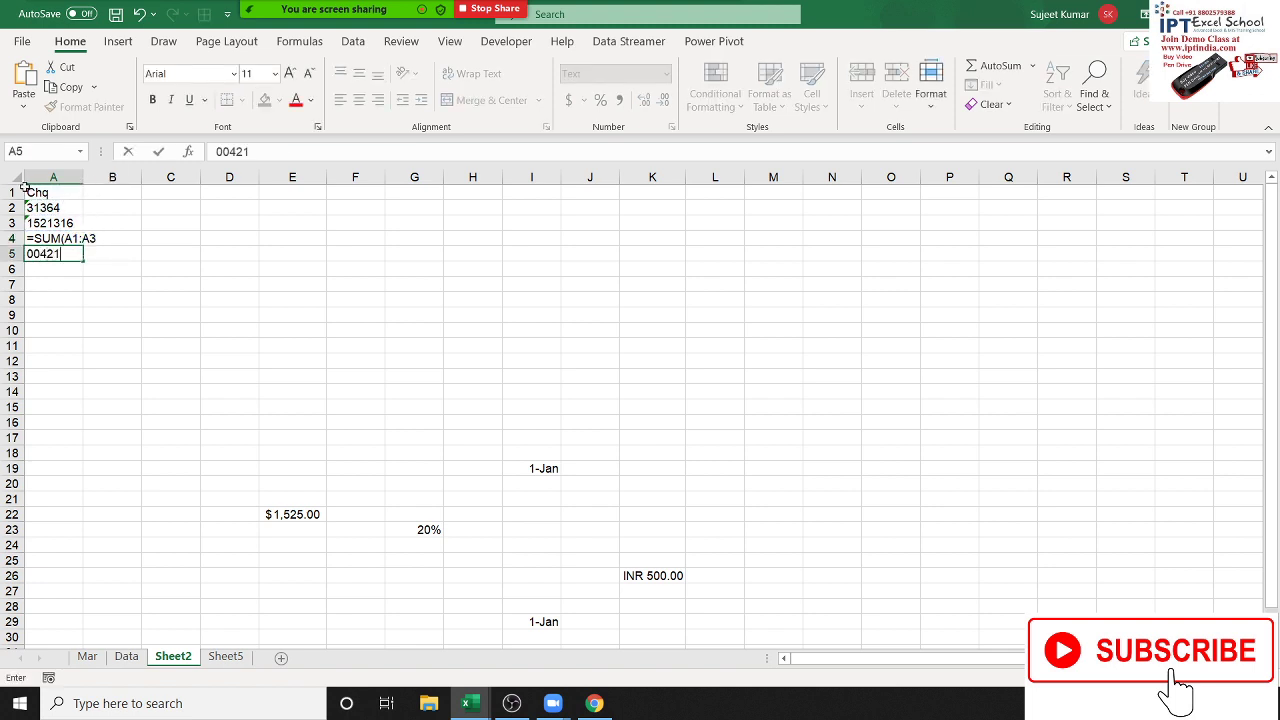
pyautogui.write('24')
pyautogui.press('Return')
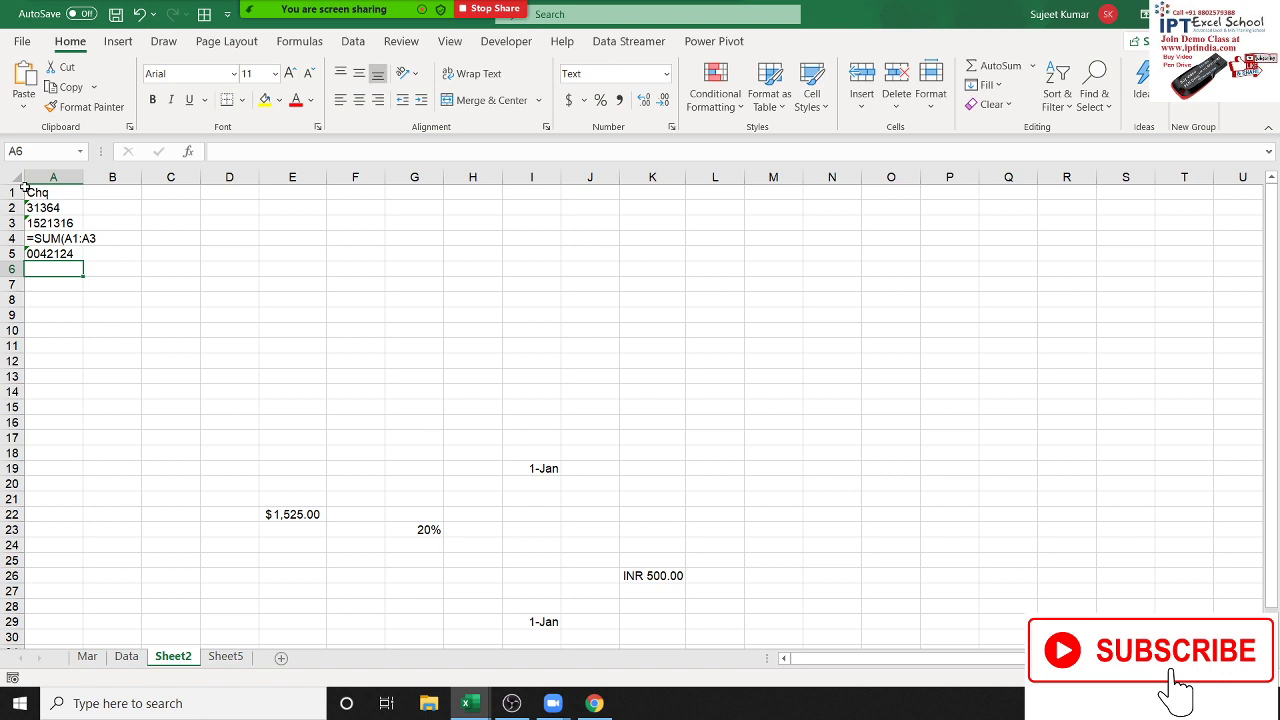
# Enter the numbers 2563, 1253, 46526 and 123652 down E2:E5
pyautogui.doubleClick(286, 204)
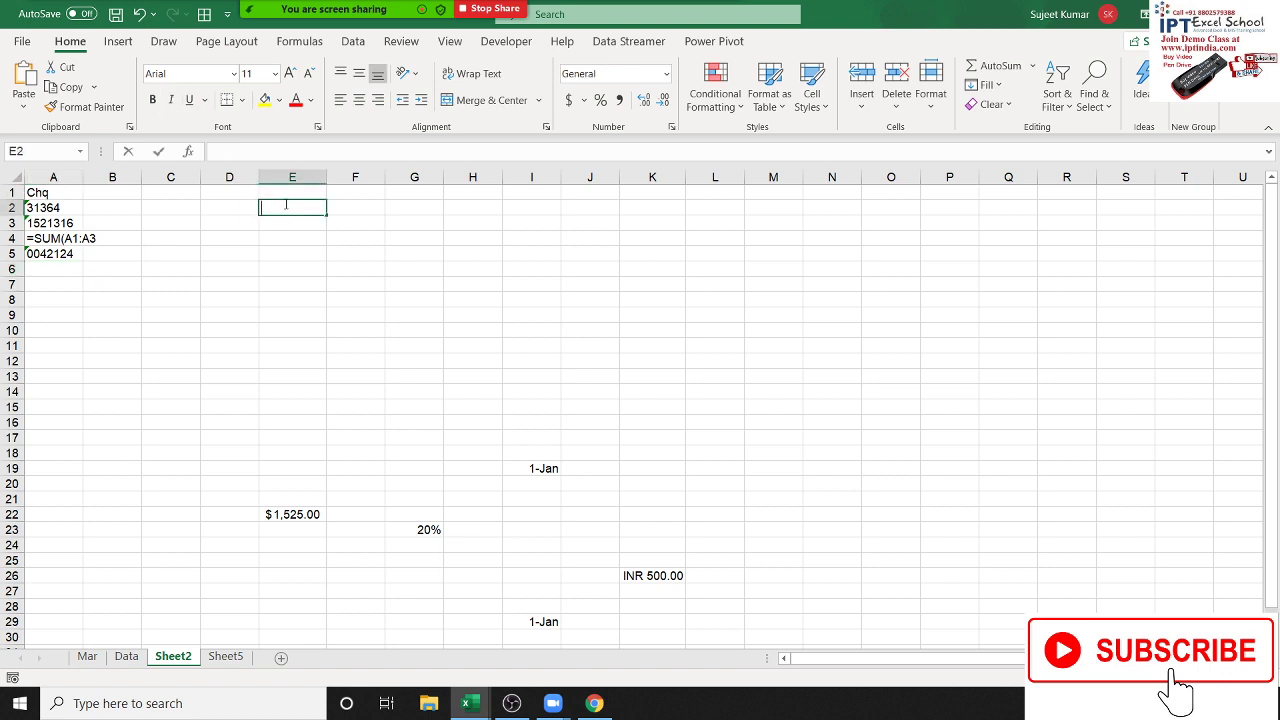
pyautogui.write('2563')
pyautogui.press('Return')
pyautogui.write('12')
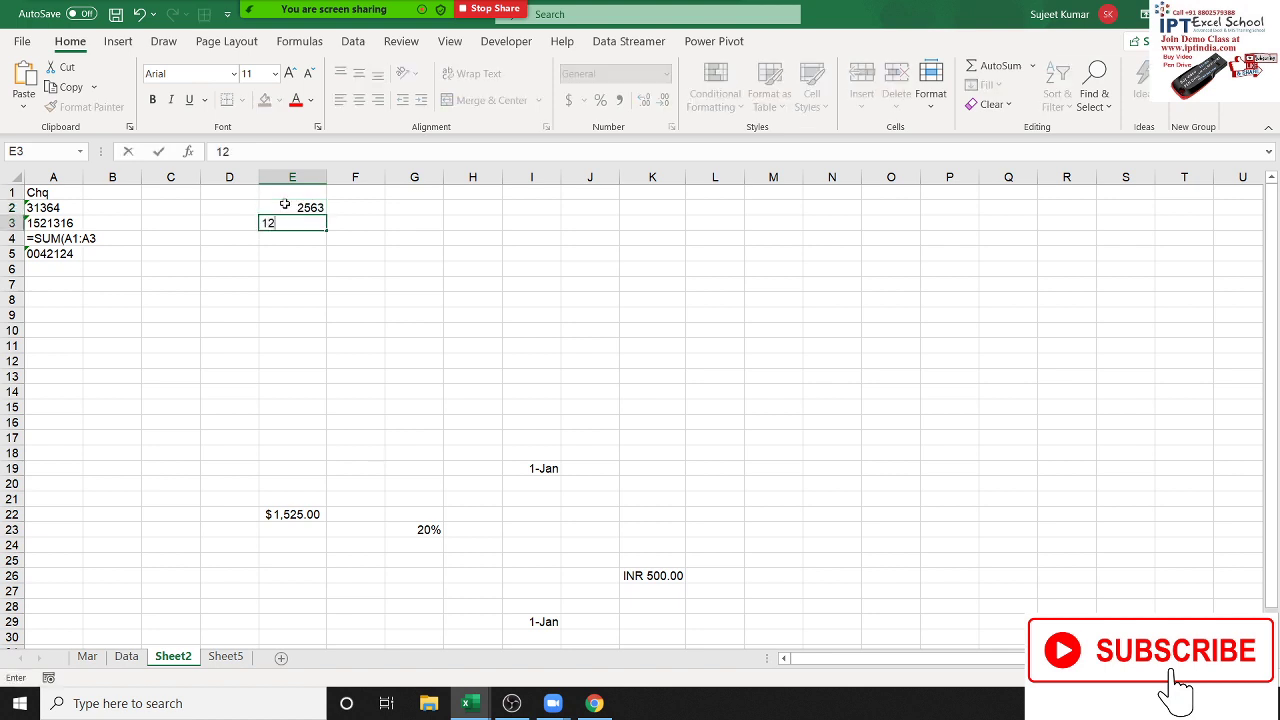
pyautogui.write('53')
pyautogui.press('Return')
pyautogui.write('46')
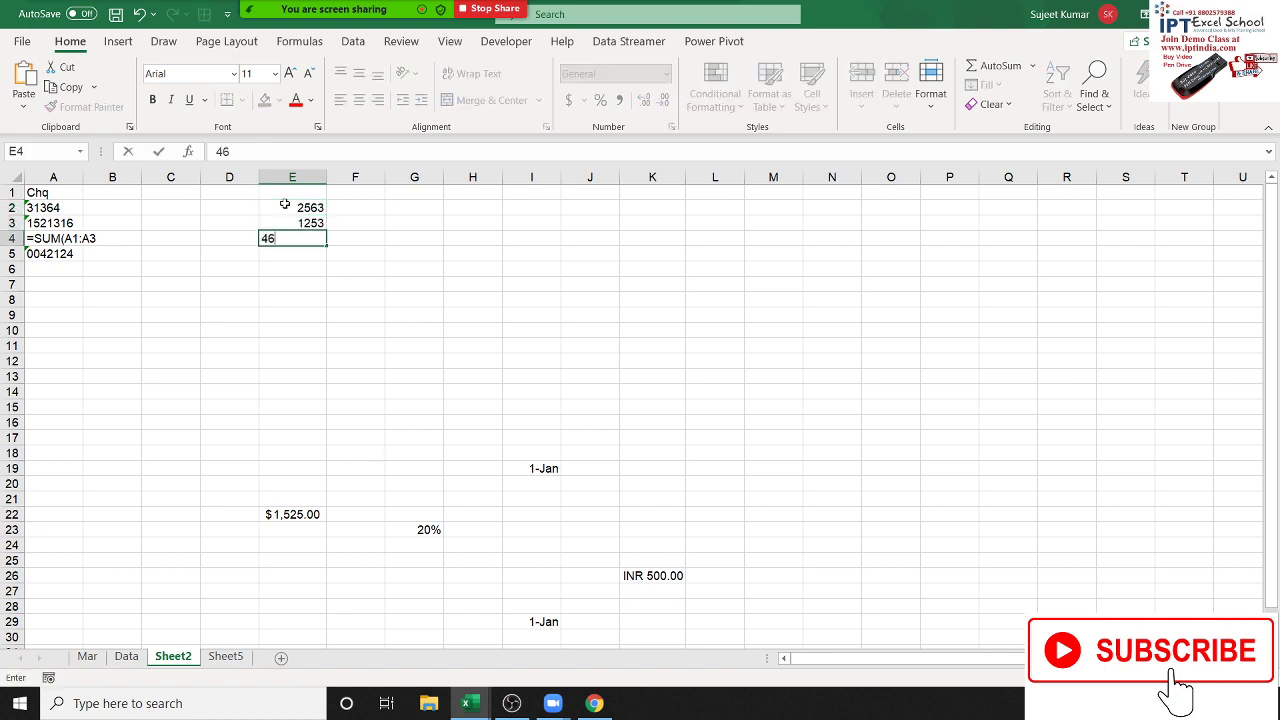
pyautogui.write('526')
pyautogui.press('Return')
pyautogui.write('1')
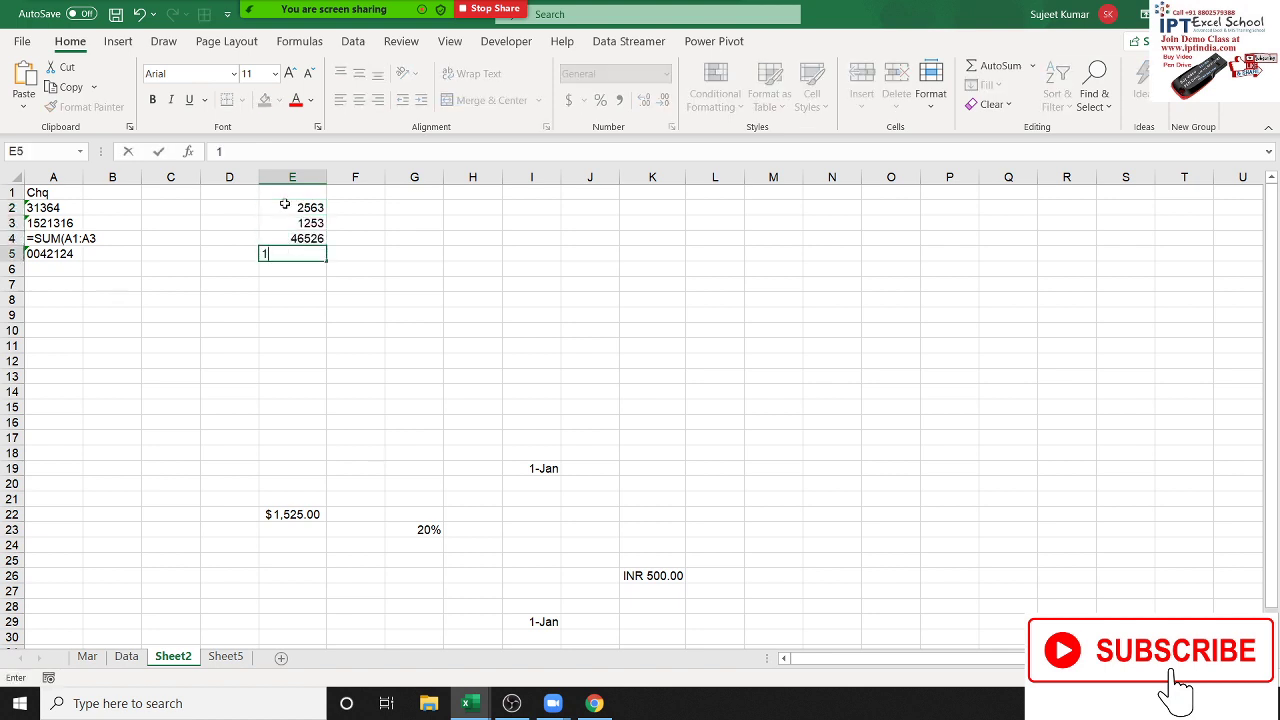
pyautogui.write('23652')
pyautogui.press('Return')
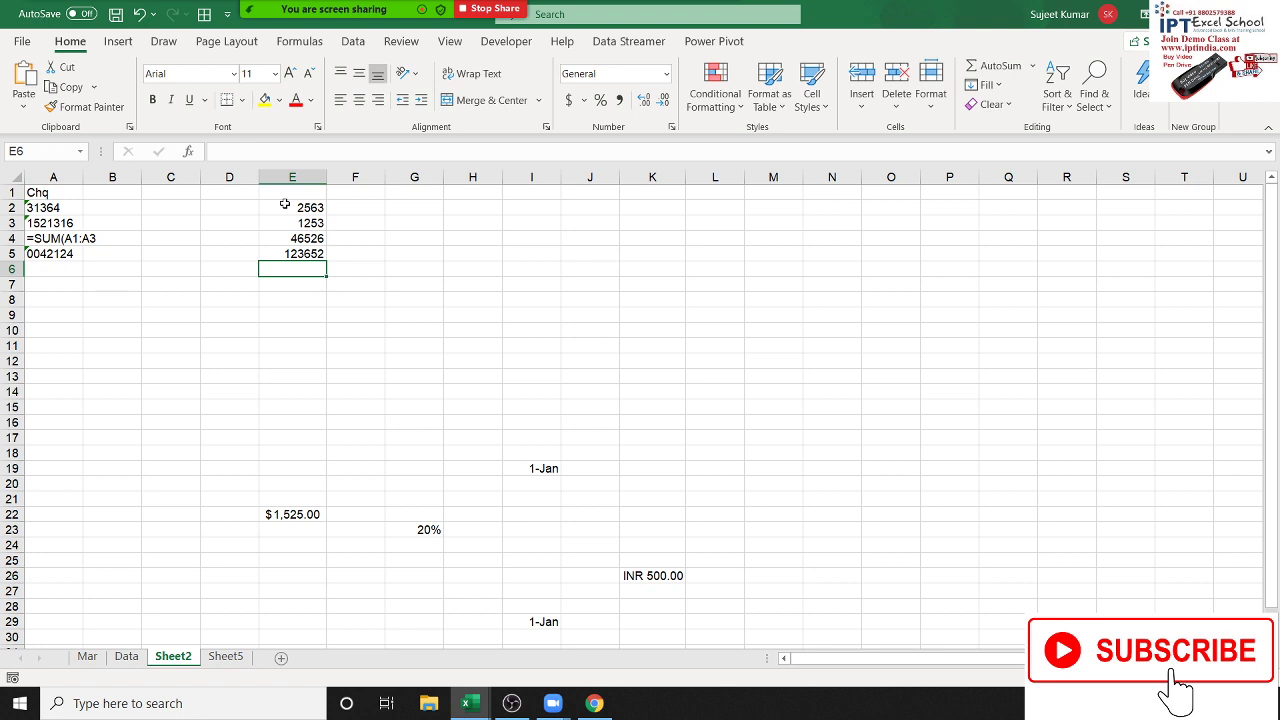
# Give E2:E5 the custom number format 000000 for six-digit zero padding
pyautogui.moveTo(285, 204); pyautogui.dragTo(300, 254)
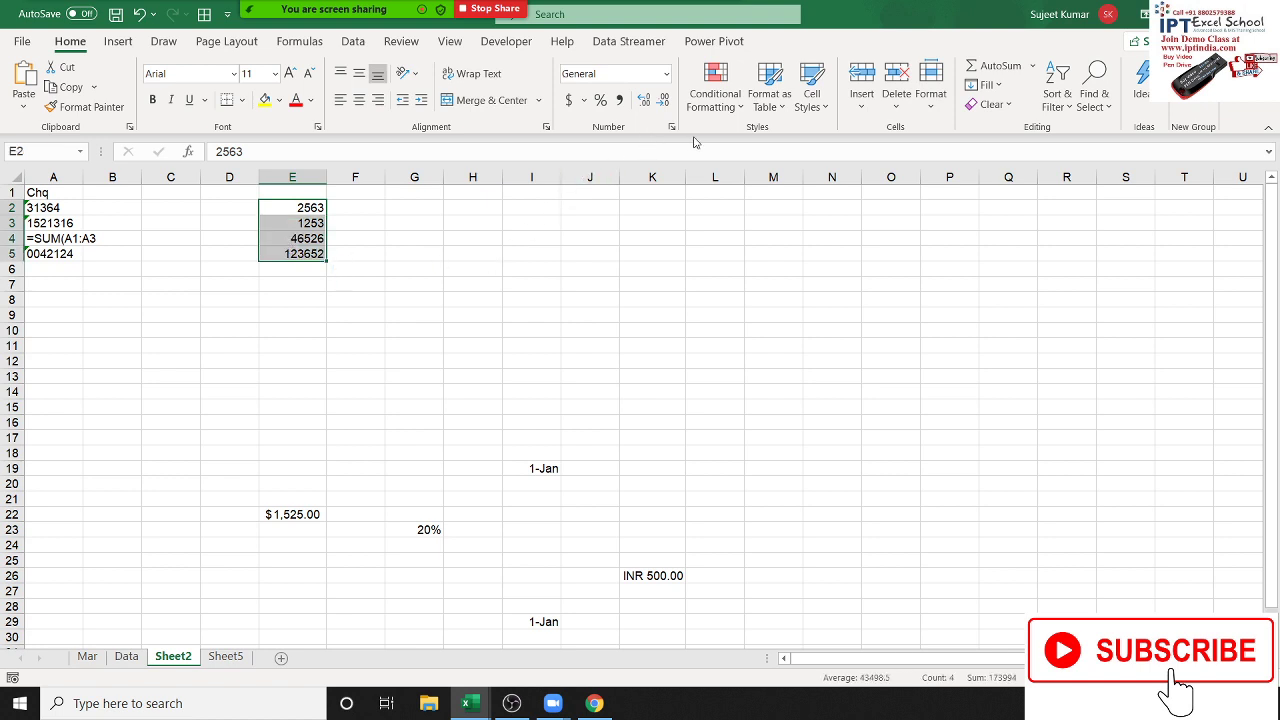
pyautogui.hotkey('ctrl', '1')
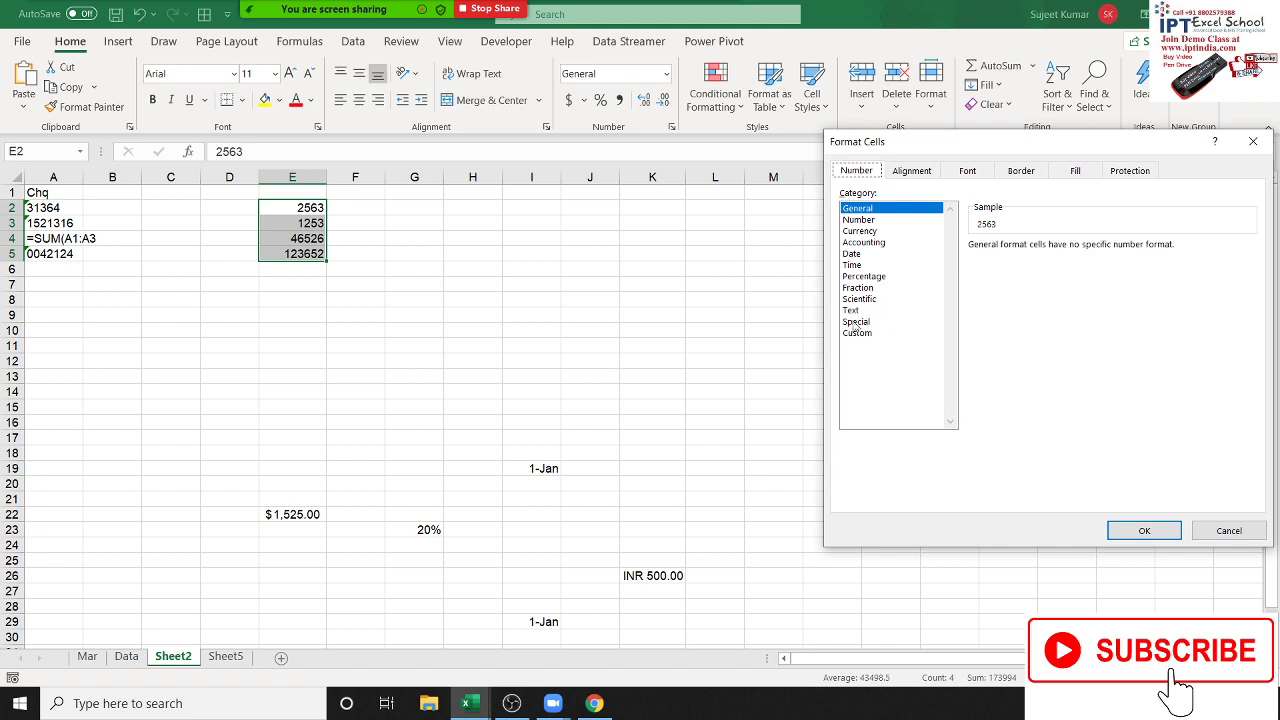
pyautogui.click(856, 333)
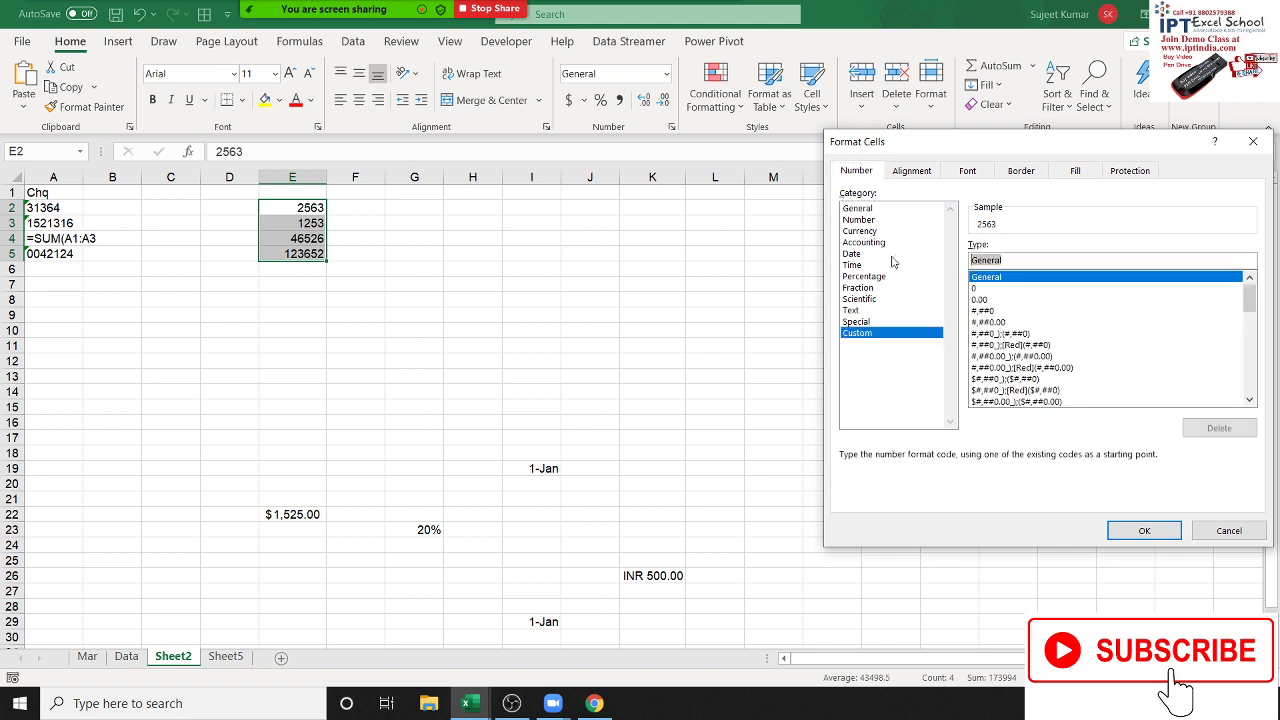
pyautogui.write('000')
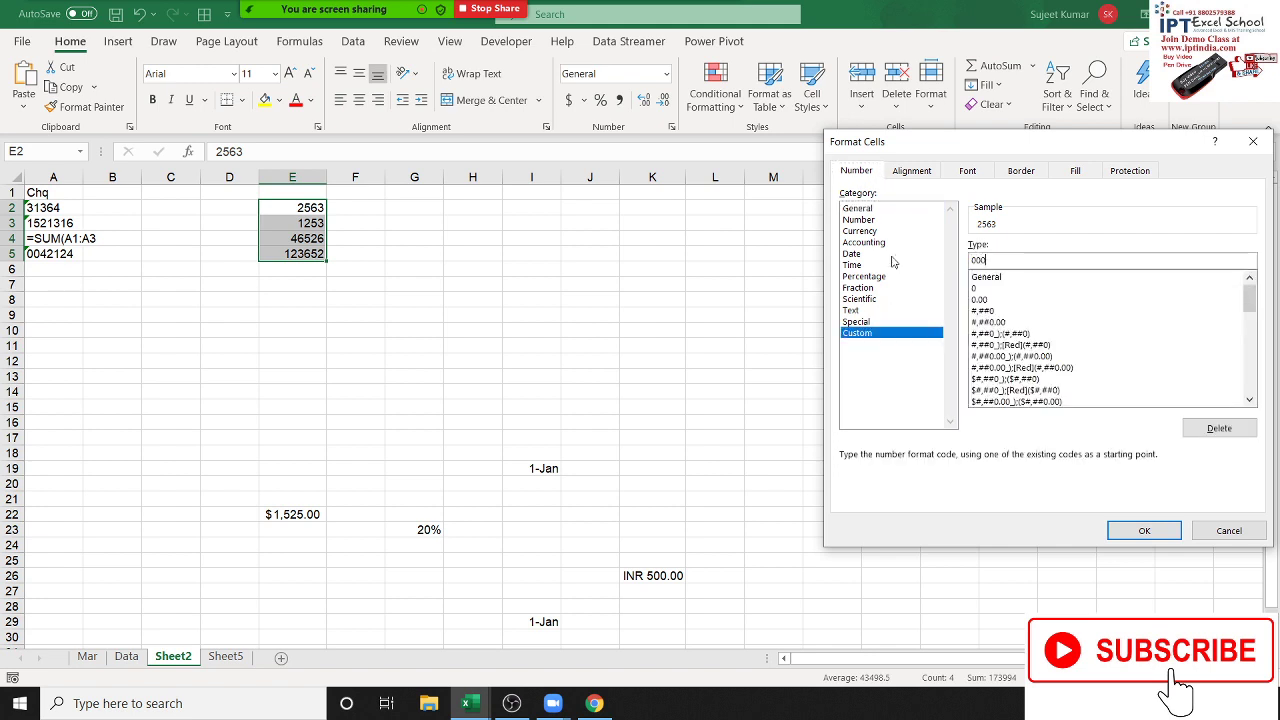
pyautogui.write('000')
pyautogui.click(1165, 528)
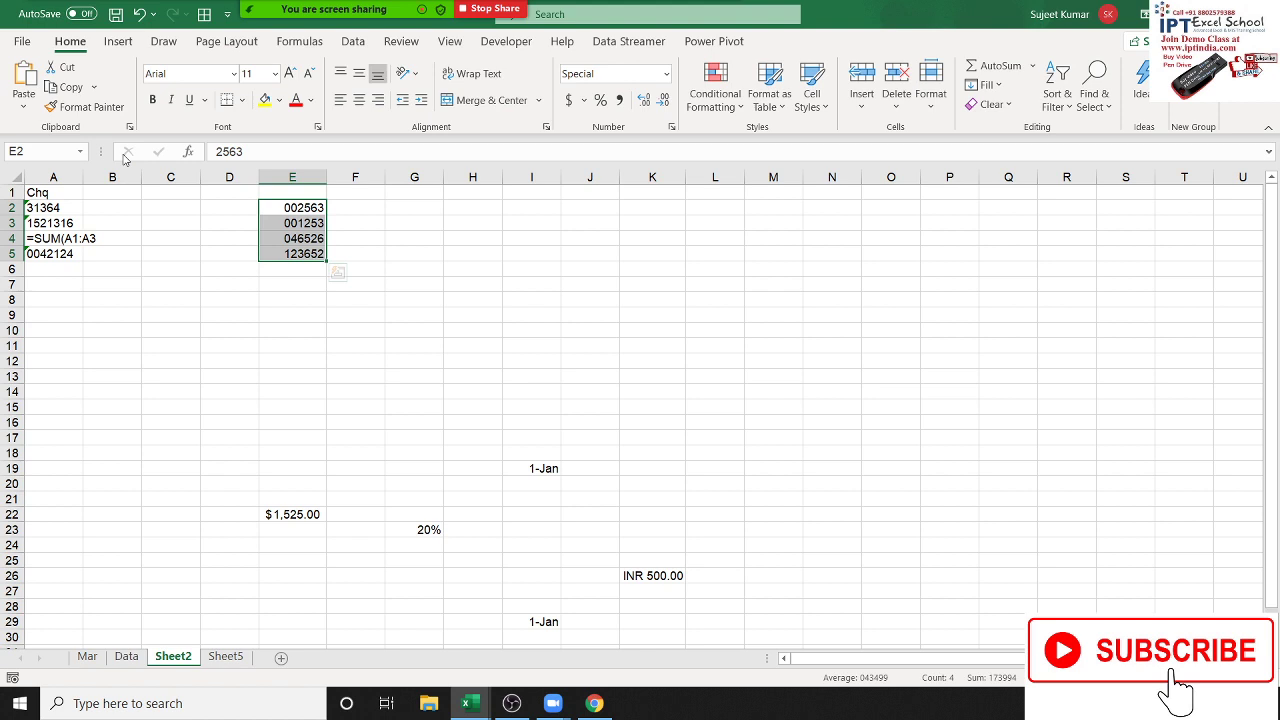
# Test the format with 14646464 in E3, then undo that entry
pyautogui.press('Down')
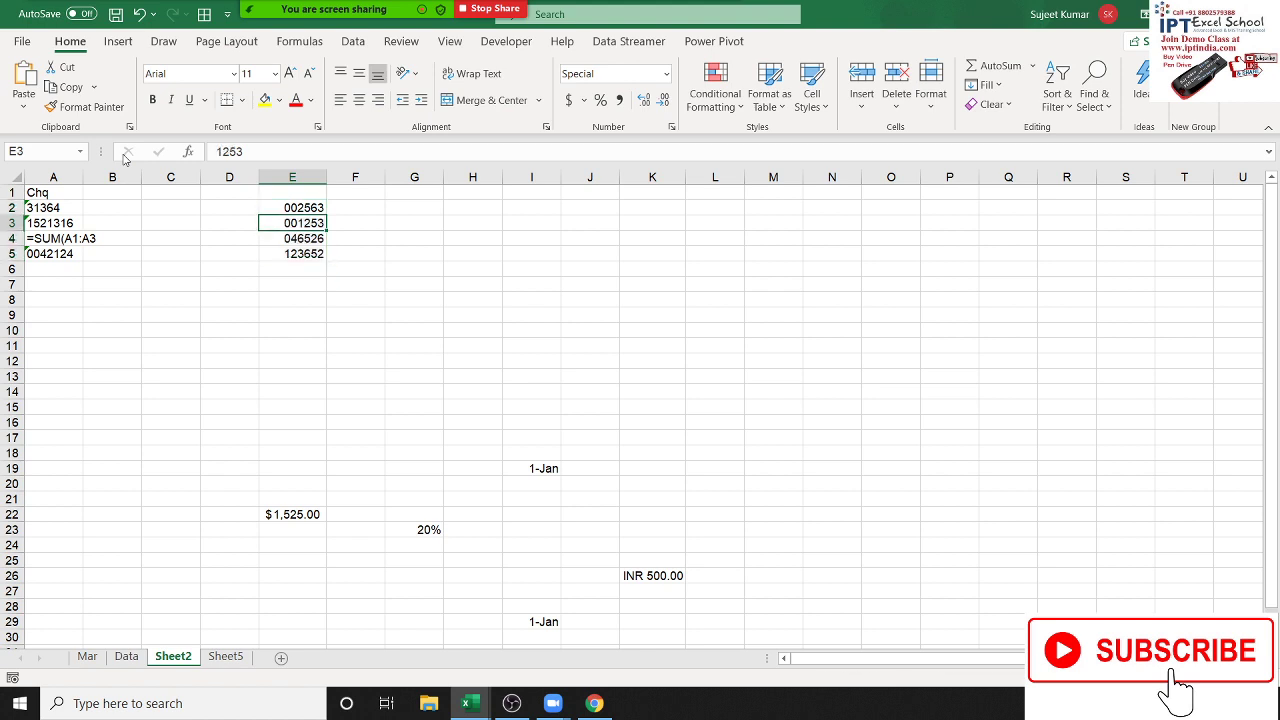
pyautogui.write('14646464')
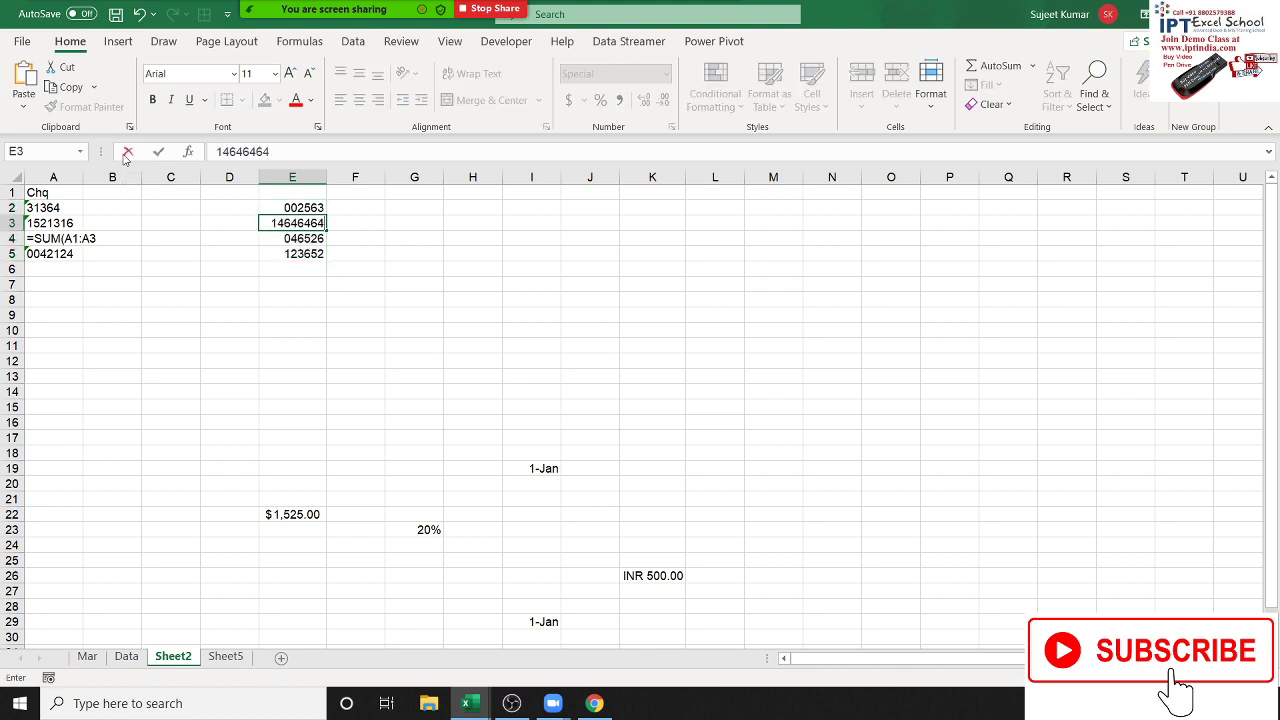
pyautogui.press('Return')
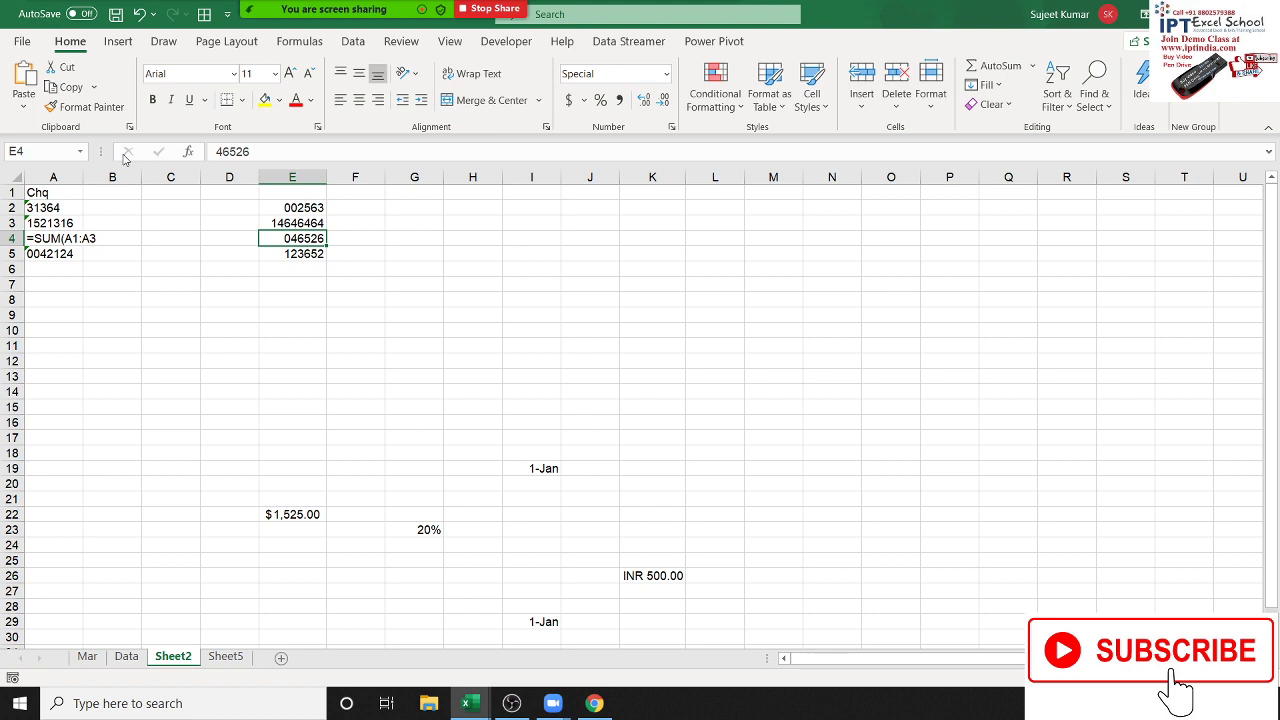
pyautogui.hotkey('ctrl', 'z')
pyautogui.press('Up')
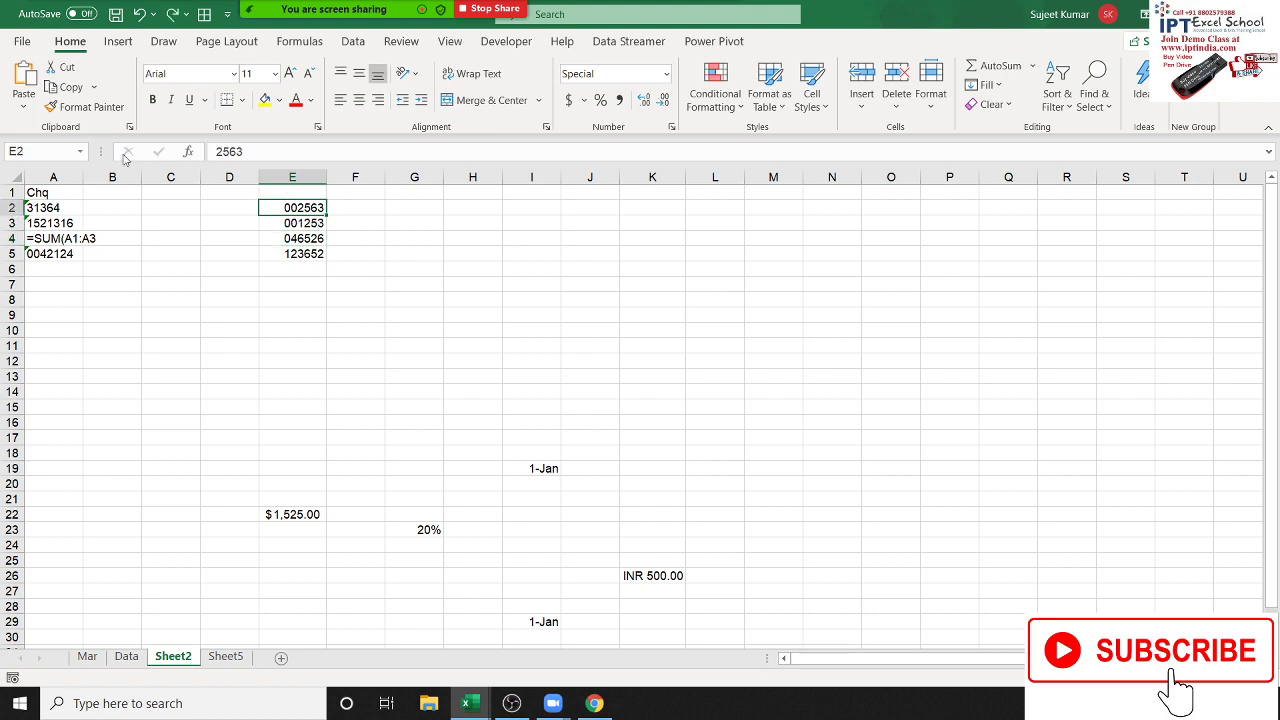
pyautogui.press('Up')
pyautogui.press('Right')
pyautogui.press('F2')
# Head F1 as Mobile, try a +91 mobile number in F2, then clear its scientific-notation result
pyautogui.write('Mo')
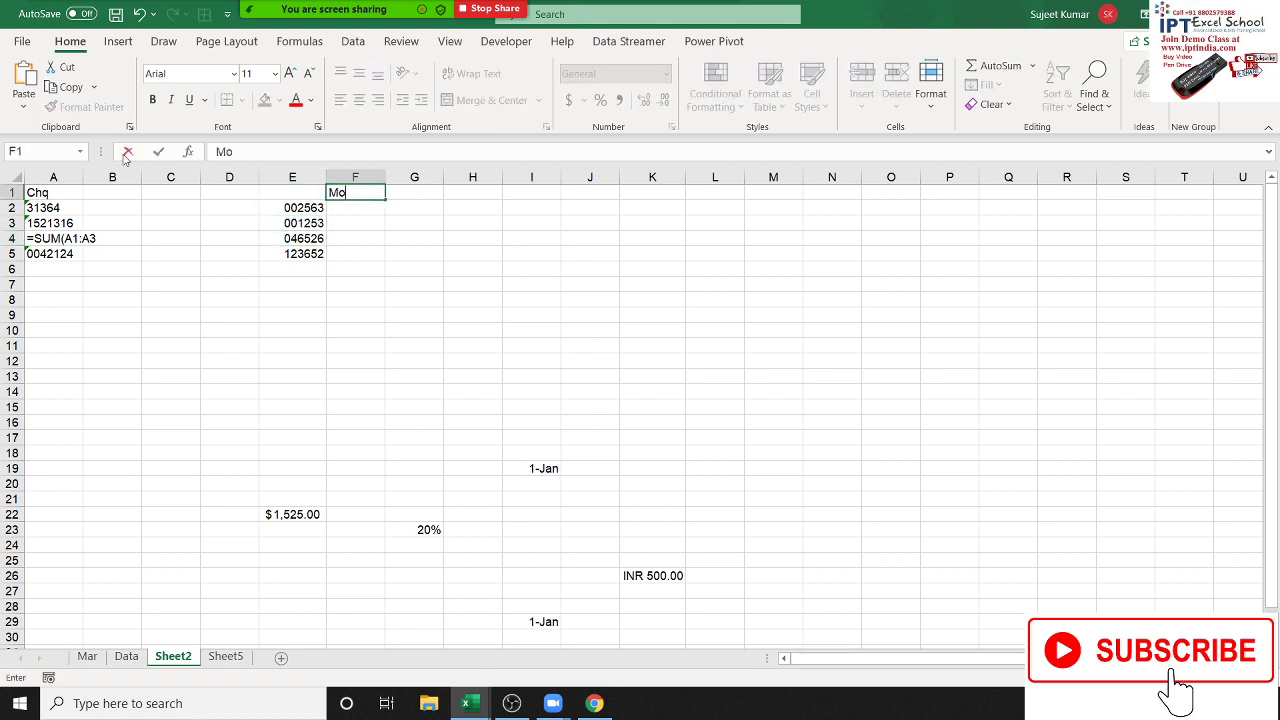
pyautogui.write('bile')
pyautogui.press('Return')
pyautogui.write('+1')
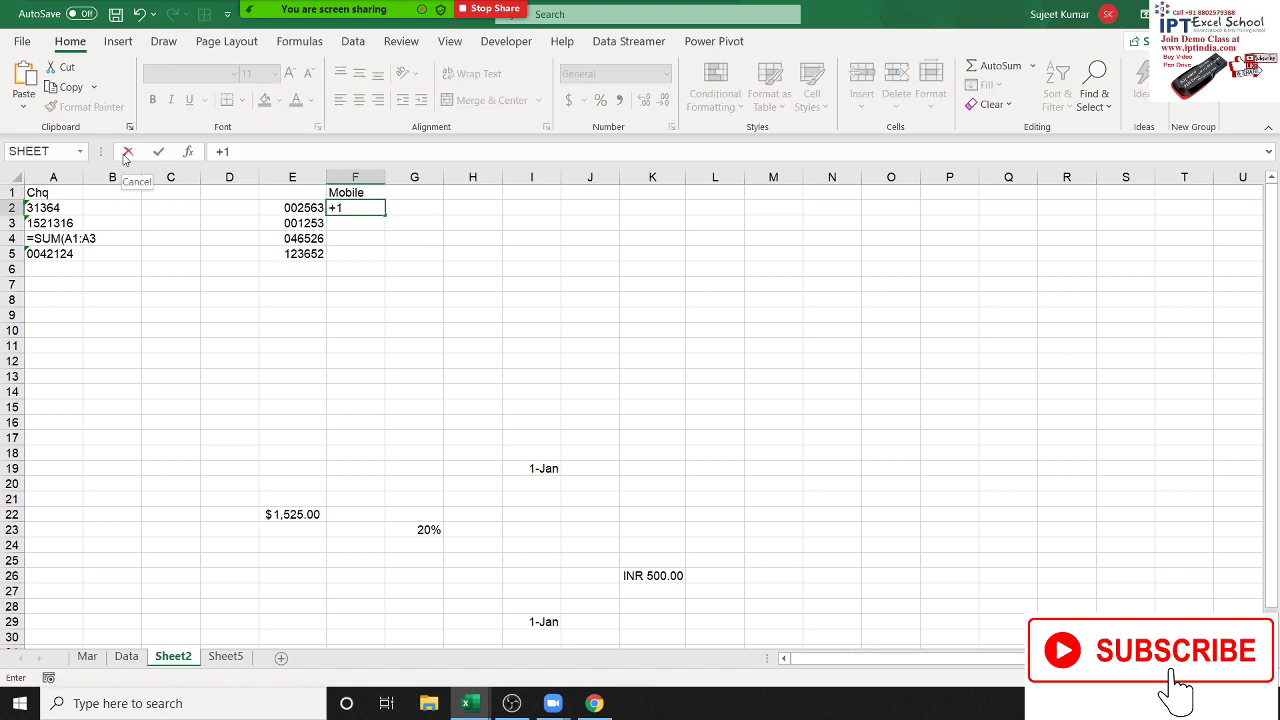
pyautogui.press('BackSpace')
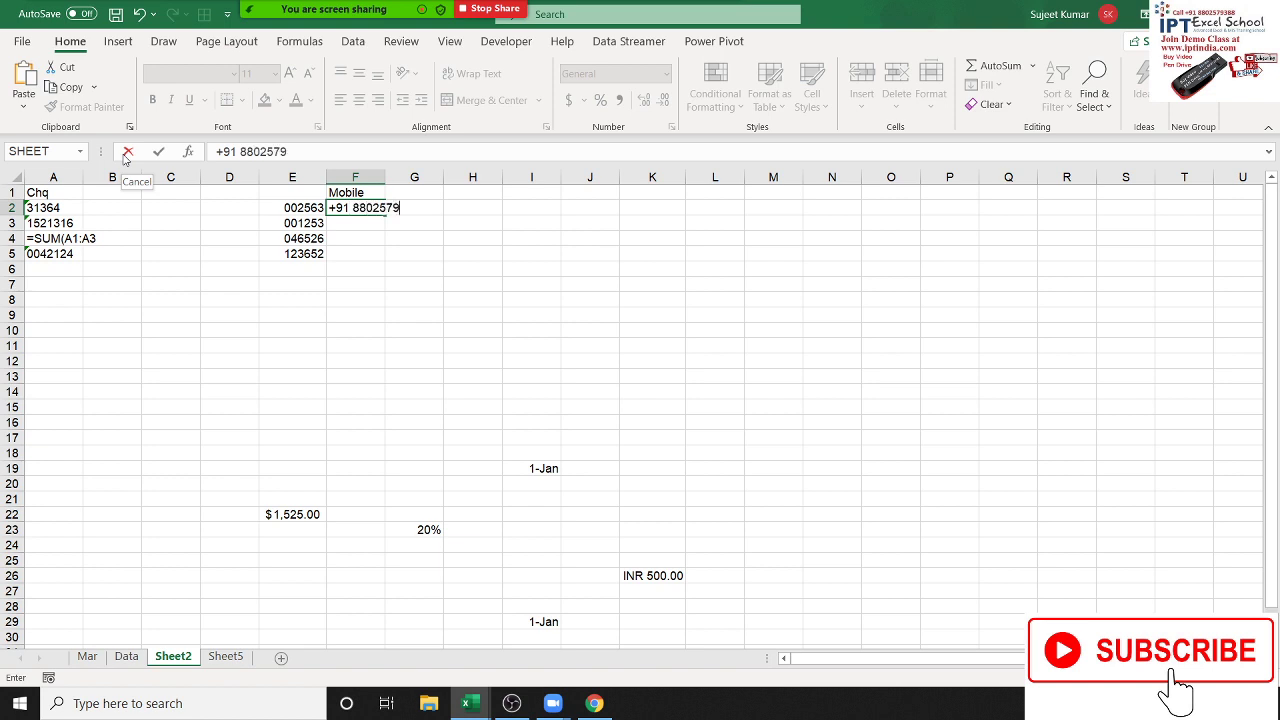
pyautogui.press('Return')
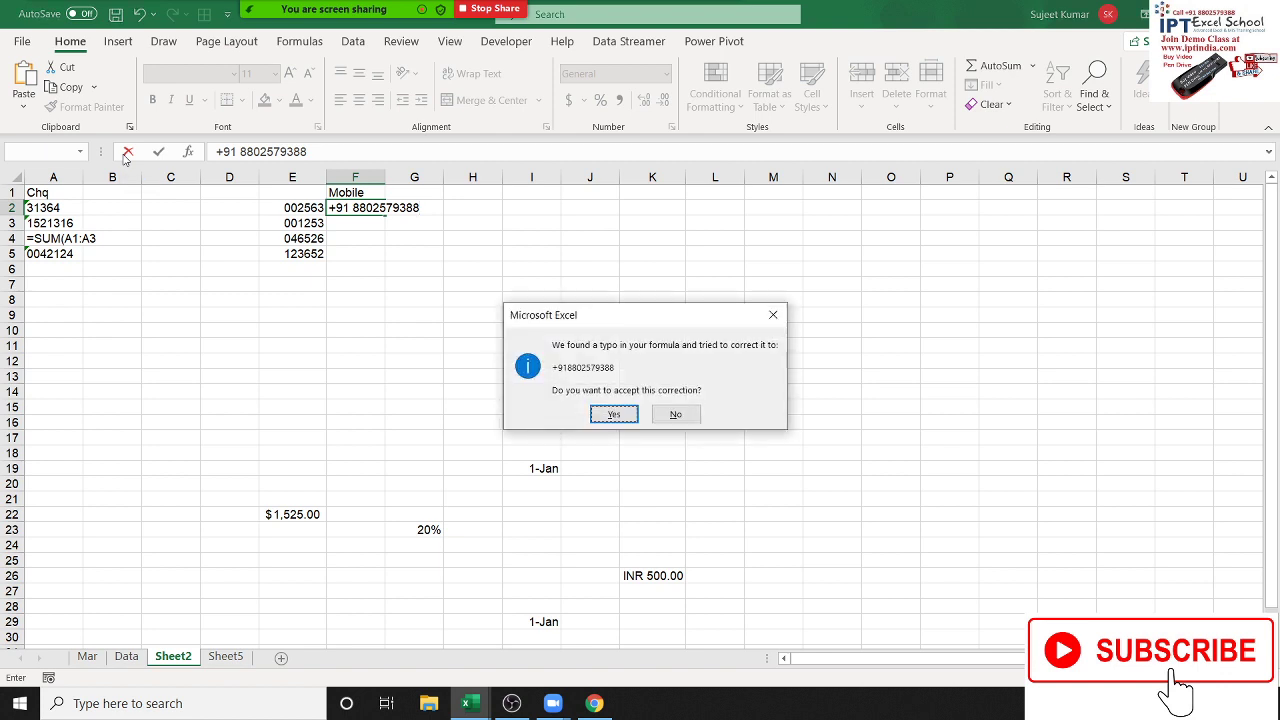
pyautogui.press('Return')
pyautogui.press('Up')
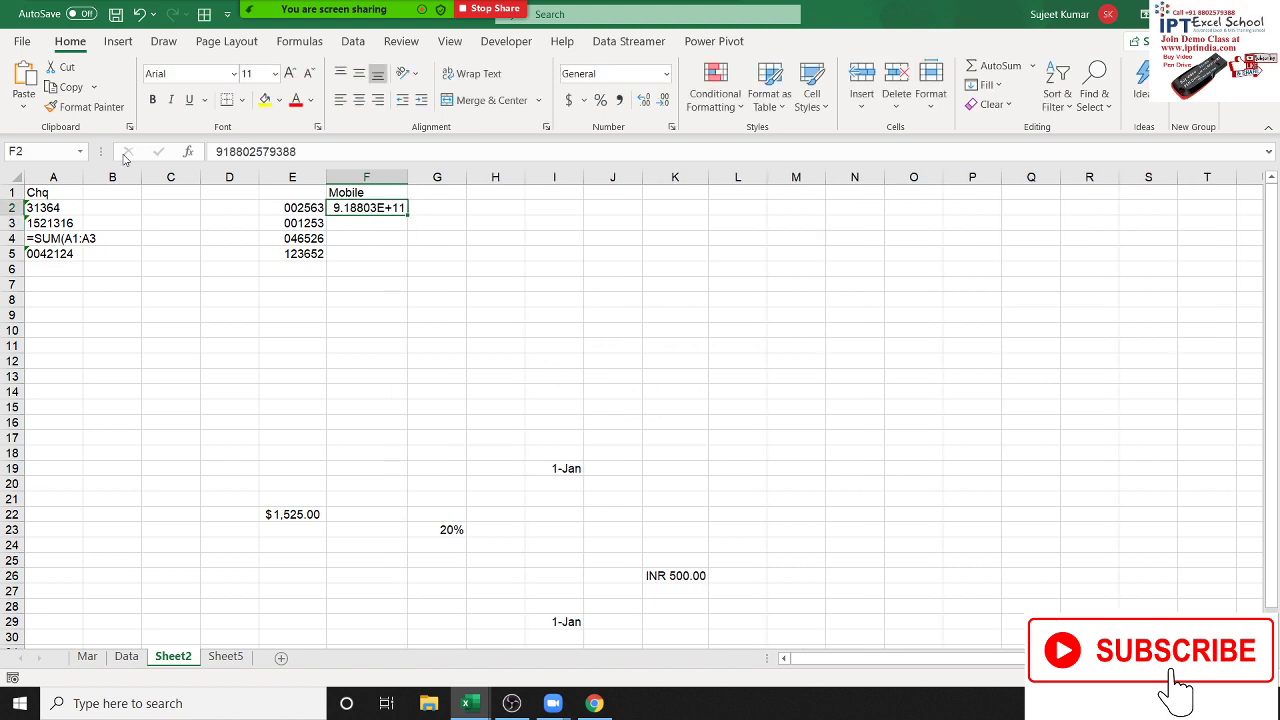
pyautogui.press('Delete')
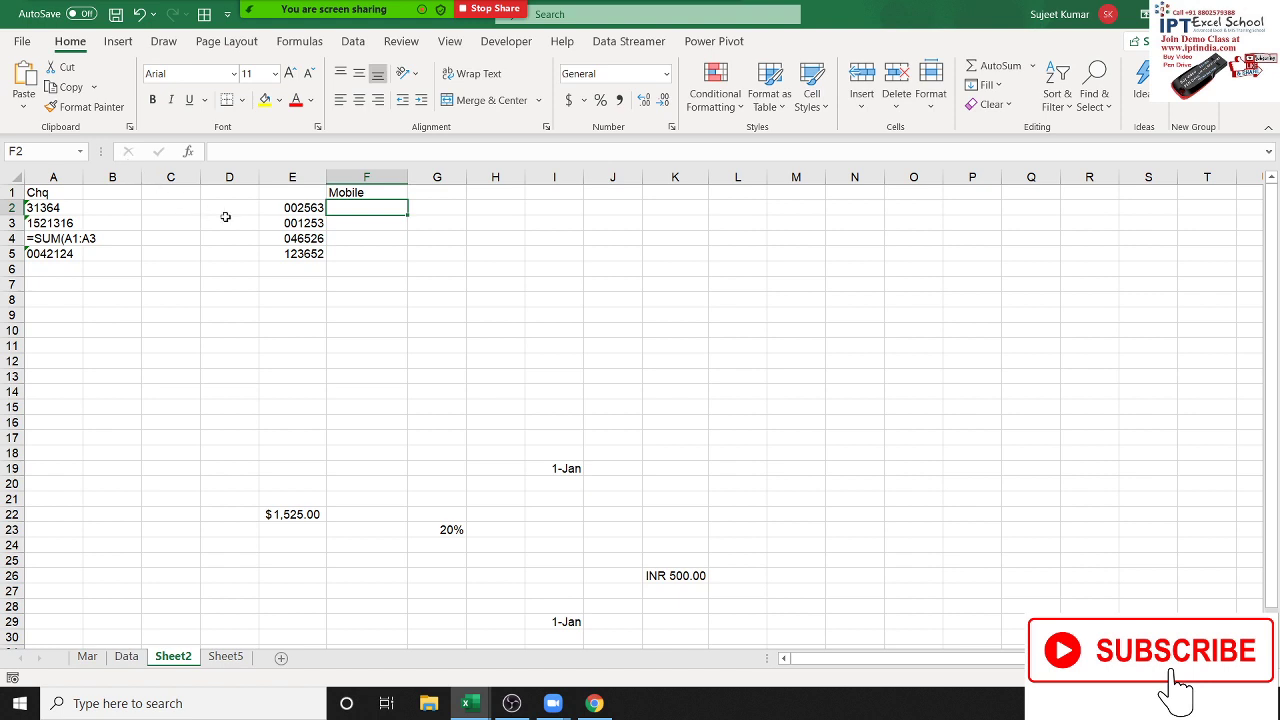
pyautogui.keyDown('shift'); pyautogui.click(339, 254); pyautogui.keyUp('shift')
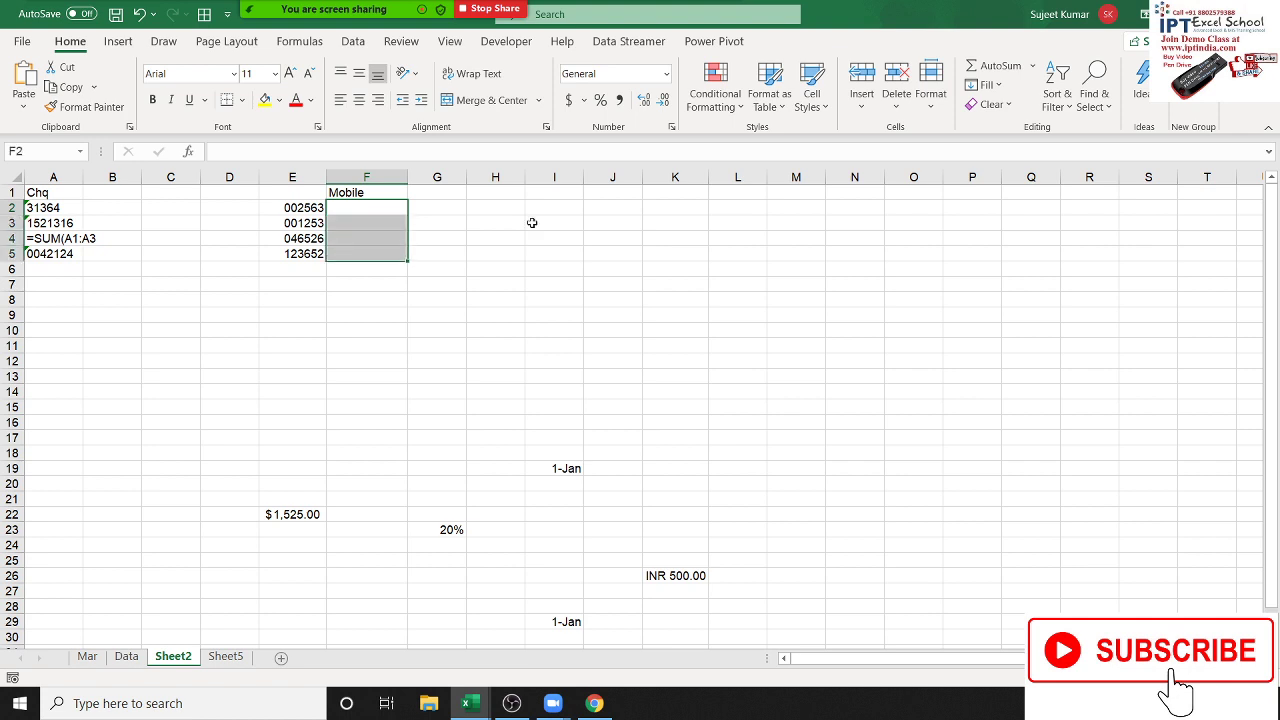
pyautogui.click(669, 126)
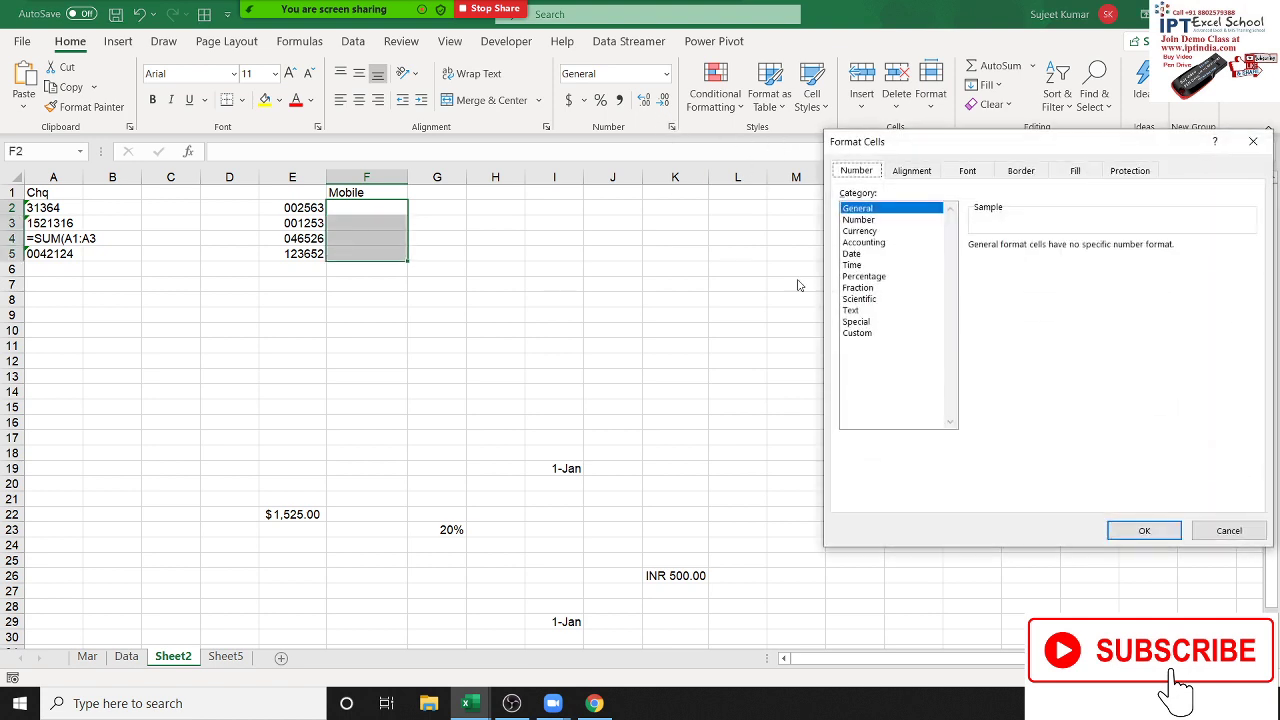
pyautogui.click(852, 334)
pyautogui.click(1008, 278)
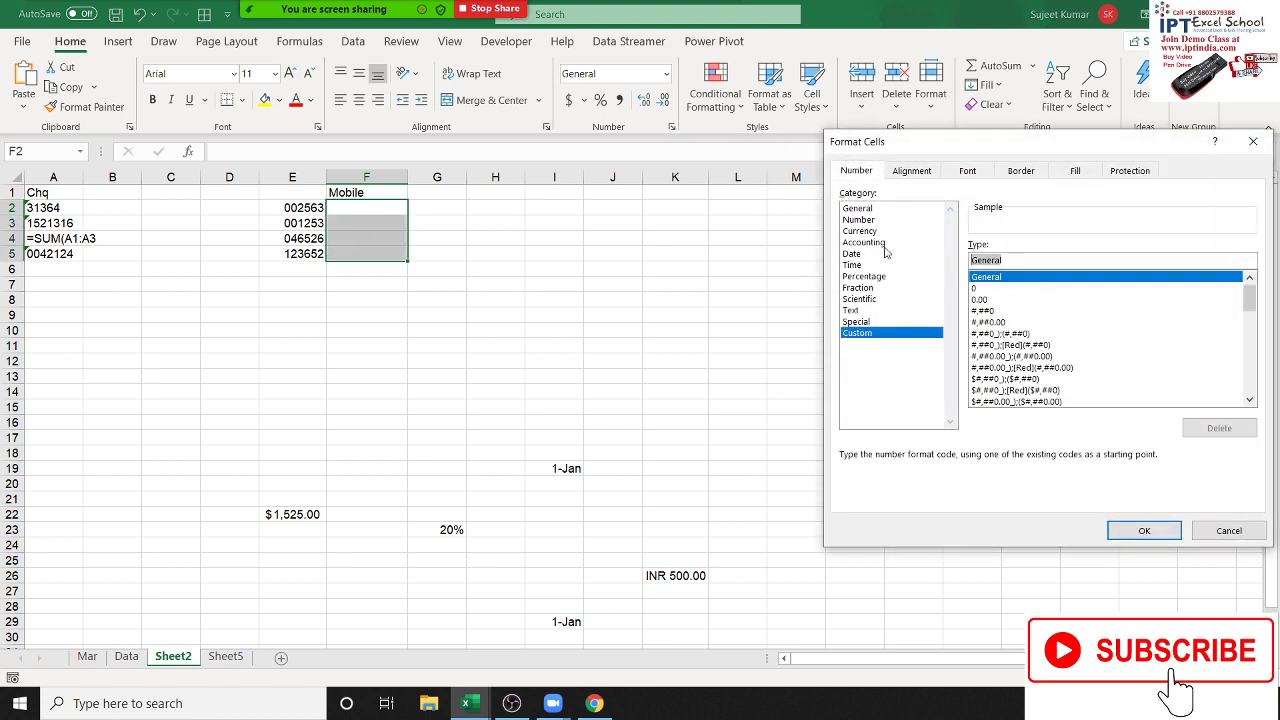
pyautogui.write('+91')
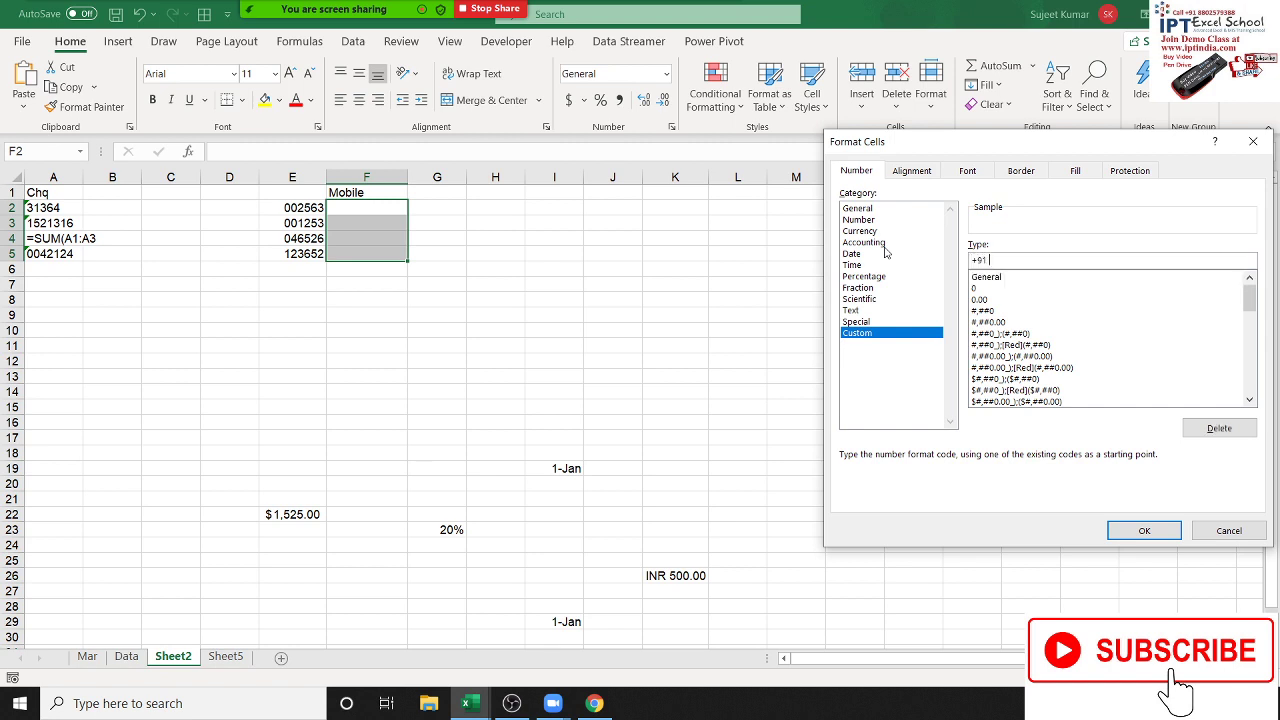
pyautogui.write(' 000')
pyautogui.write('00000')
pyautogui.write('00')
pyautogui.press('Return')
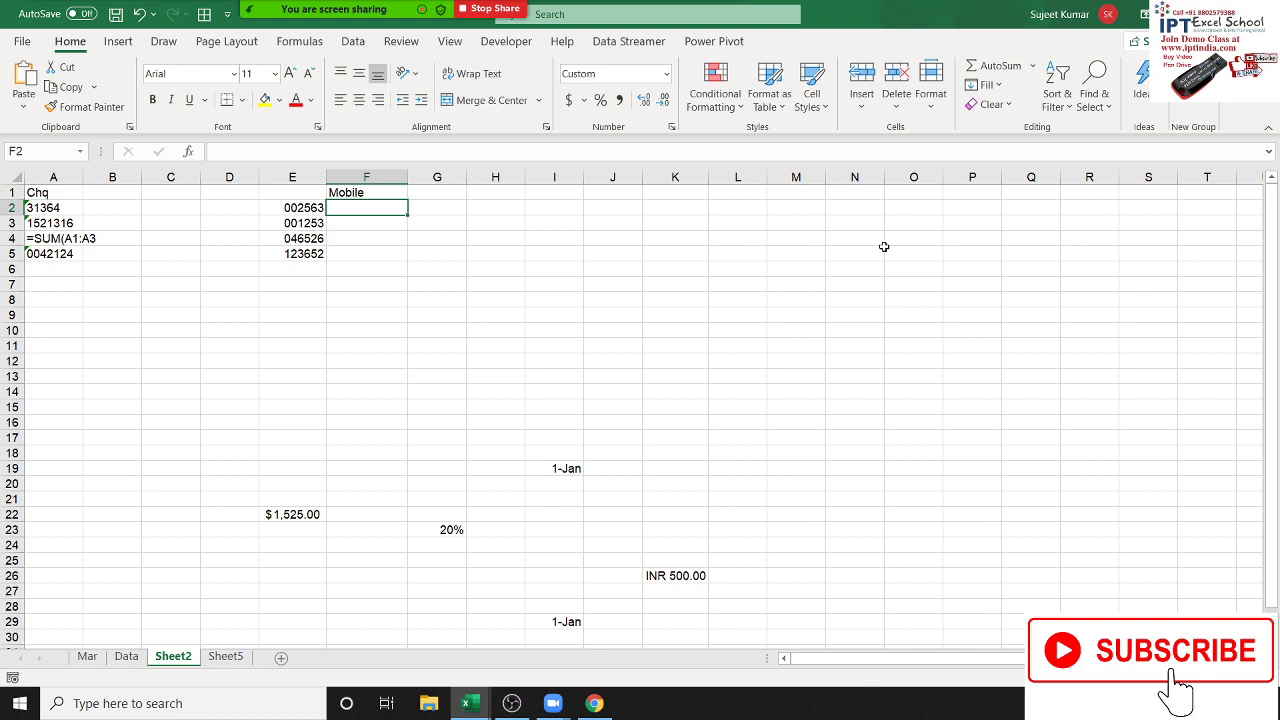
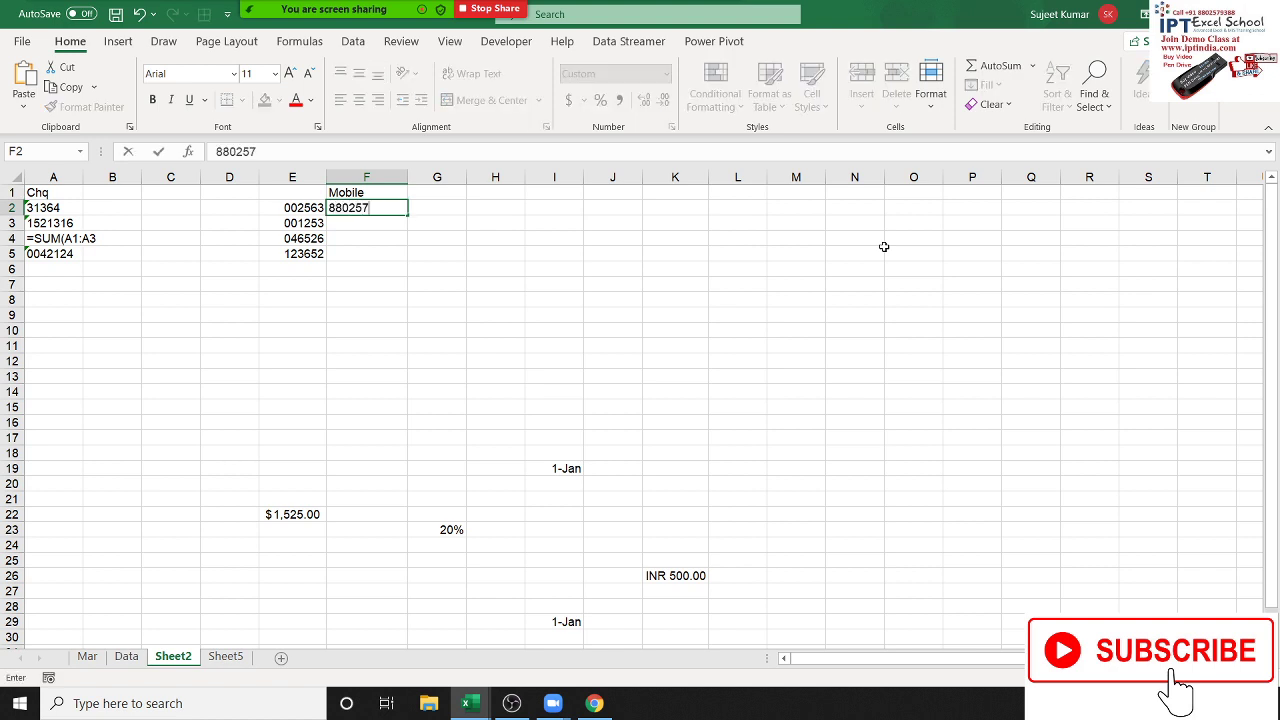
pyautogui.press('Return')
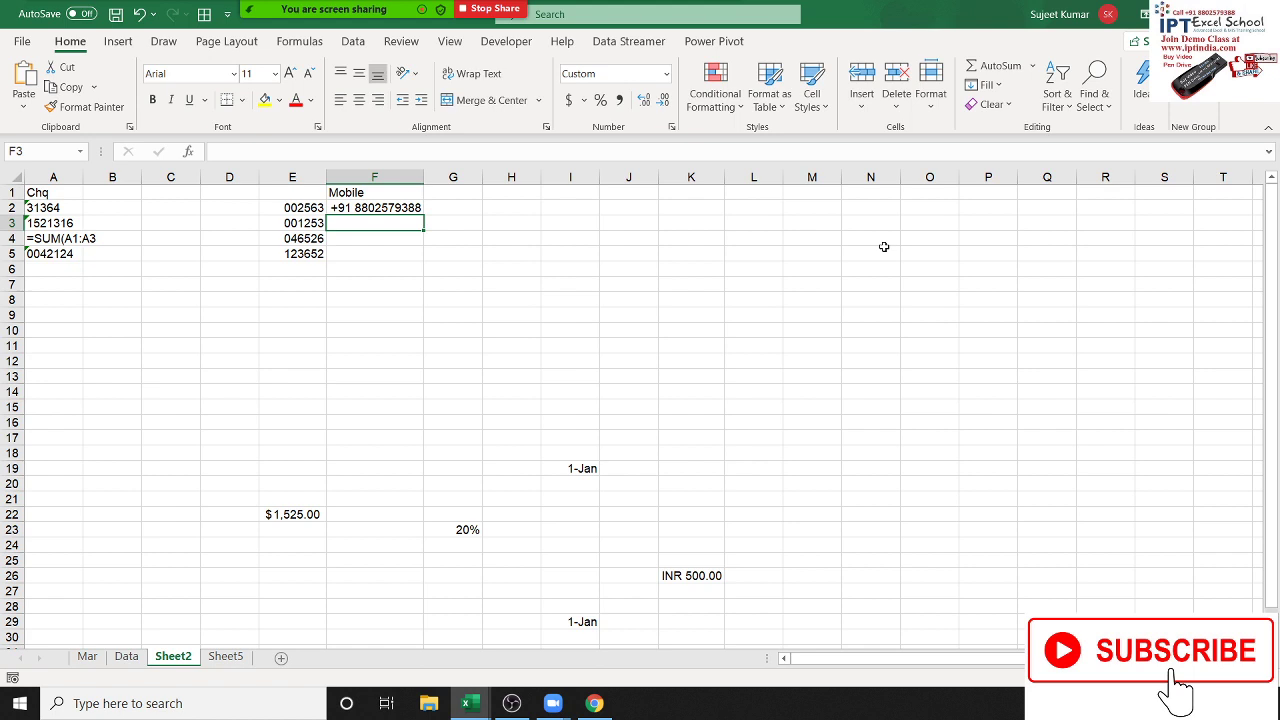
# Add the column header 'A/c' in cell G1
pyautogui.press('Up')
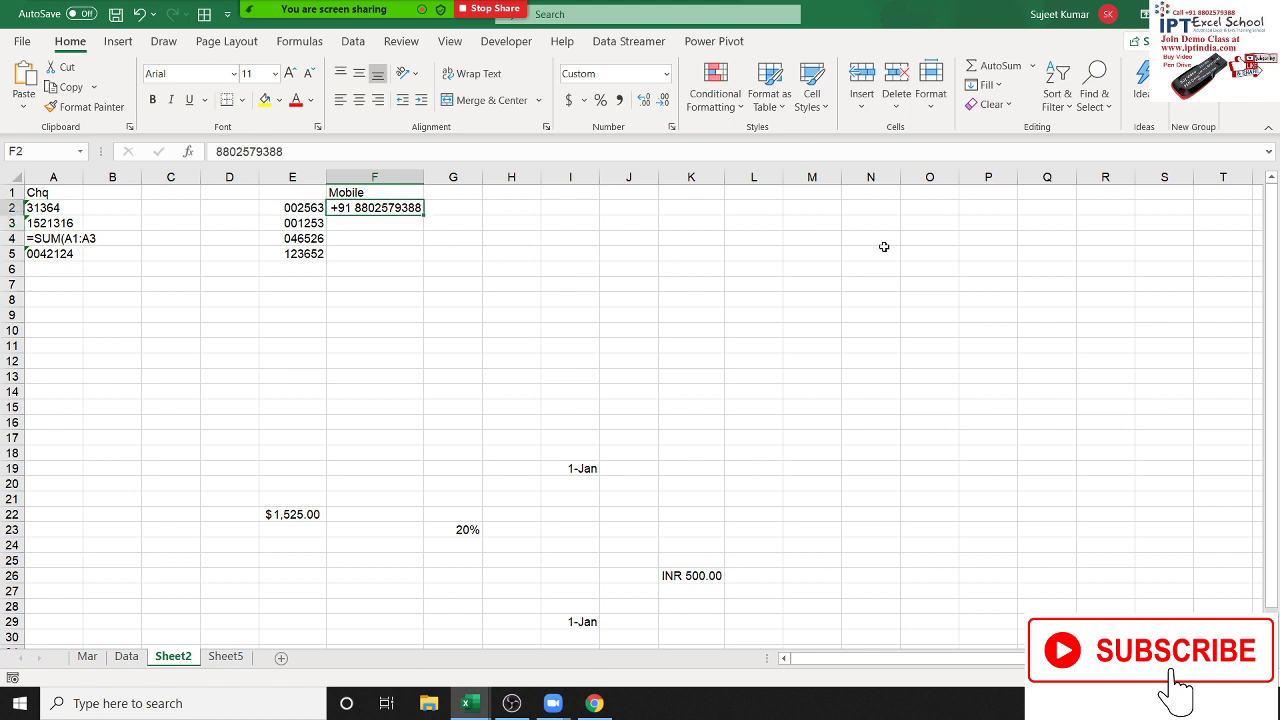
pyautogui.press('Up')
pyautogui.press('Right')
pyautogui.write('A/')
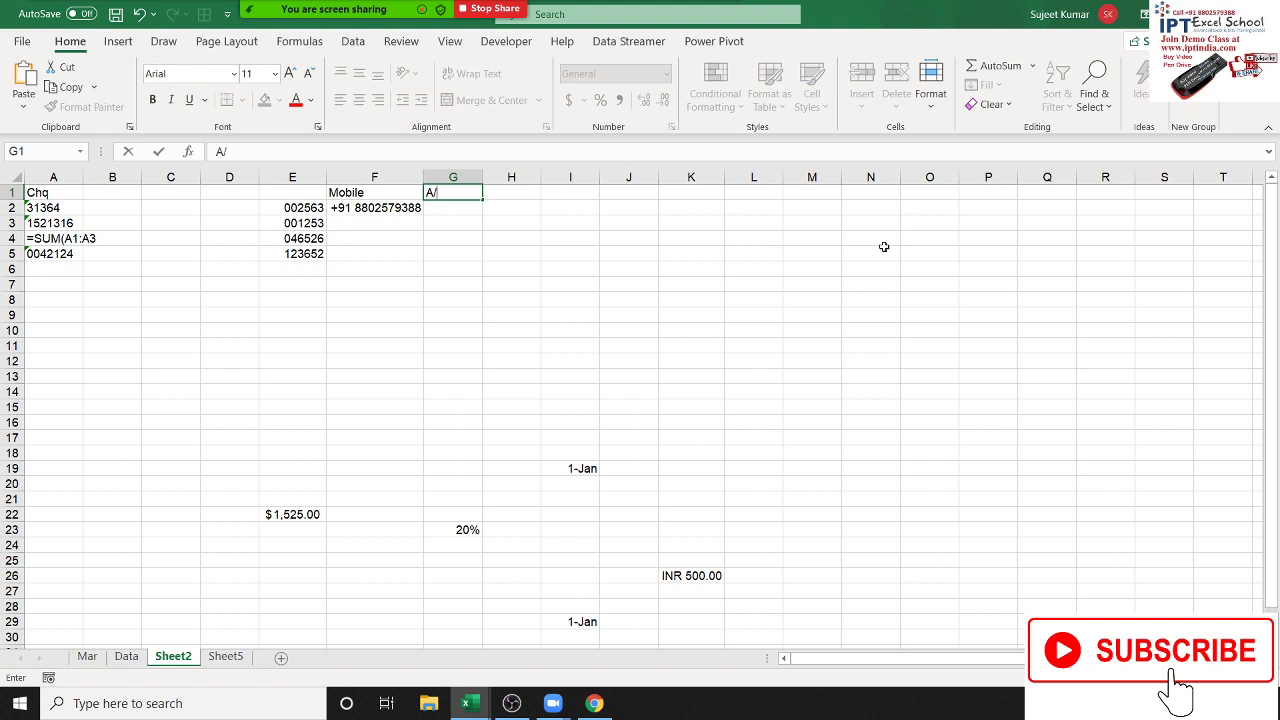
pyautogui.write('c')
pyautogui.press('Return')
pyautogui.write('123')
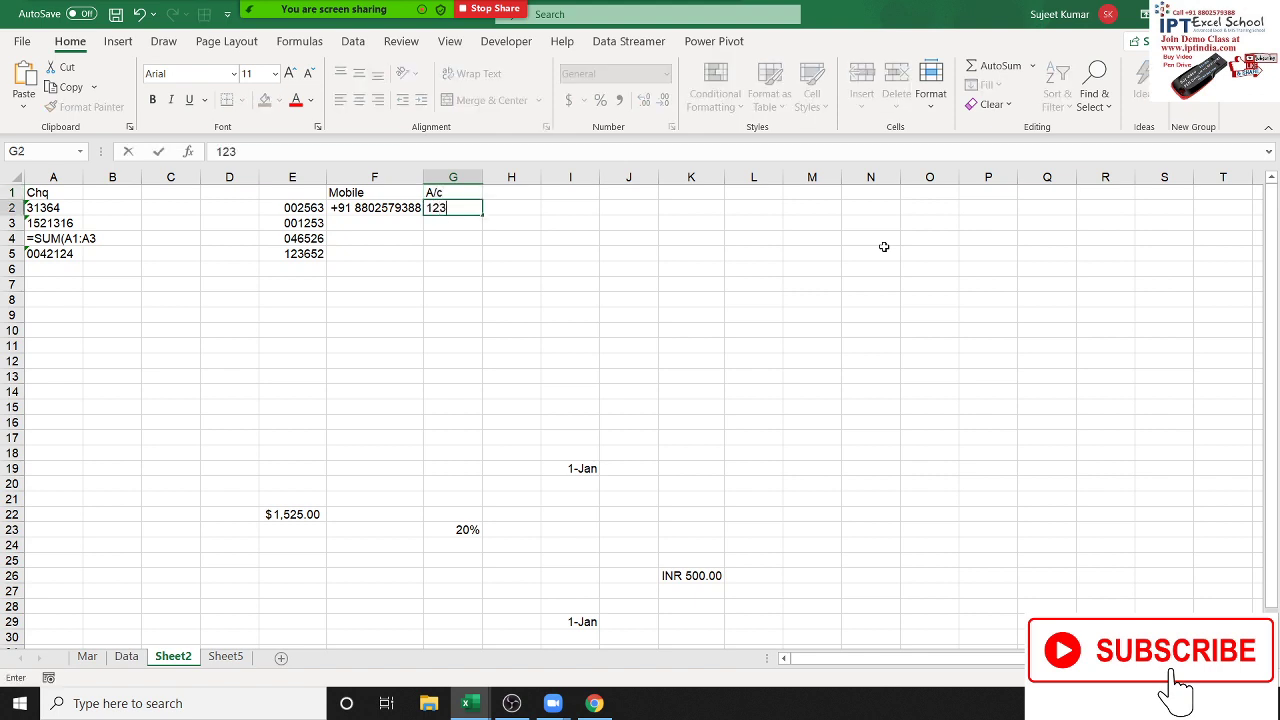
pyautogui.write('65478')
pyautogui.write('91')
pyautogui.write('2')
pyautogui.hotkey('ctrl', 'Return')
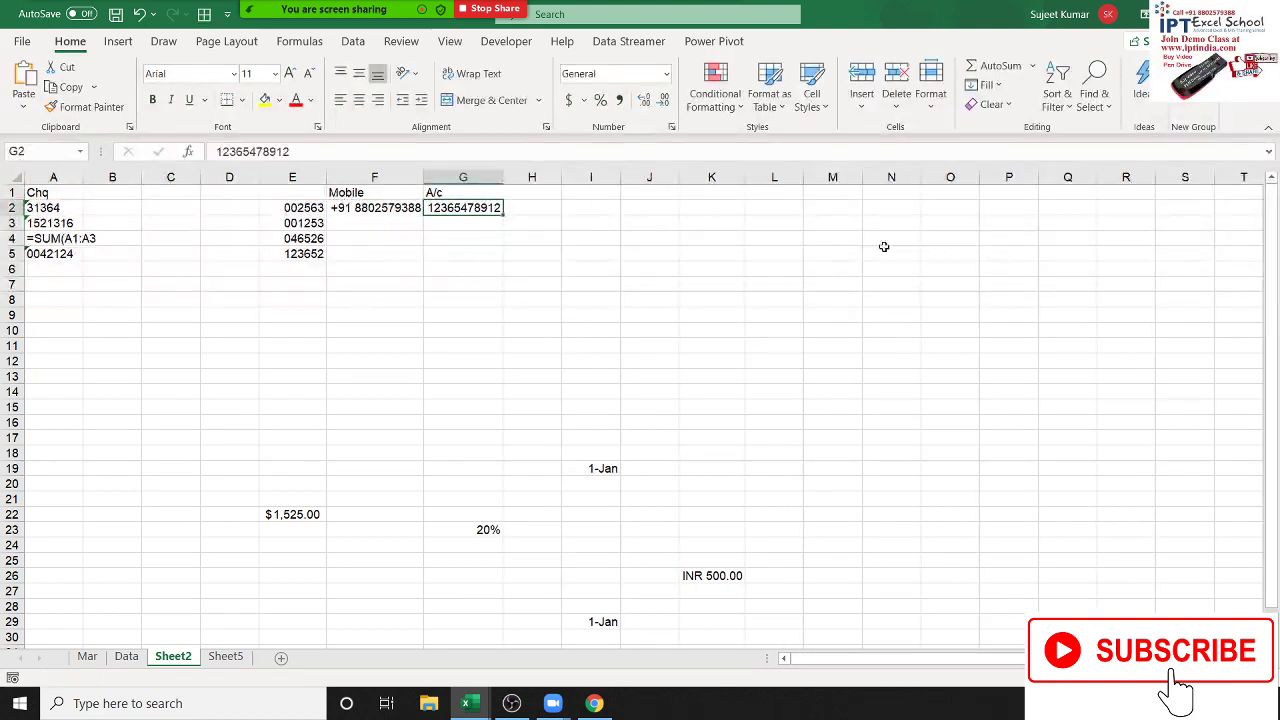
pyautogui.click(652, 152)
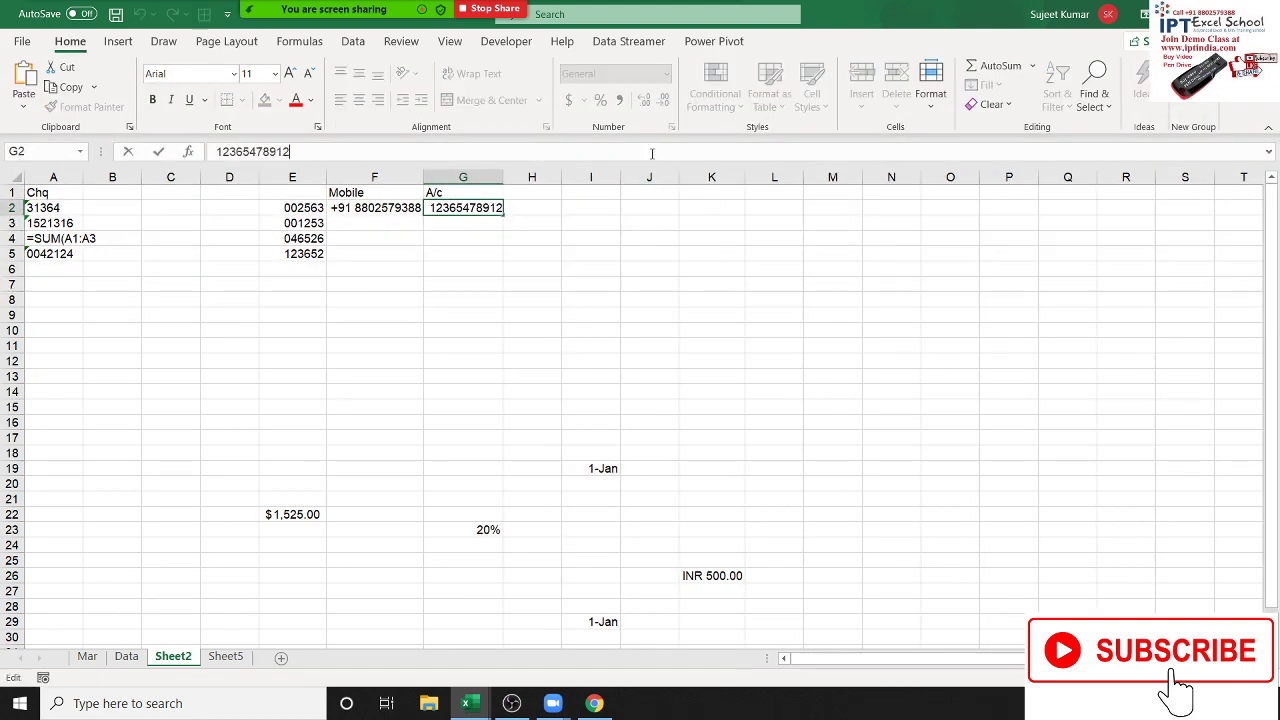
pyautogui.write('3')
pyautogui.hotkey('ctrl', 'Return')
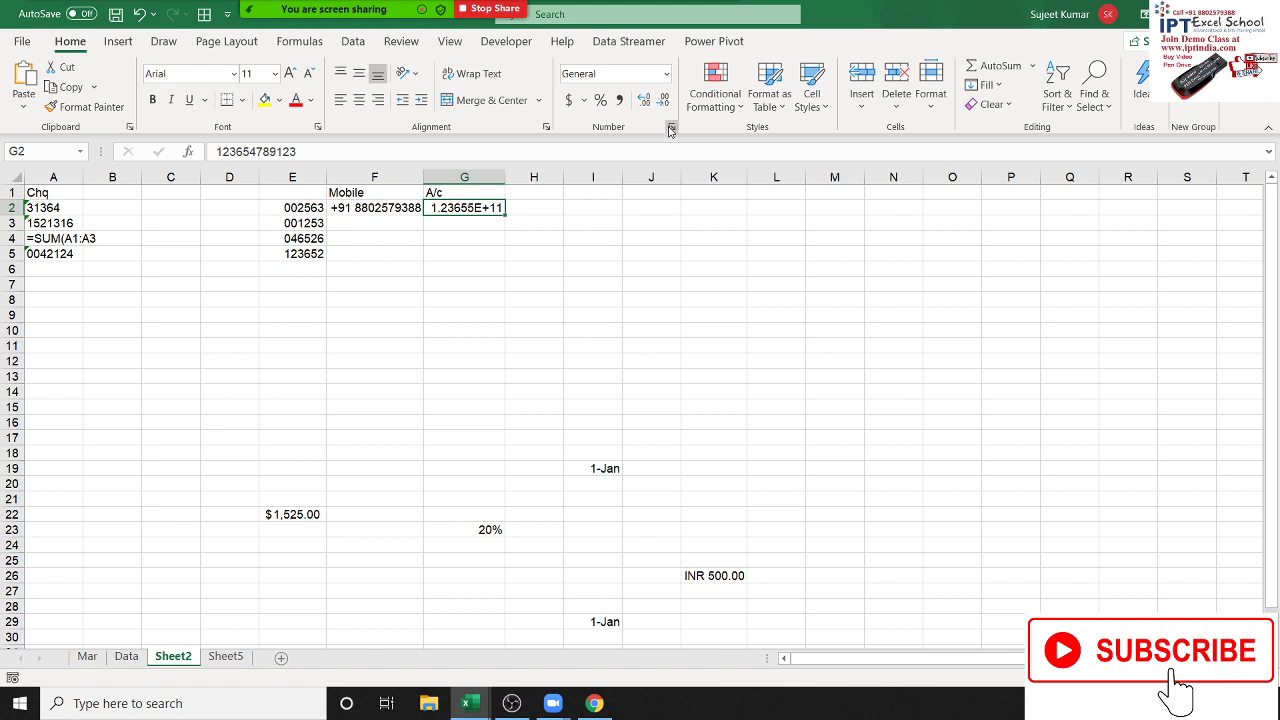
# Give G2 the custom number format 0 so the account number shows in full
pyautogui.click(670, 128)
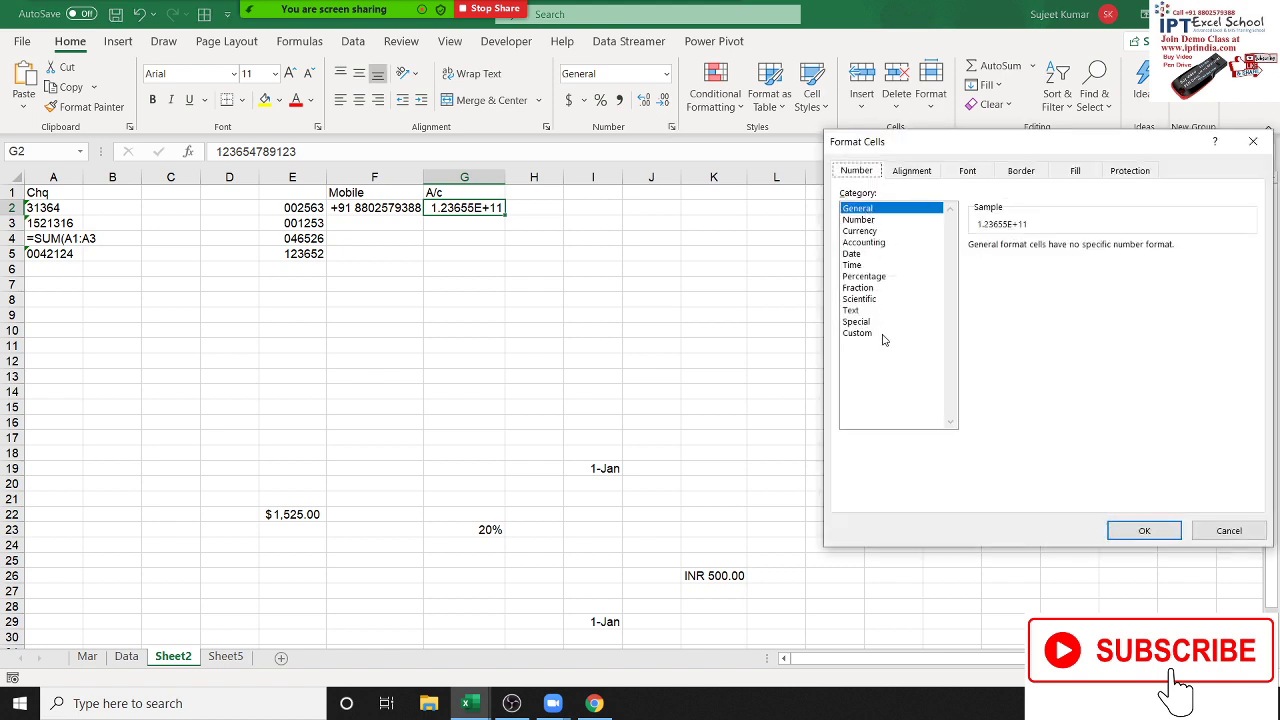
pyautogui.click(857, 333)
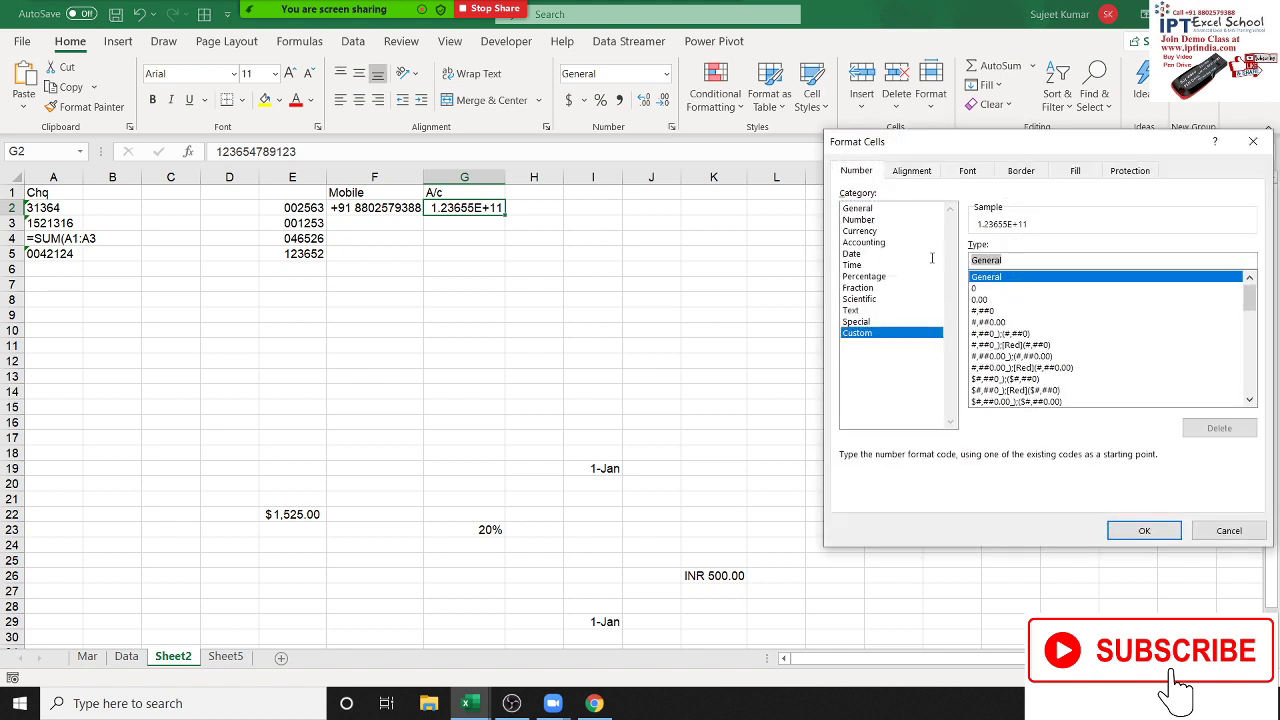
pyautogui.write('0')
pyautogui.press('Return')
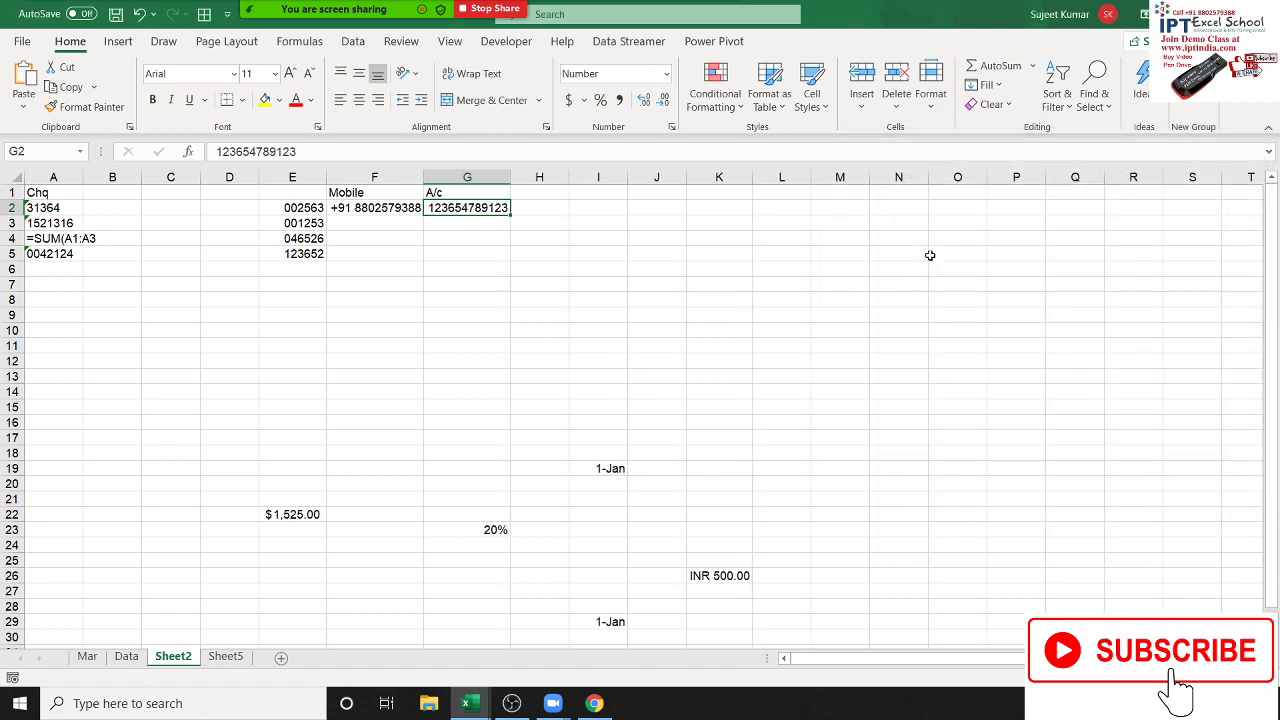
pyautogui.click(340, 152)
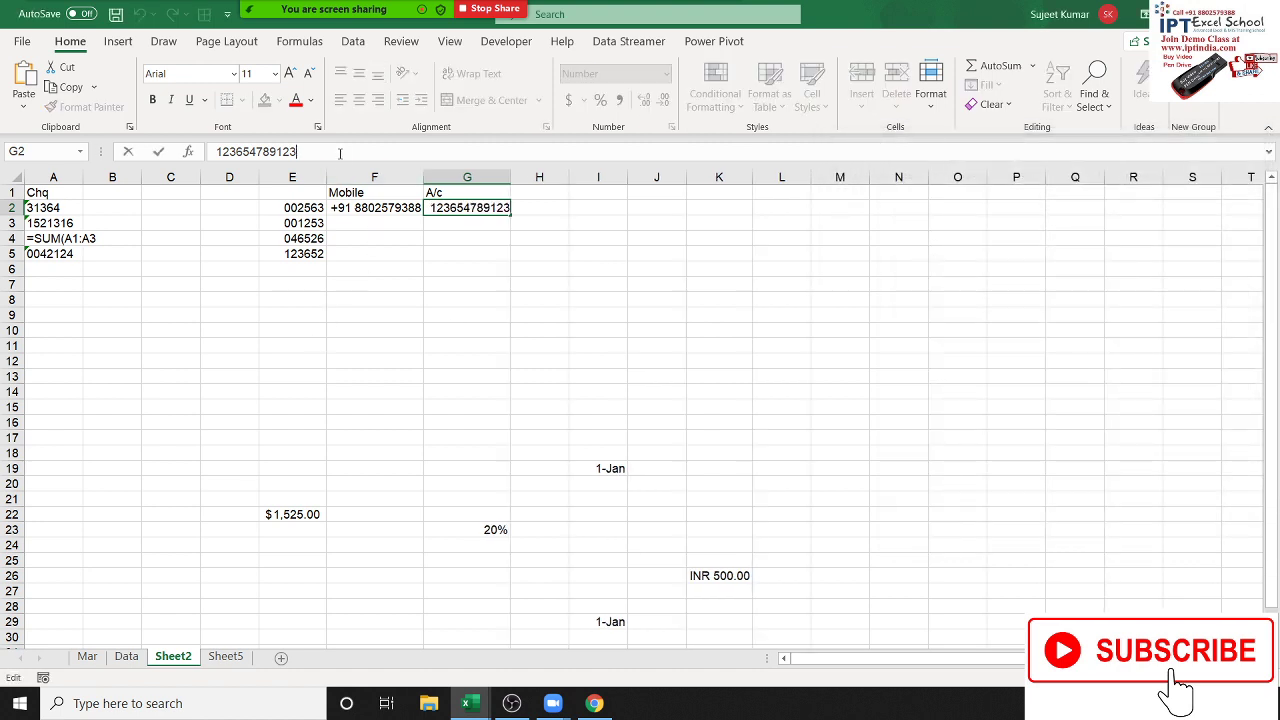
pyautogui.write('852')
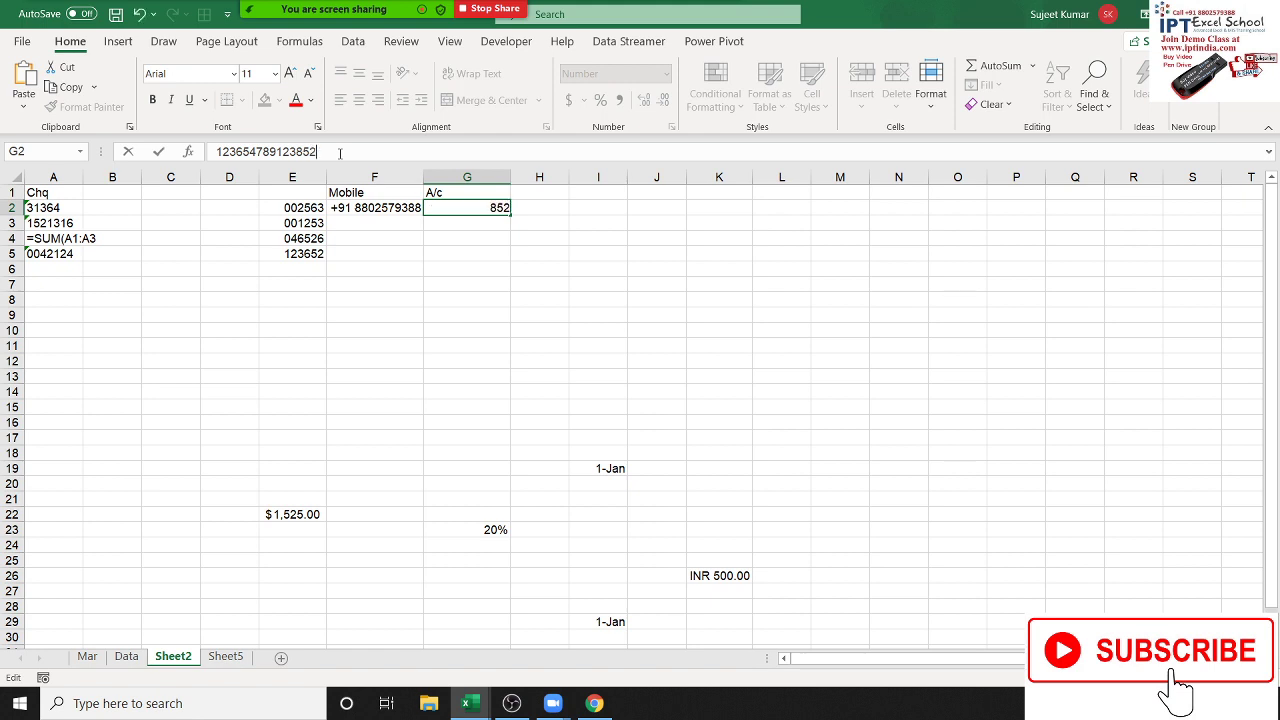
pyautogui.press('Return')
pyautogui.press('Up')
pyautogui.click(339, 153)
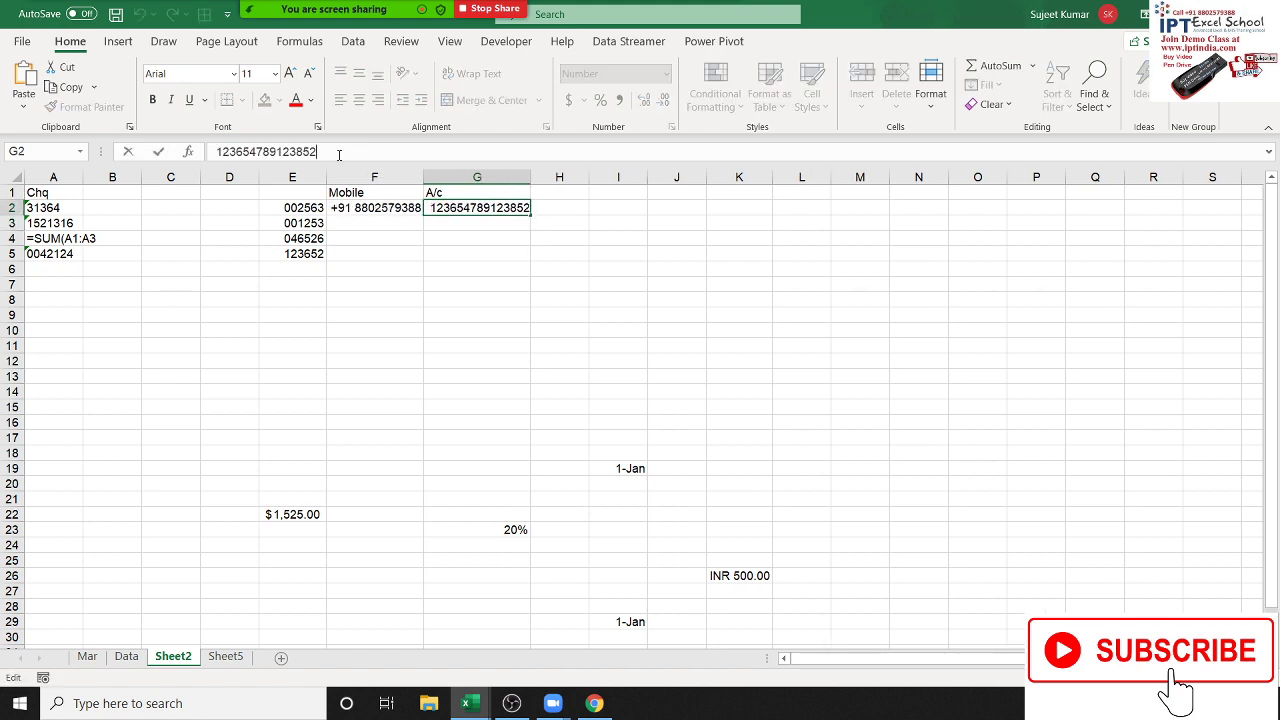
pyautogui.write('6')
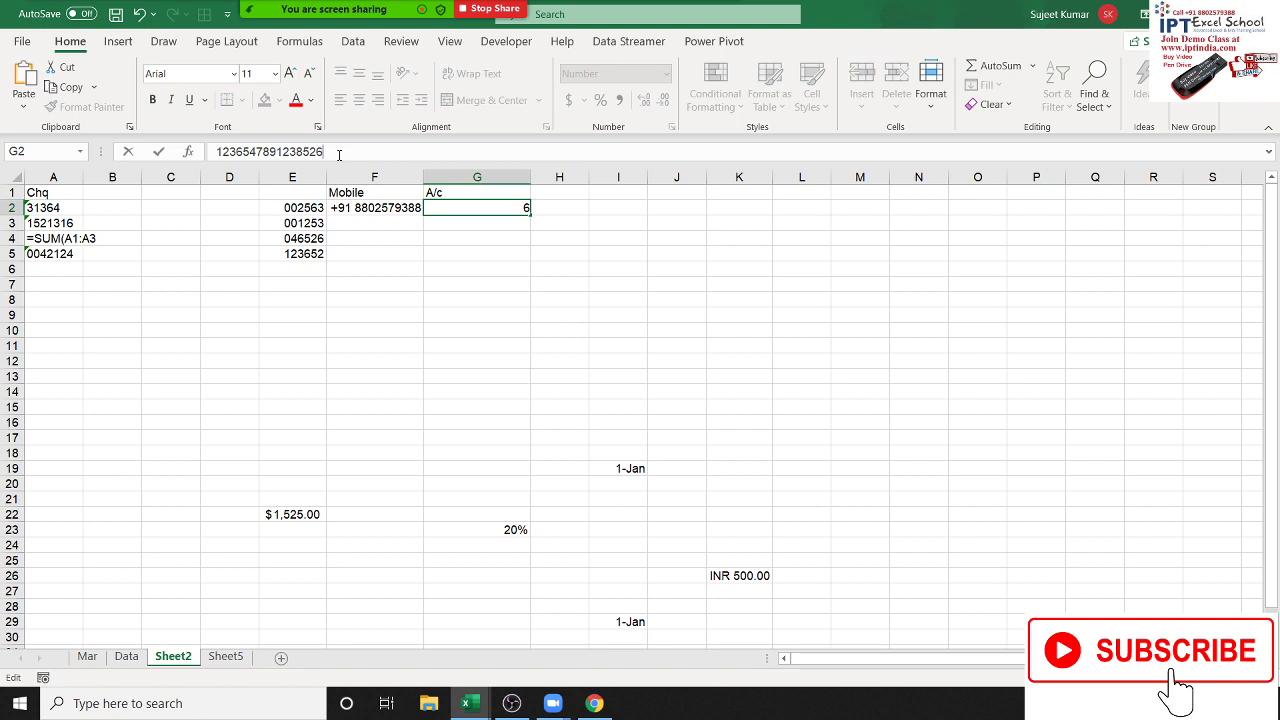
pyautogui.press('Return')
pyautogui.press('Up')
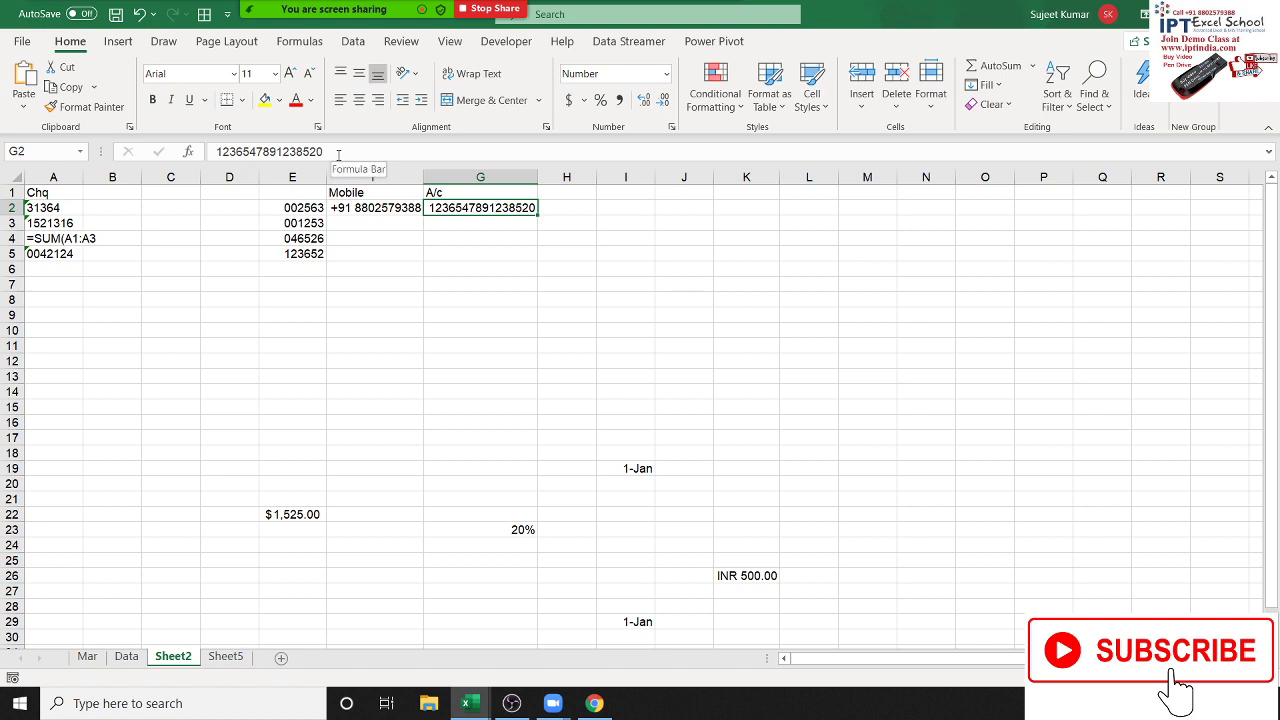
pyautogui.press('Down')
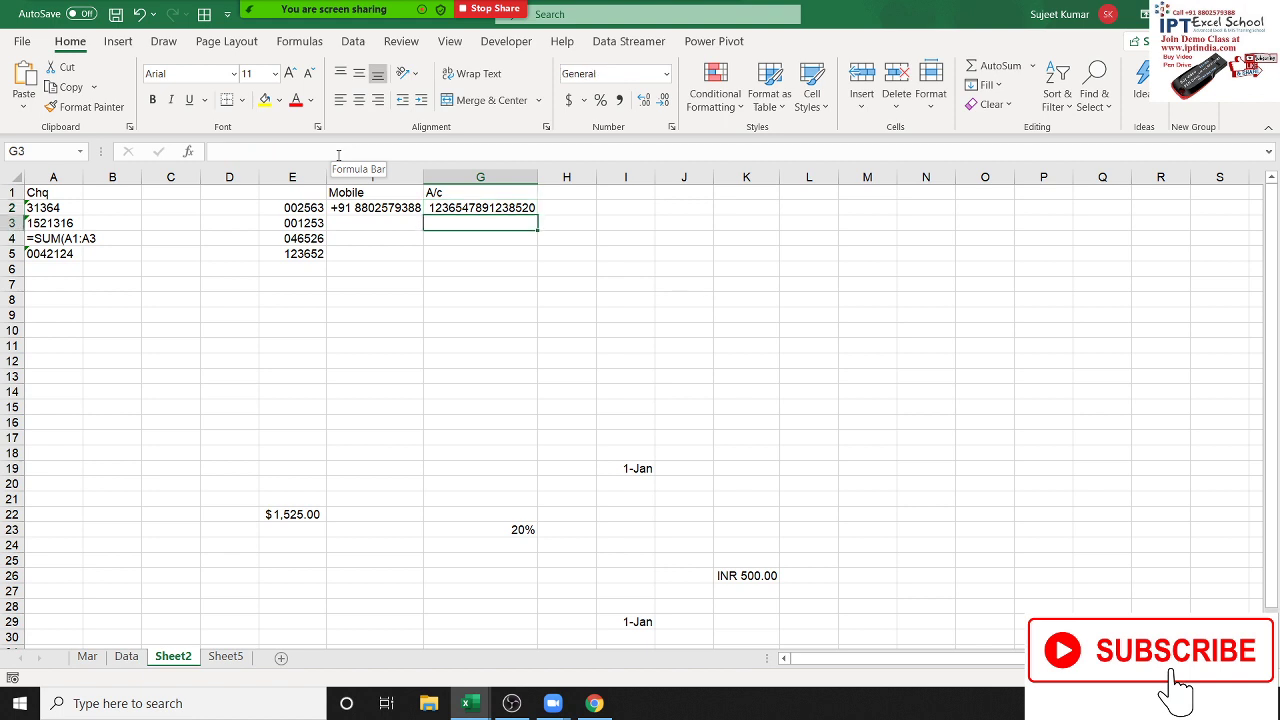
pyautogui.write("'")
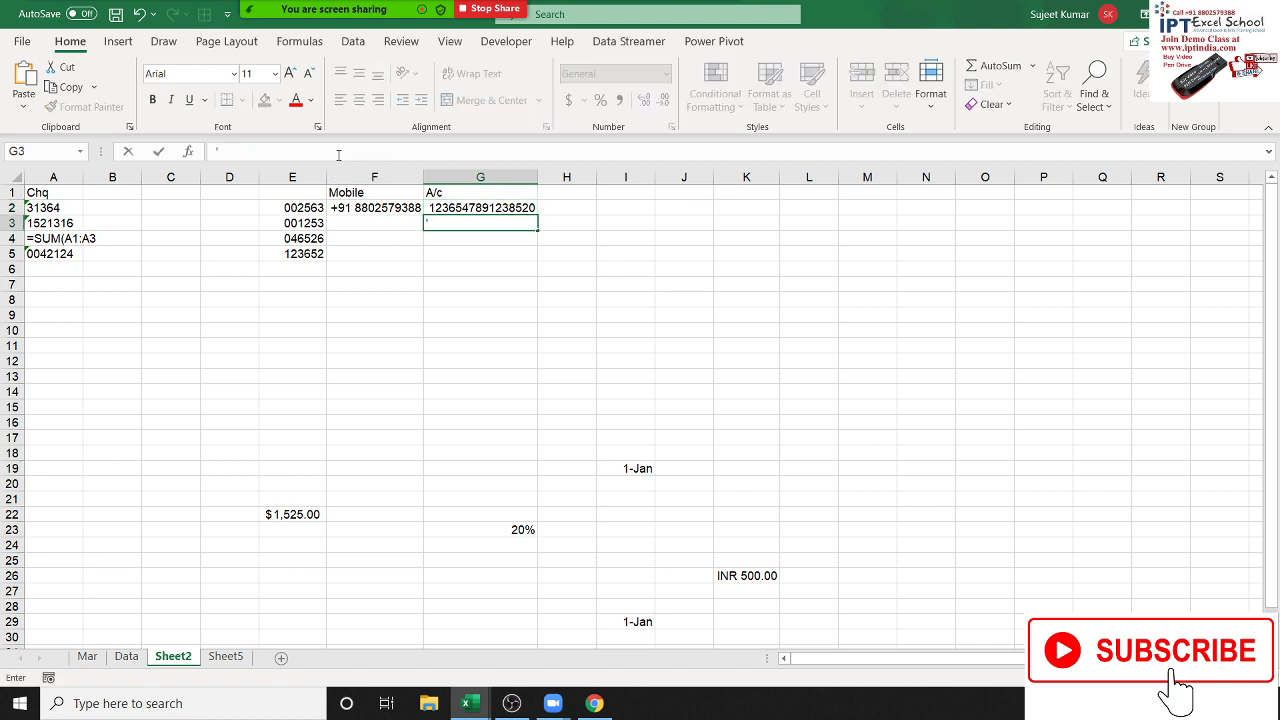
pyautogui.write('11313136543132')
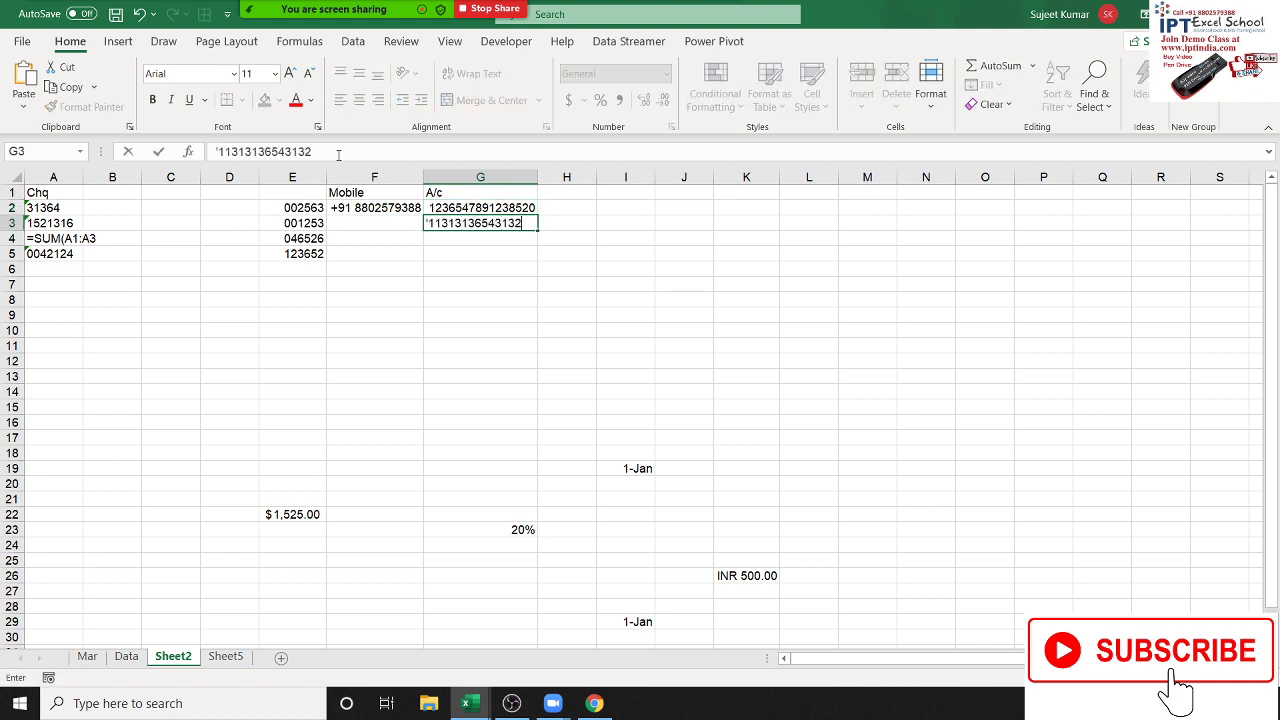
pyautogui.write('132132132135463213244')
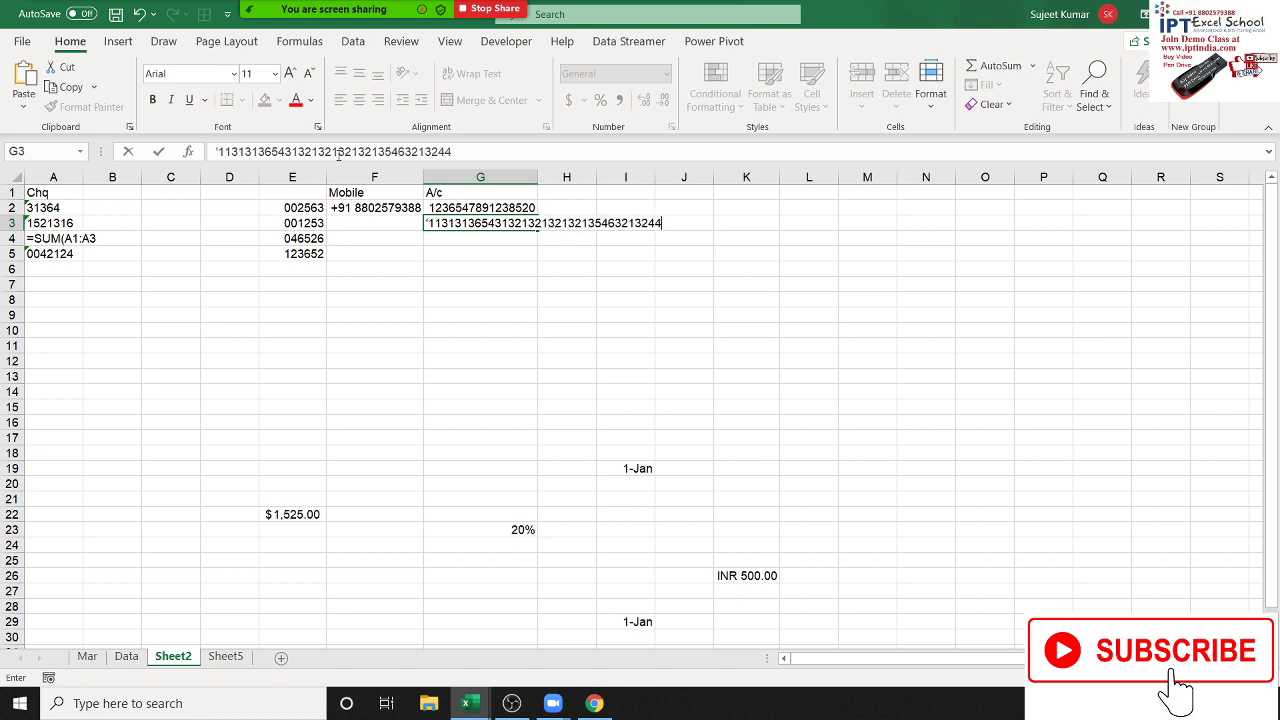
pyautogui.write('13134')
pyautogui.press('Return')
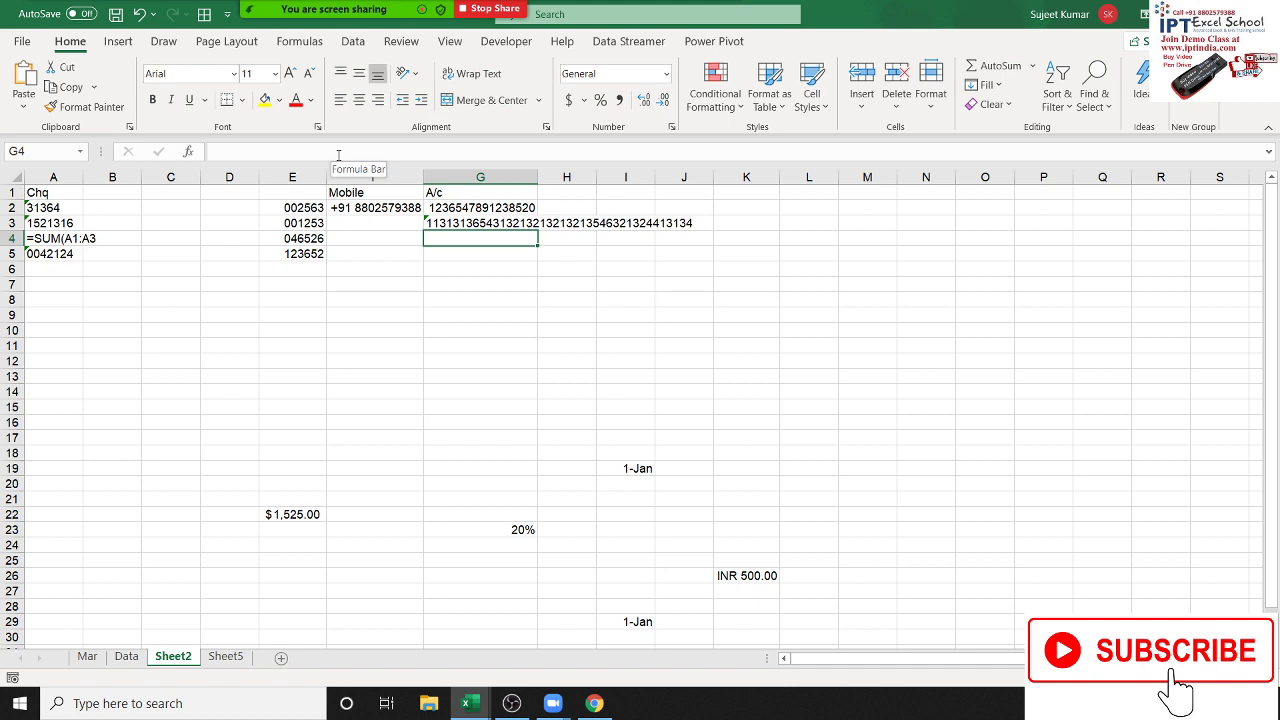
# Copy G3's text account number and paste it into L3
pyautogui.press('Up')
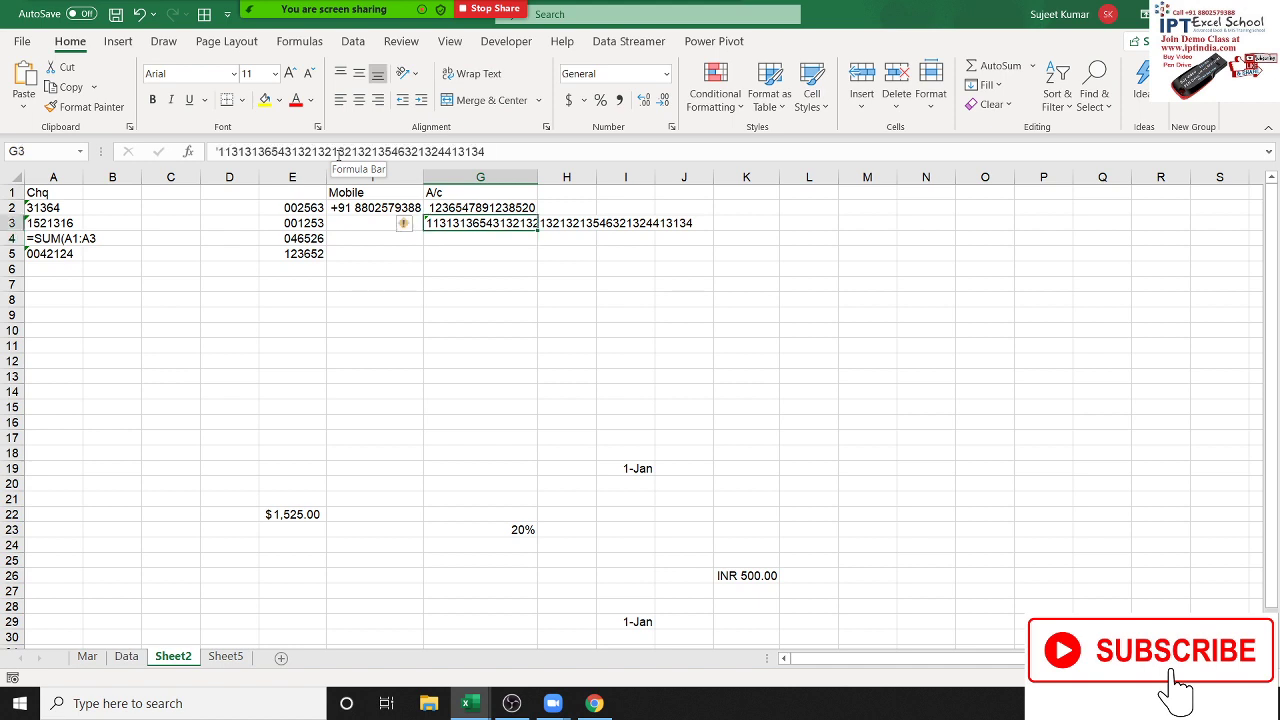
pyautogui.hotkey('ctrl', 'c')
pyautogui.click(828, 224)
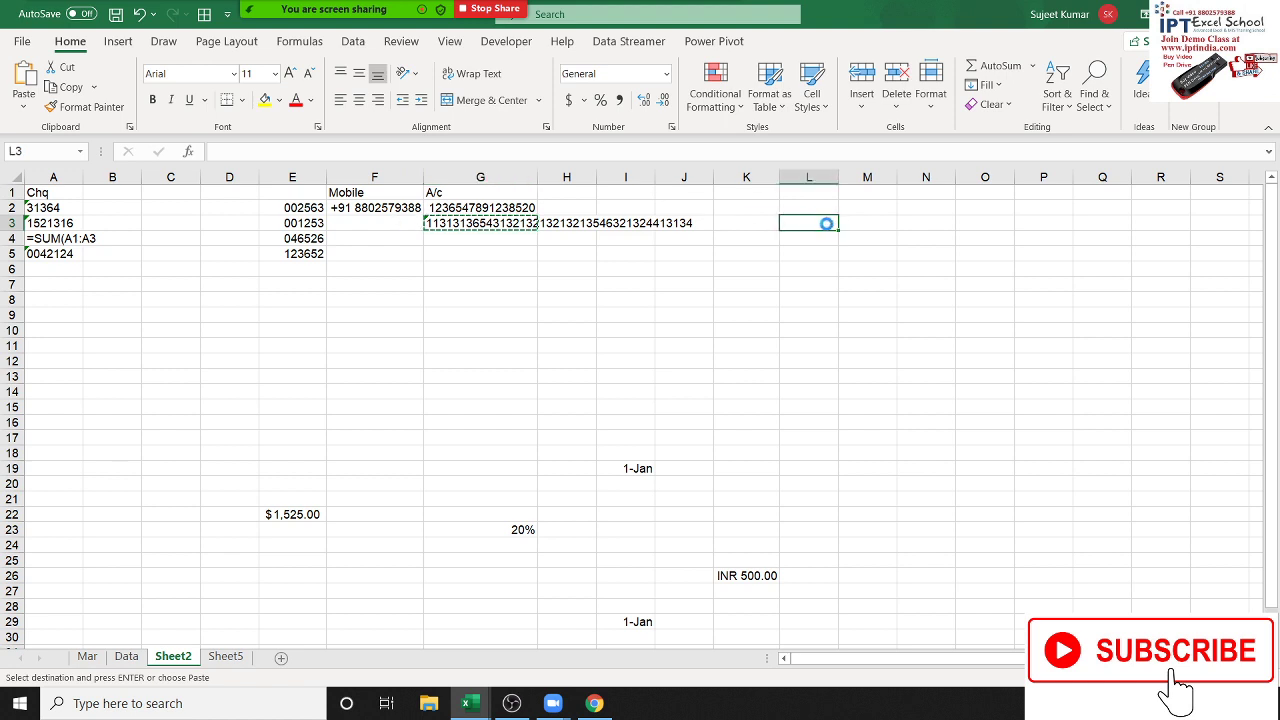
pyautogui.hotkey('ctrl', 'v')
# Paste the number as values into L6, re-enter it so it becomes 1.13131E+39, then delete it
pyautogui.click(810, 266)
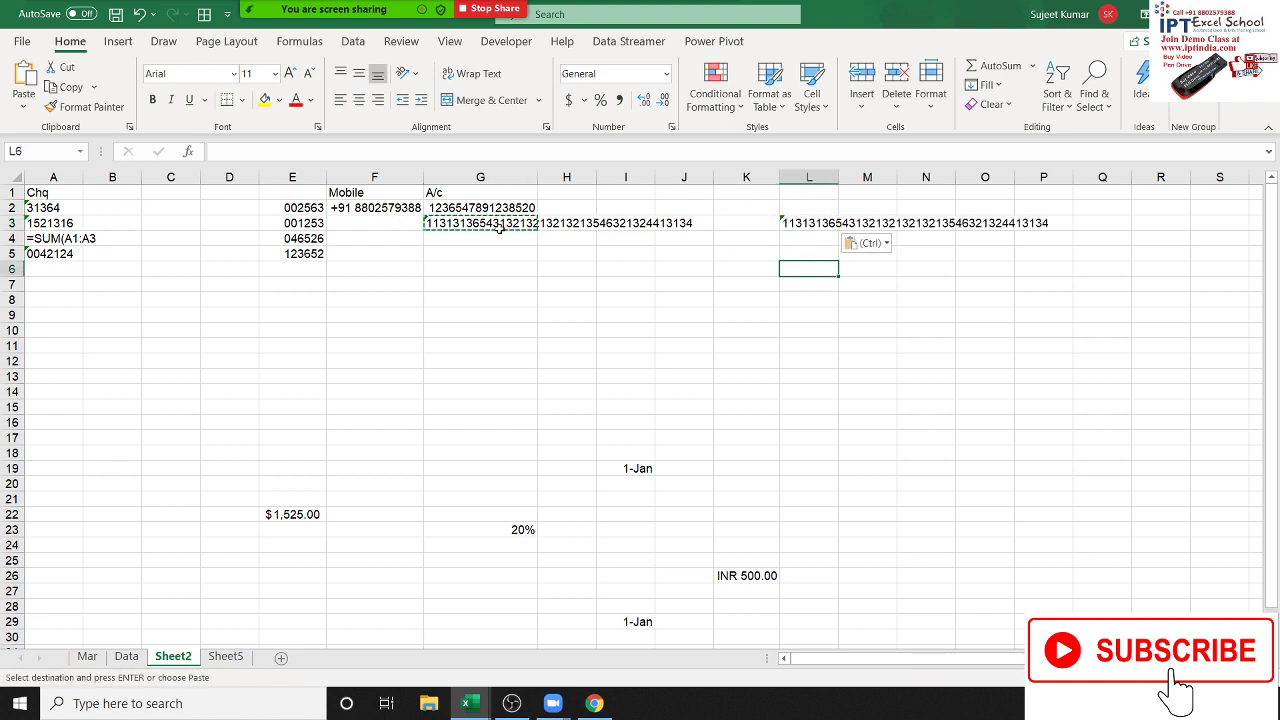
pyautogui.click(23, 107)
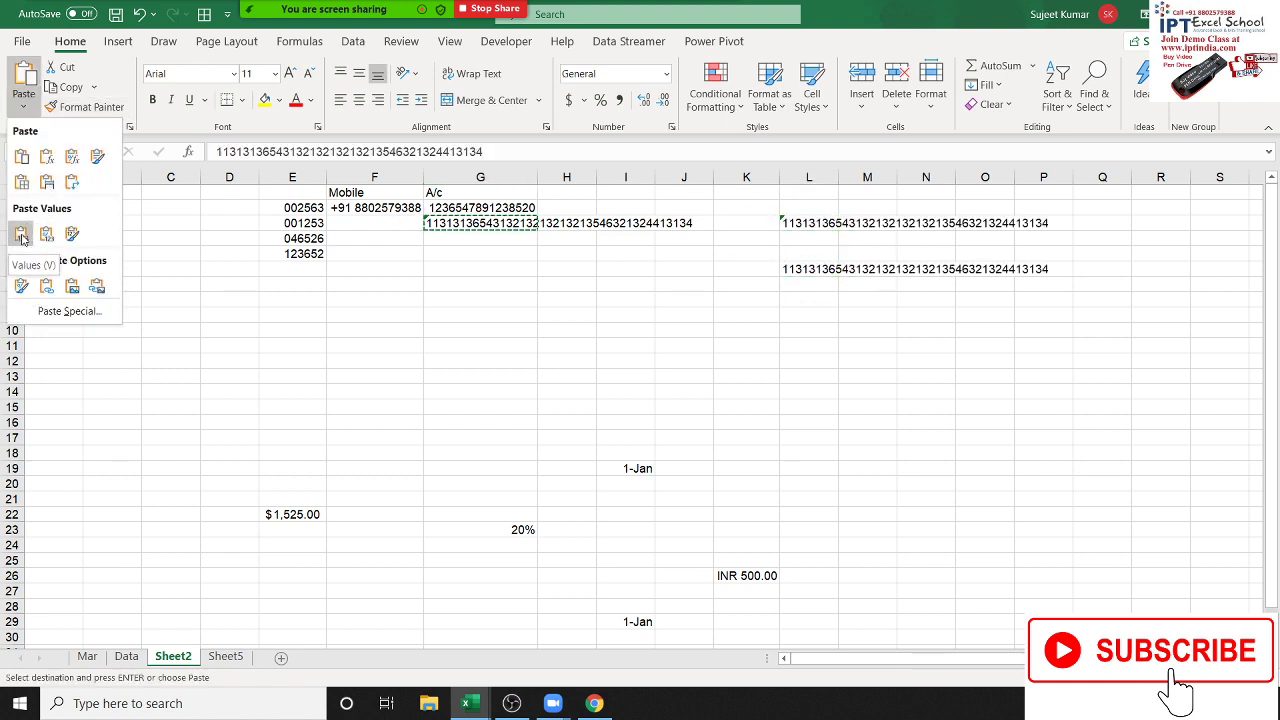
pyautogui.click(21, 238)
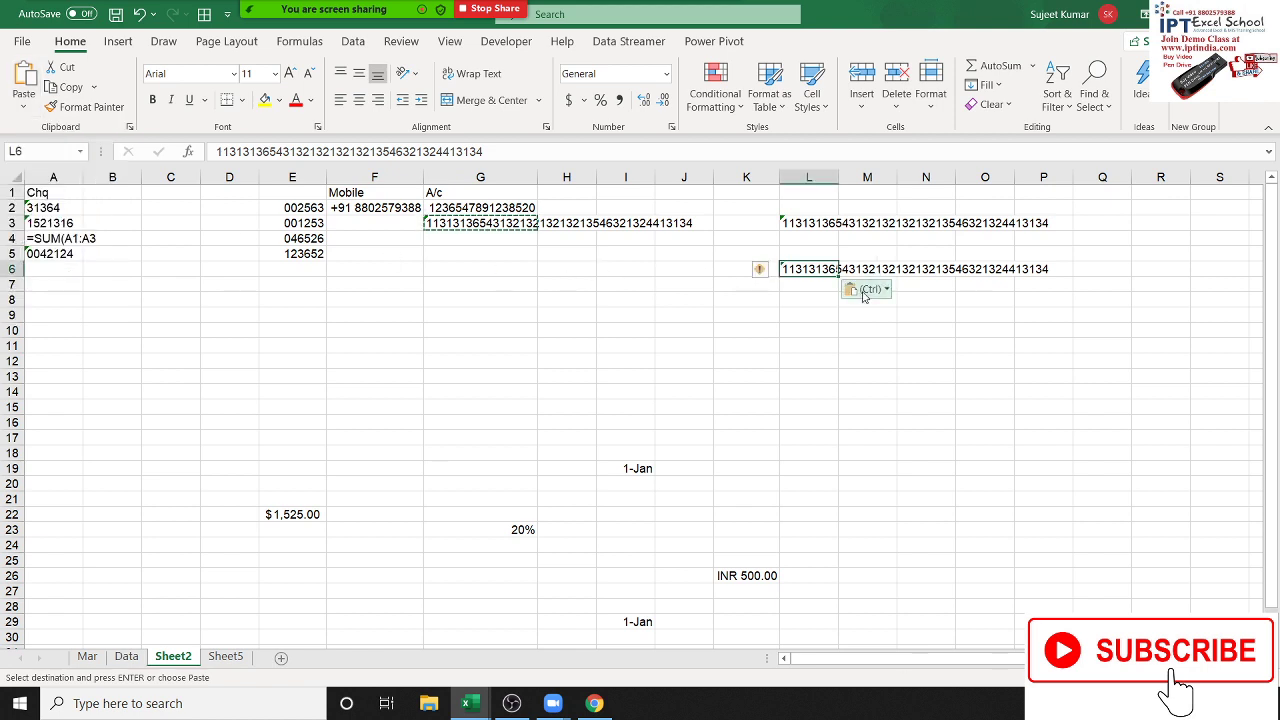
pyautogui.click(866, 290)
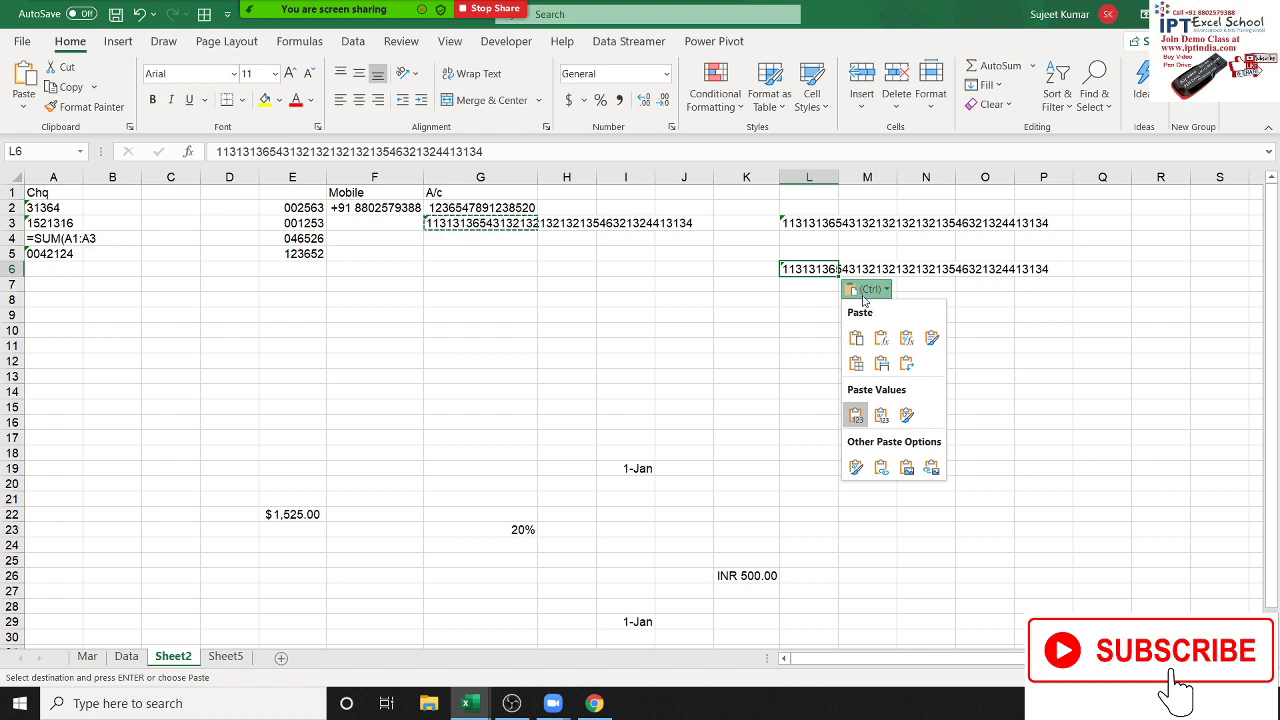
pyautogui.click(880, 411)
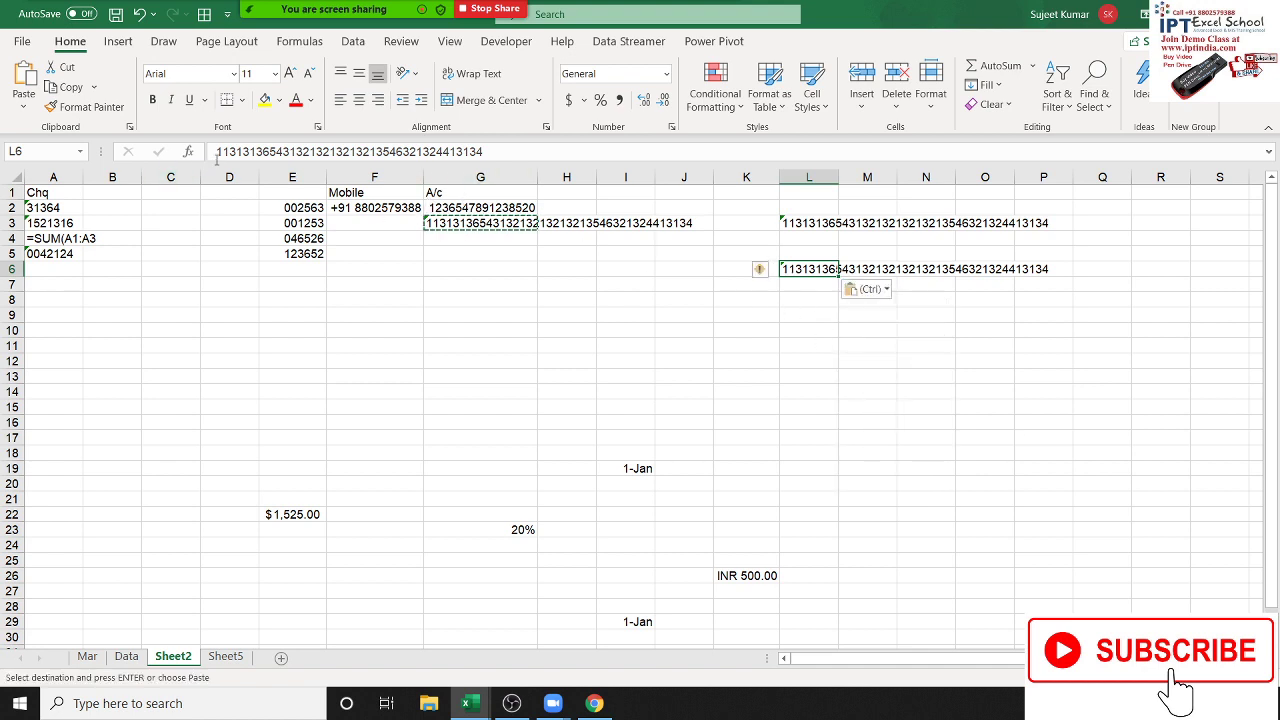
pyautogui.press('F2')
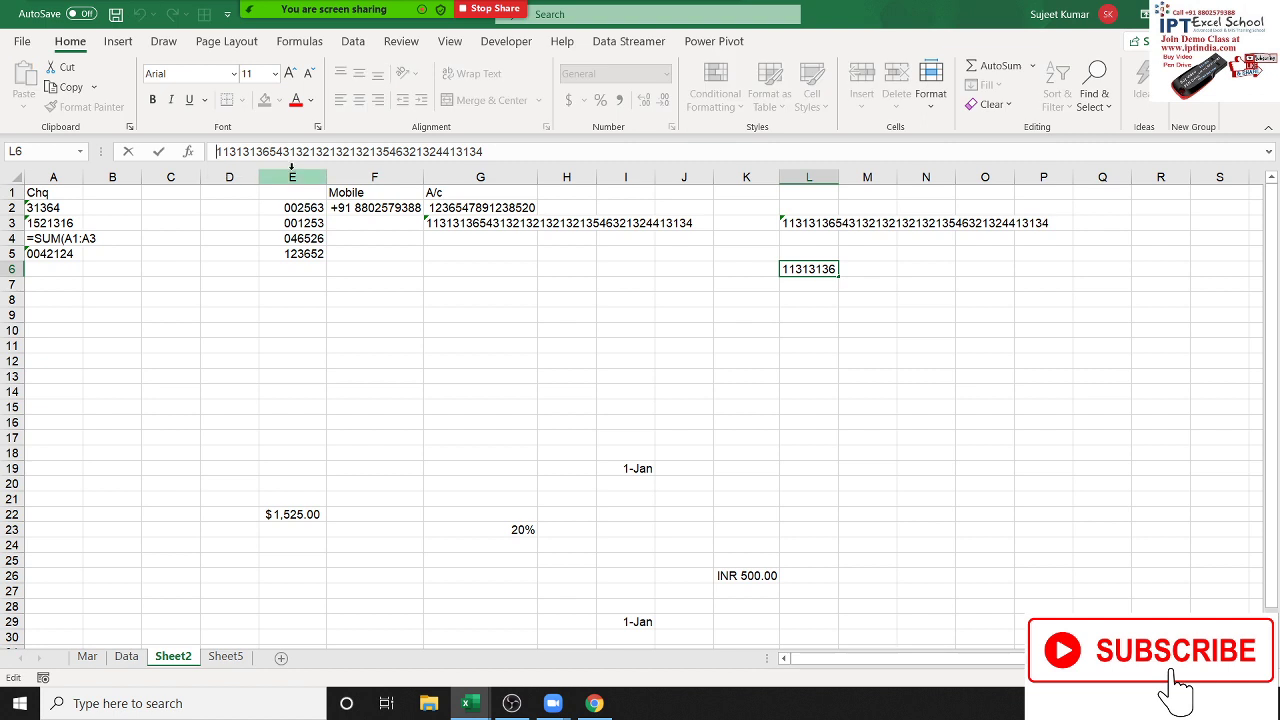
pyautogui.press('Return')
pyautogui.press('Up')
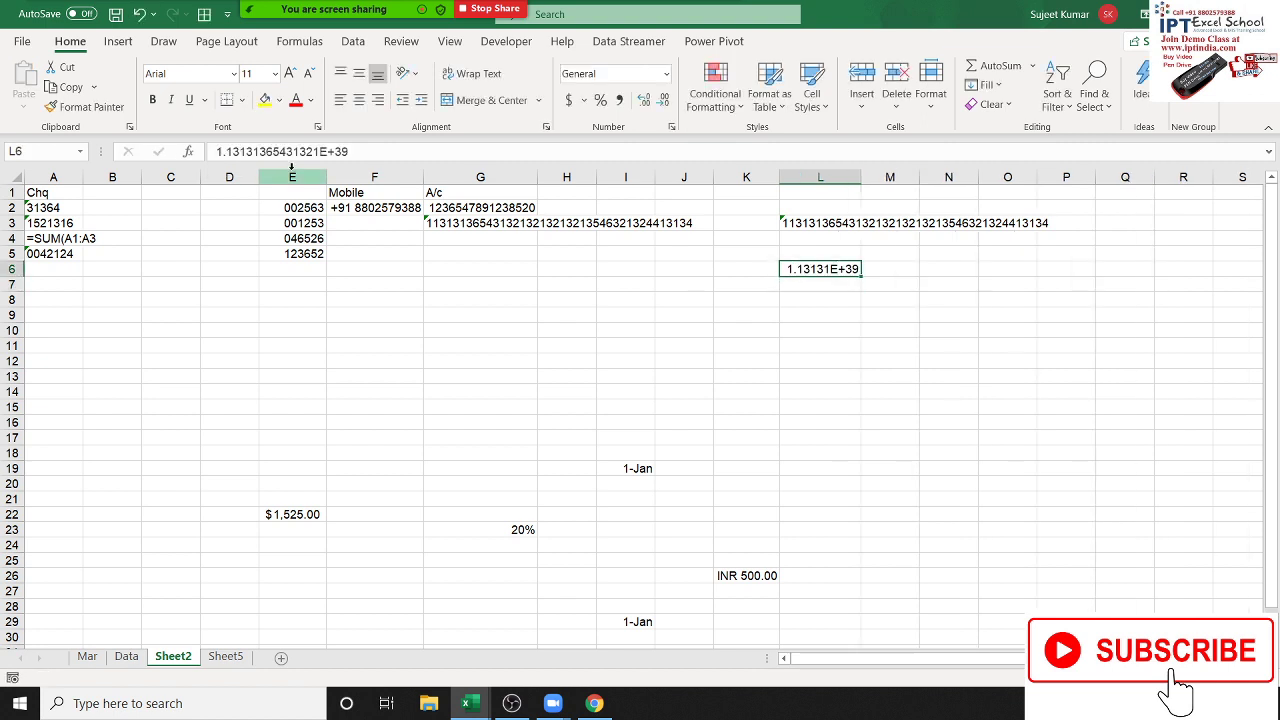
pyautogui.press('Delete')
# Paste the number as values into L6, re-enter it so it becomes 1.13131E+39, then delete it
pyautogui.press('Up')
pyautogui.press('Up')
pyautogui.press('Up')
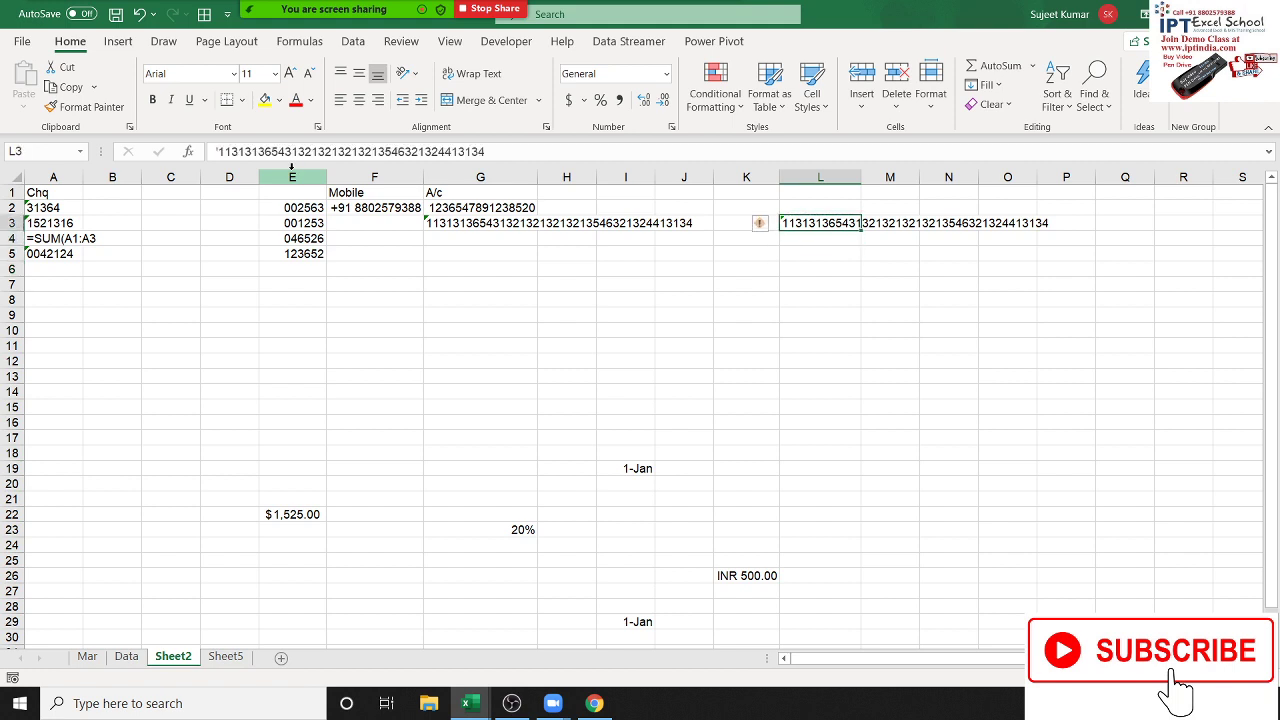
# Delete L3's copied account number and switch to Chrome's YouTube Studio dashboard
pyautogui.press('Delete')
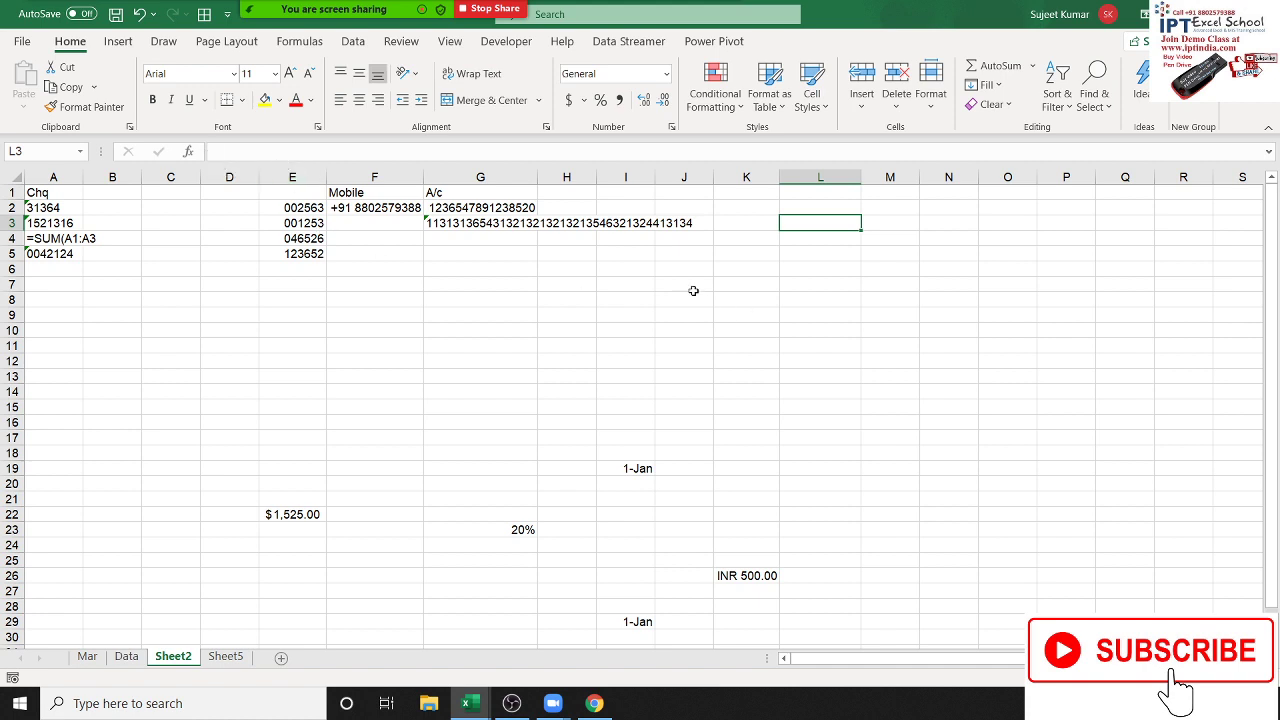
pyautogui.click(567, 272)
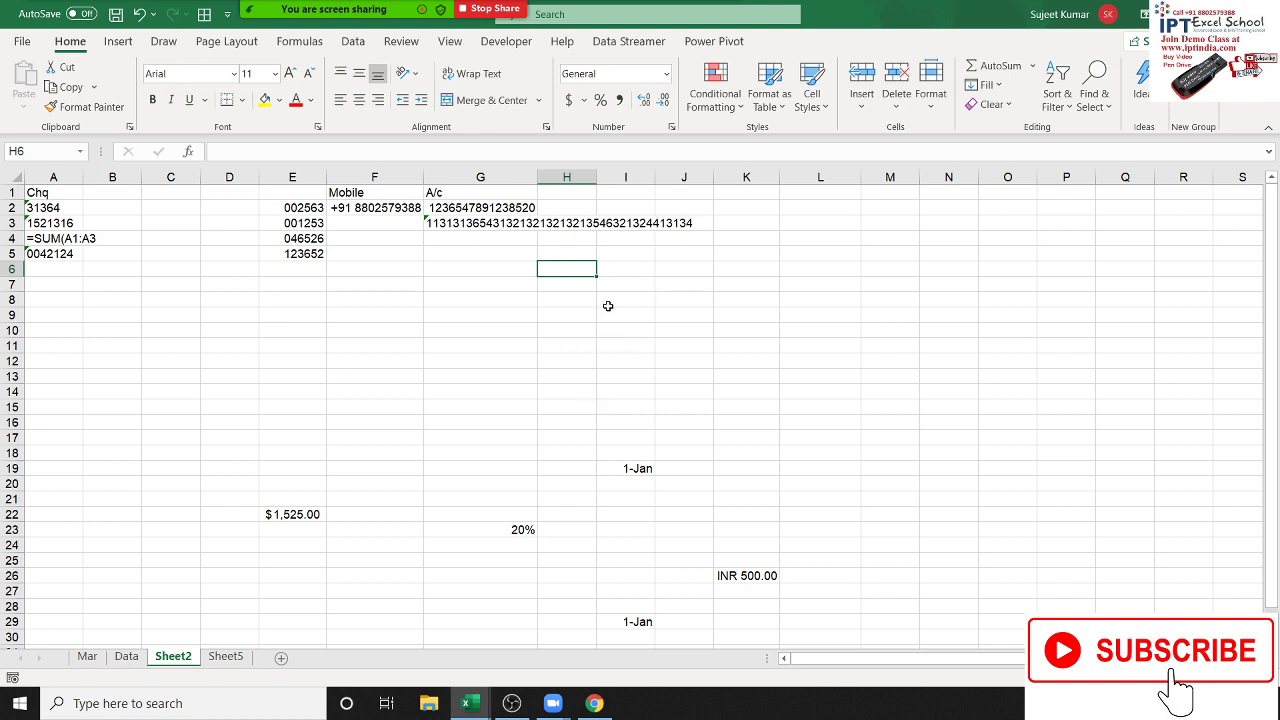
pyautogui.click(594, 703)
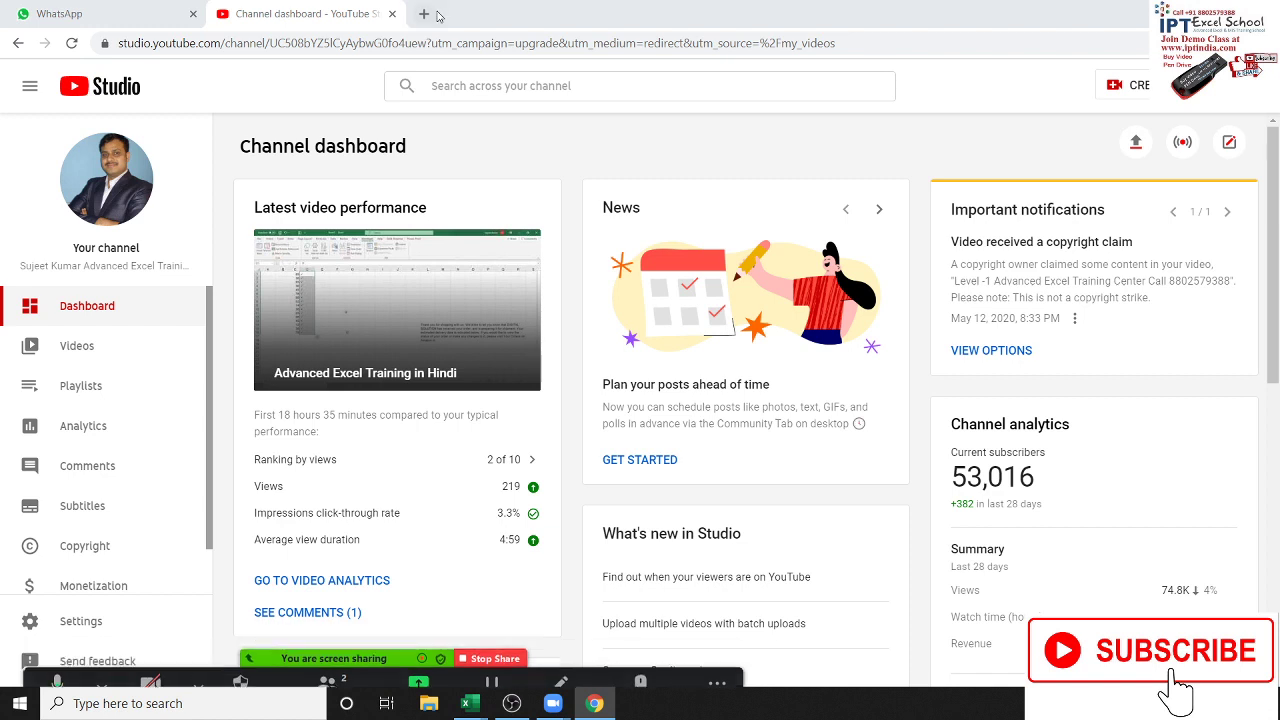
# Load gmail.com in a new Chrome tab to show the Gmail inbox
pyautogui.click(423, 15)
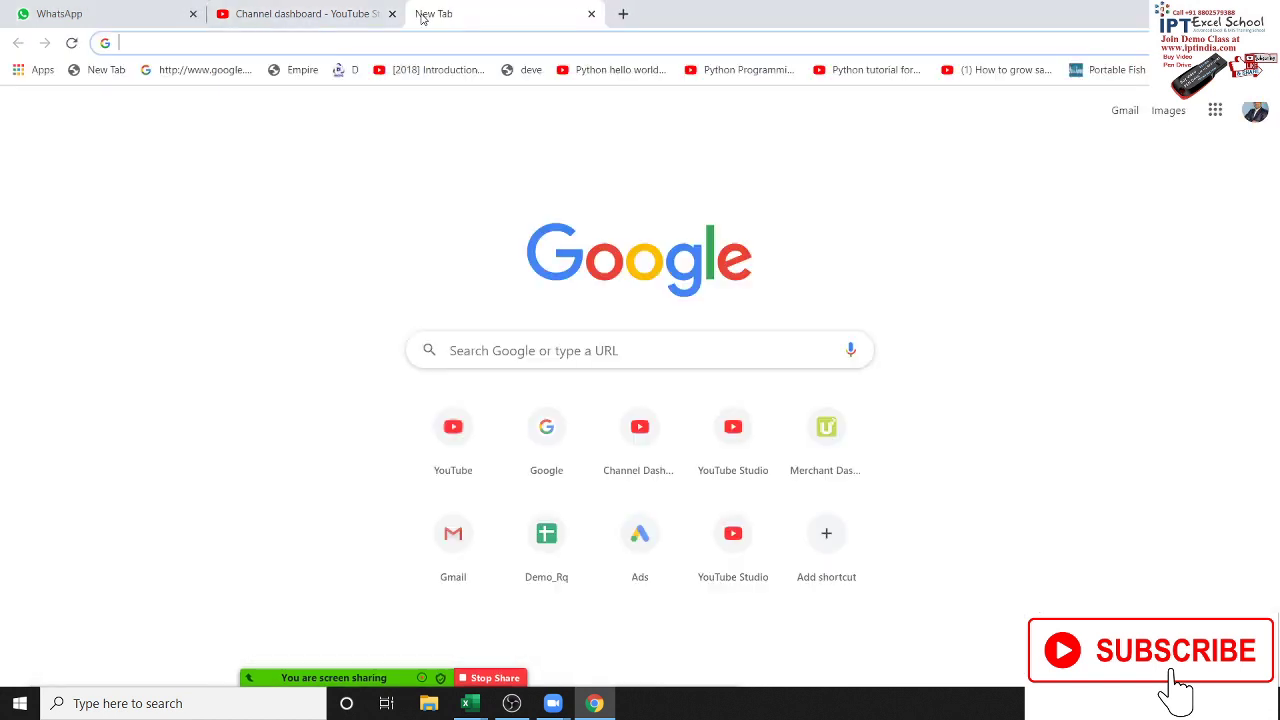
pyautogui.write('go')
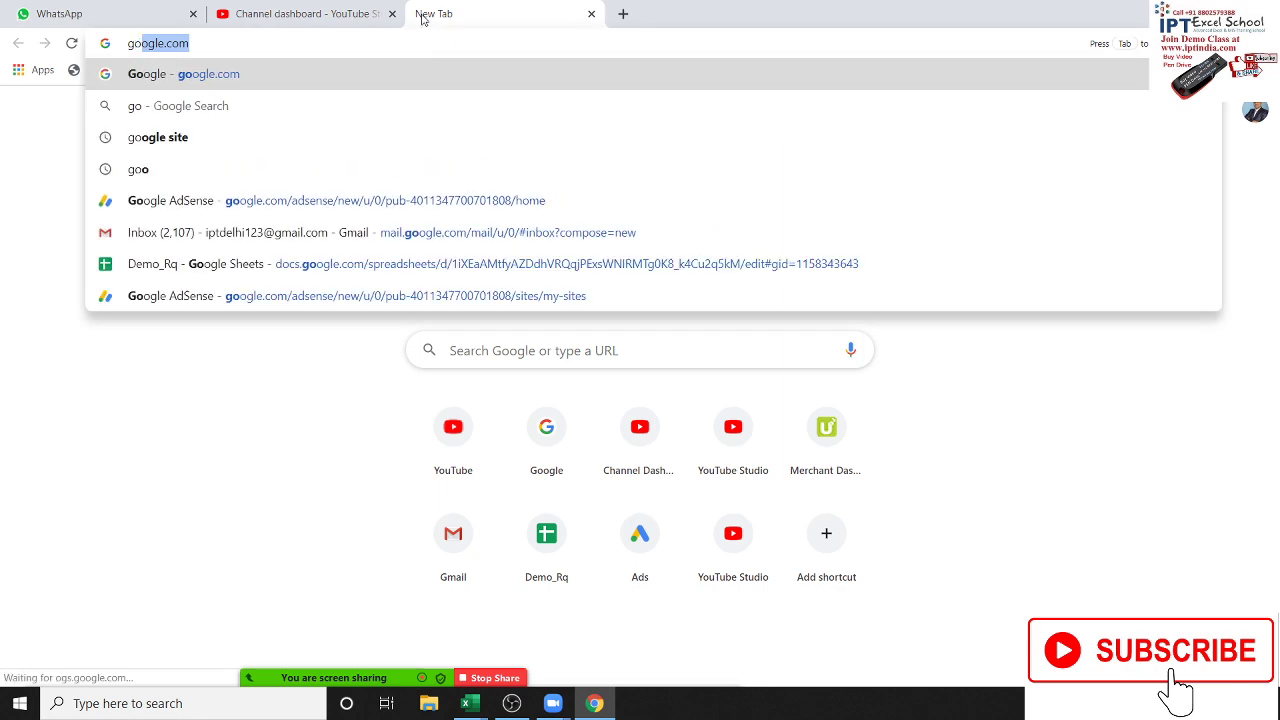
pyautogui.press('BackSpace')
pyautogui.press('BackSpace')
pyautogui.press('BackSpace')
pyautogui.write('g')
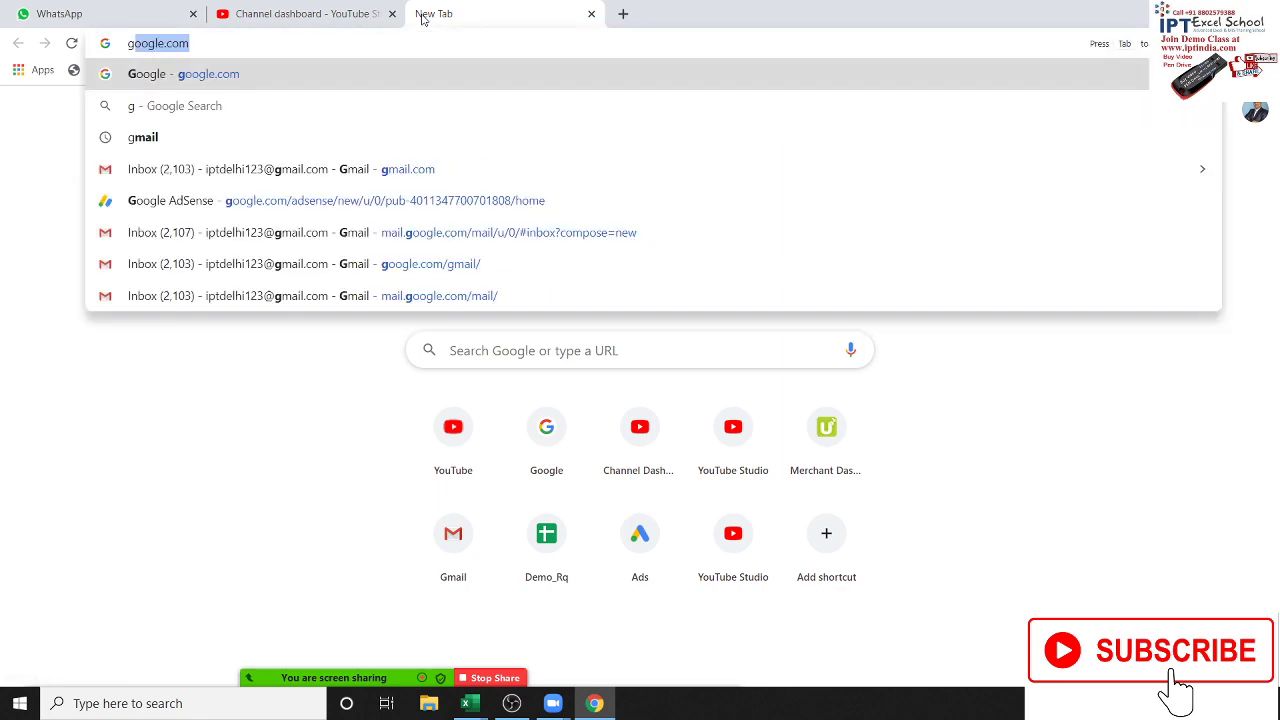
pyautogui.write('m')
pyautogui.press('Return')
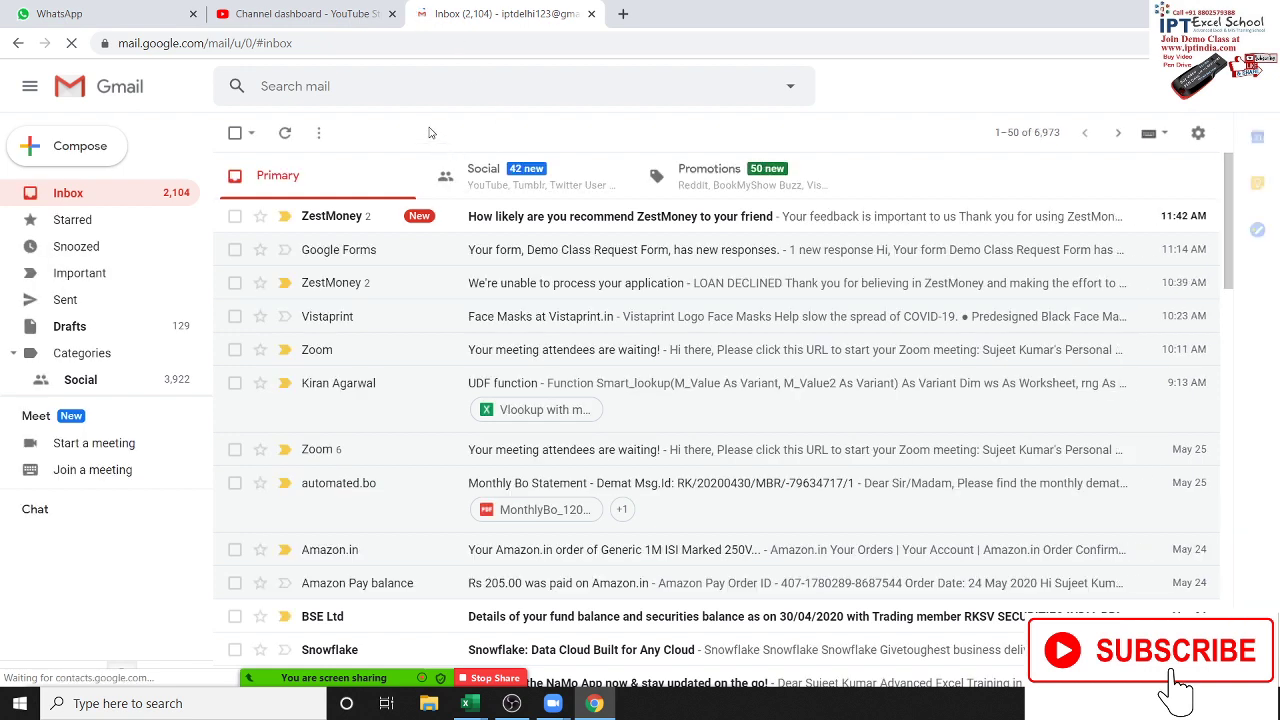
# Search Gmail for 'custom' and open the email's support.office.com number-format guidelines link
pyautogui.click(412, 88)
pyautogui.write('c')
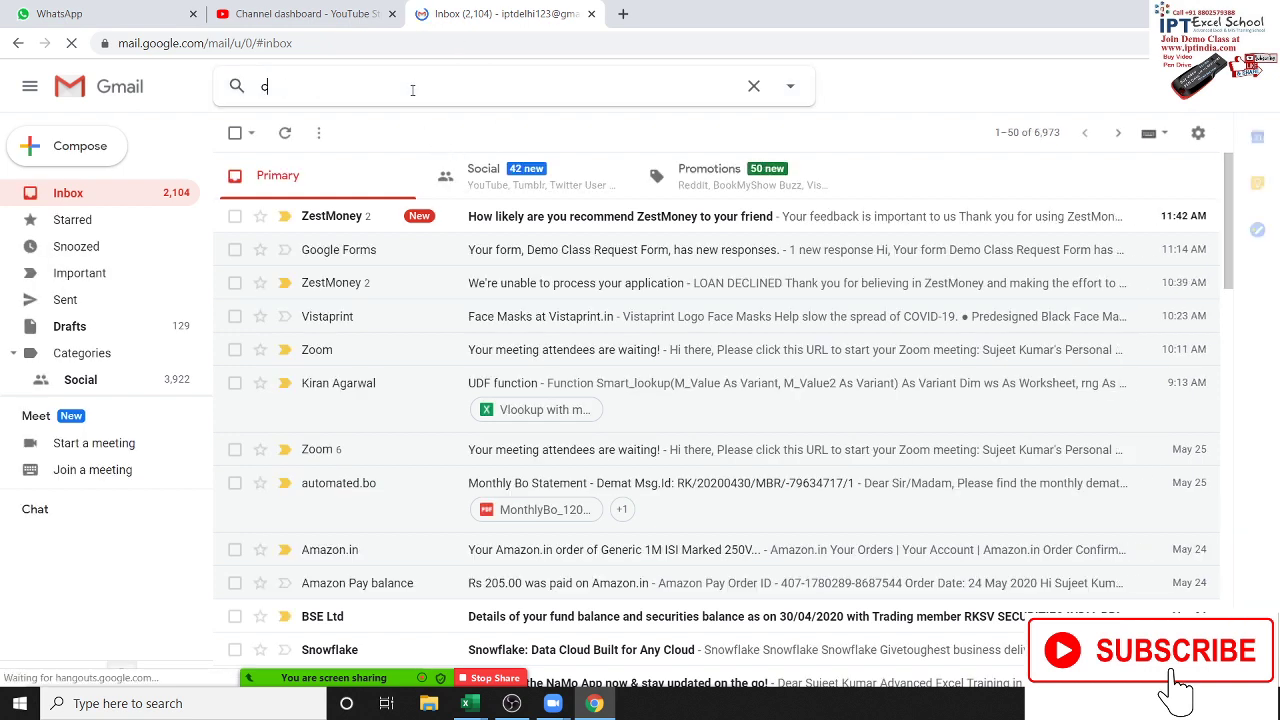
pyautogui.write('usto')
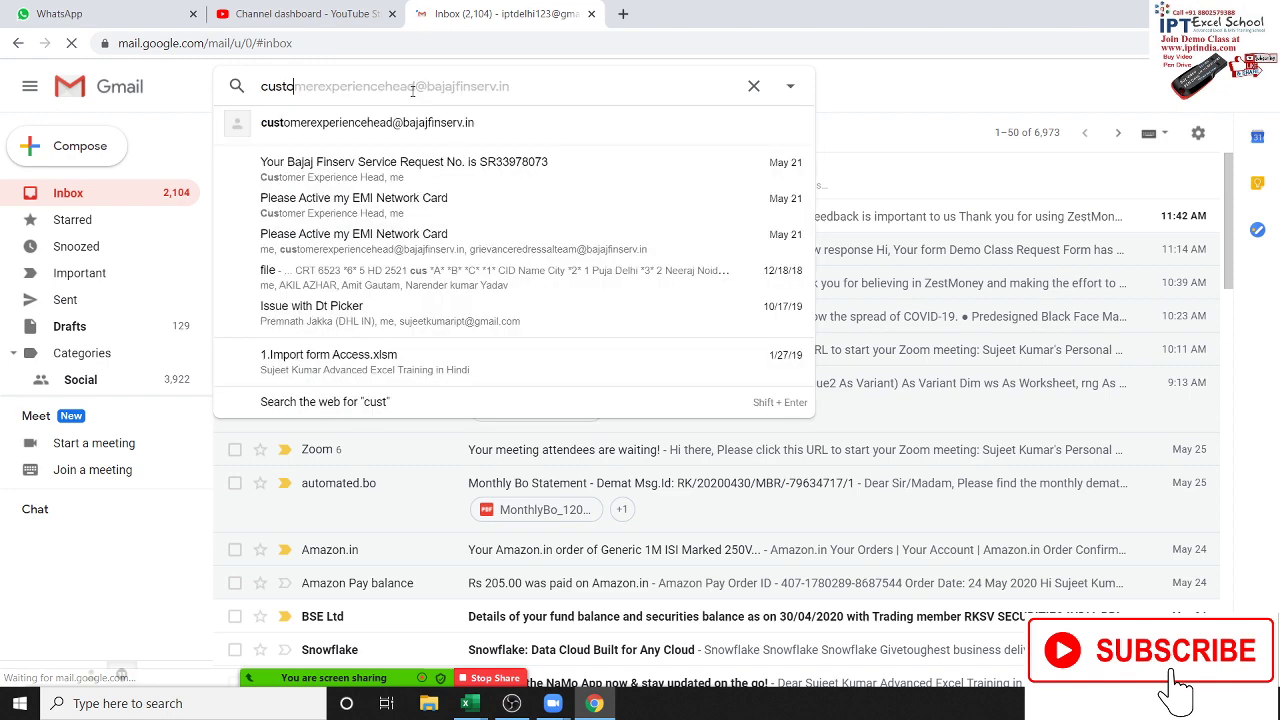
pyautogui.write('m')
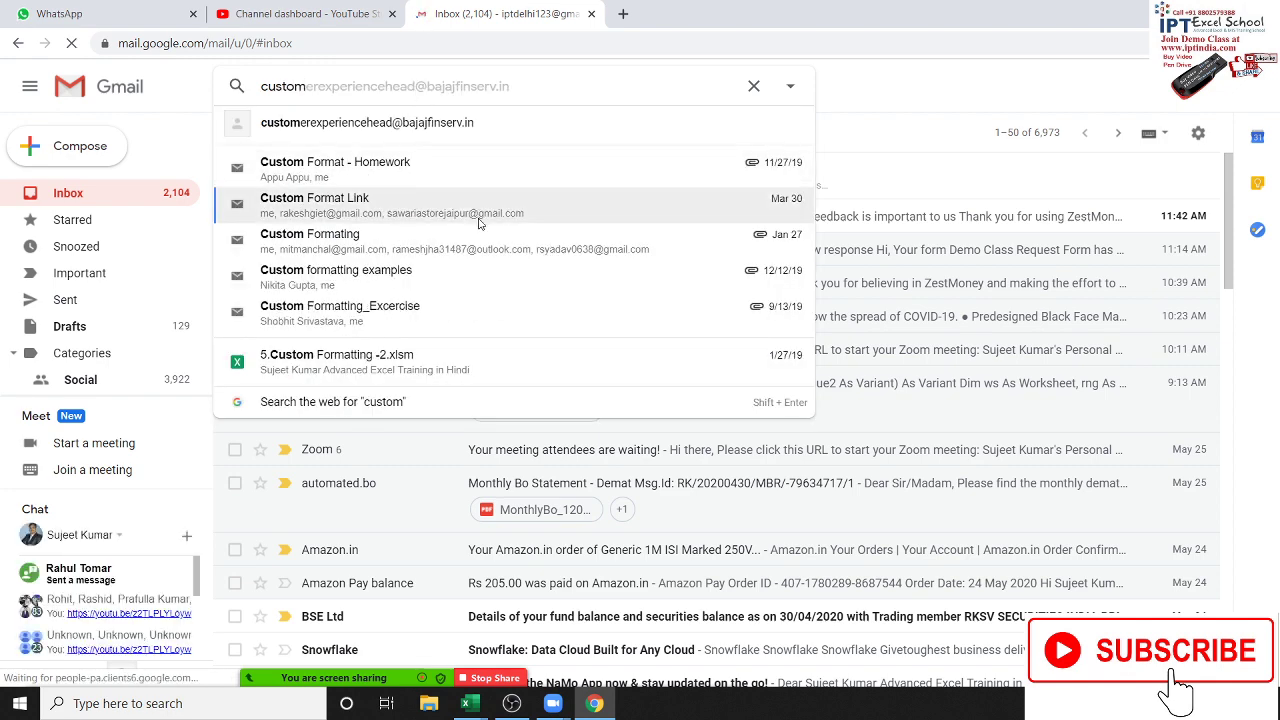
pyautogui.press('Return')
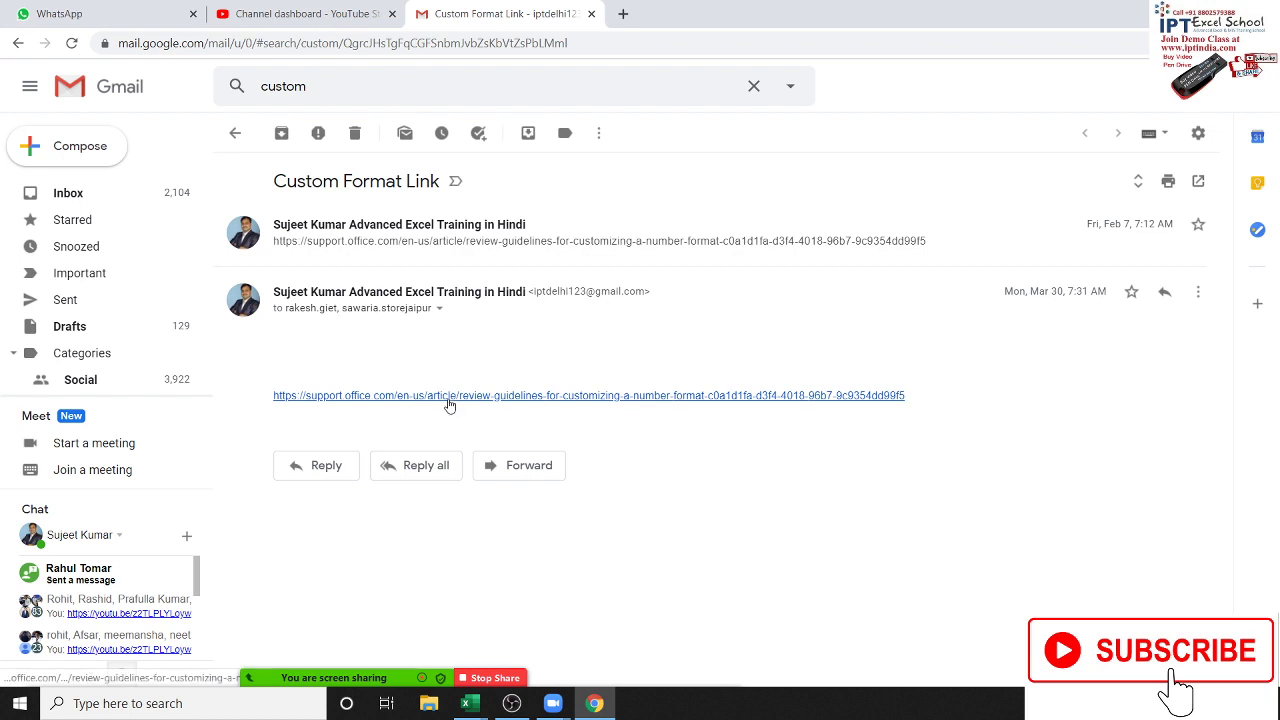
pyautogui.click(449, 401)
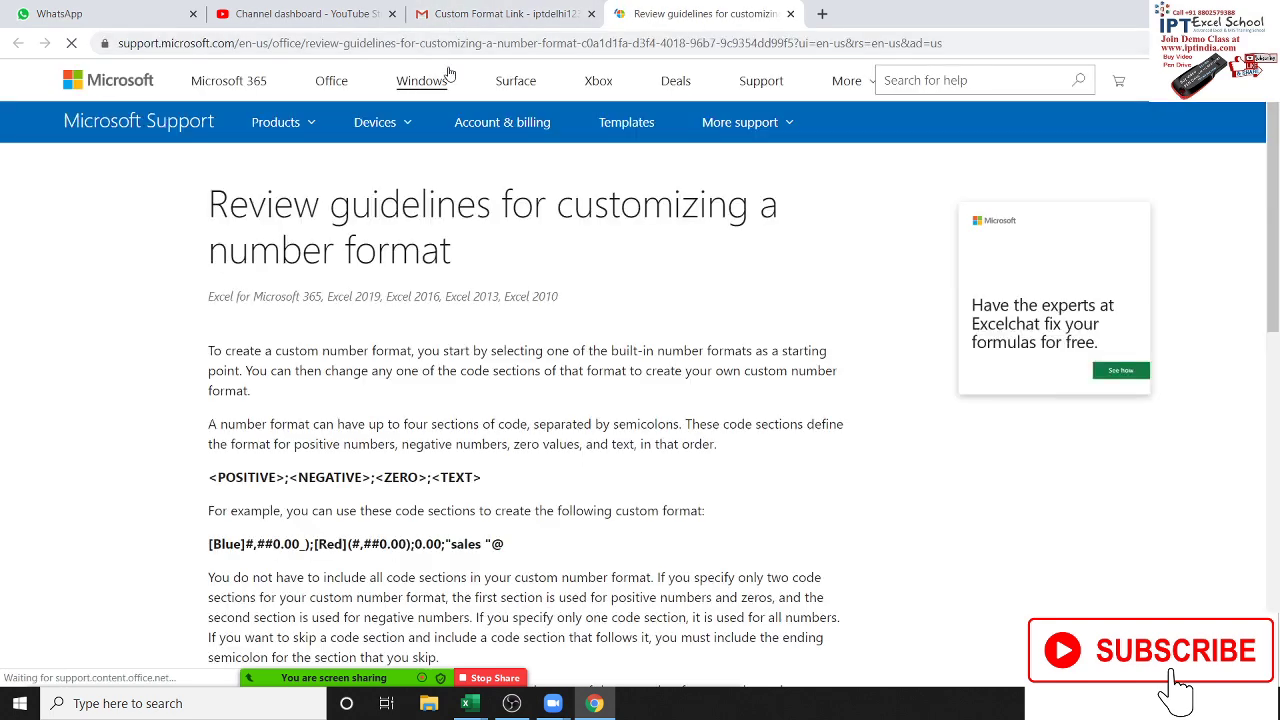
# Expand 'Guidelines for including text and adding spacing' in the article, then go back to Gmail
pyautogui.scroll(-3, 640, 360)
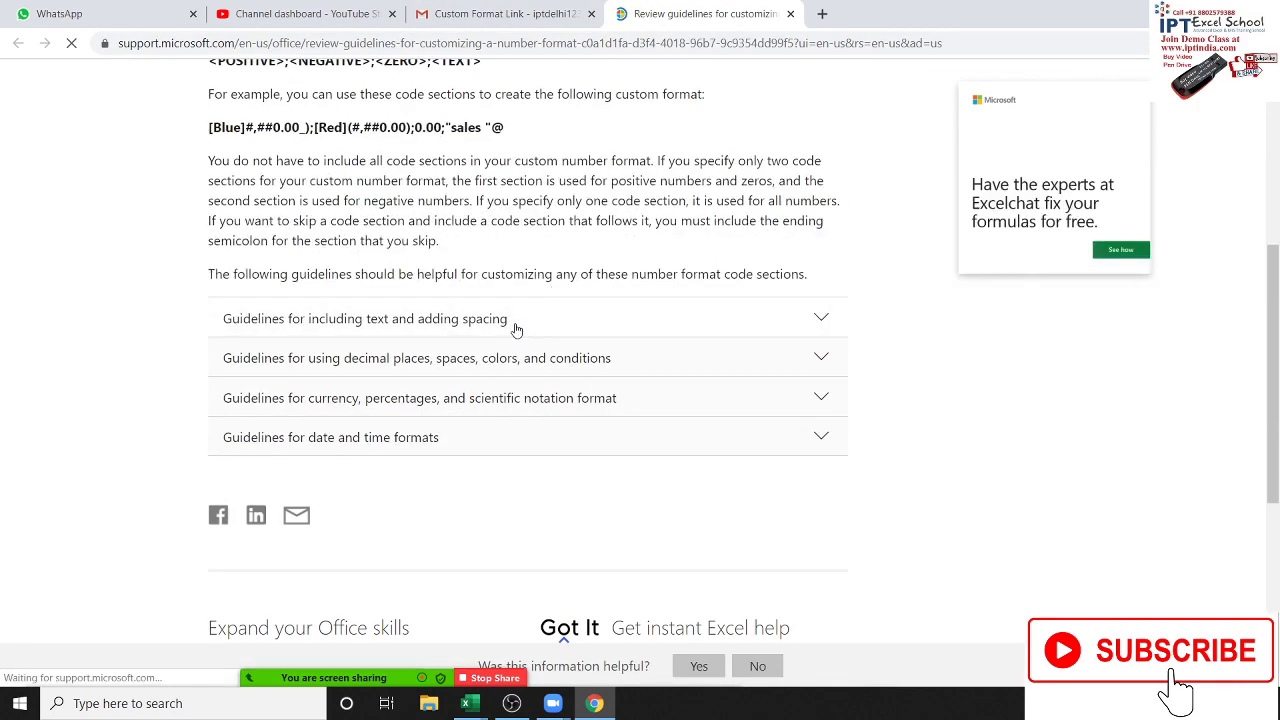
pyautogui.click(514, 322)
pyautogui.scroll(-5, 514, 326)
pyautogui.scroll(-4, 517, 327)
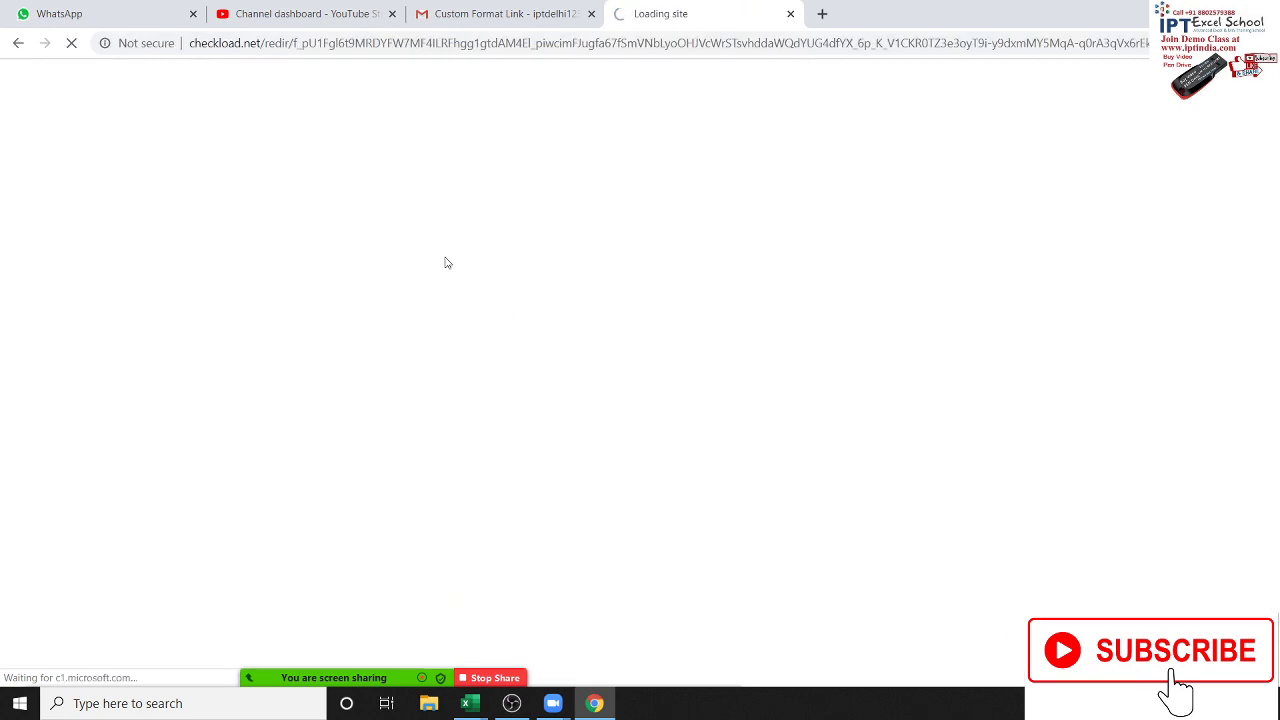
pyautogui.click(369, 45)
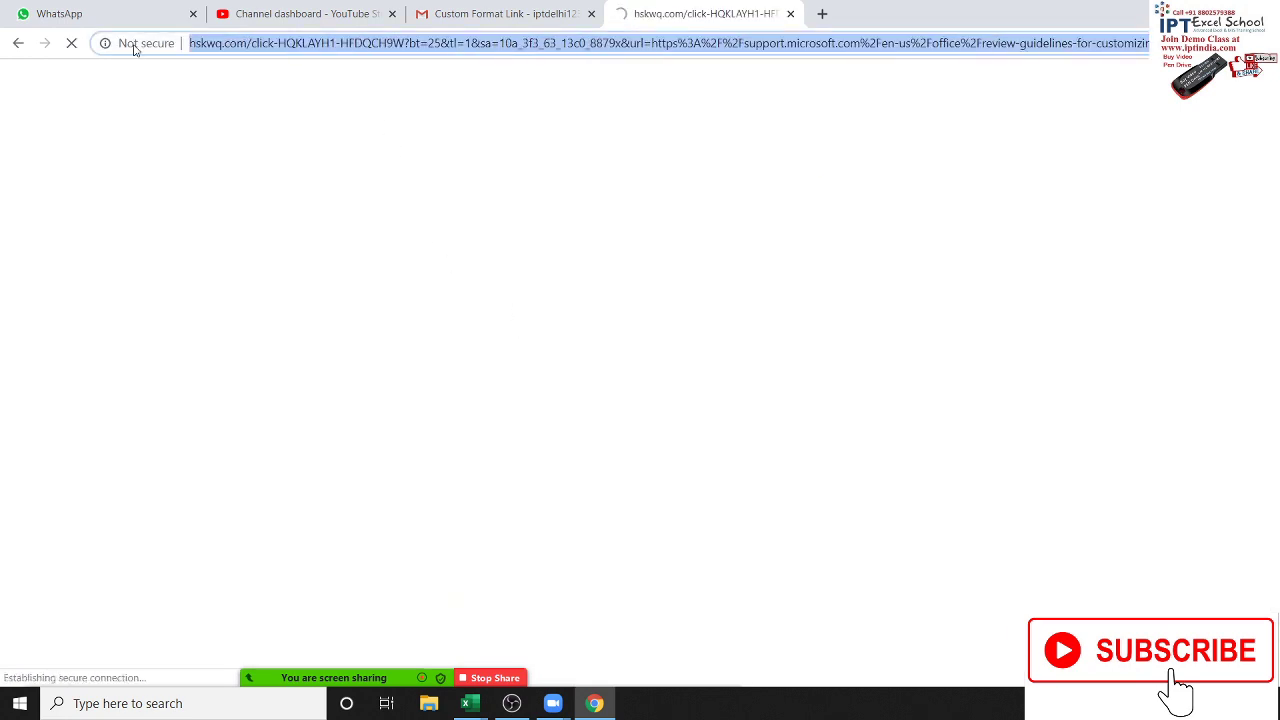
pyautogui.click(568, 20)
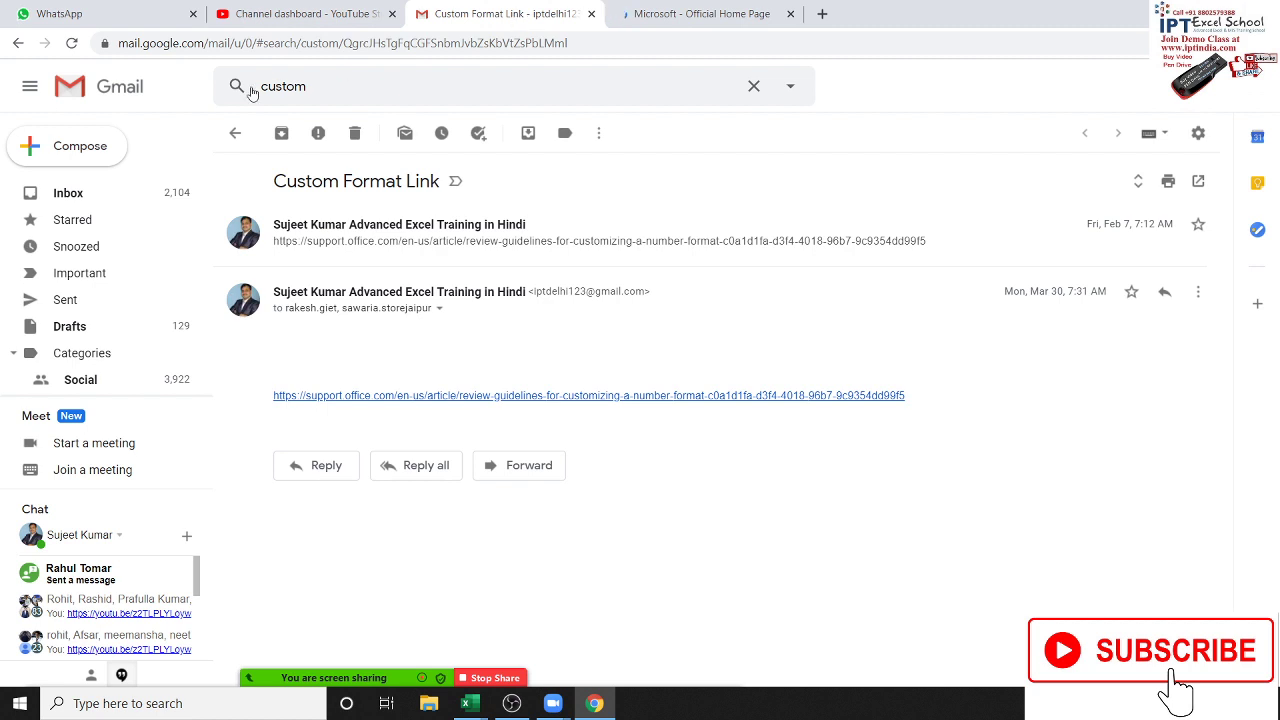
# Compose an email with the guidelines link as body and 'Custom Format Link' as subject
pyautogui.press('c')
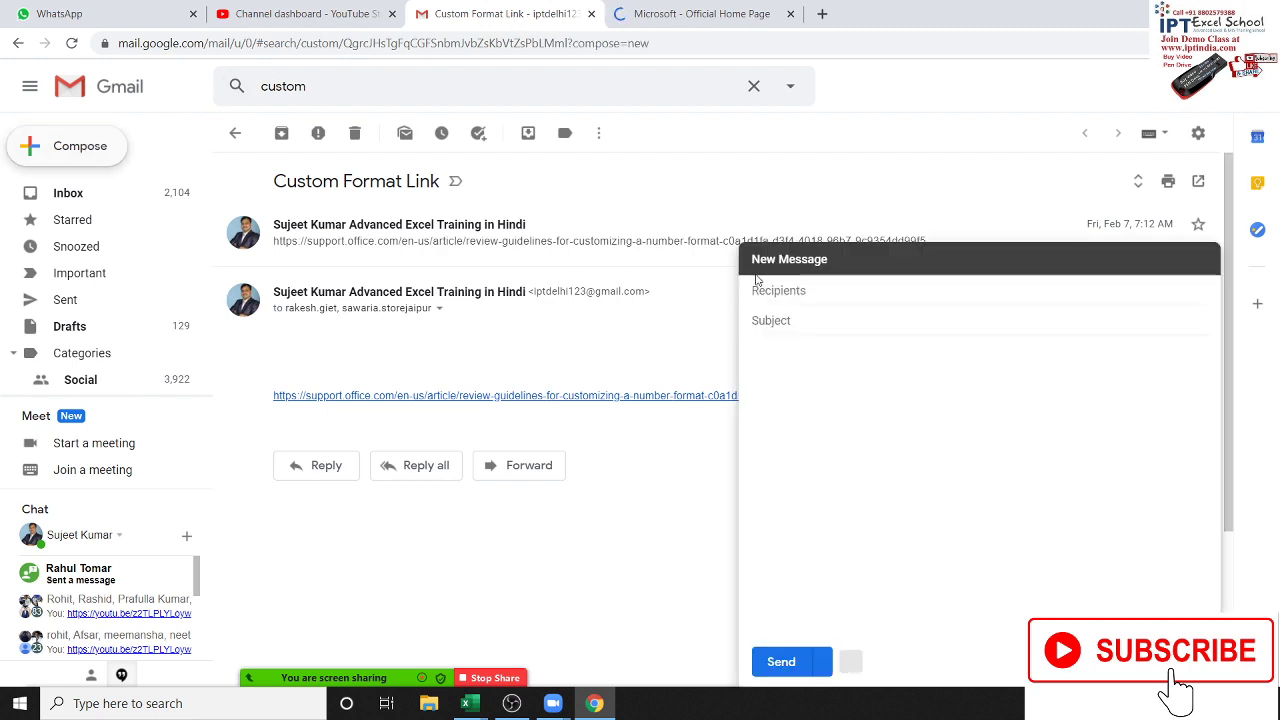
pyautogui.click(812, 349)
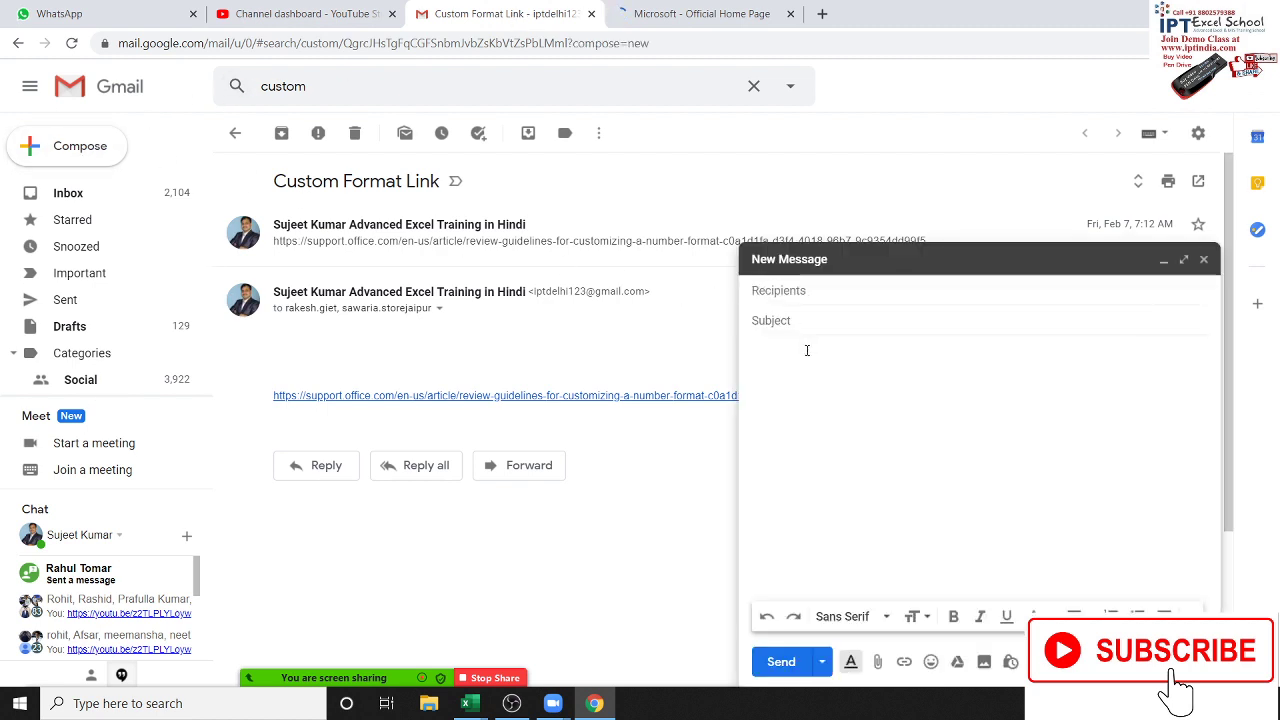
pyautogui.hotkey('ctrl', 'v')
pyautogui.tripleClick(400, 181)
pyautogui.hotkey('ctrl', 'c')
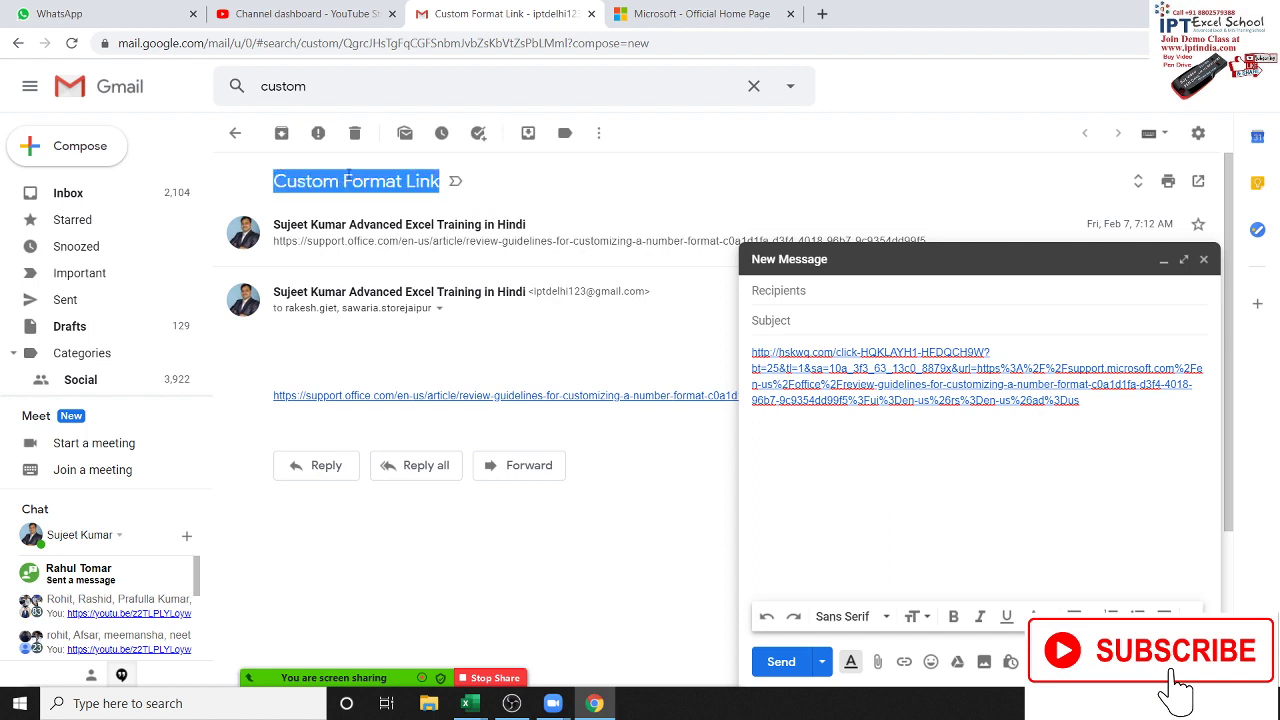
pyautogui.click(802, 318)
pyautogui.hotkey('ctrl', 'v')
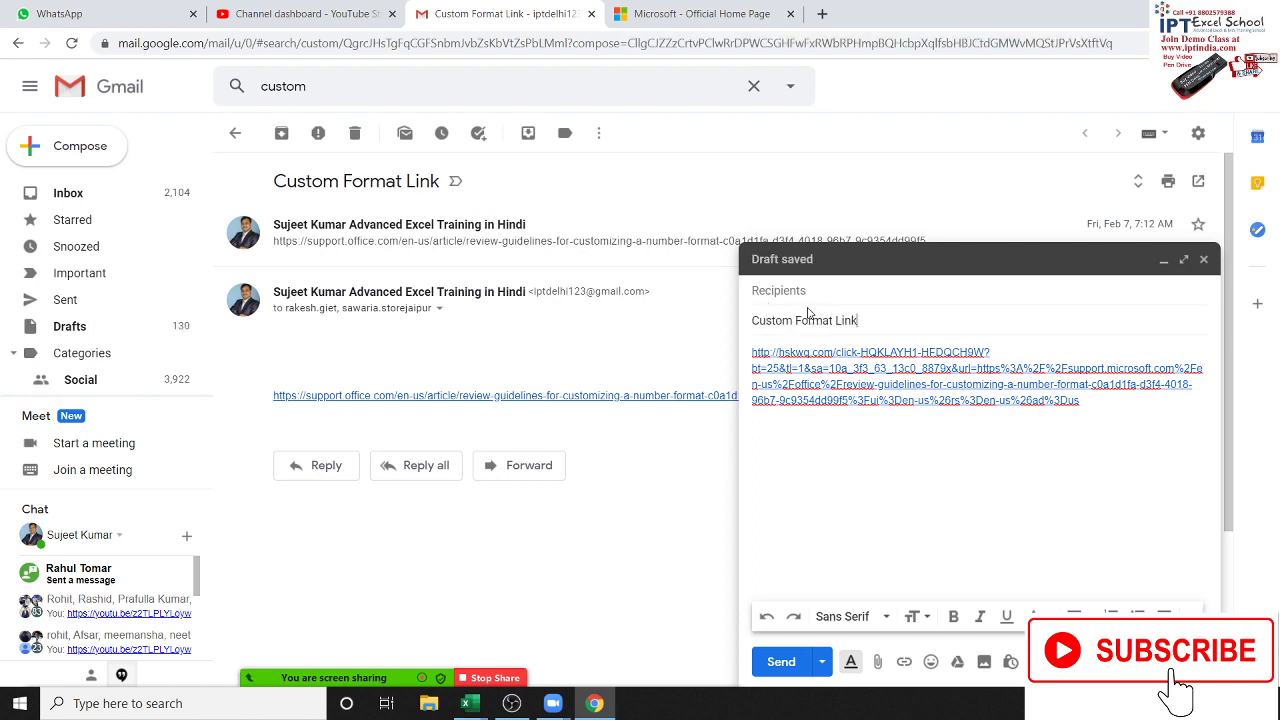
# Address the email to the matching contact, send it, and show the desktop
pyautogui.click(803, 290)
pyautogui.write('v')
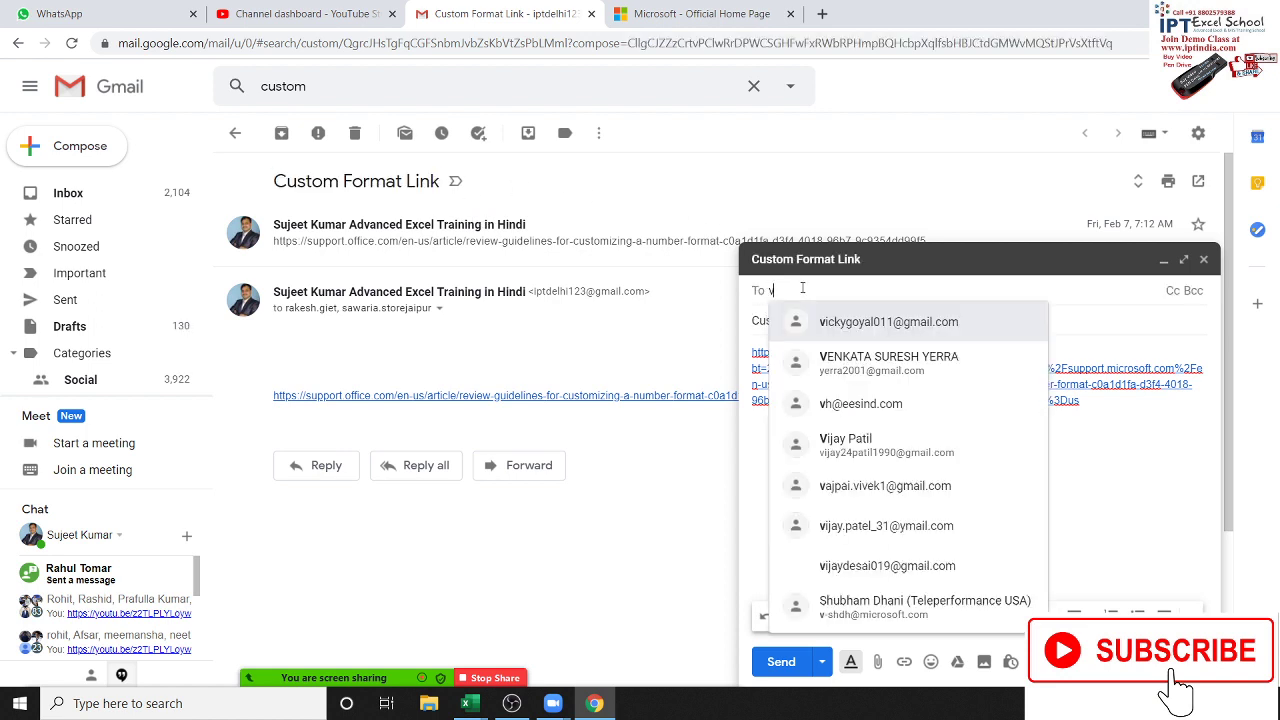
pyautogui.write('ik')
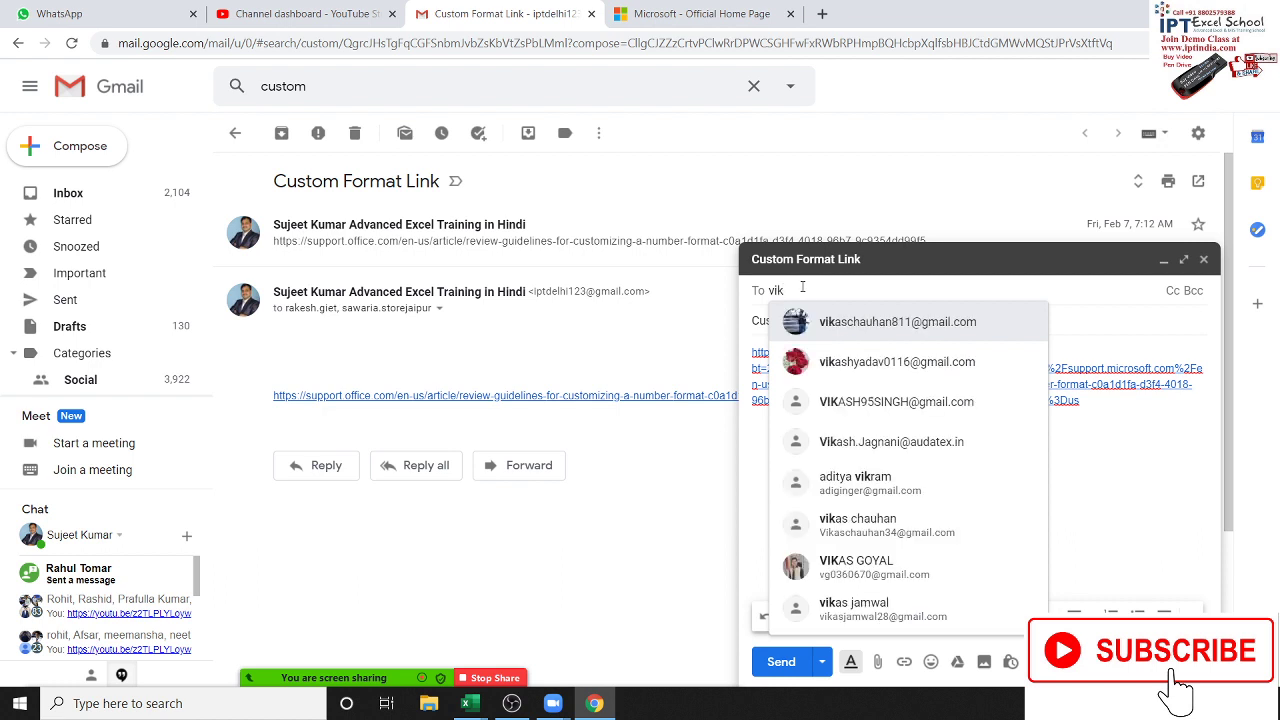
pyautogui.write('ra')
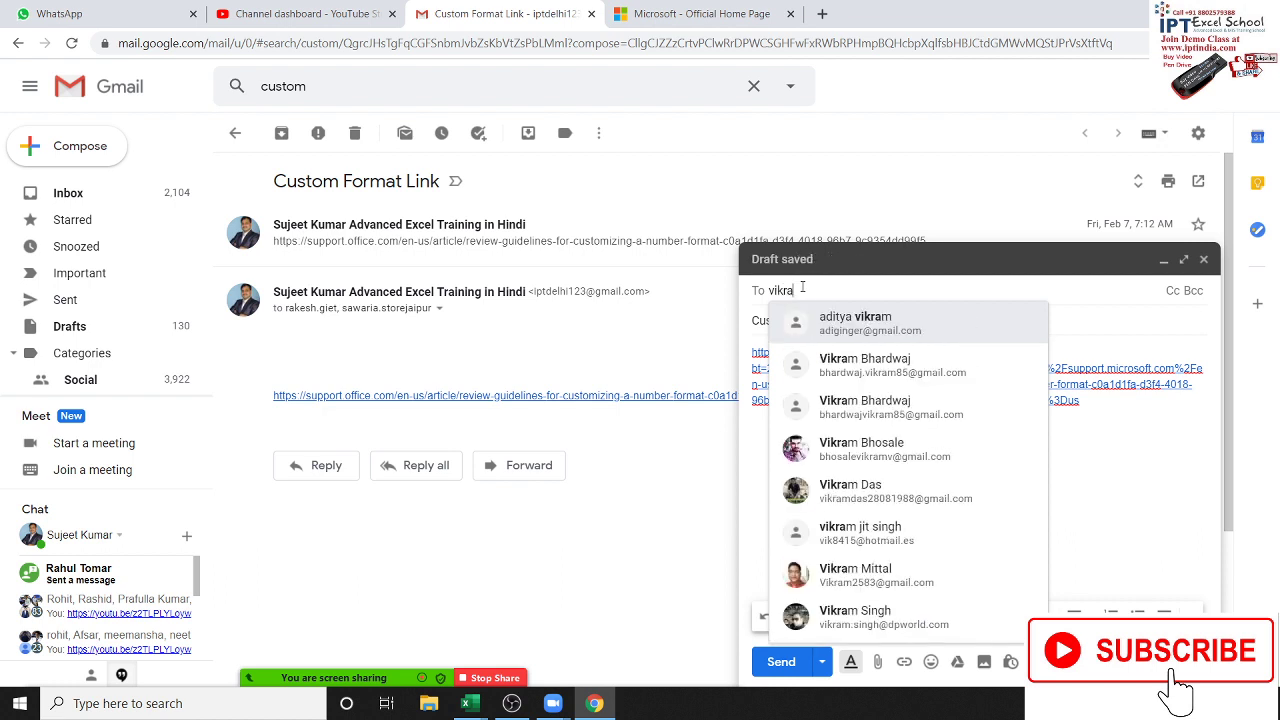
pyautogui.write('nt')
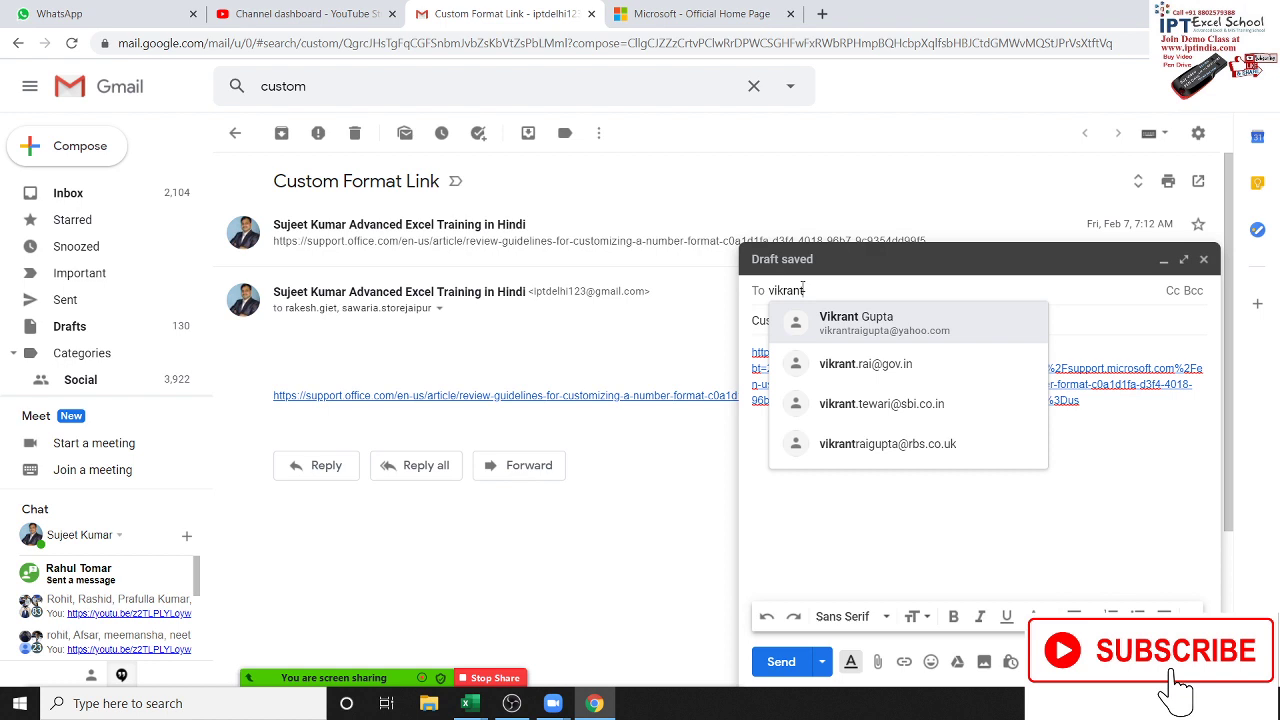
pyautogui.write('r')
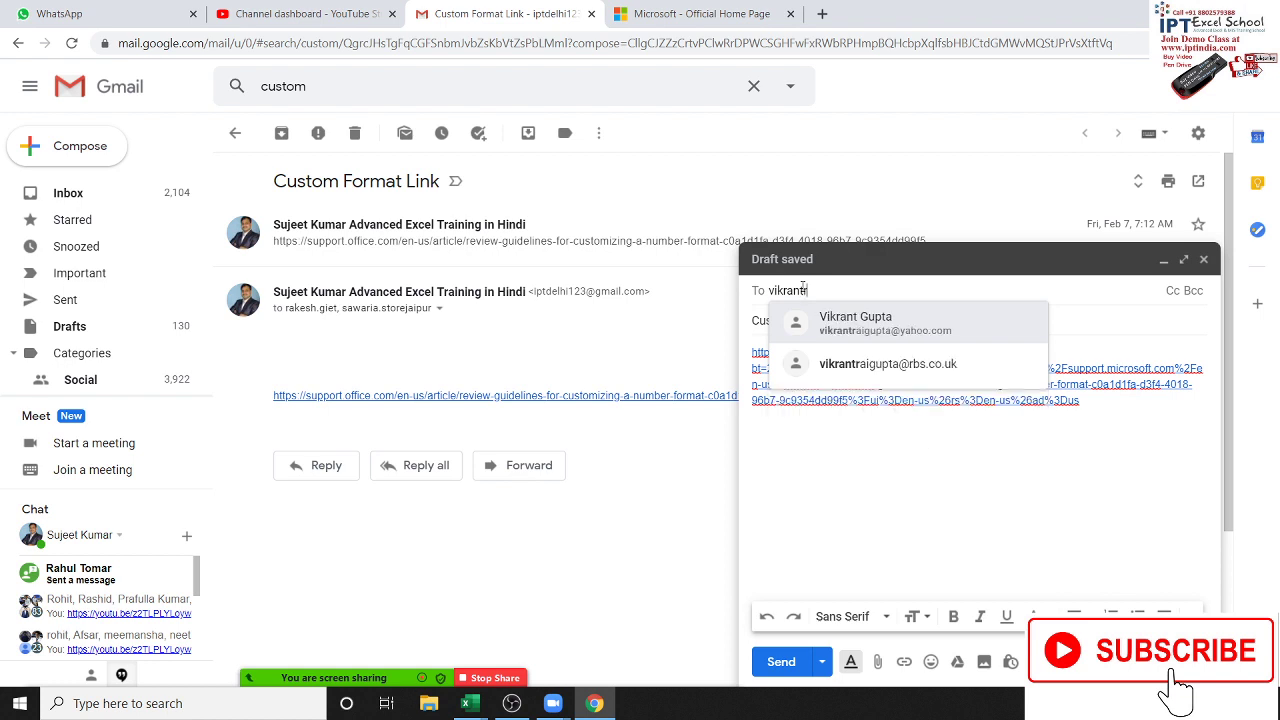
pyautogui.click(849, 322)
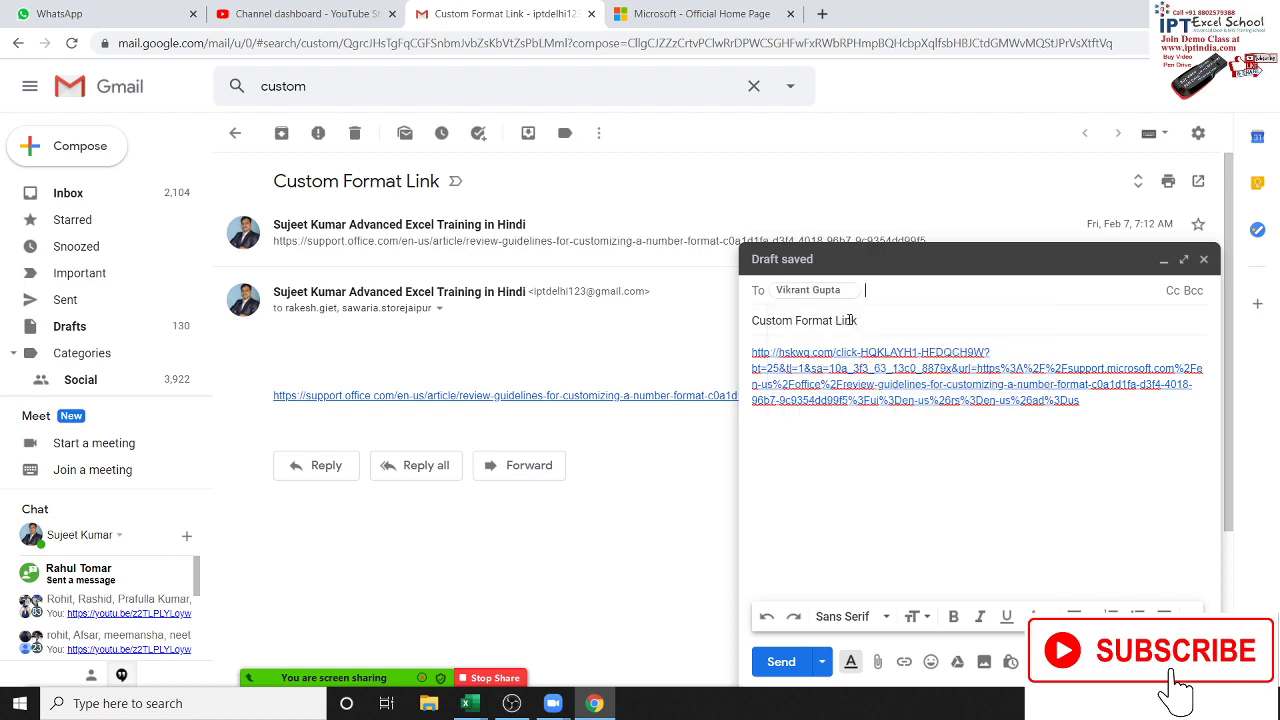
pyautogui.click(836, 470)
pyautogui.click(800, 661)
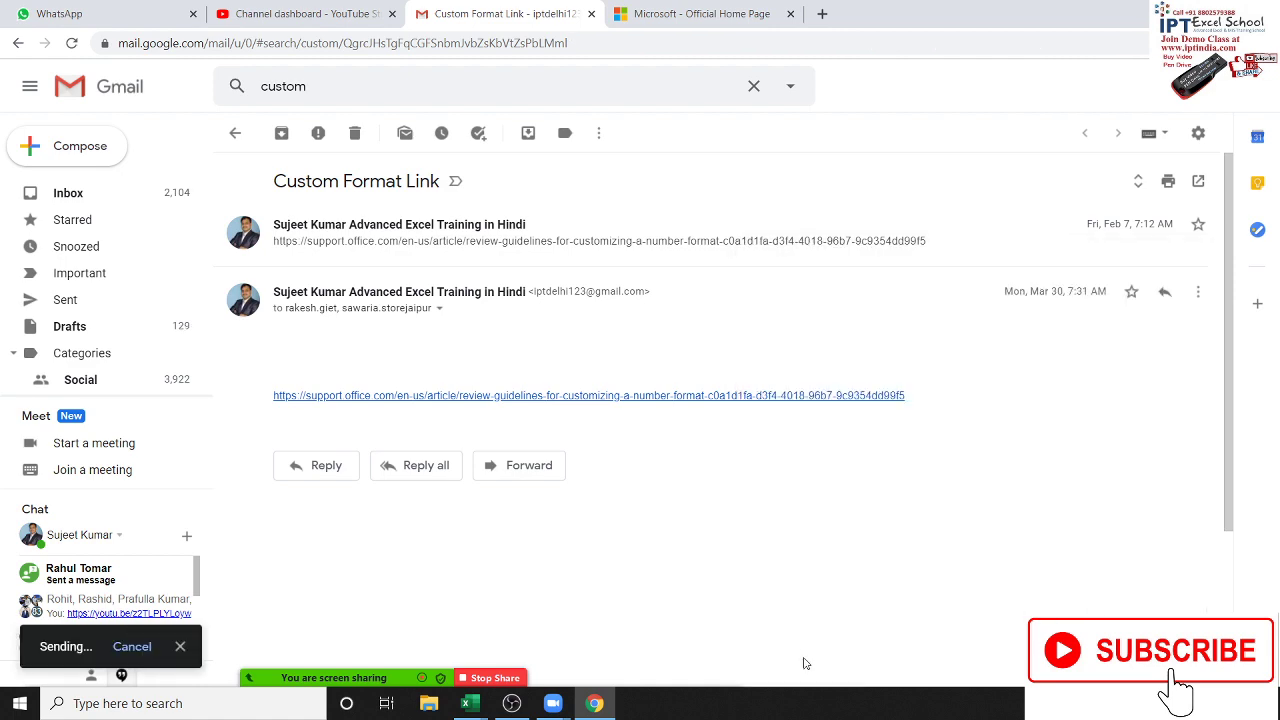
pyautogui.press('super+d')
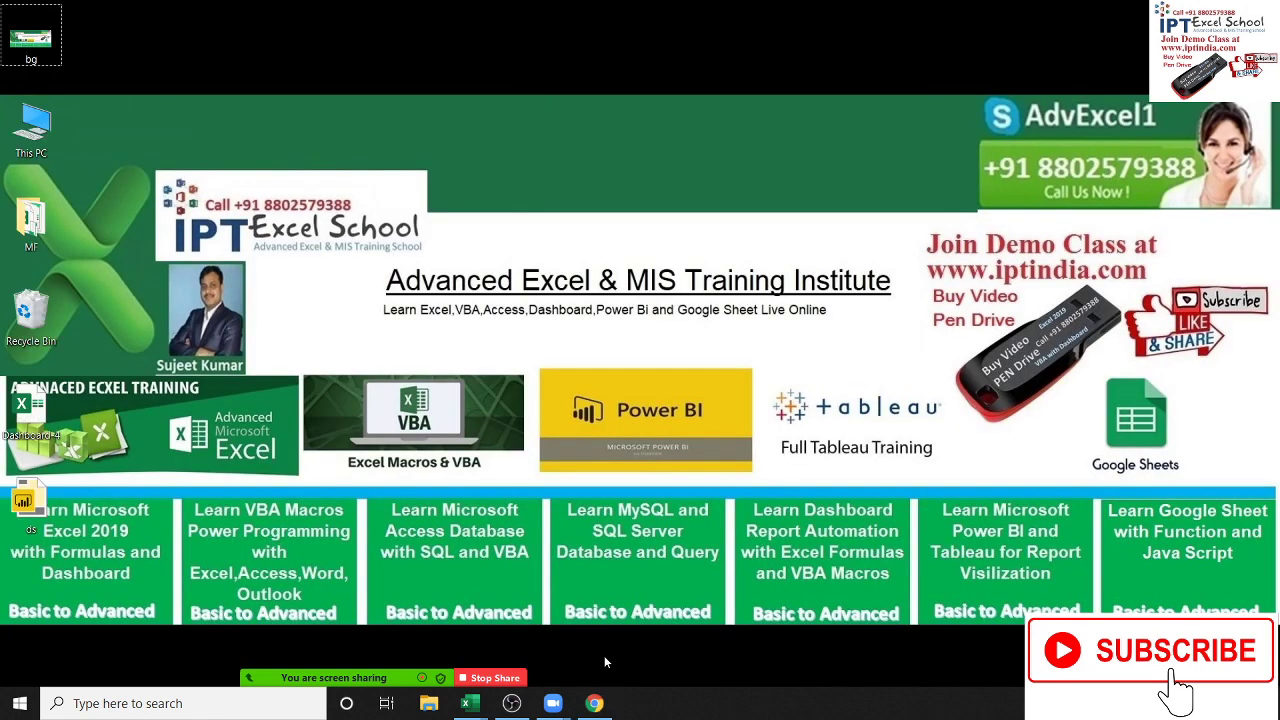
# Use Zoom's More > End on the meeting toolbar and choose End Meeting for All
pyautogui.click(196, 660)
pyautogui.click(238, 632)
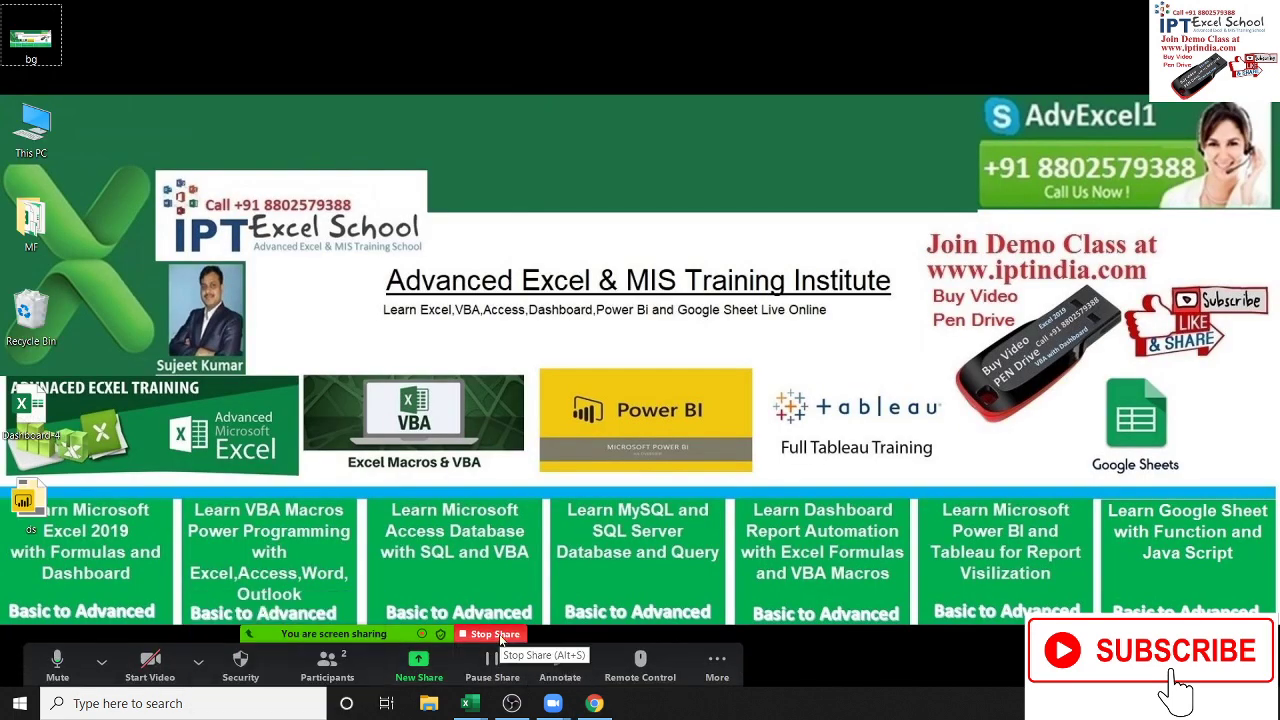
pyautogui.click(252, 636)
pyautogui.click(717, 18)
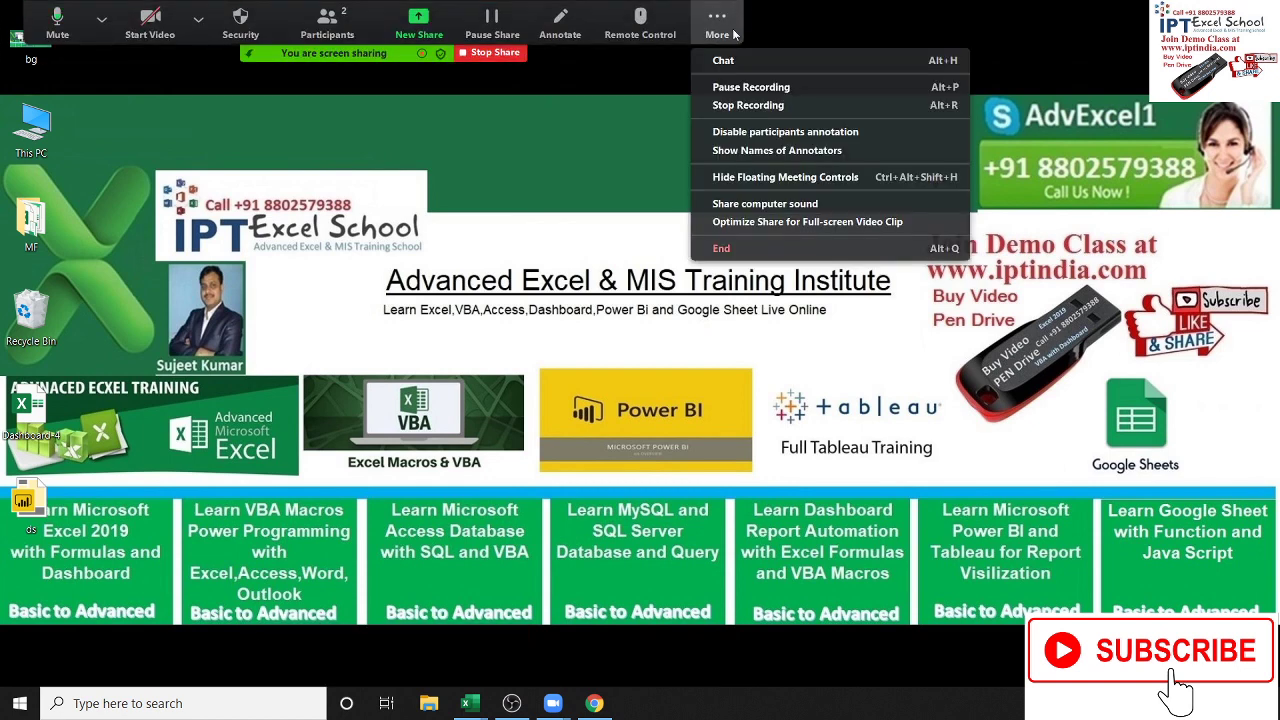
pyautogui.click(764, 246)
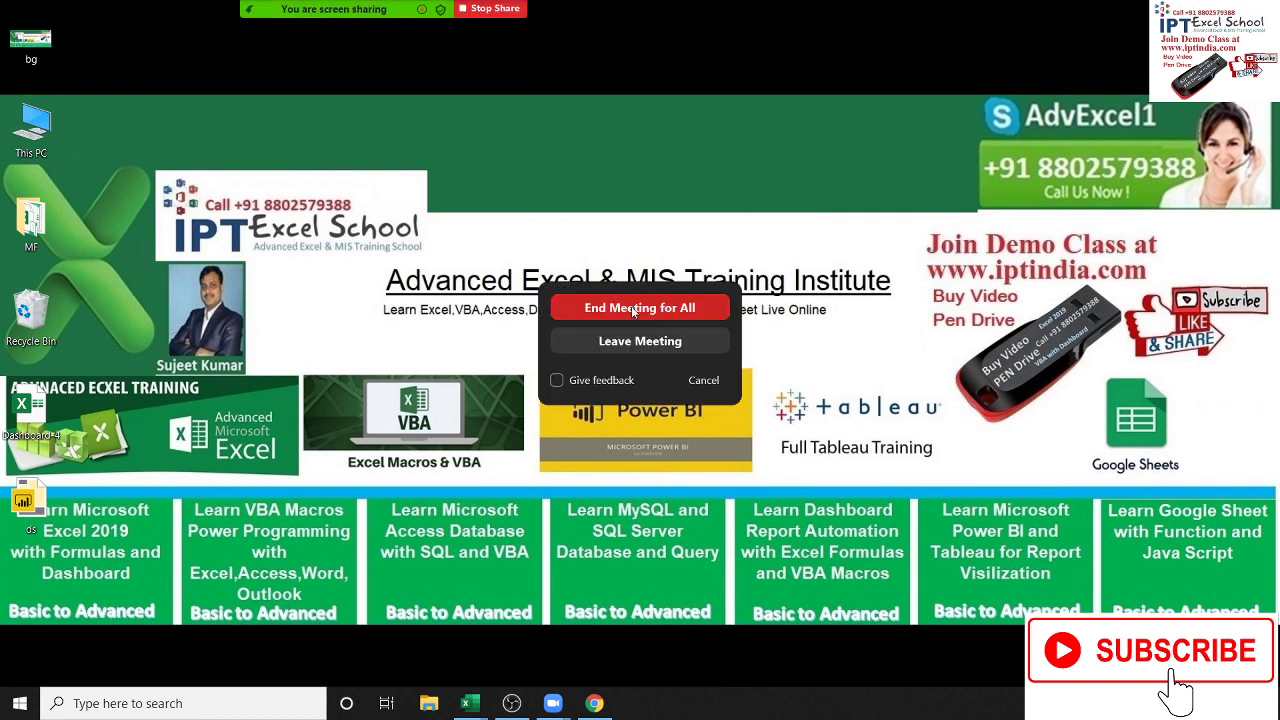